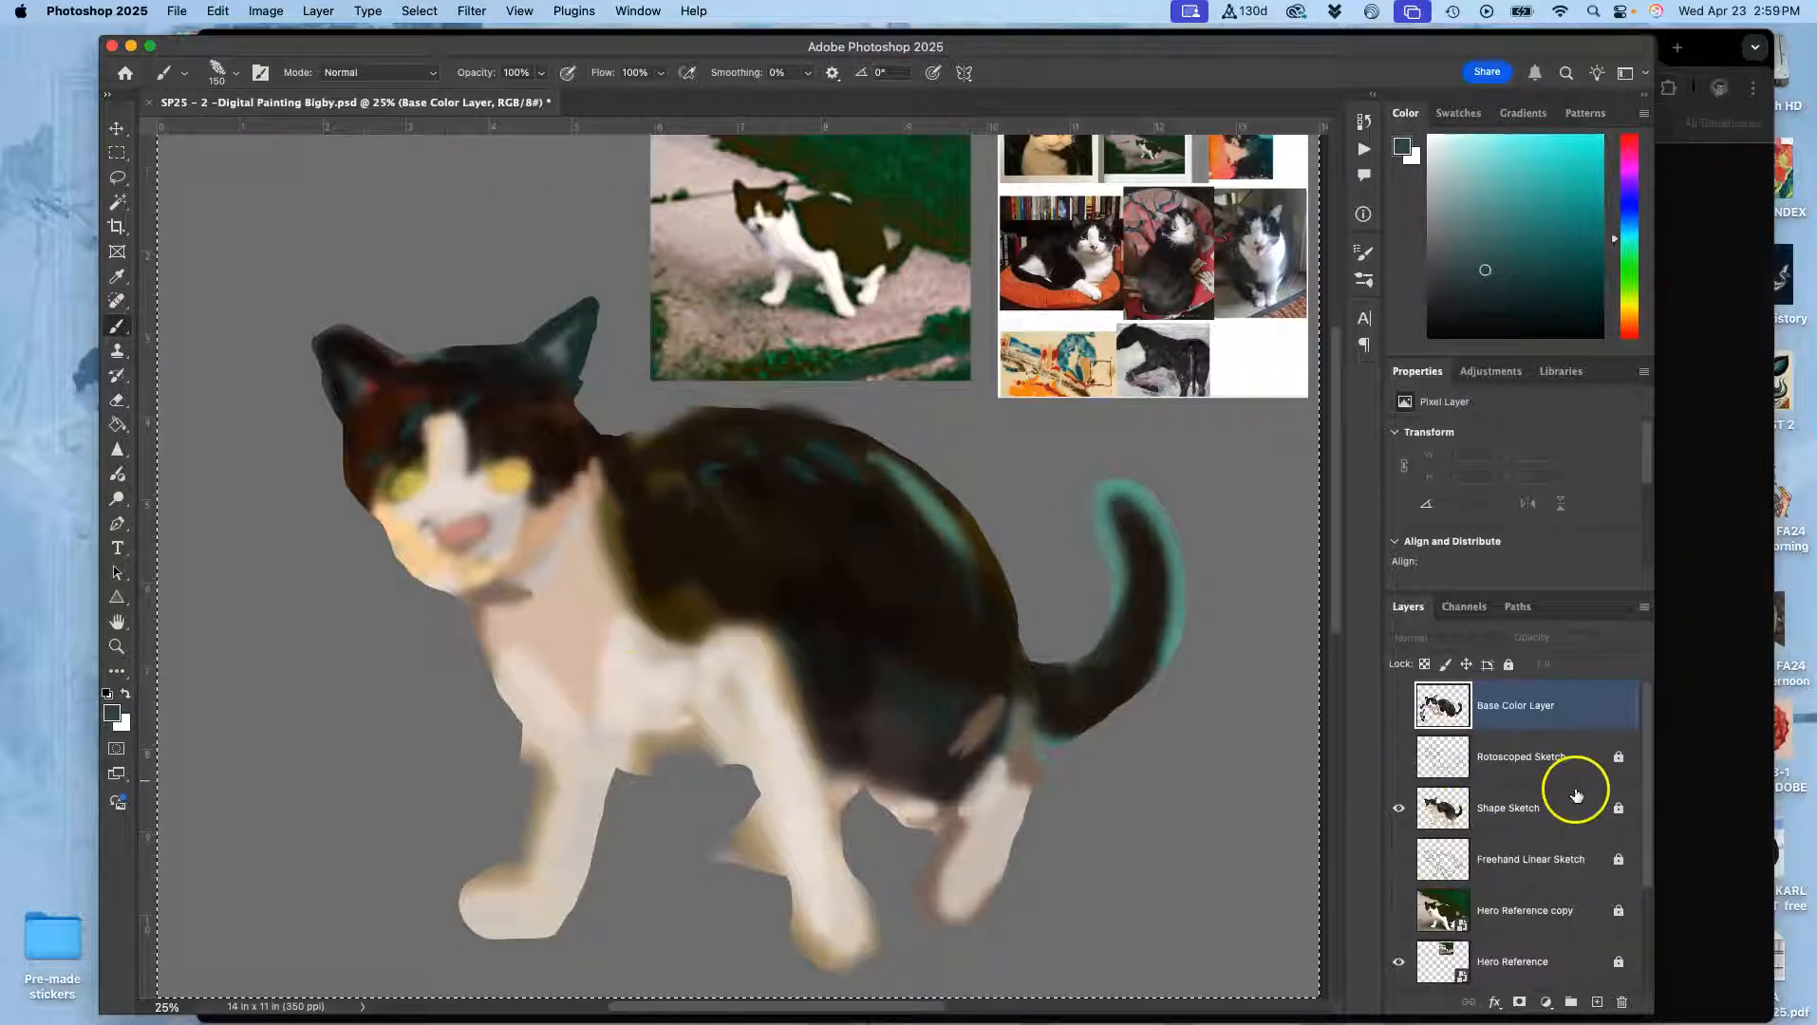
# Show the Base Color Layer and compare it with the Shape Sketch beneath by toggling its visibility and previewing a lower opacity
pyautogui.click(1401, 707)
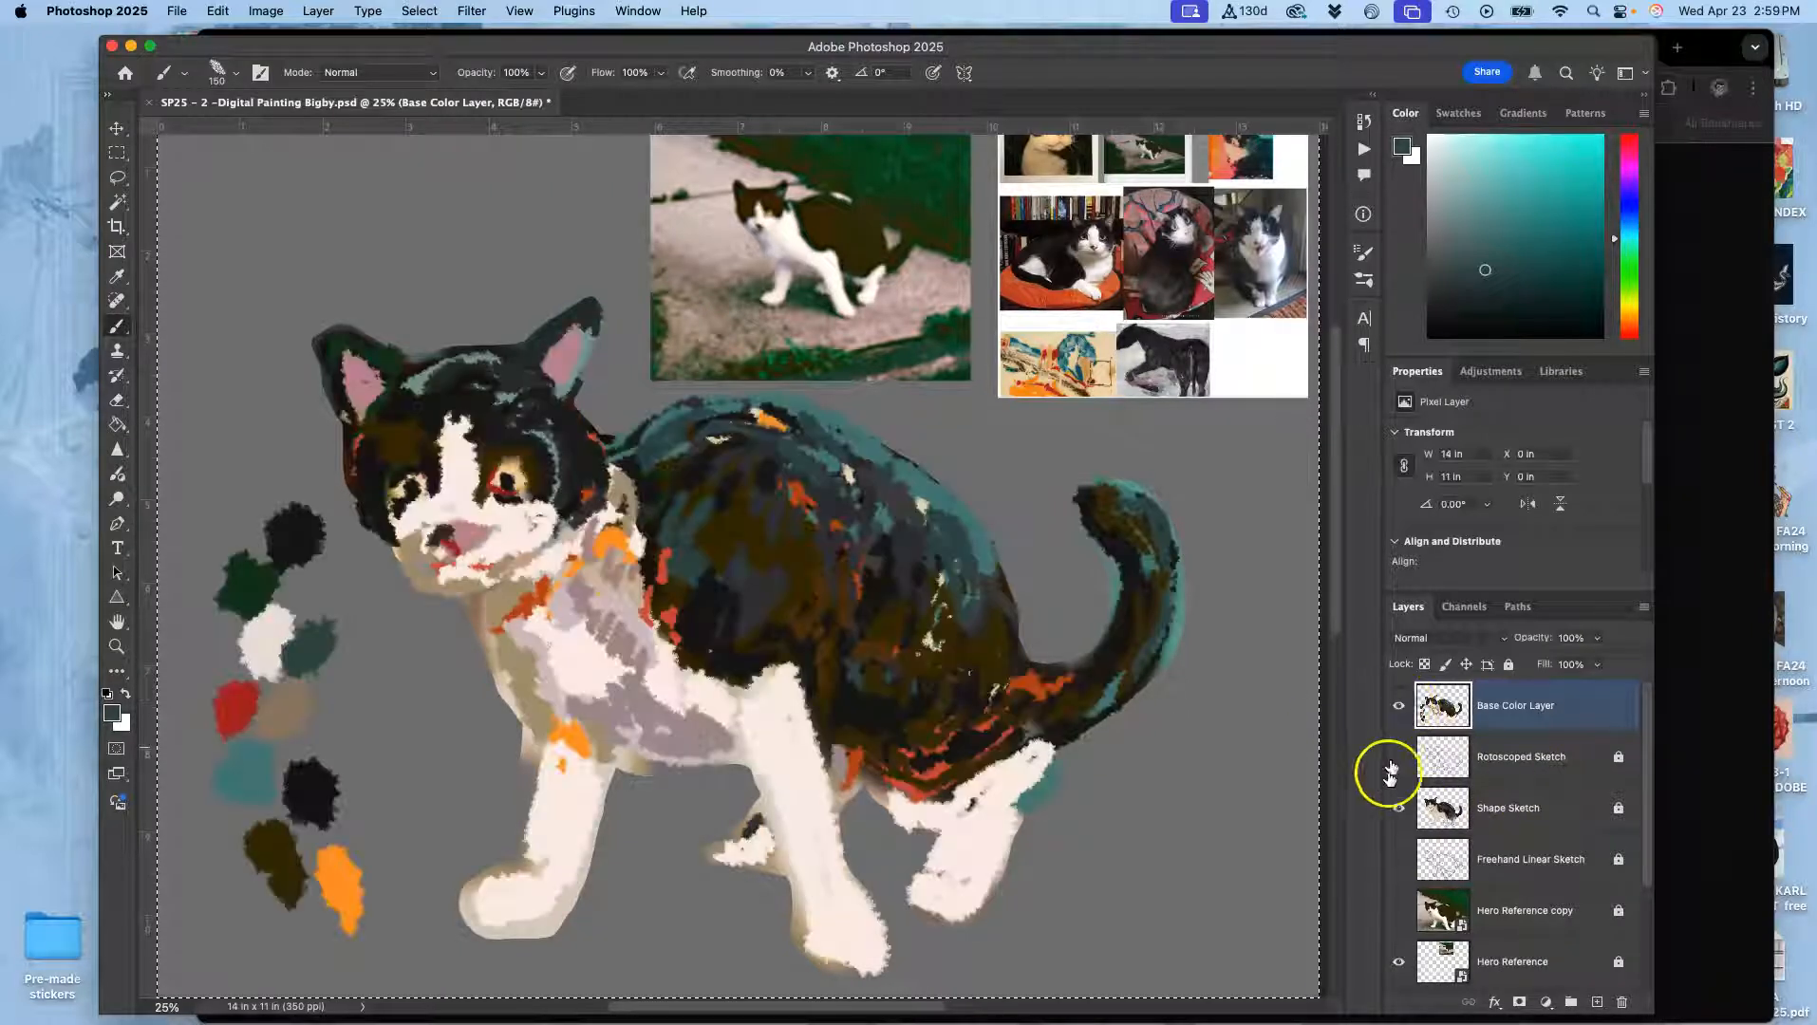
pyautogui.click(1399, 705)
pyautogui.click(1399, 705)
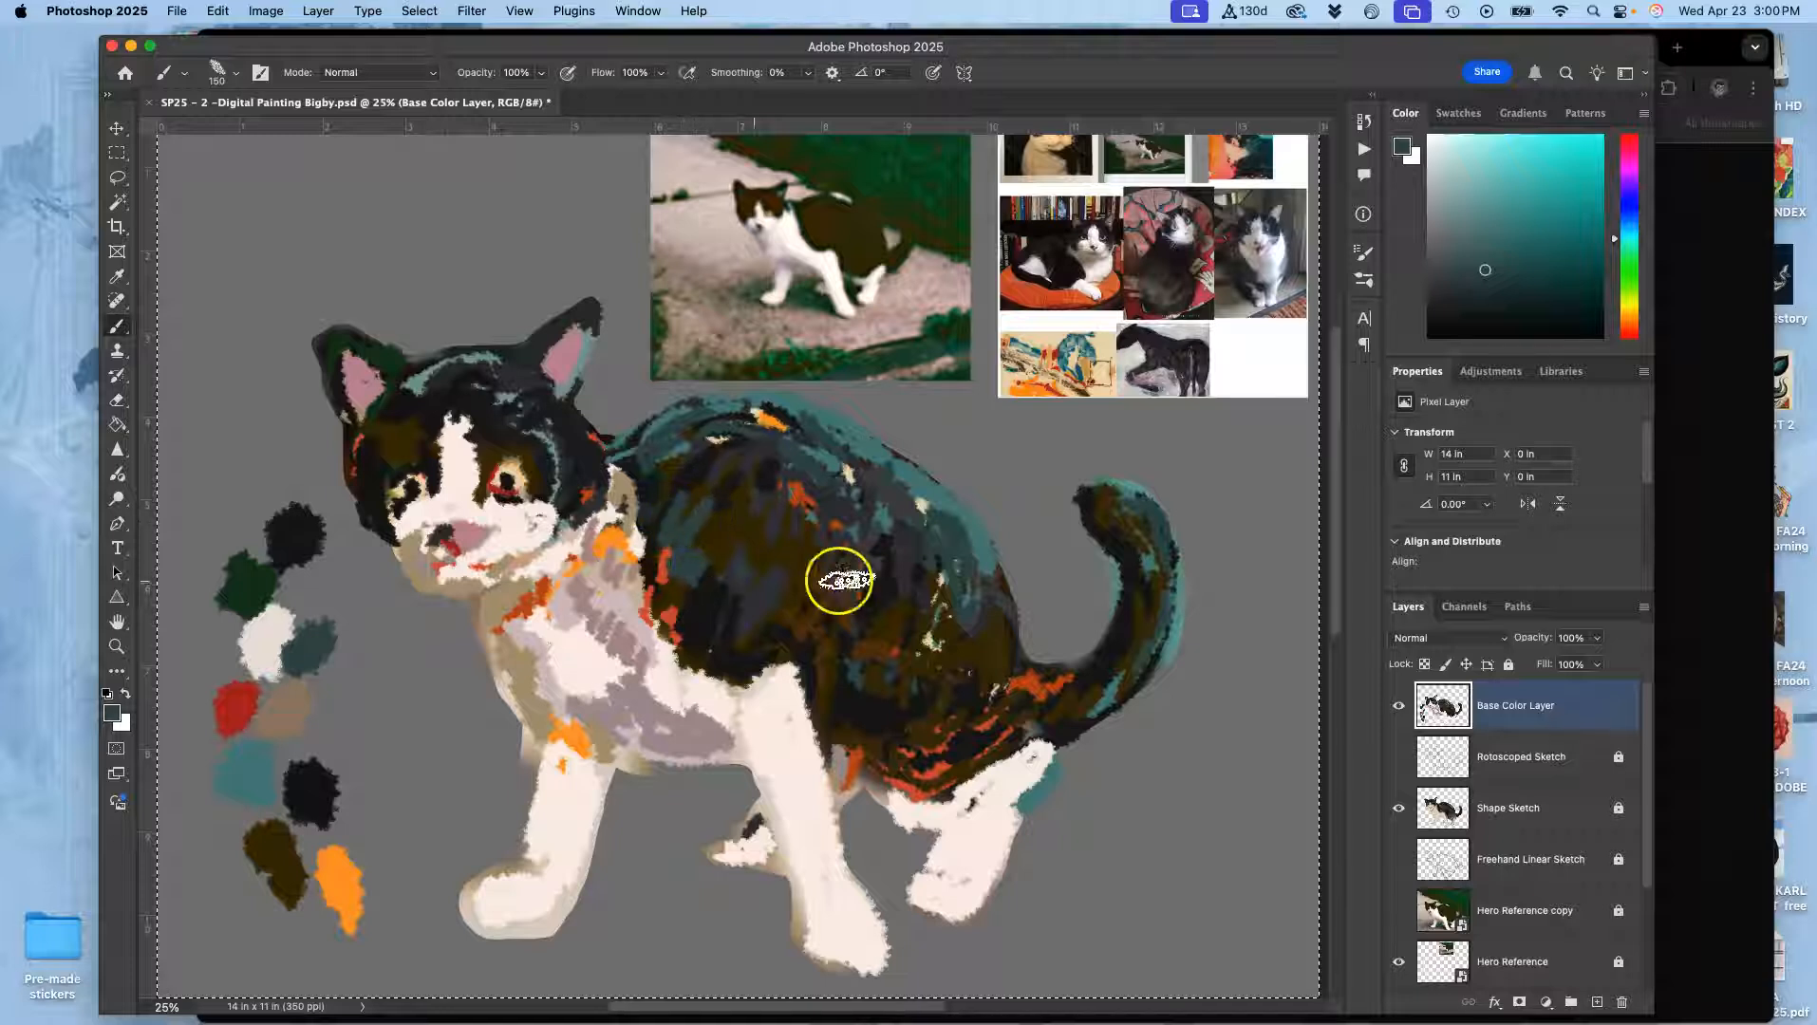
pyautogui.click(1399, 707)
pyautogui.click(1402, 705)
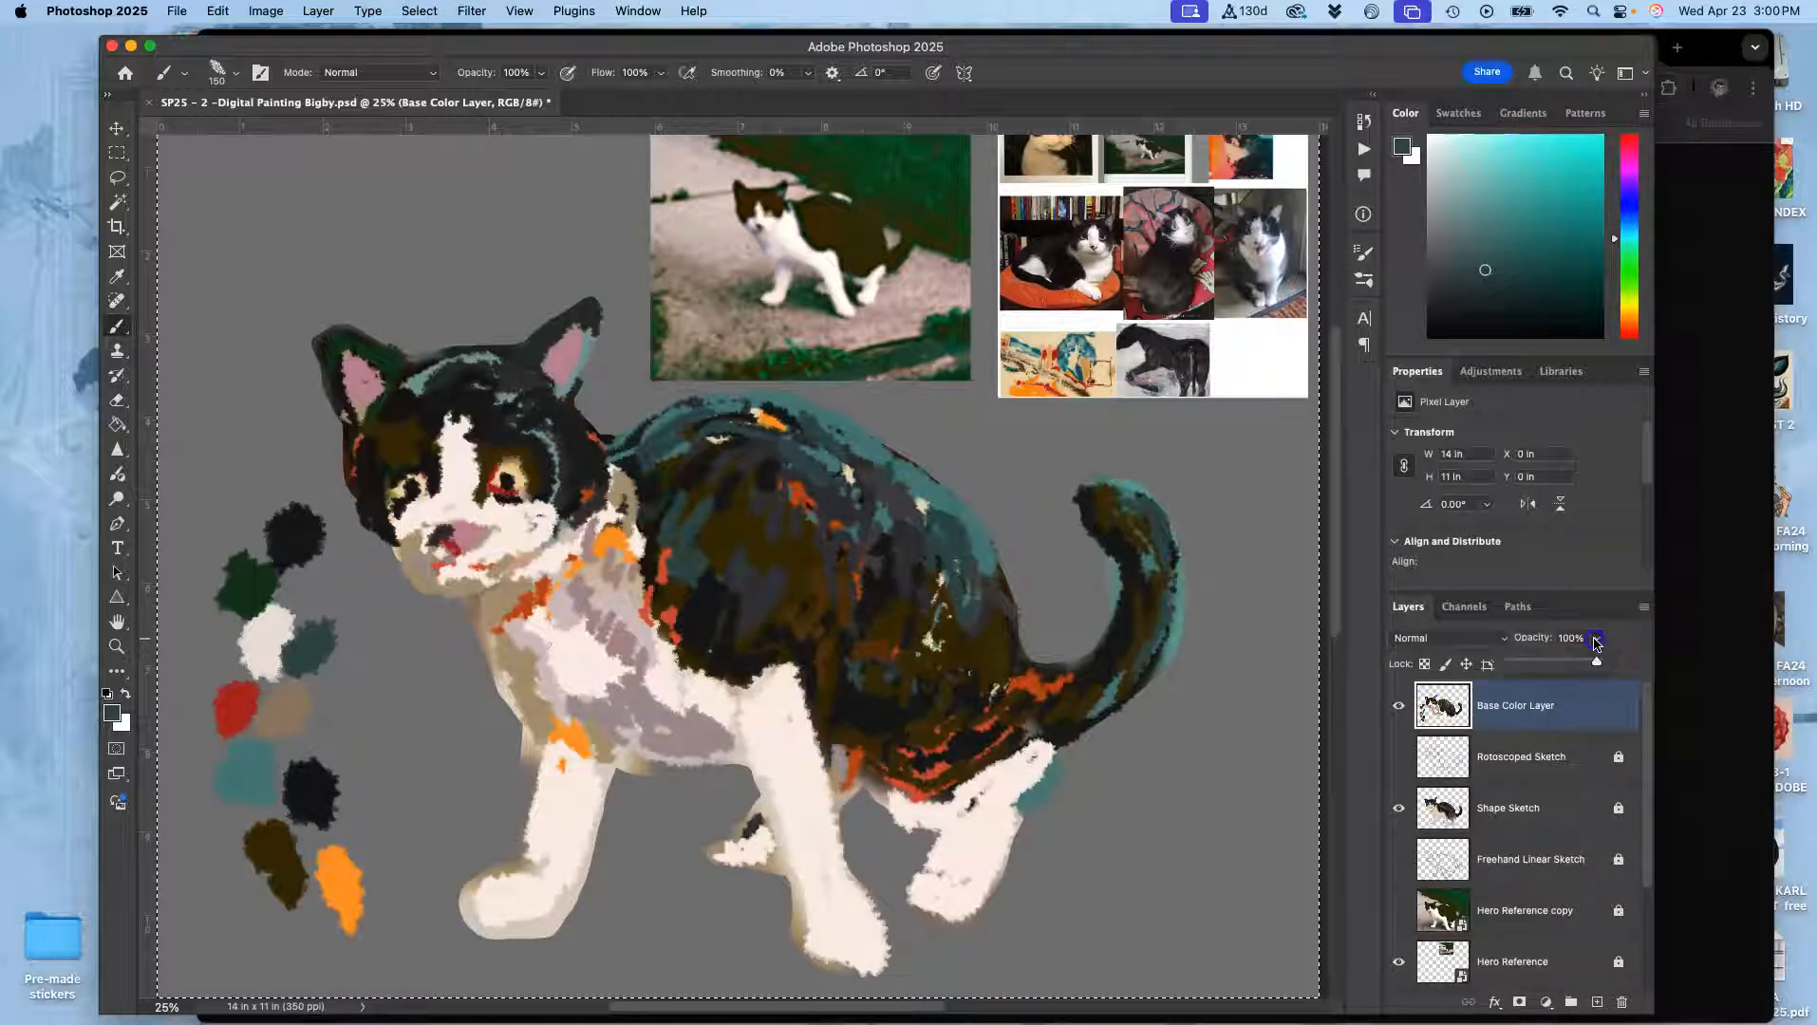
pyautogui.moveTo(1571, 668); pyautogui.dragTo(1558, 672)
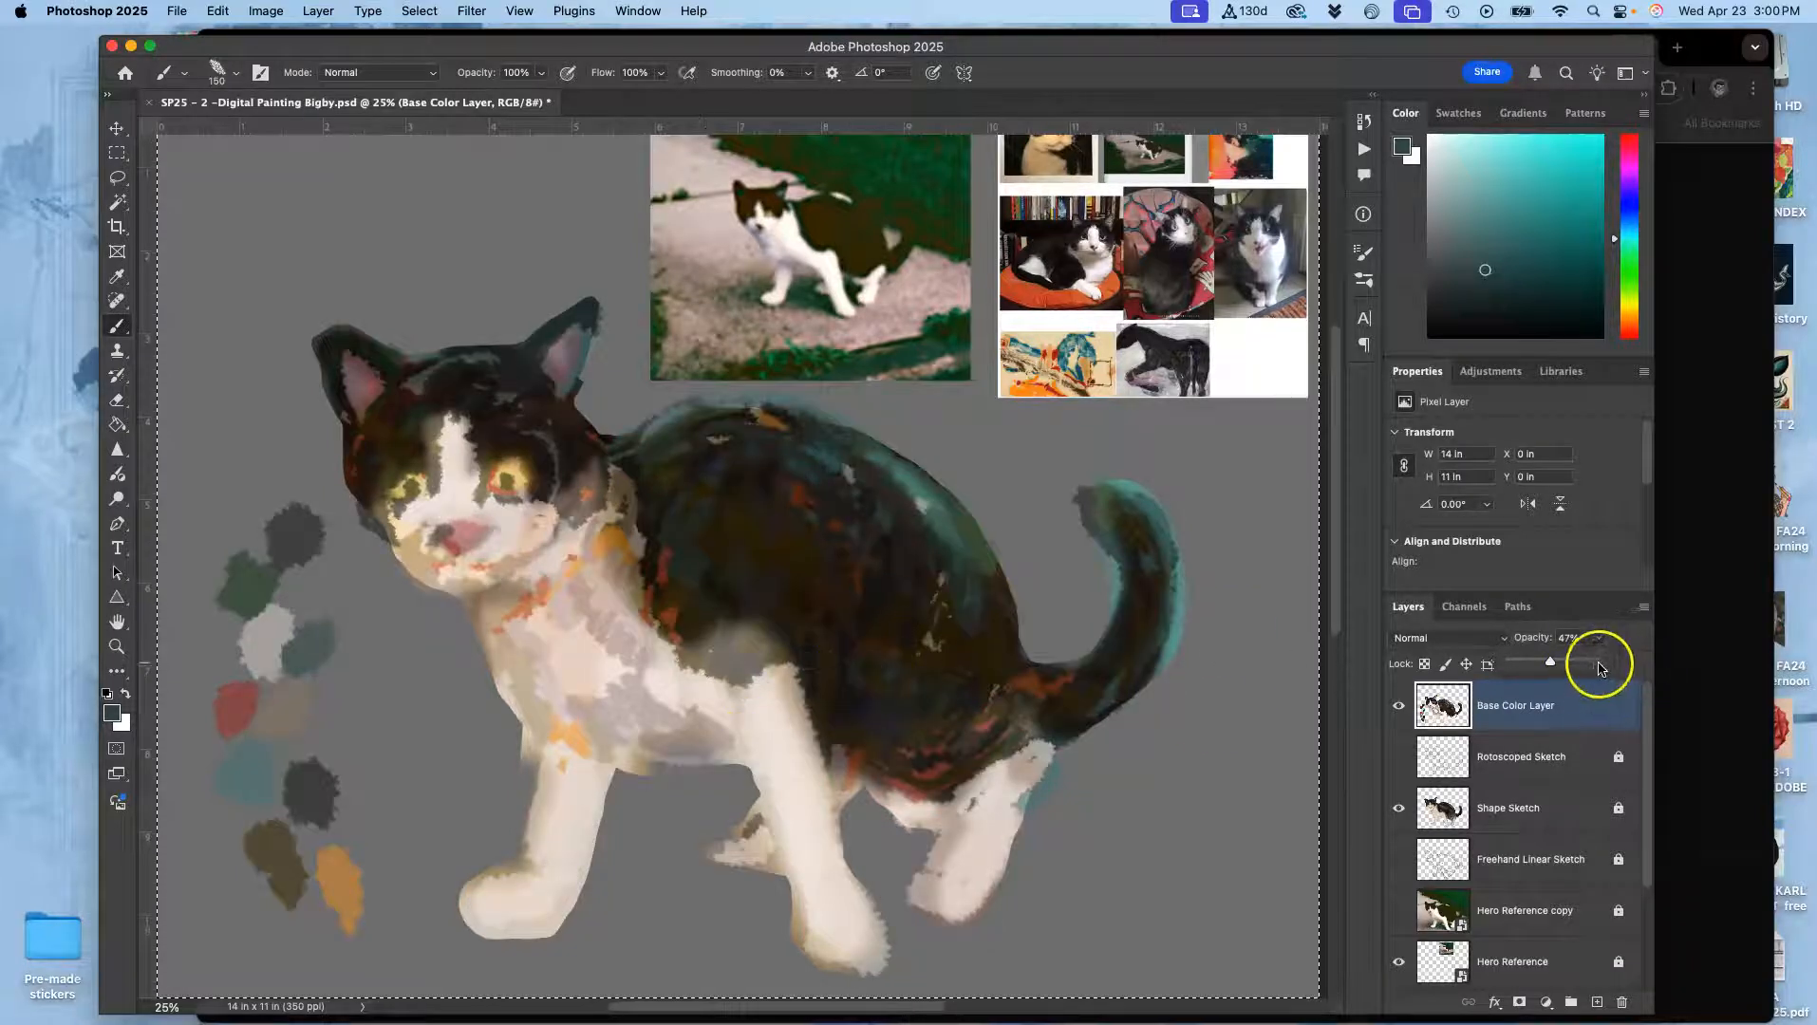
# Lock the Base Color Layer and create a new layer above it named "Refined Paint"
pyautogui.click(1523, 705)
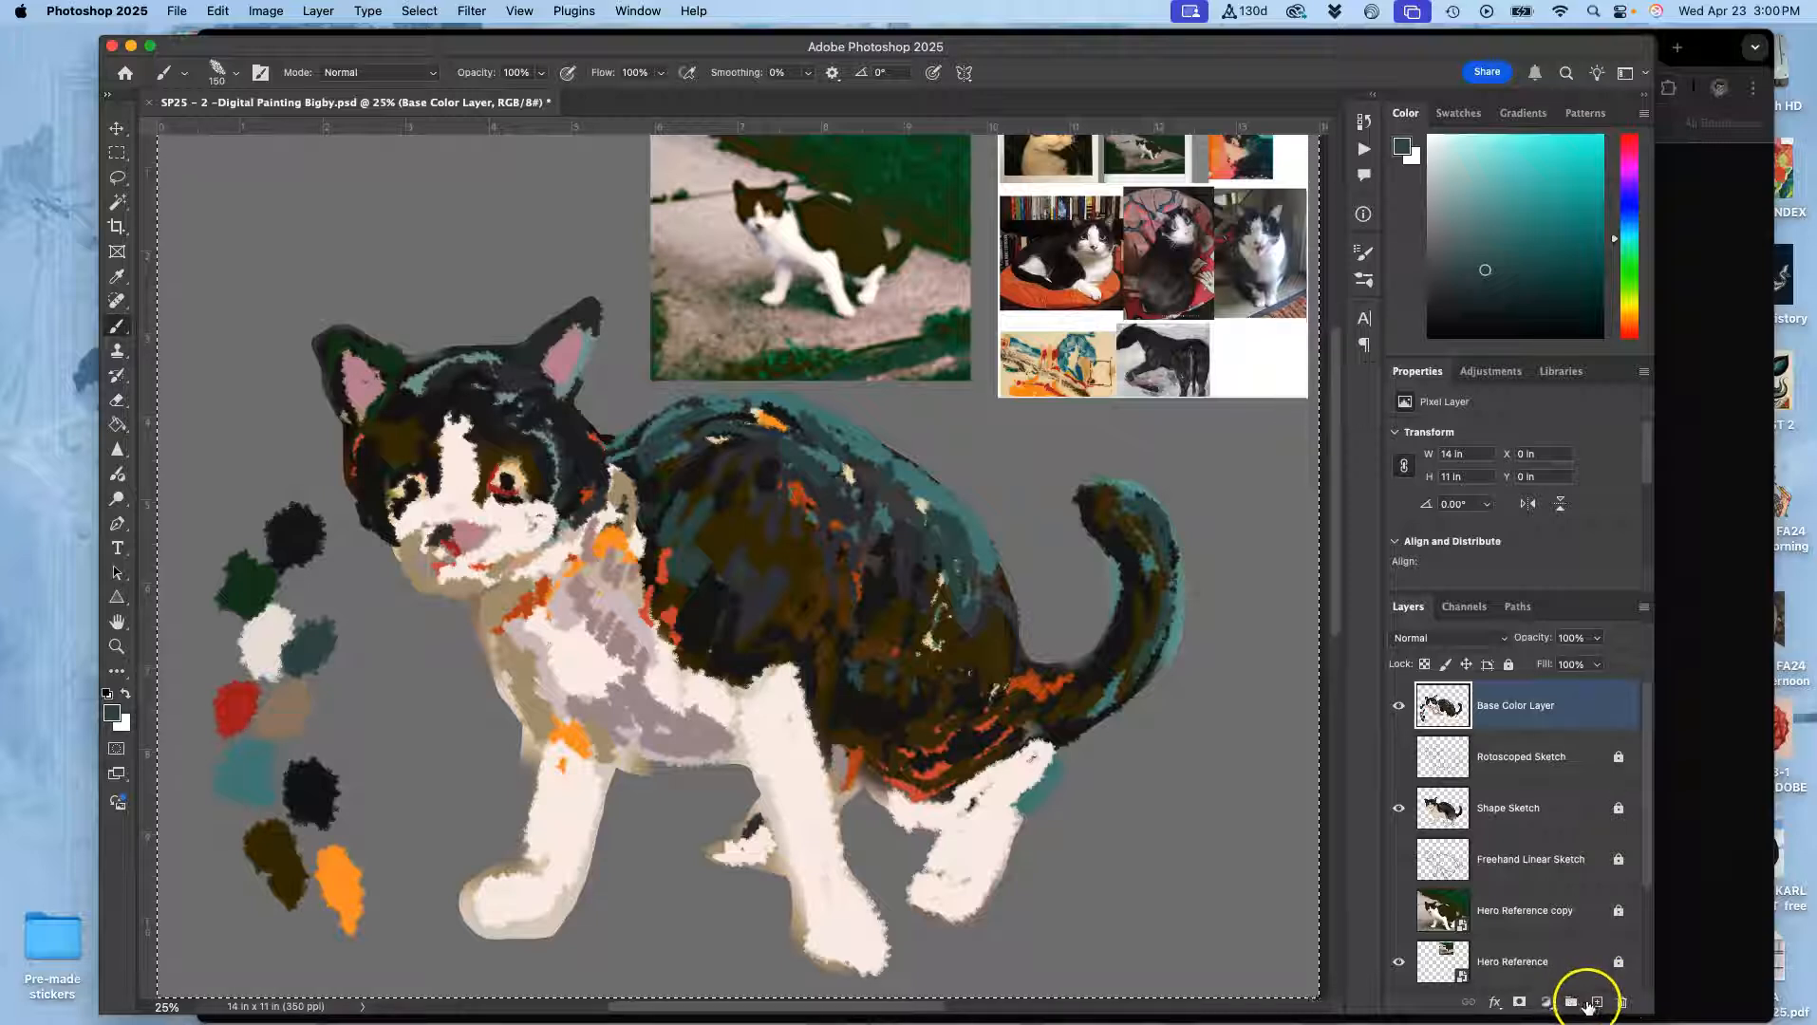
pyautogui.click(1508, 665)
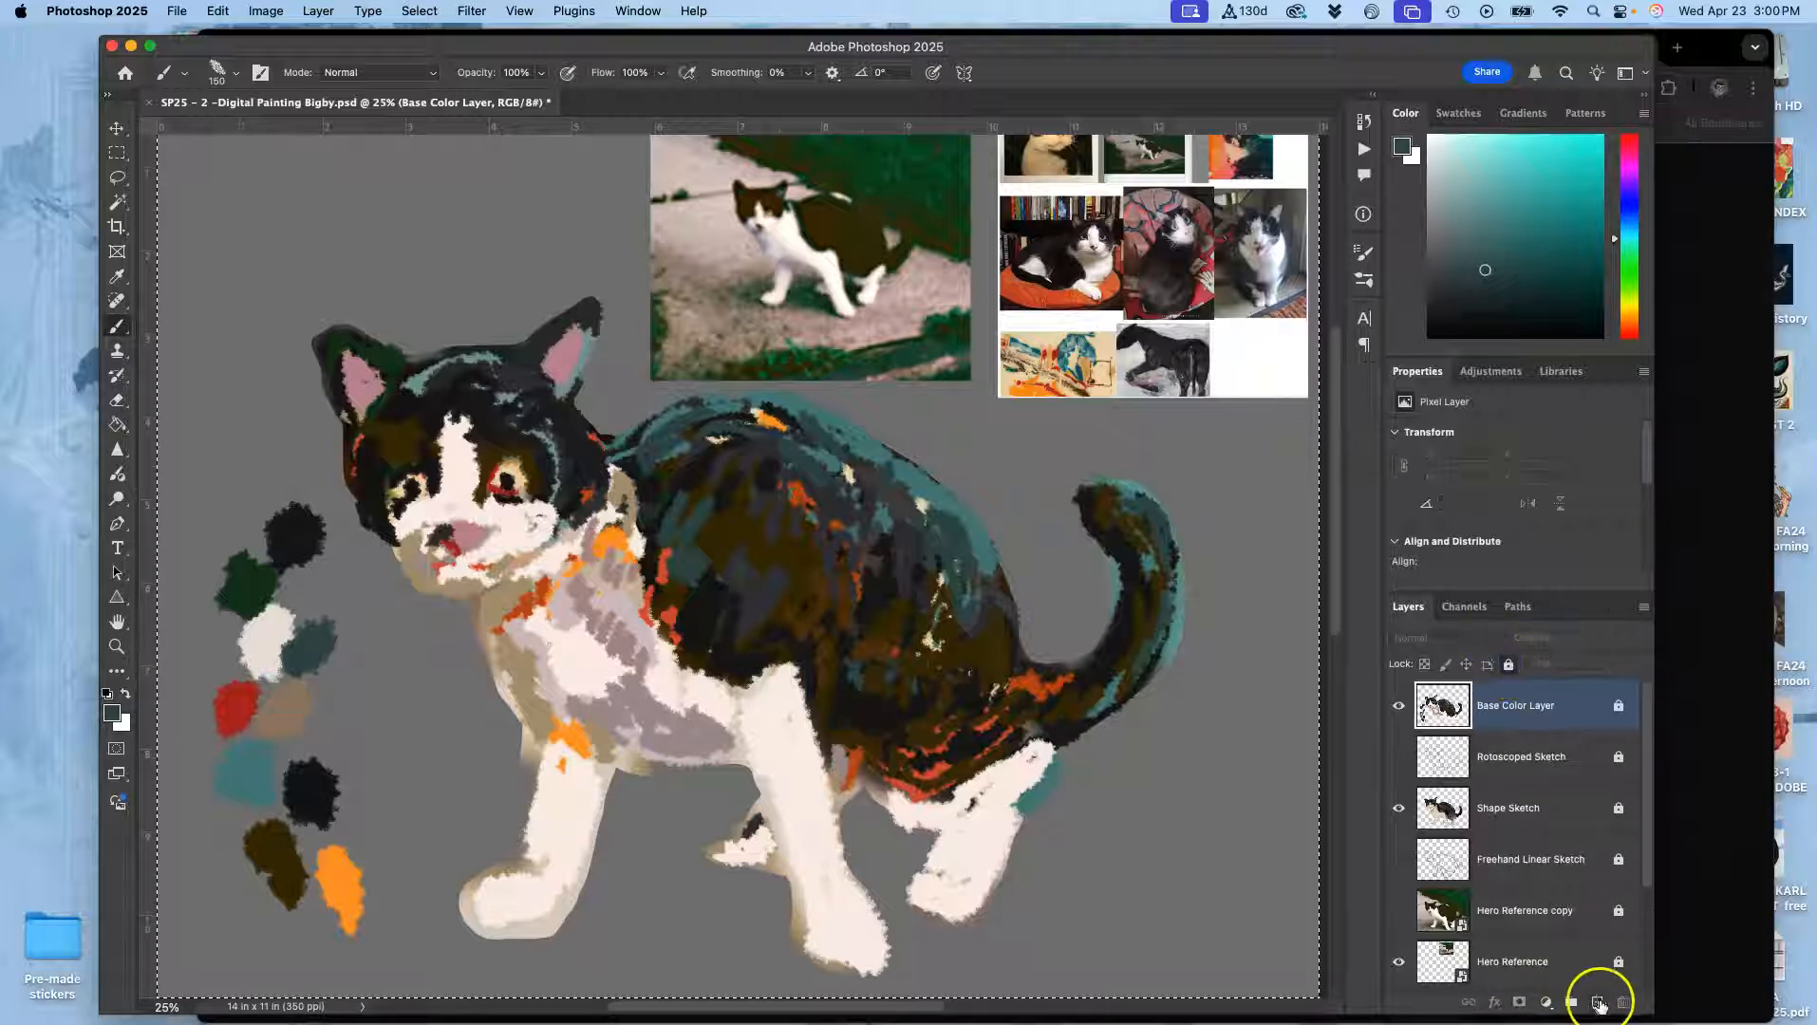
pyautogui.click(1599, 1002)
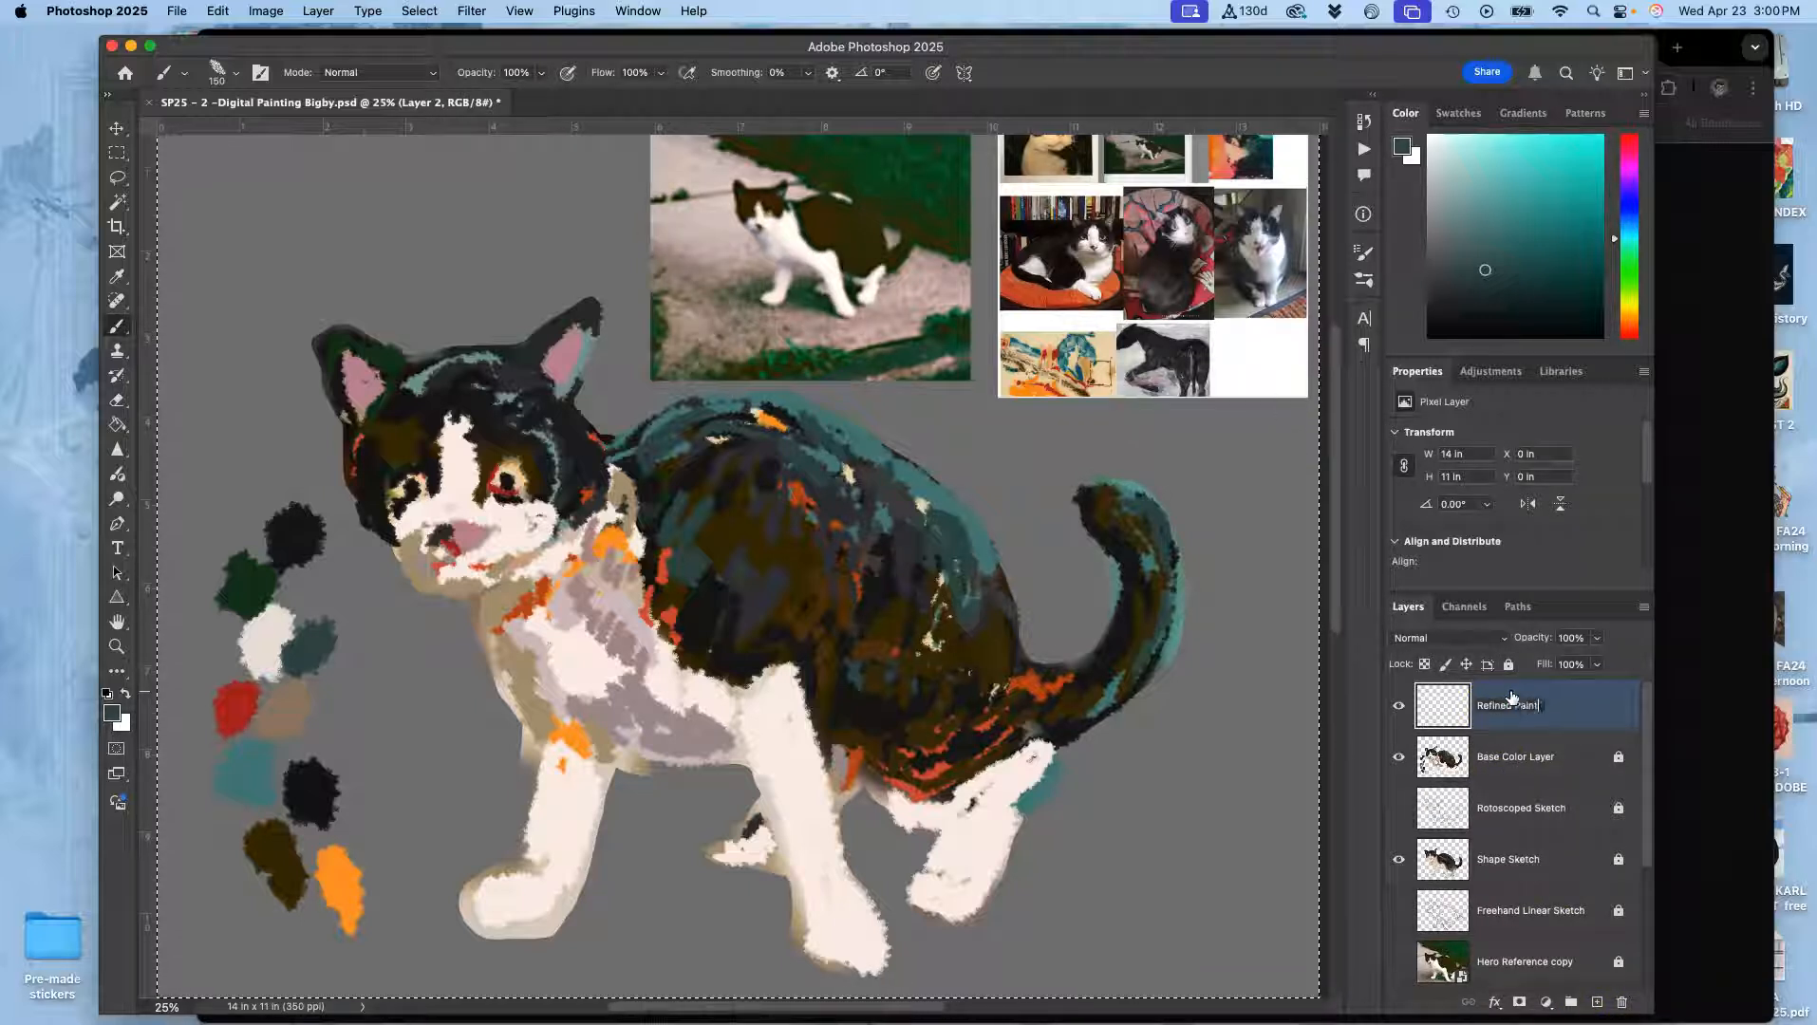
pyautogui.click(1559, 702)
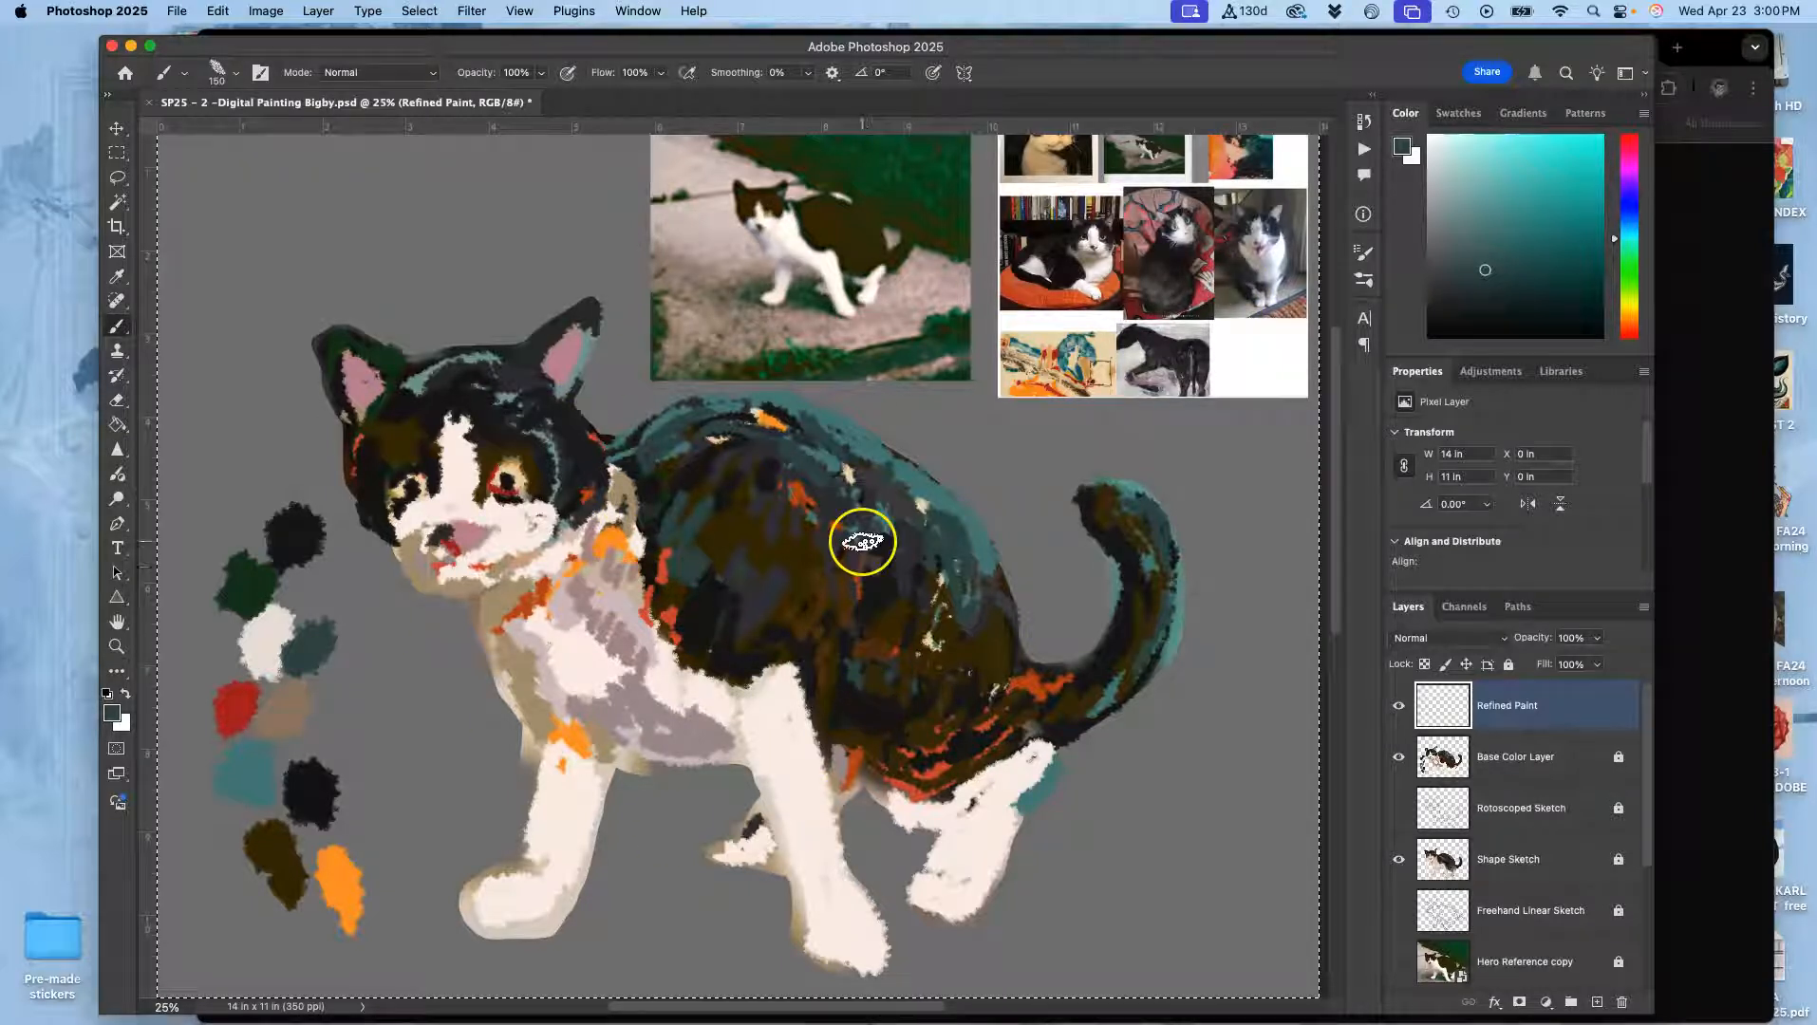
# Examine the reference photos of the black-and-white cat up close for facial and fur detail
pyautogui.press('super+equal')
pyautogui.press('super+equal')
pyautogui.press('super+equal')
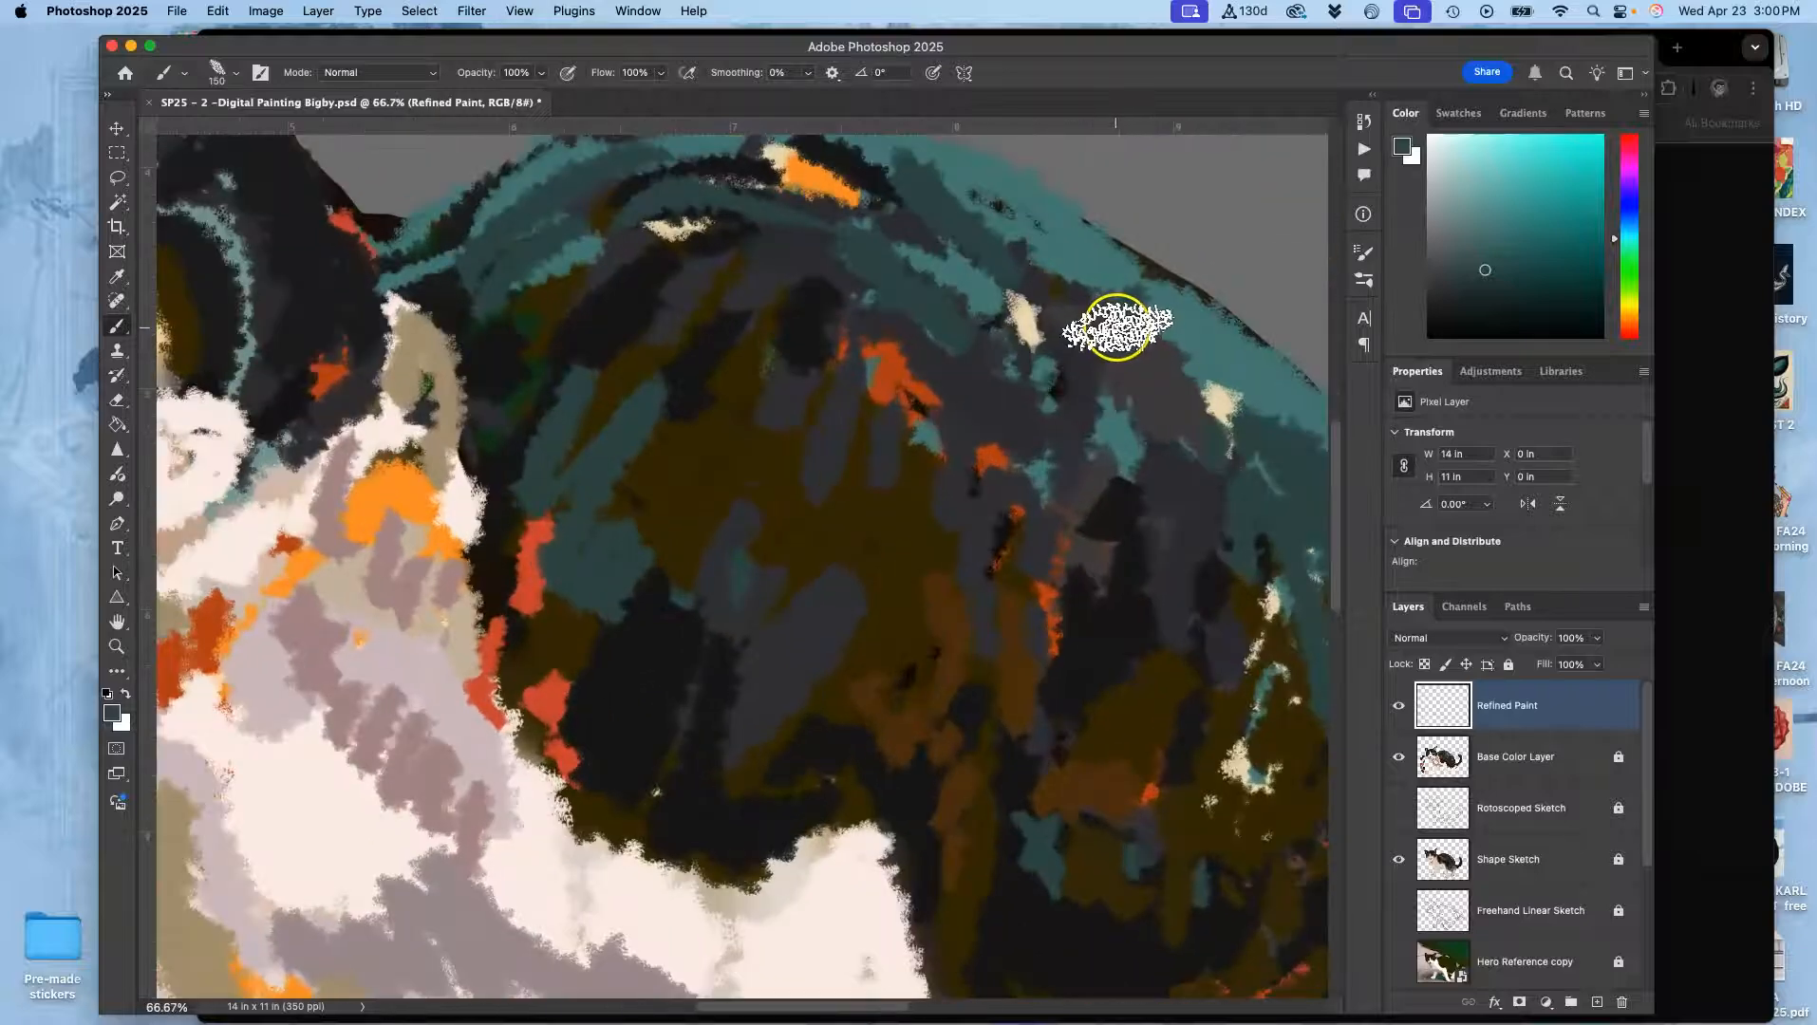
pyautogui.moveTo(822, 515); pyautogui.dragTo(570, 718)
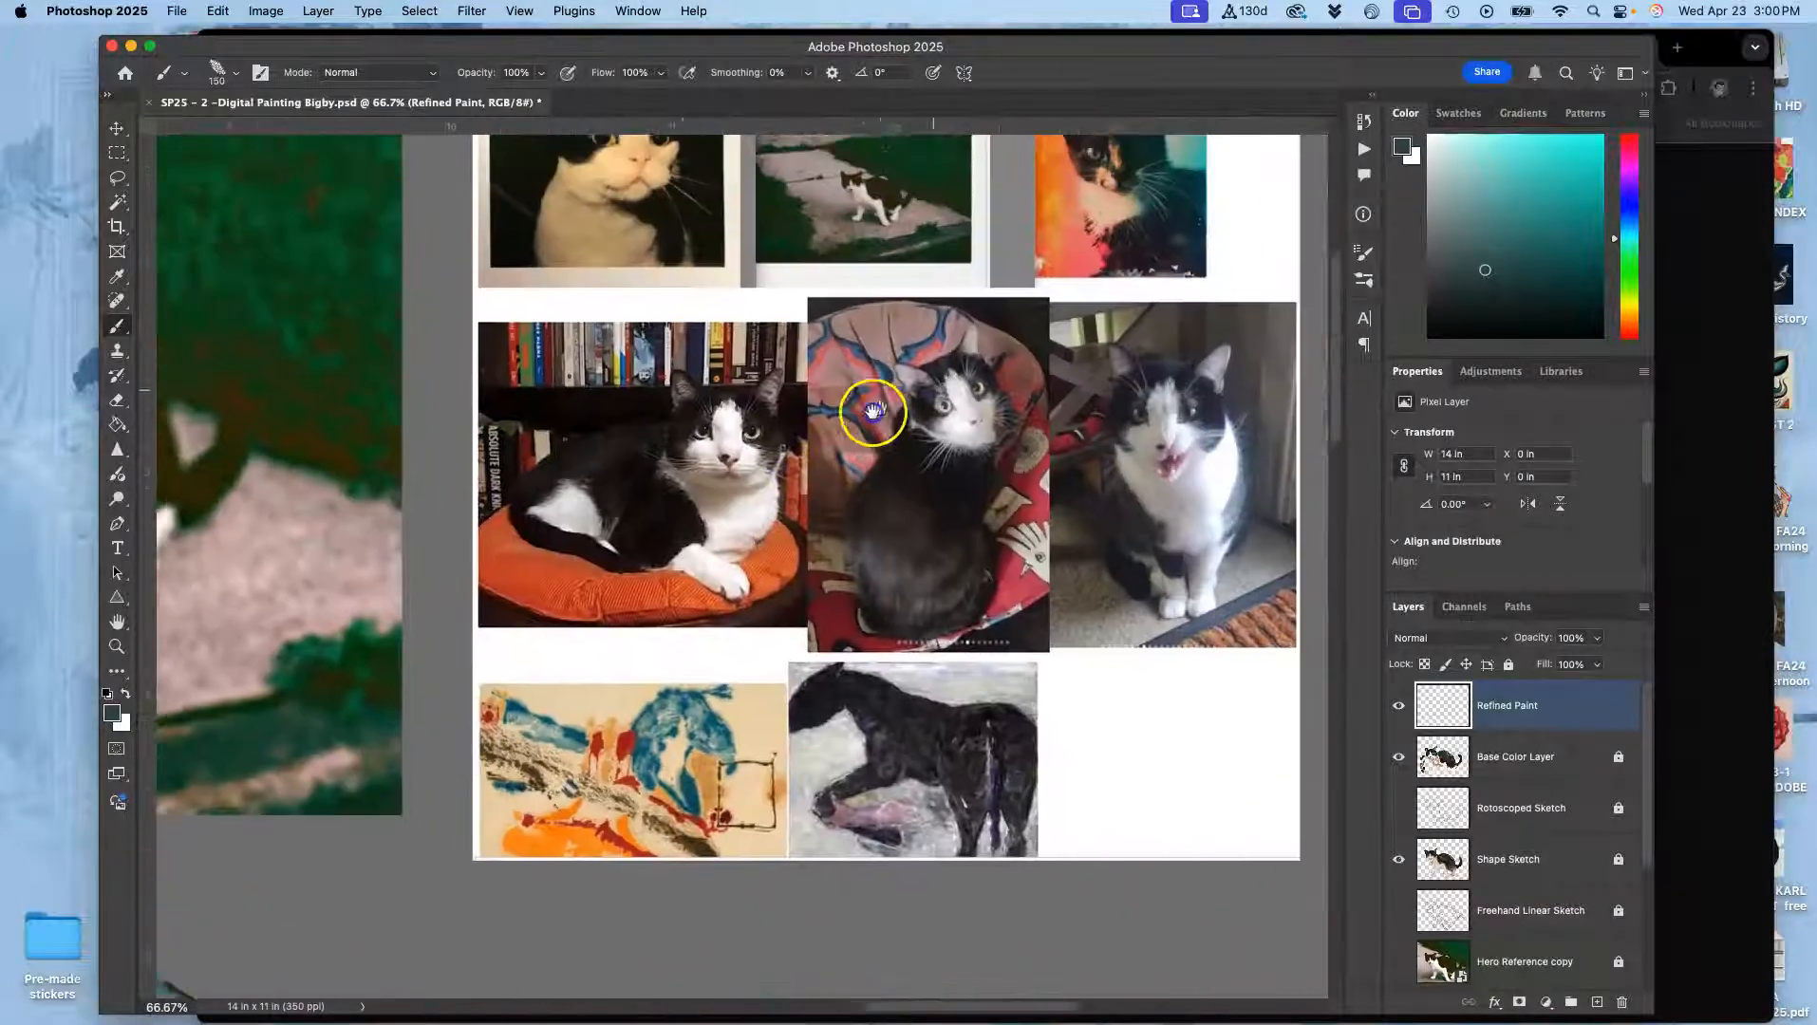
pyautogui.moveTo(872, 407); pyautogui.dragTo(709, 484)
pyautogui.press('super+equal')
pyautogui.press('super+equal')
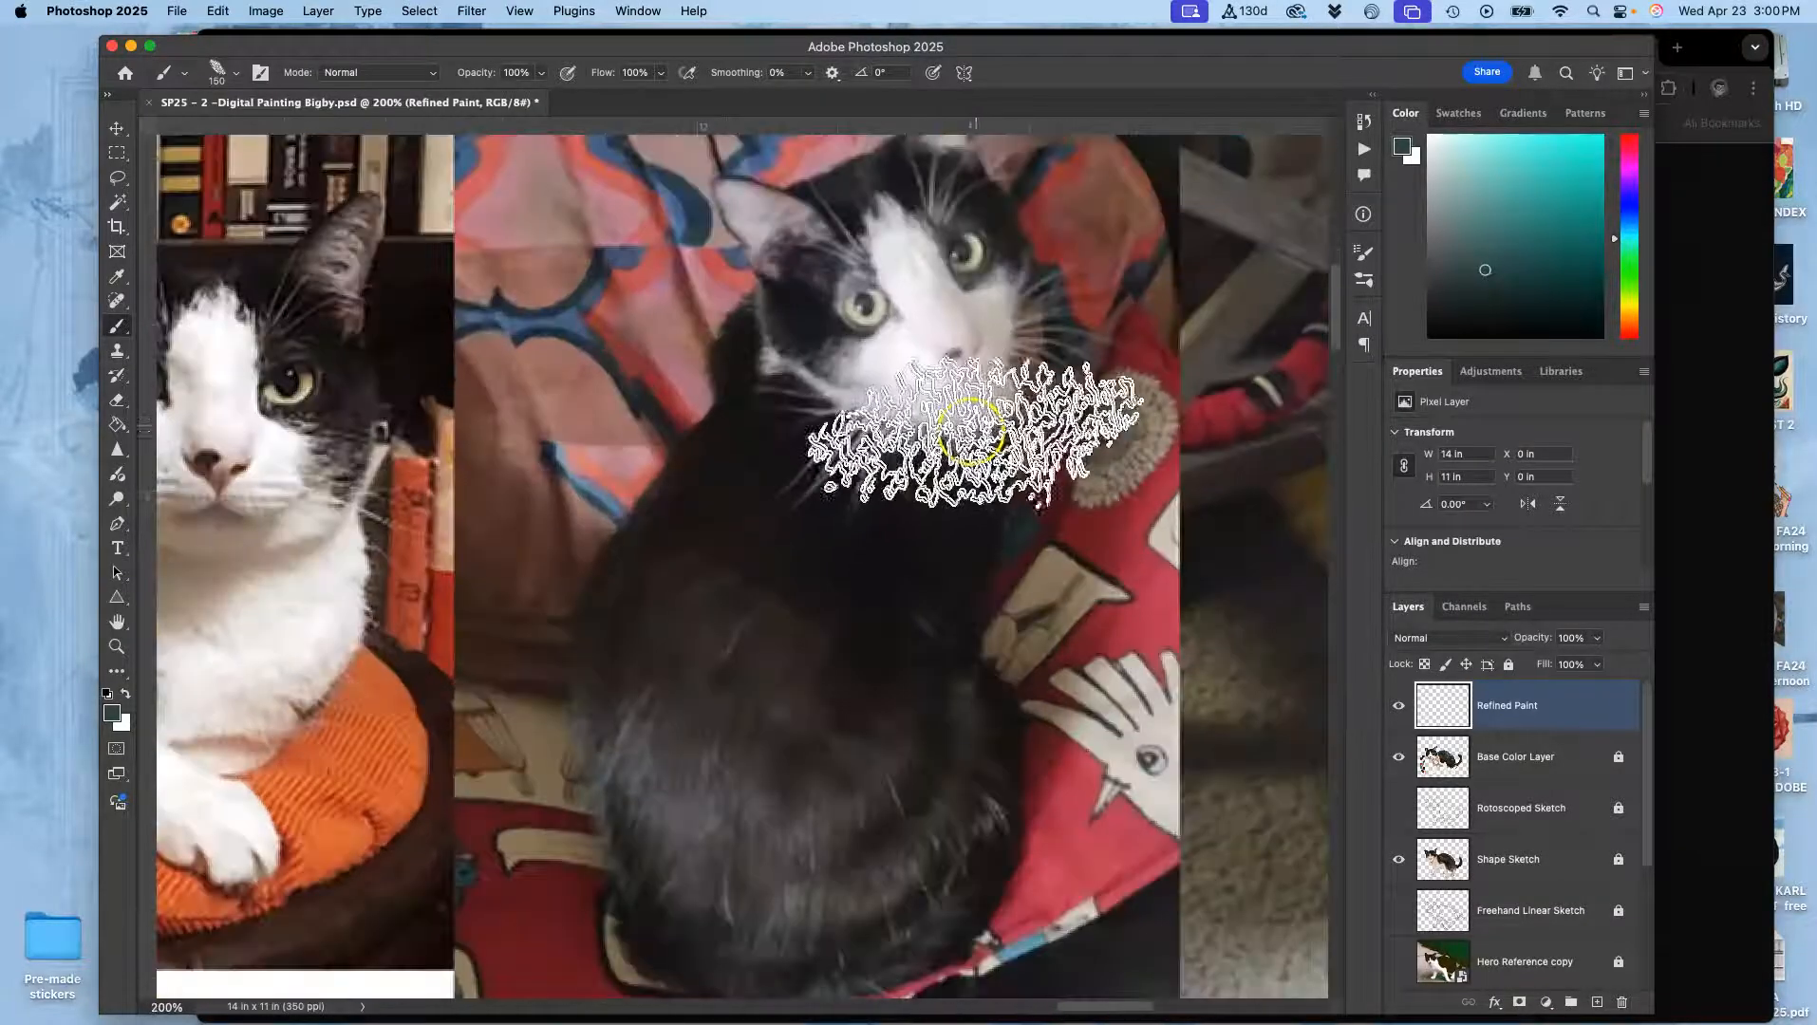
pyautogui.press('super+minus')
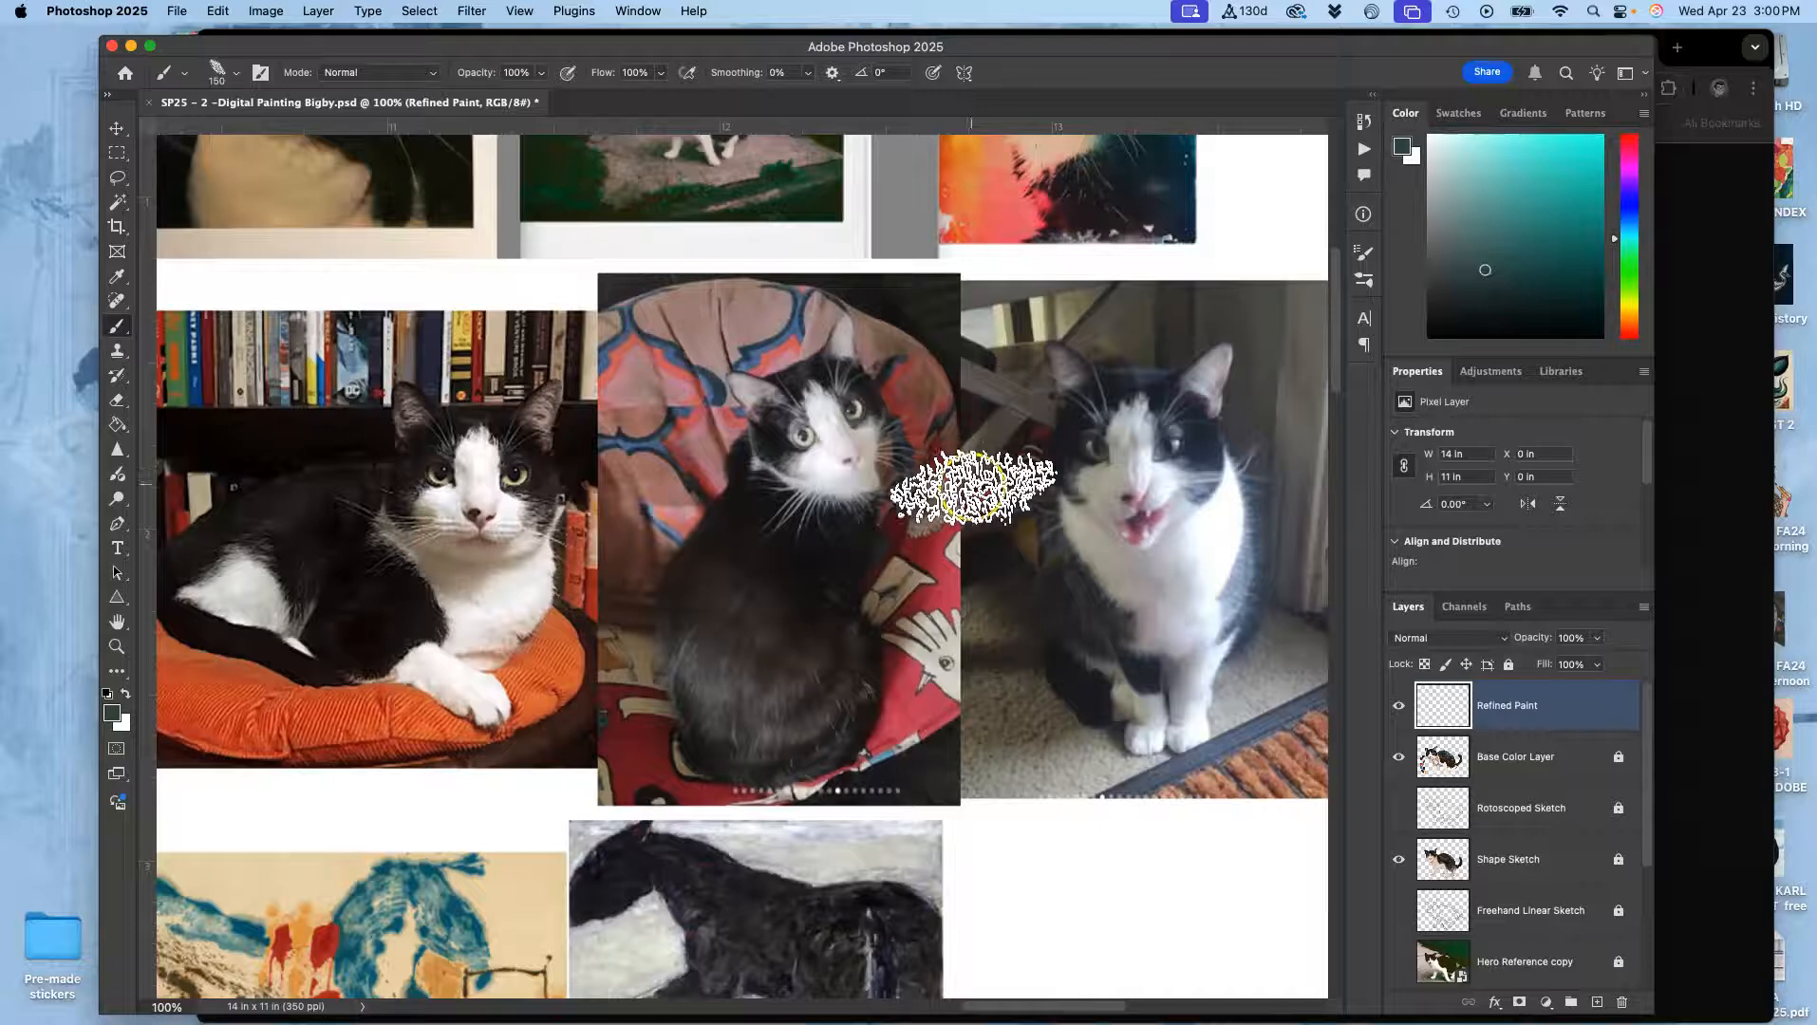
pyautogui.moveTo(909, 519)
pyautogui.mouseDown()
pyautogui.moveTo(885, 489)
pyautogui.moveTo(813, 486)
pyautogui.moveTo(842, 486)
pyautogui.mouseUp()
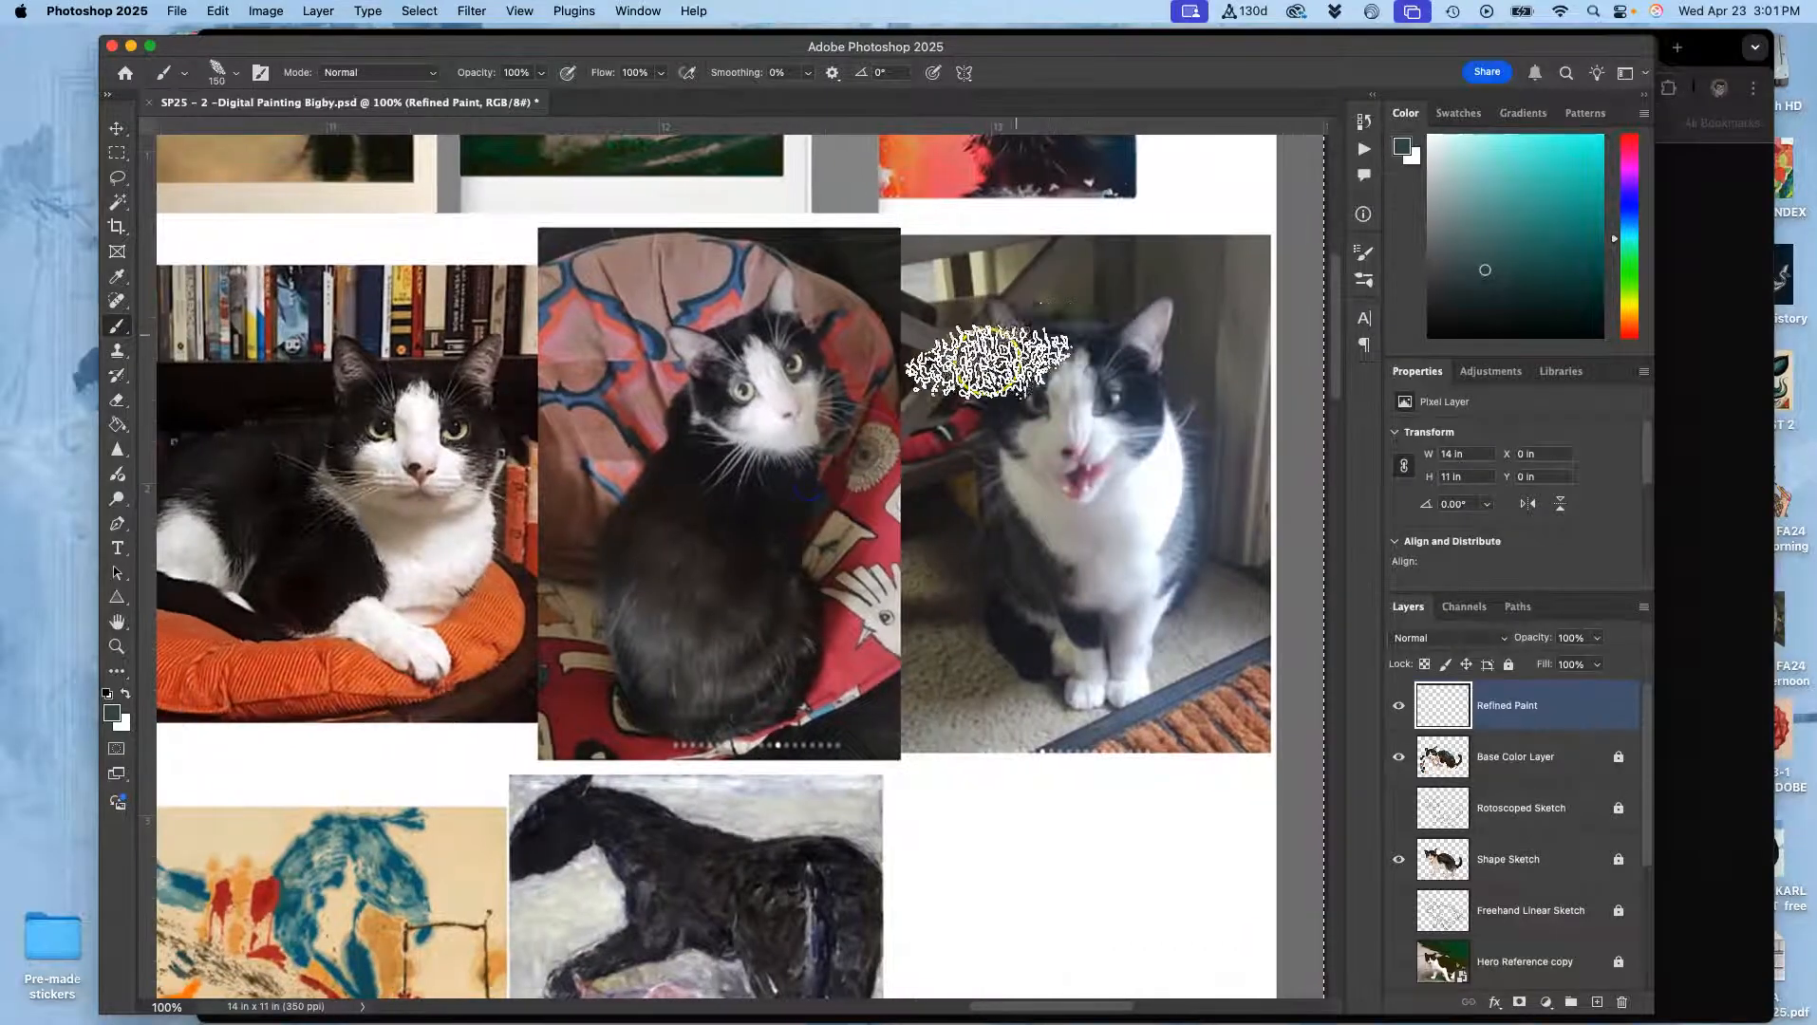
# Unlock the screenshot reference layer and copy the lassoed head of the open-mouthed cat to a new layer
pyautogui.click(121, 179)
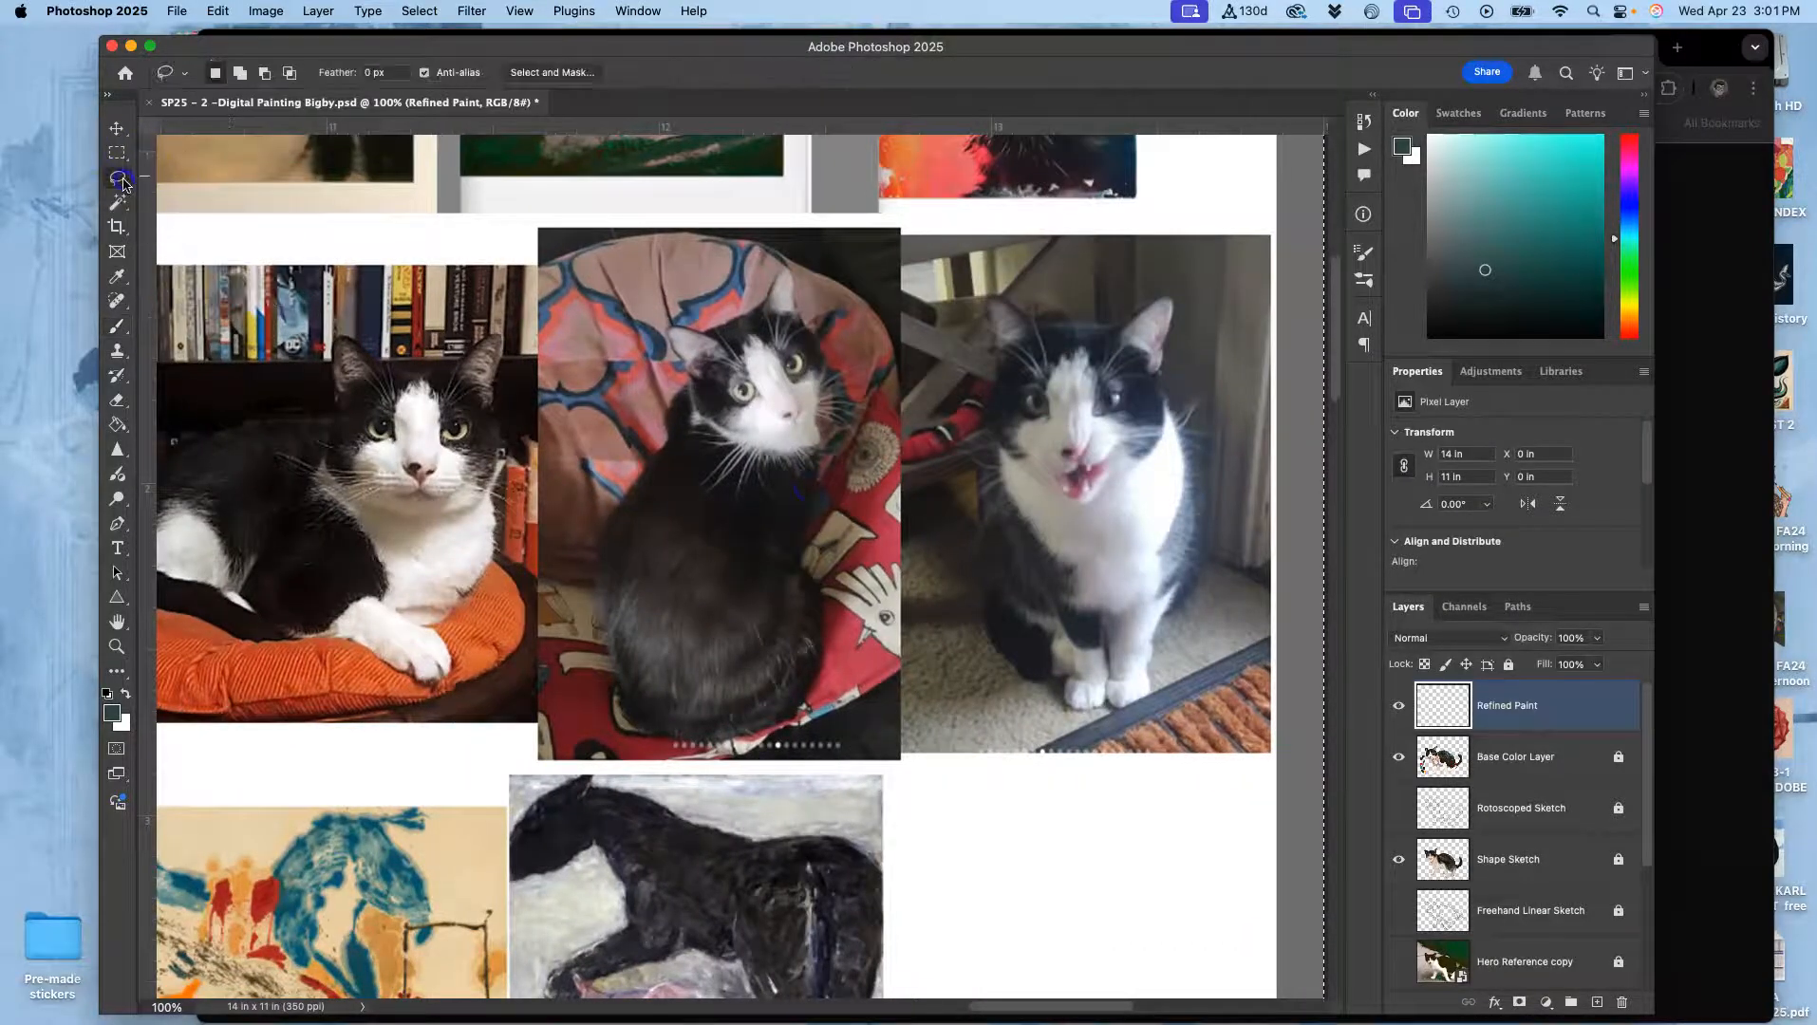
pyautogui.moveTo(1643, 701); pyautogui.dragTo(1647, 809)
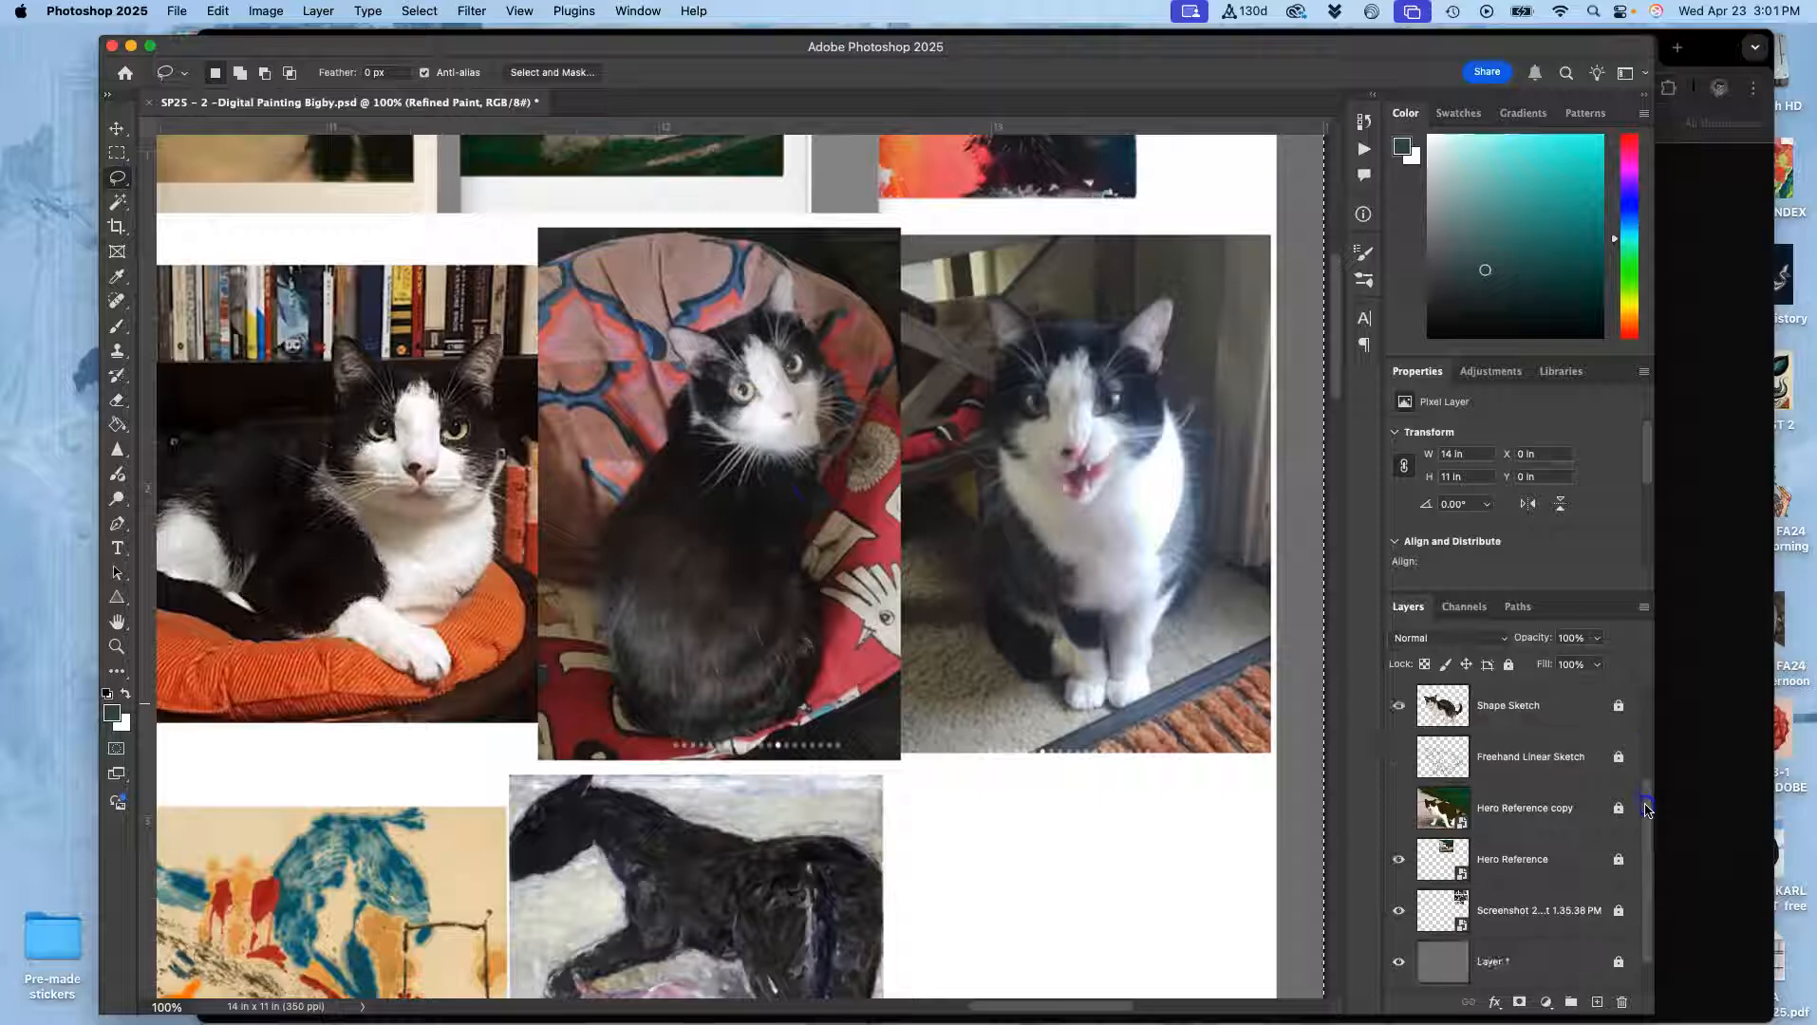
pyautogui.click(1528, 913)
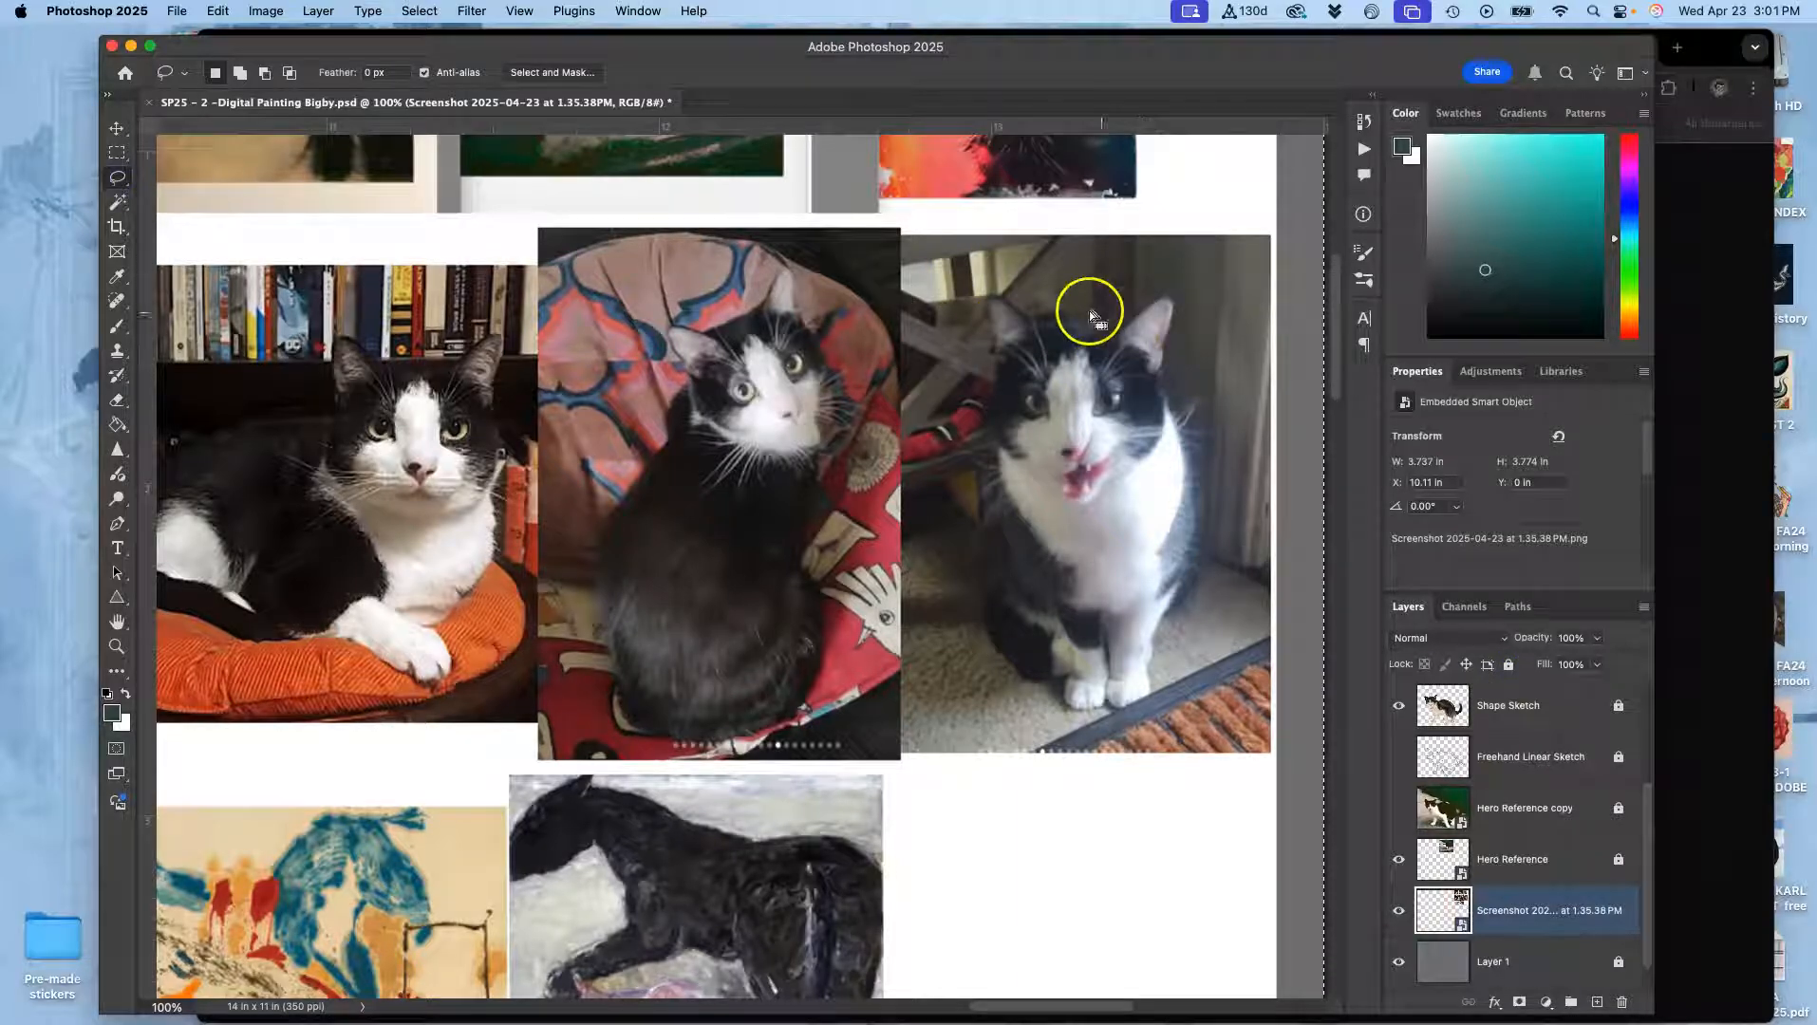
pyautogui.moveTo(1063, 284)
pyautogui.mouseDown()
pyautogui.moveTo(979, 275)
pyautogui.moveTo(1051, 284)
pyautogui.mouseUp()
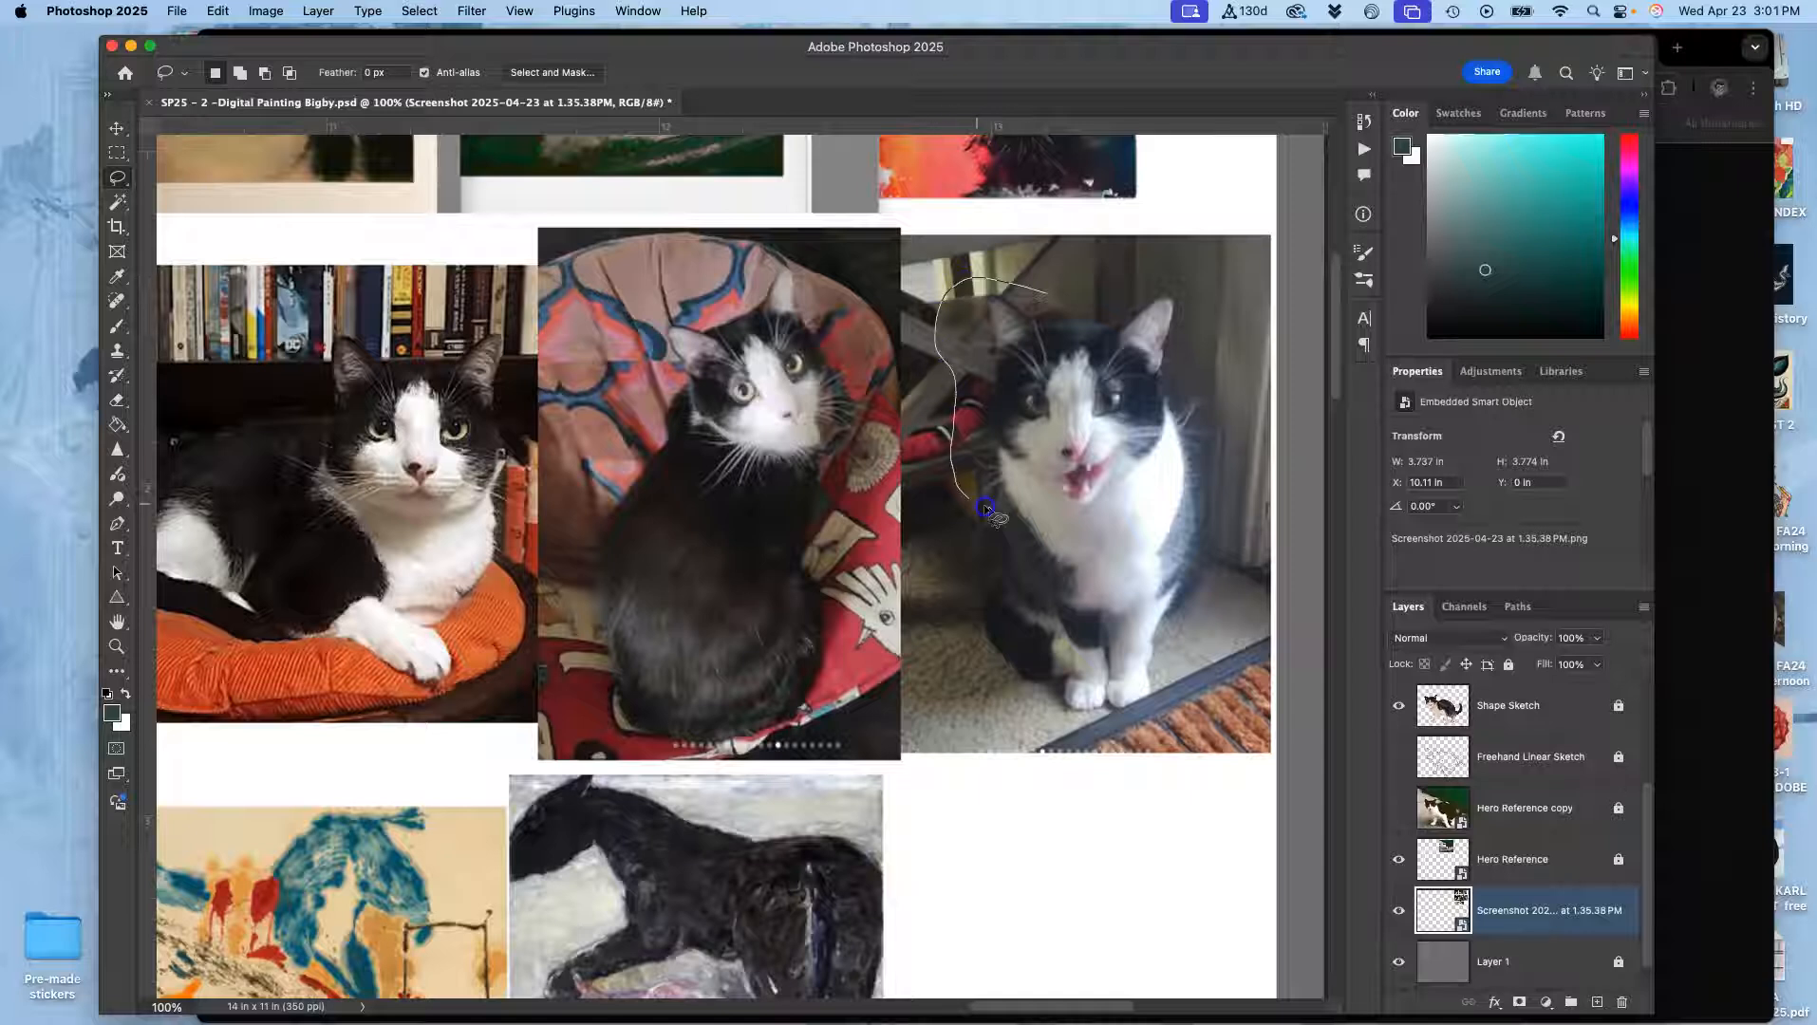
pyautogui.moveTo(1184, 273); pyautogui.dragTo(1099, 272)
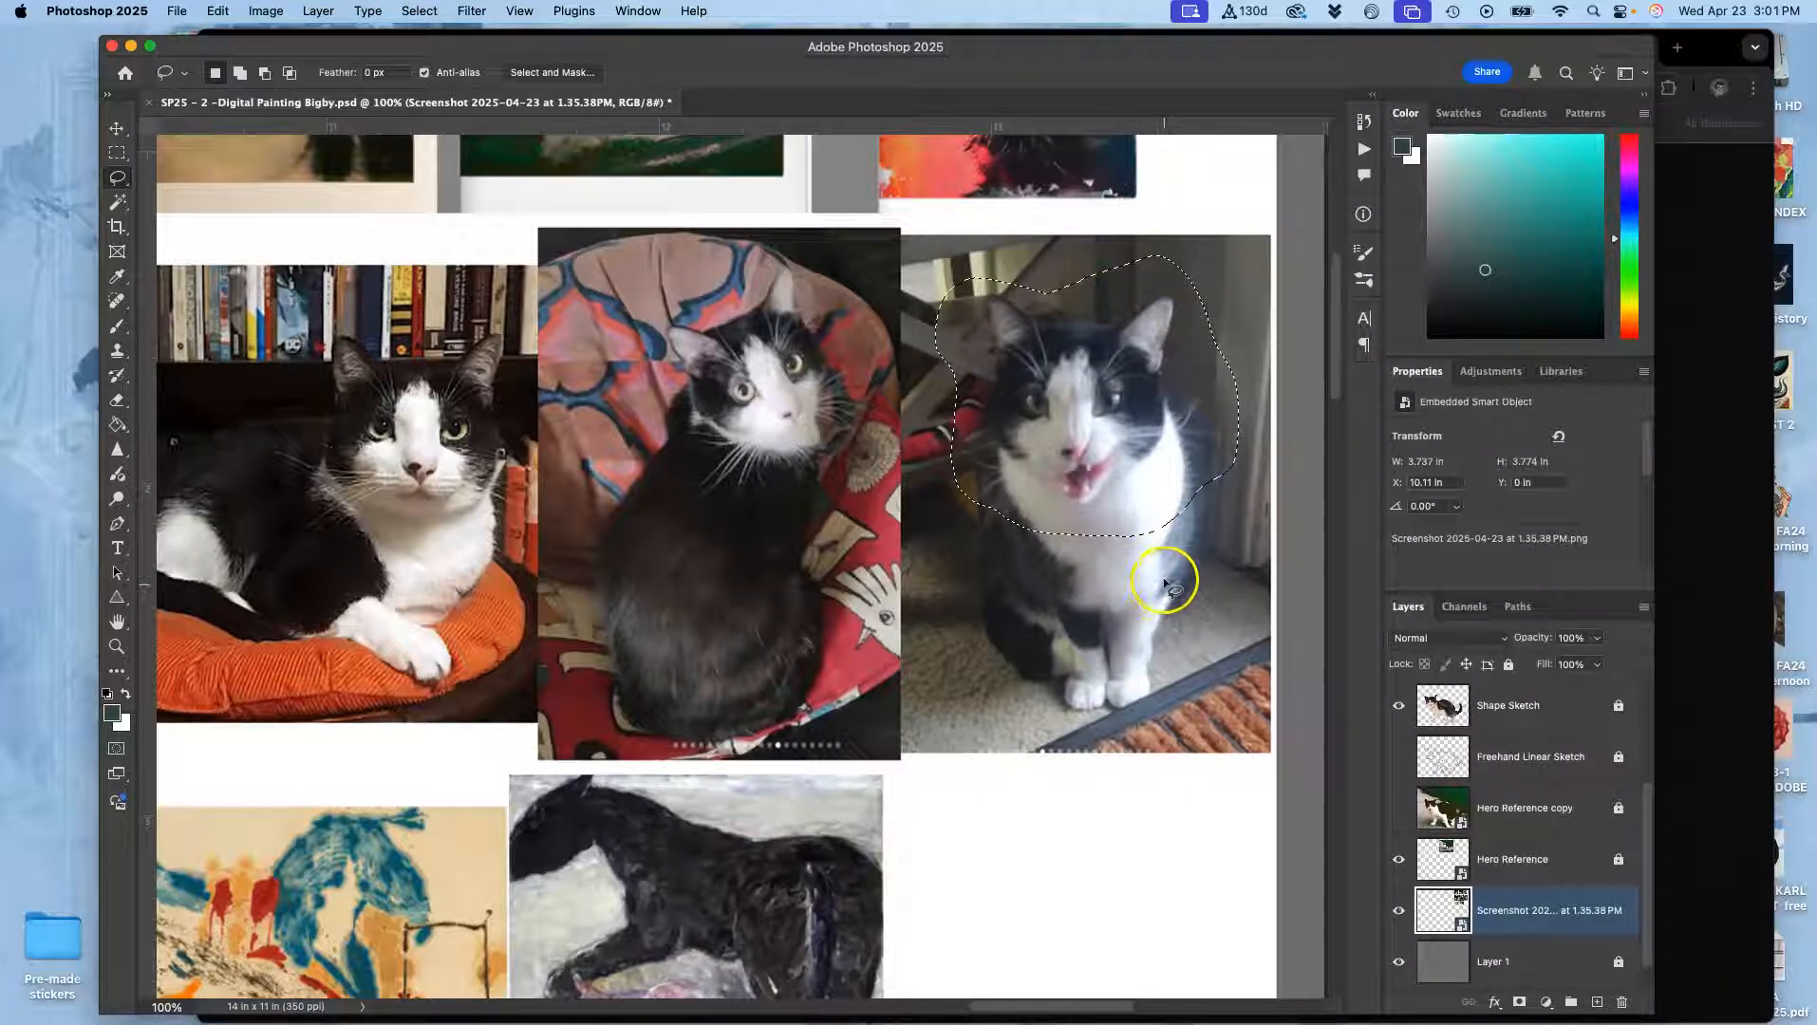
pyautogui.press('super+j')
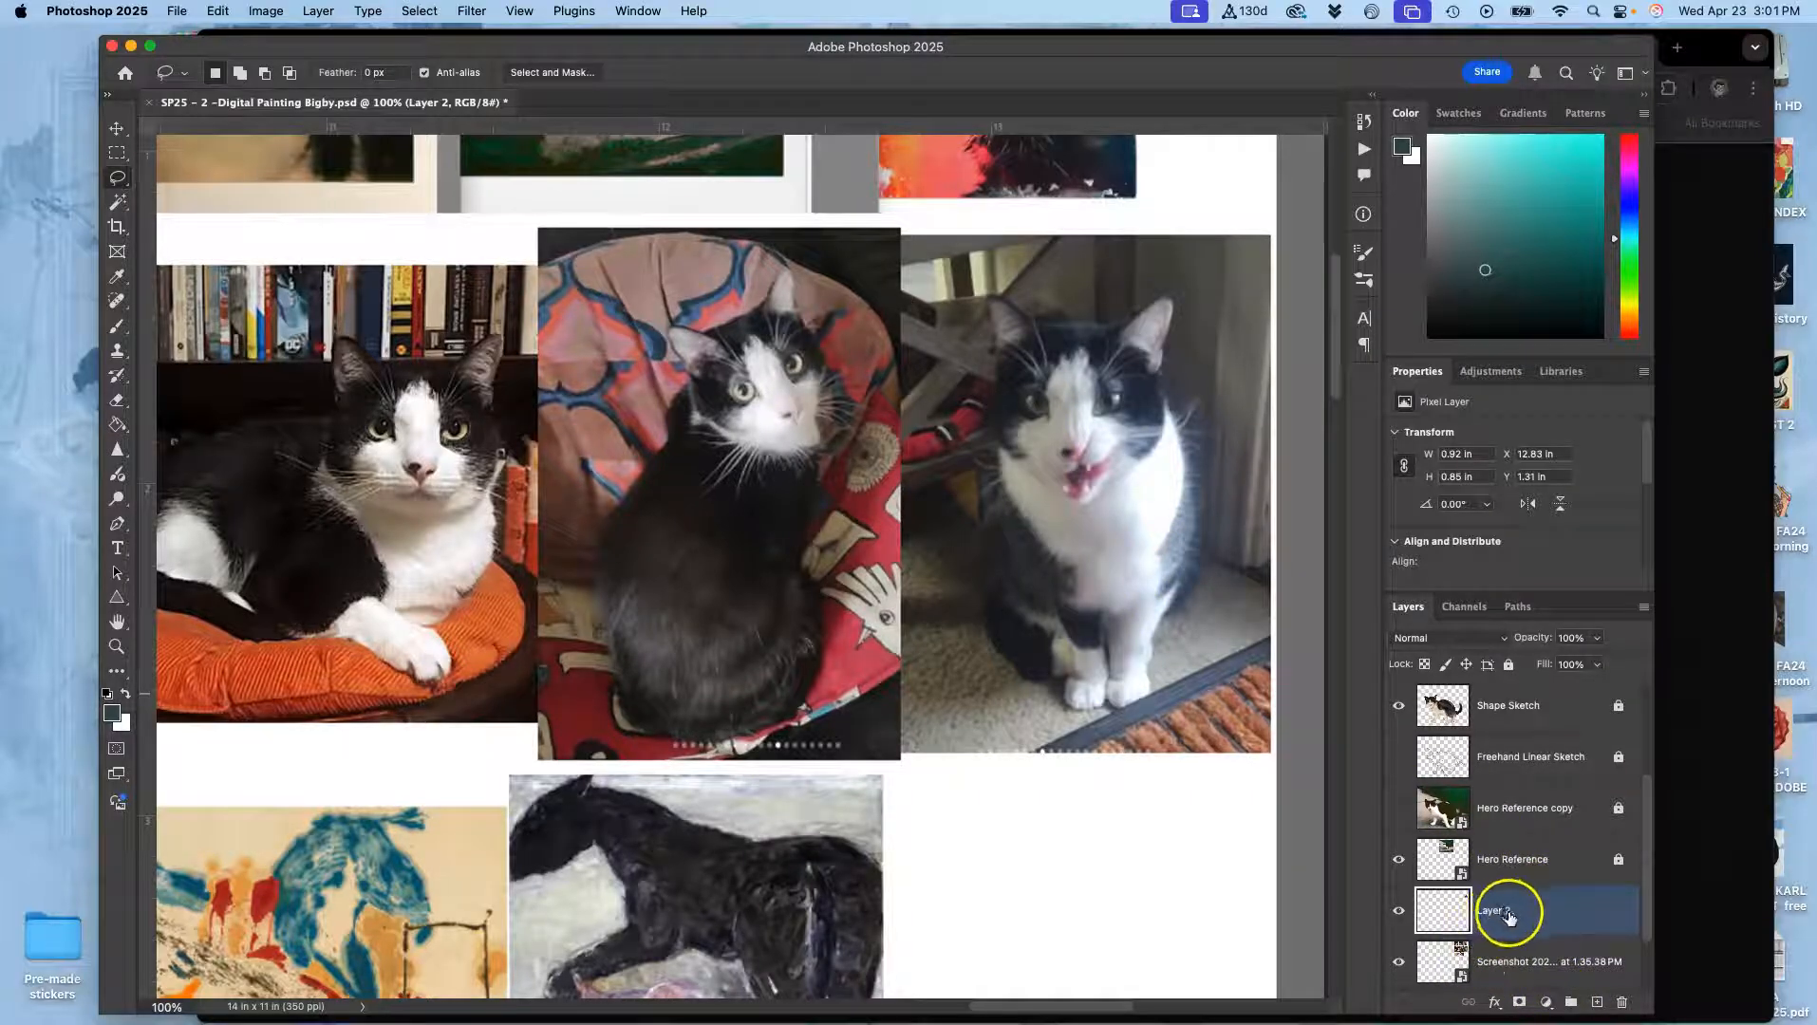
# Lock the screenshot reference layer again and move the copied cat head beside the Hero Reference photo, above the painted cat
pyautogui.click(1511, 964)
pyautogui.click(1508, 665)
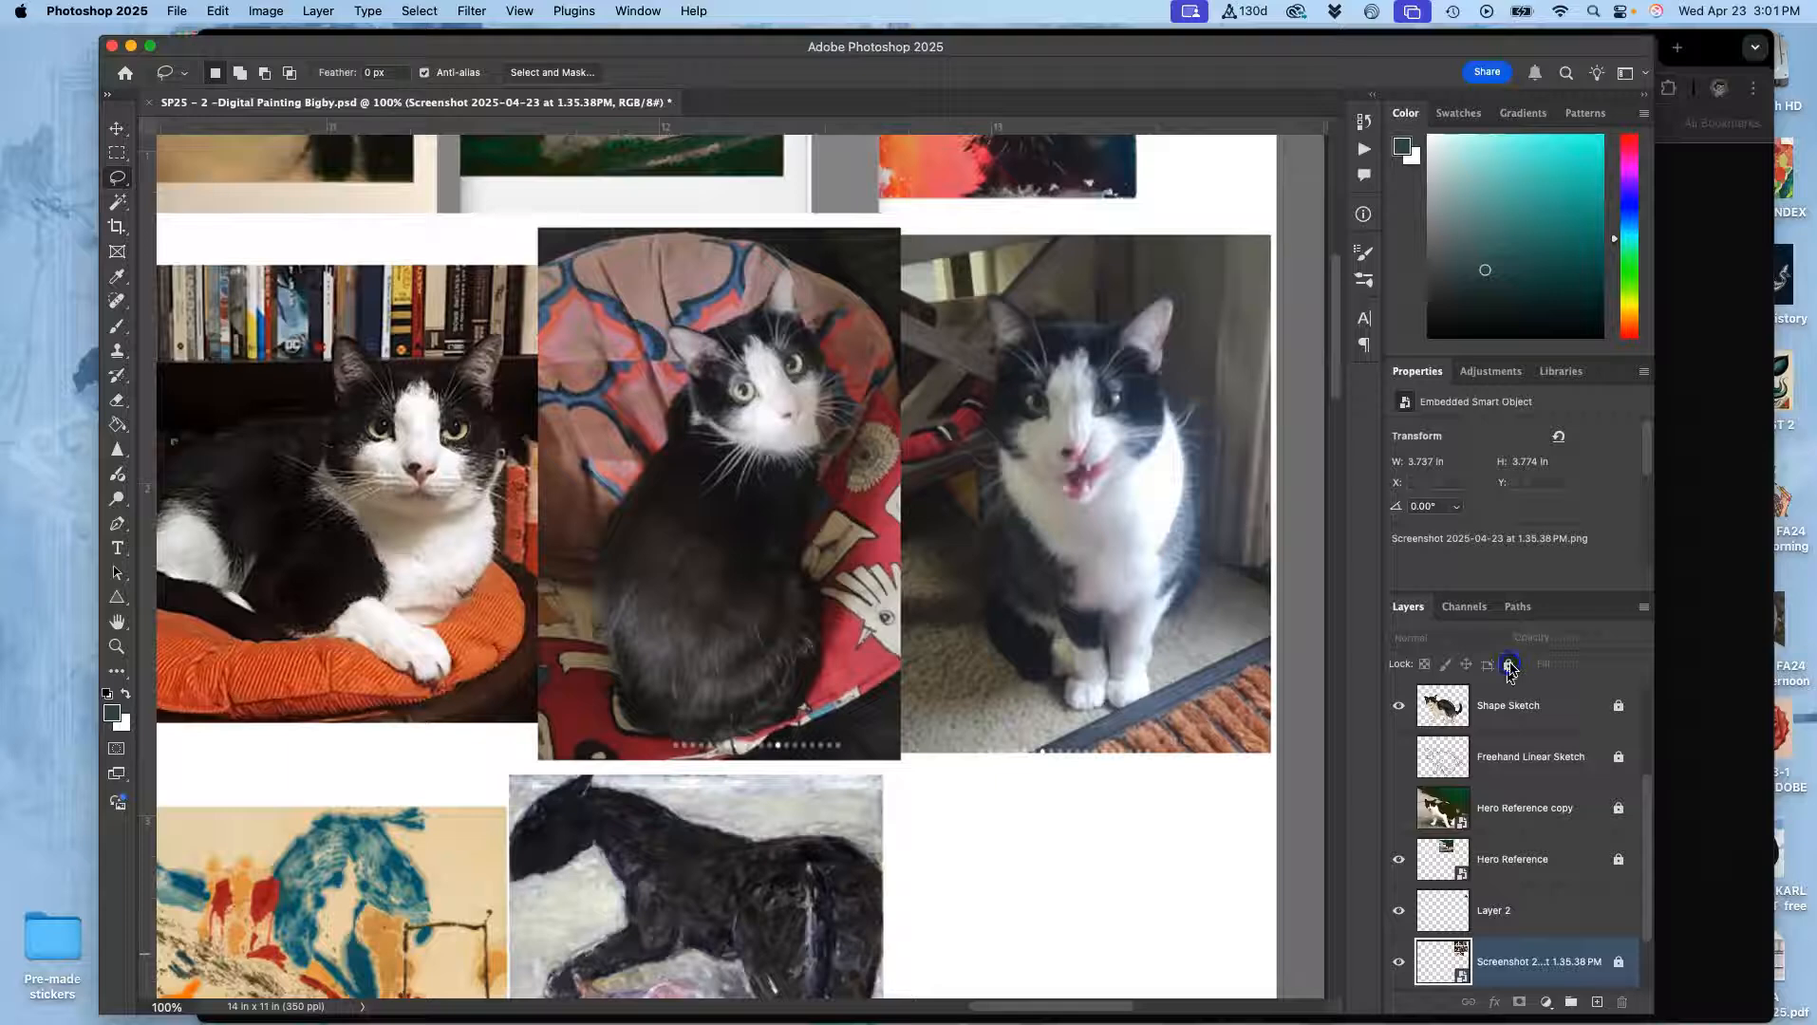
pyautogui.press('super+minus')
pyautogui.press('super+minus')
pyautogui.press('super+minus')
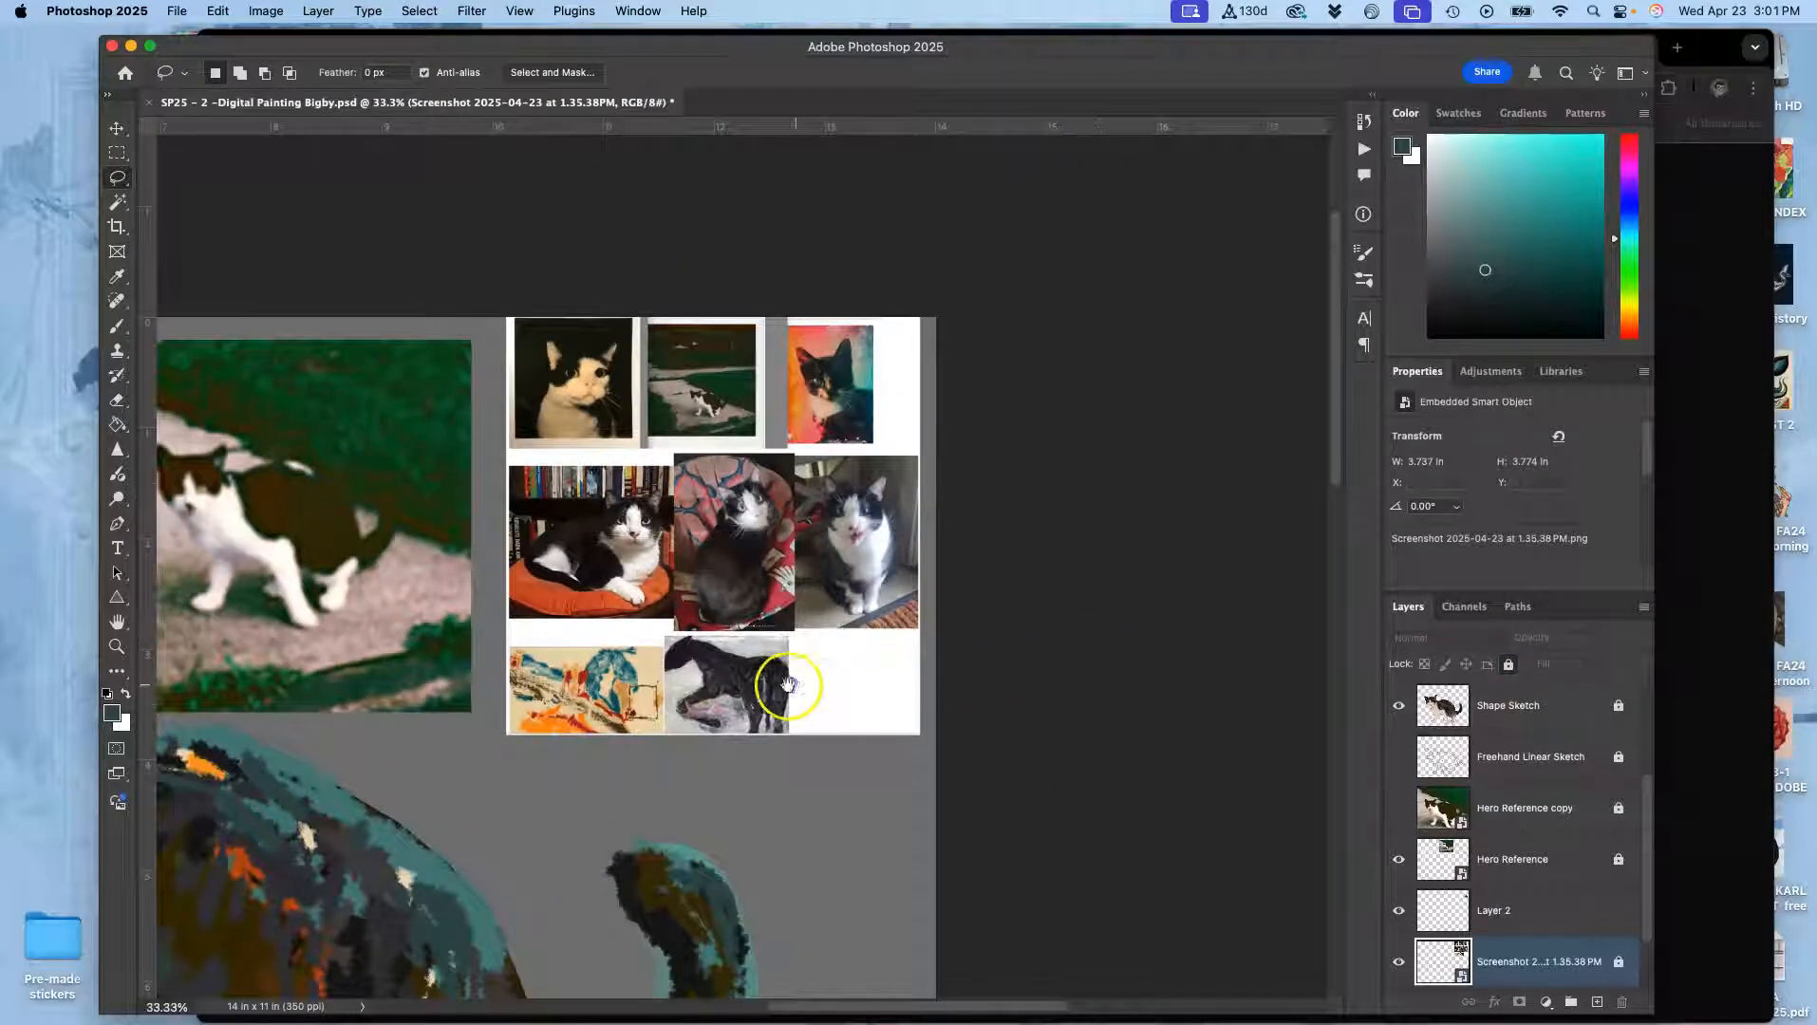
pyautogui.moveTo(782, 681); pyautogui.dragTo(1140, 534)
pyautogui.click(116, 128)
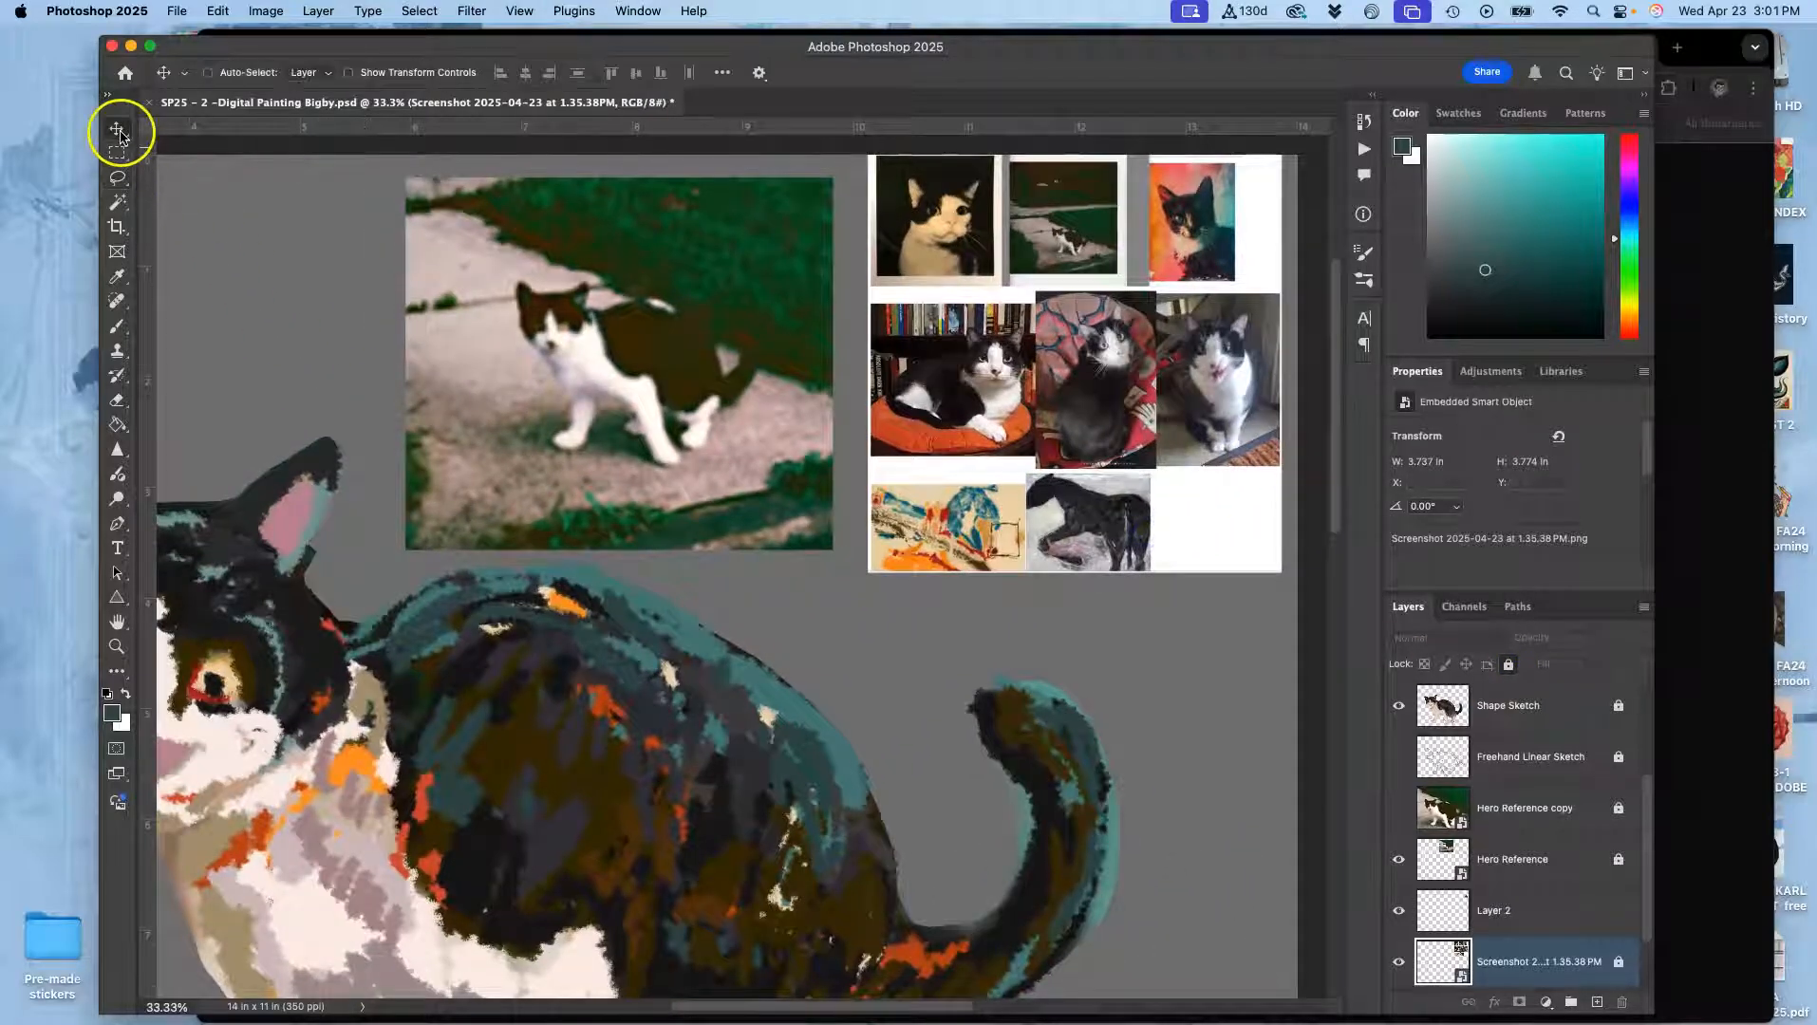
pyautogui.moveTo(1194, 362); pyautogui.dragTo(248, 358)
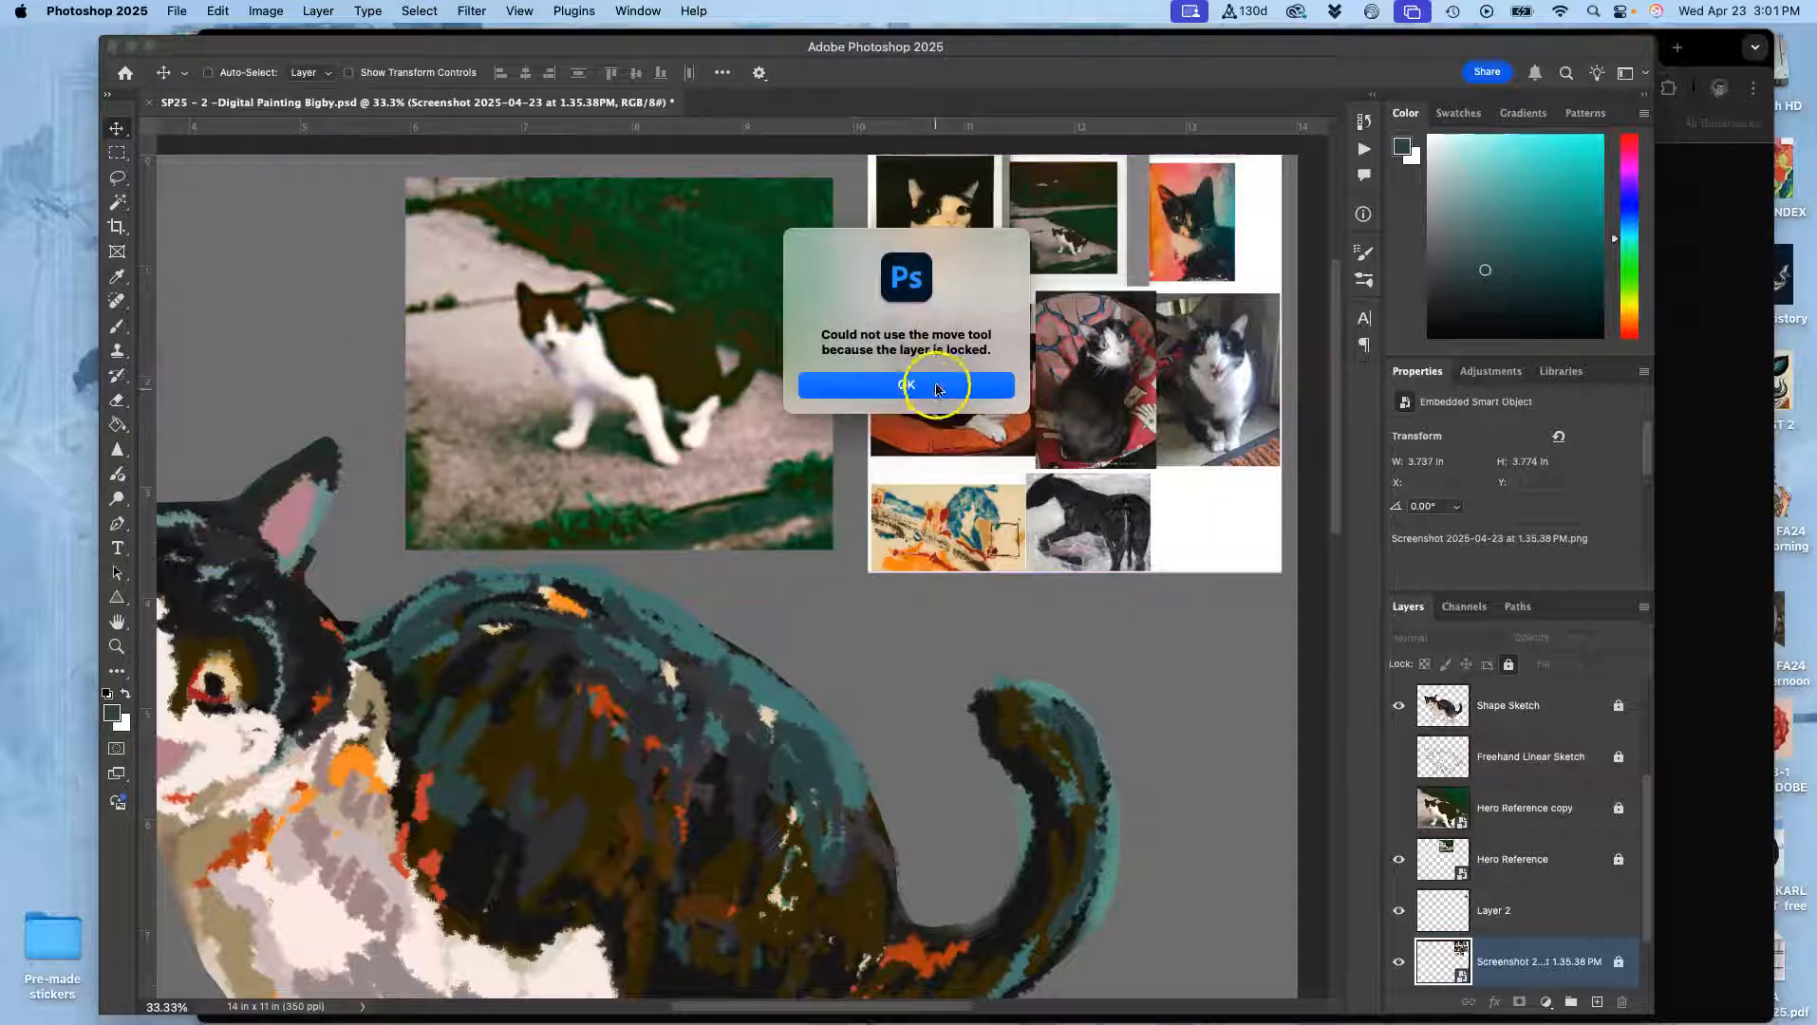
pyautogui.click(936, 386)
pyautogui.click(1519, 913)
pyautogui.moveTo(1176, 417); pyautogui.dragTo(228, 388)
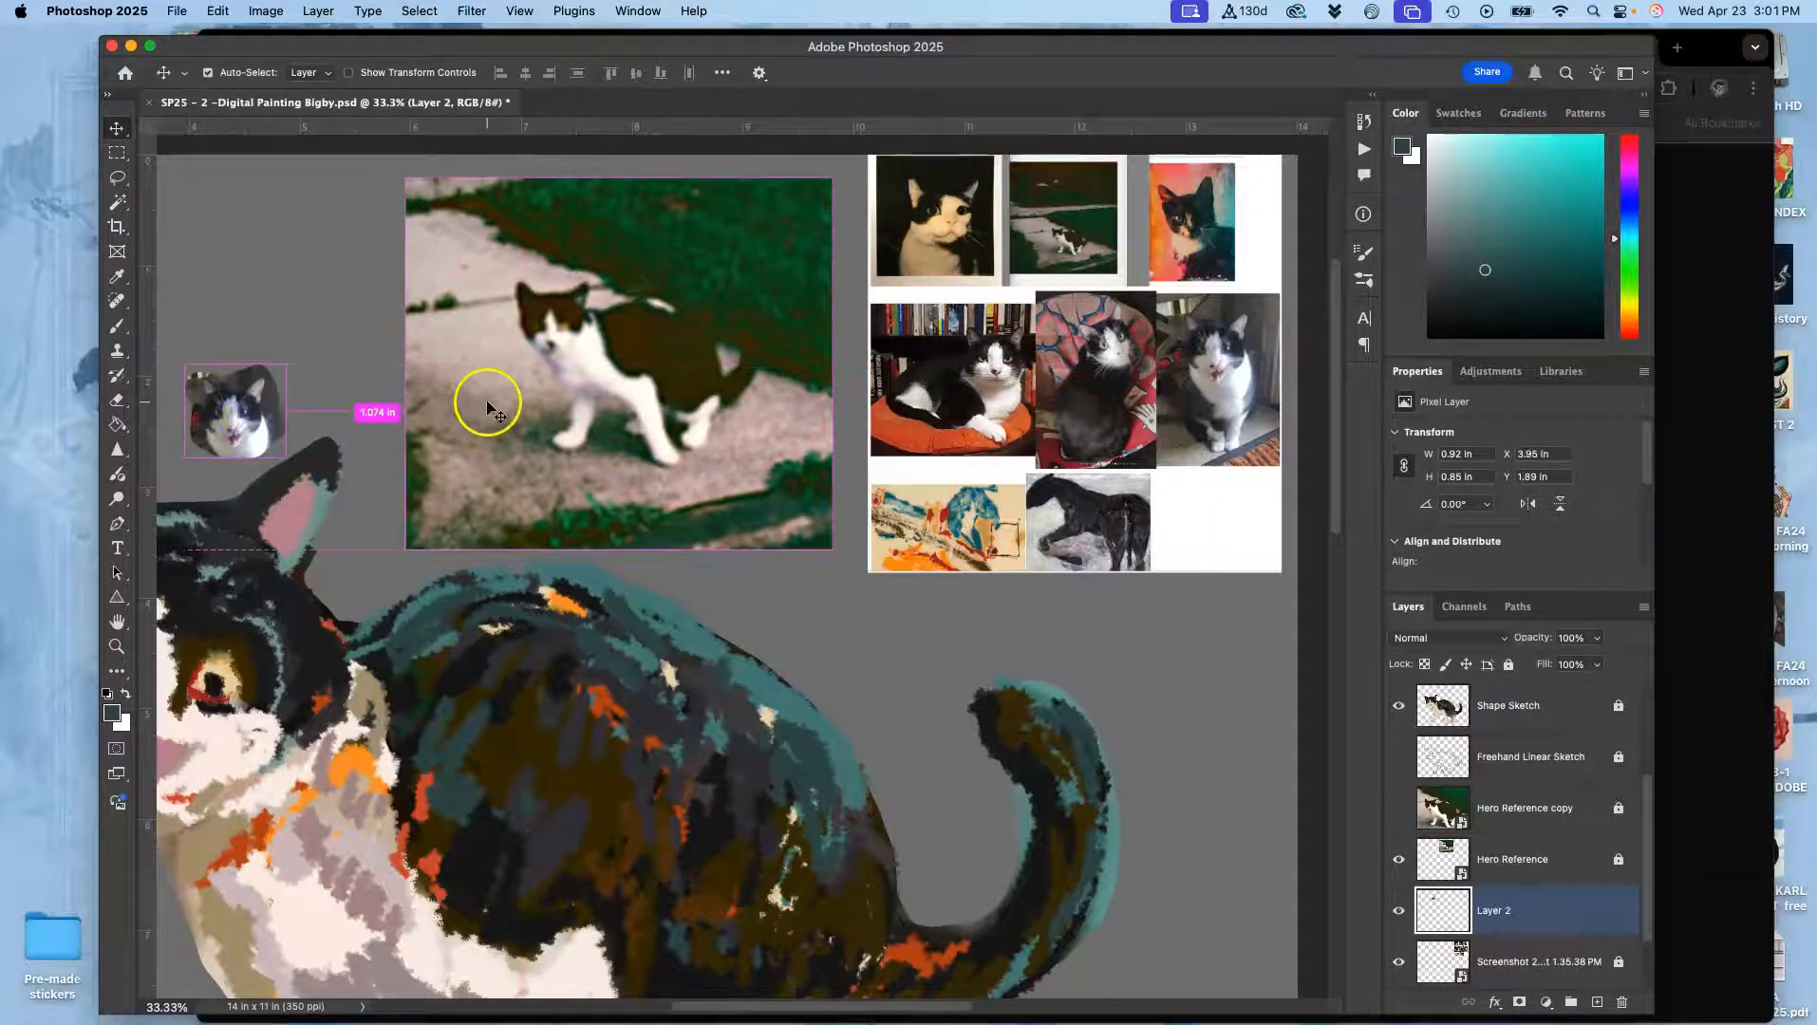
# Scale the copied cat head to about 407% and place it directly above the painted cat's head
pyautogui.press('super+equal')
pyautogui.press('super+equal')
pyautogui.moveTo(531, 579); pyautogui.dragTo(1075, 477)
pyautogui.moveTo(645, 494); pyautogui.dragTo(853, 479)
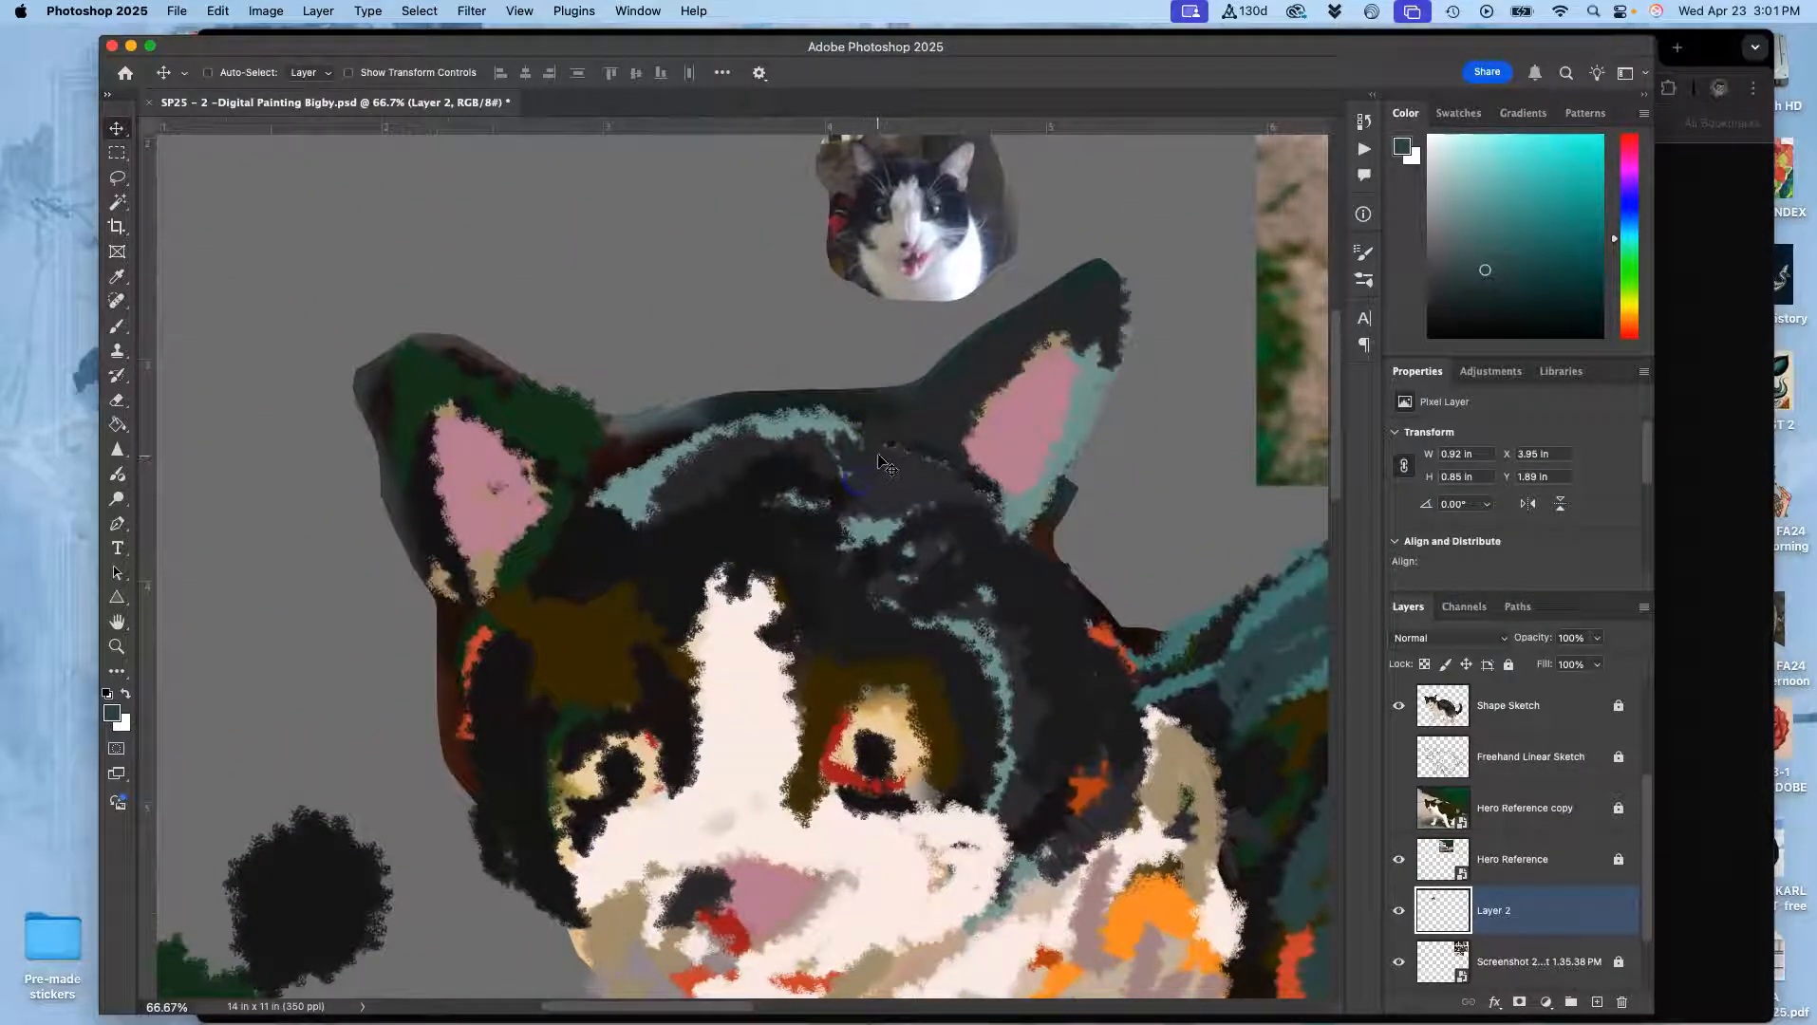
pyautogui.press('super+minus')
pyautogui.press('super+minus')
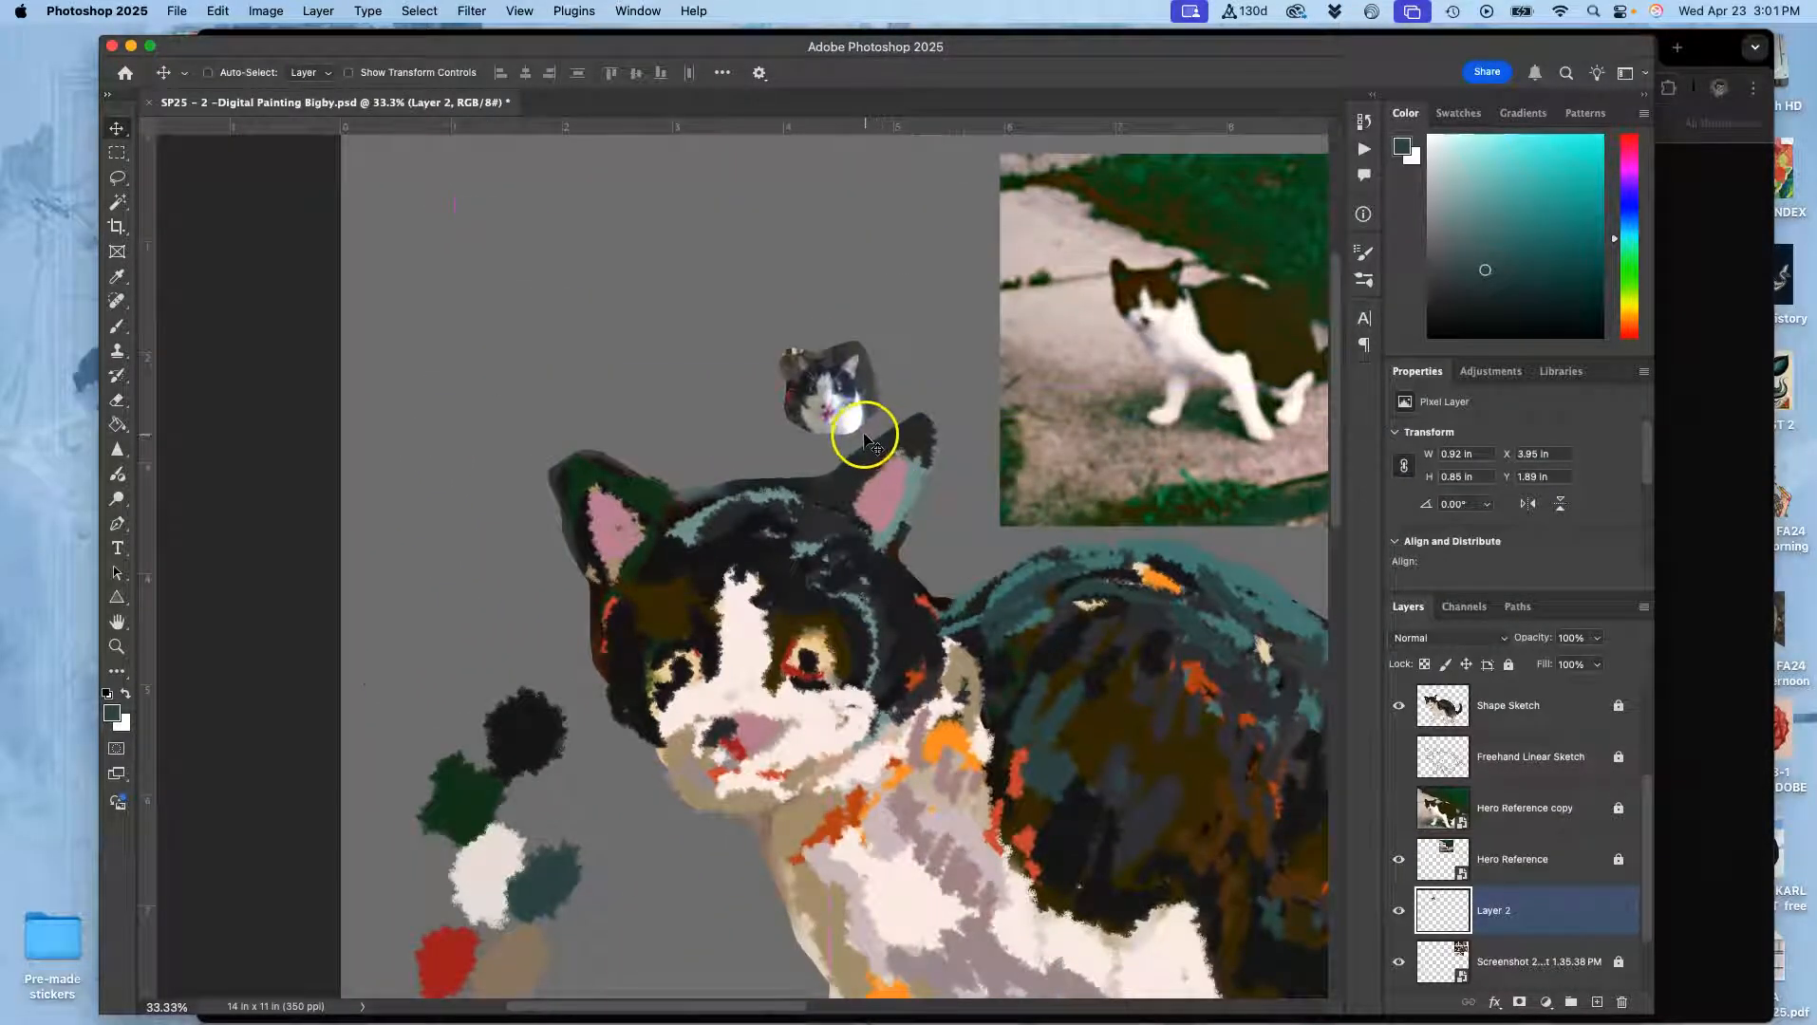
pyautogui.moveTo(861, 403); pyautogui.dragTo(829, 657)
pyautogui.press('super+t')
pyautogui.moveTo(722, 446); pyautogui.dragTo(724, 308)
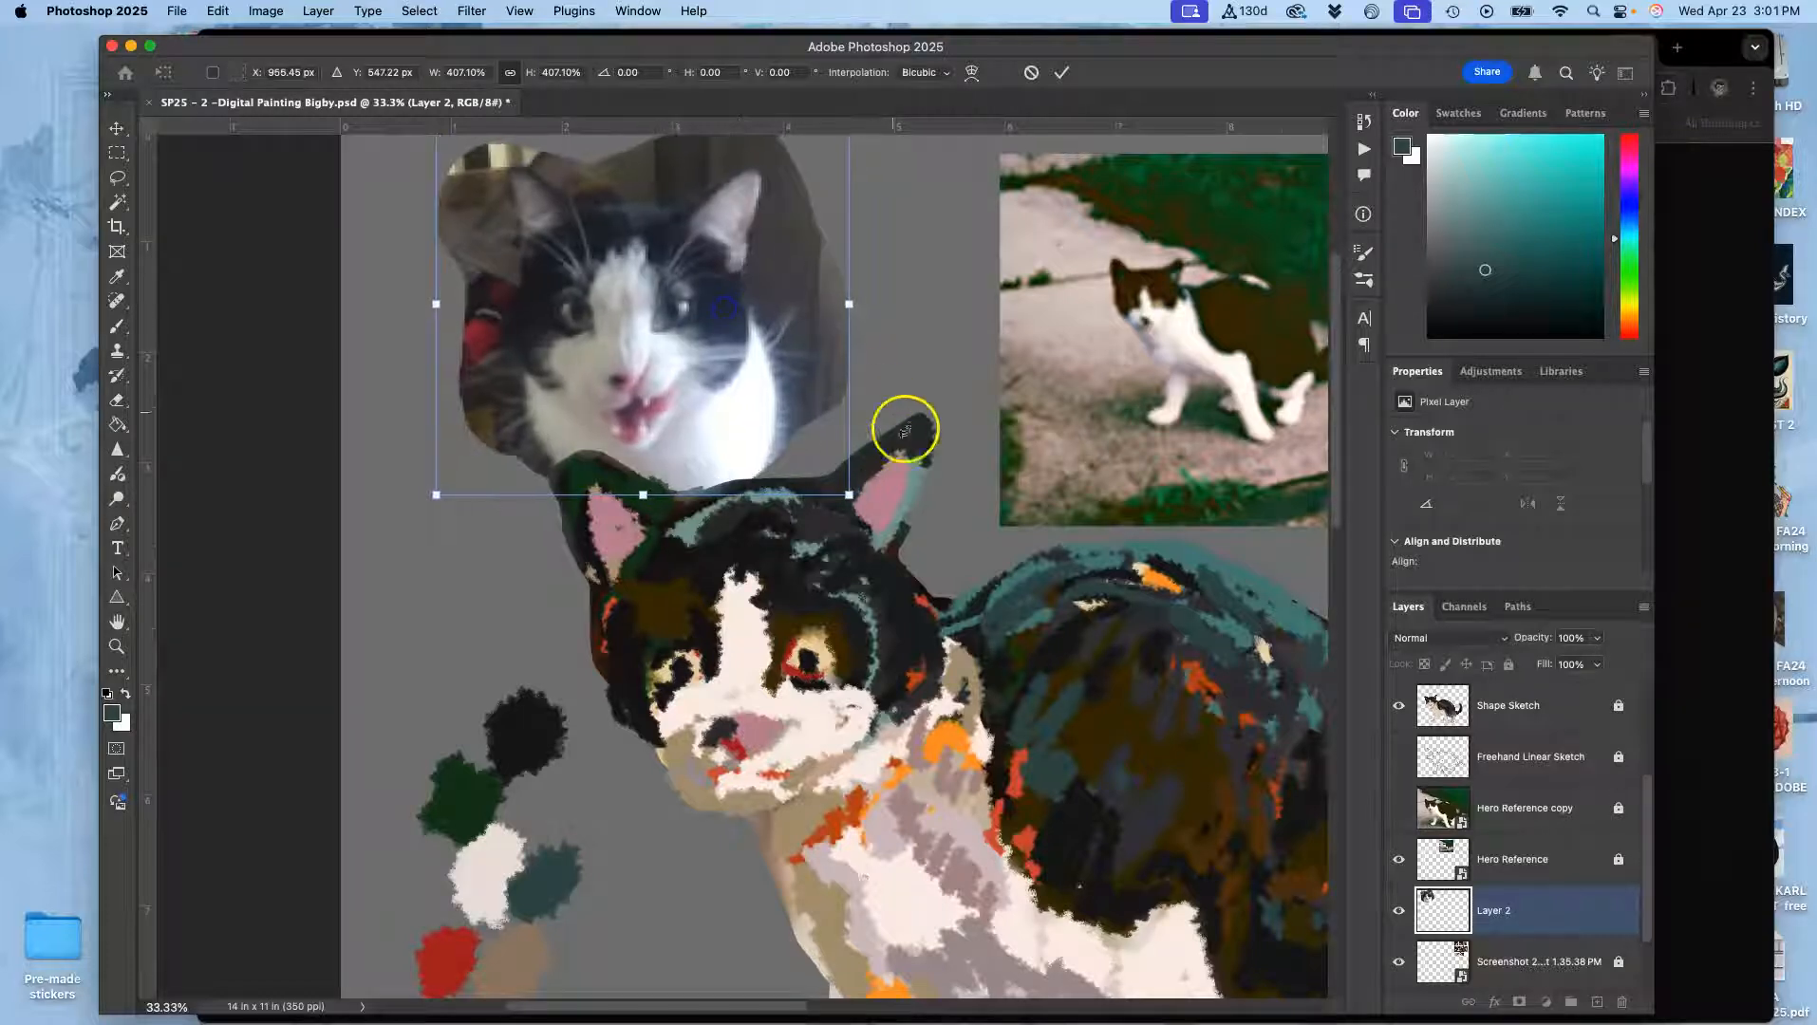
pyautogui.press('Return')
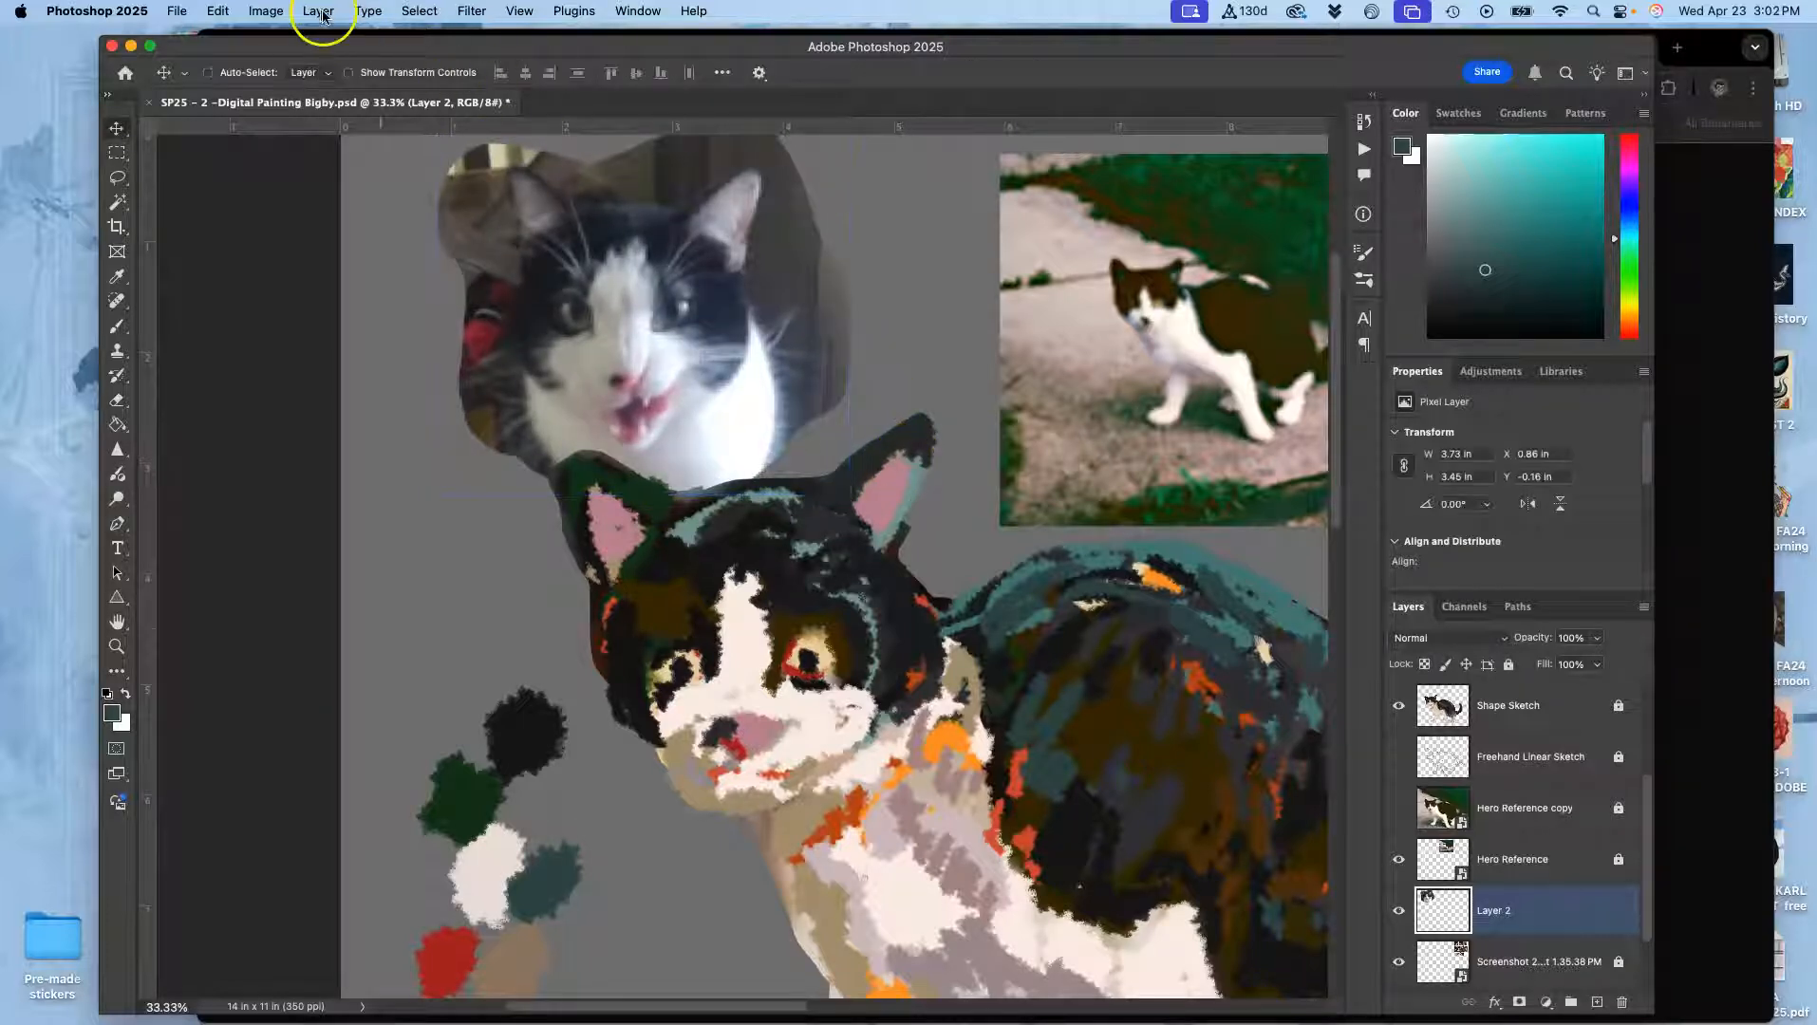
# Apply Auto Tone to the copied cat head and Smart Sharpen it with amount 266%, radius 2.1 px, noise reduction 10% and Lens Blur removal
pyautogui.click(267, 11)
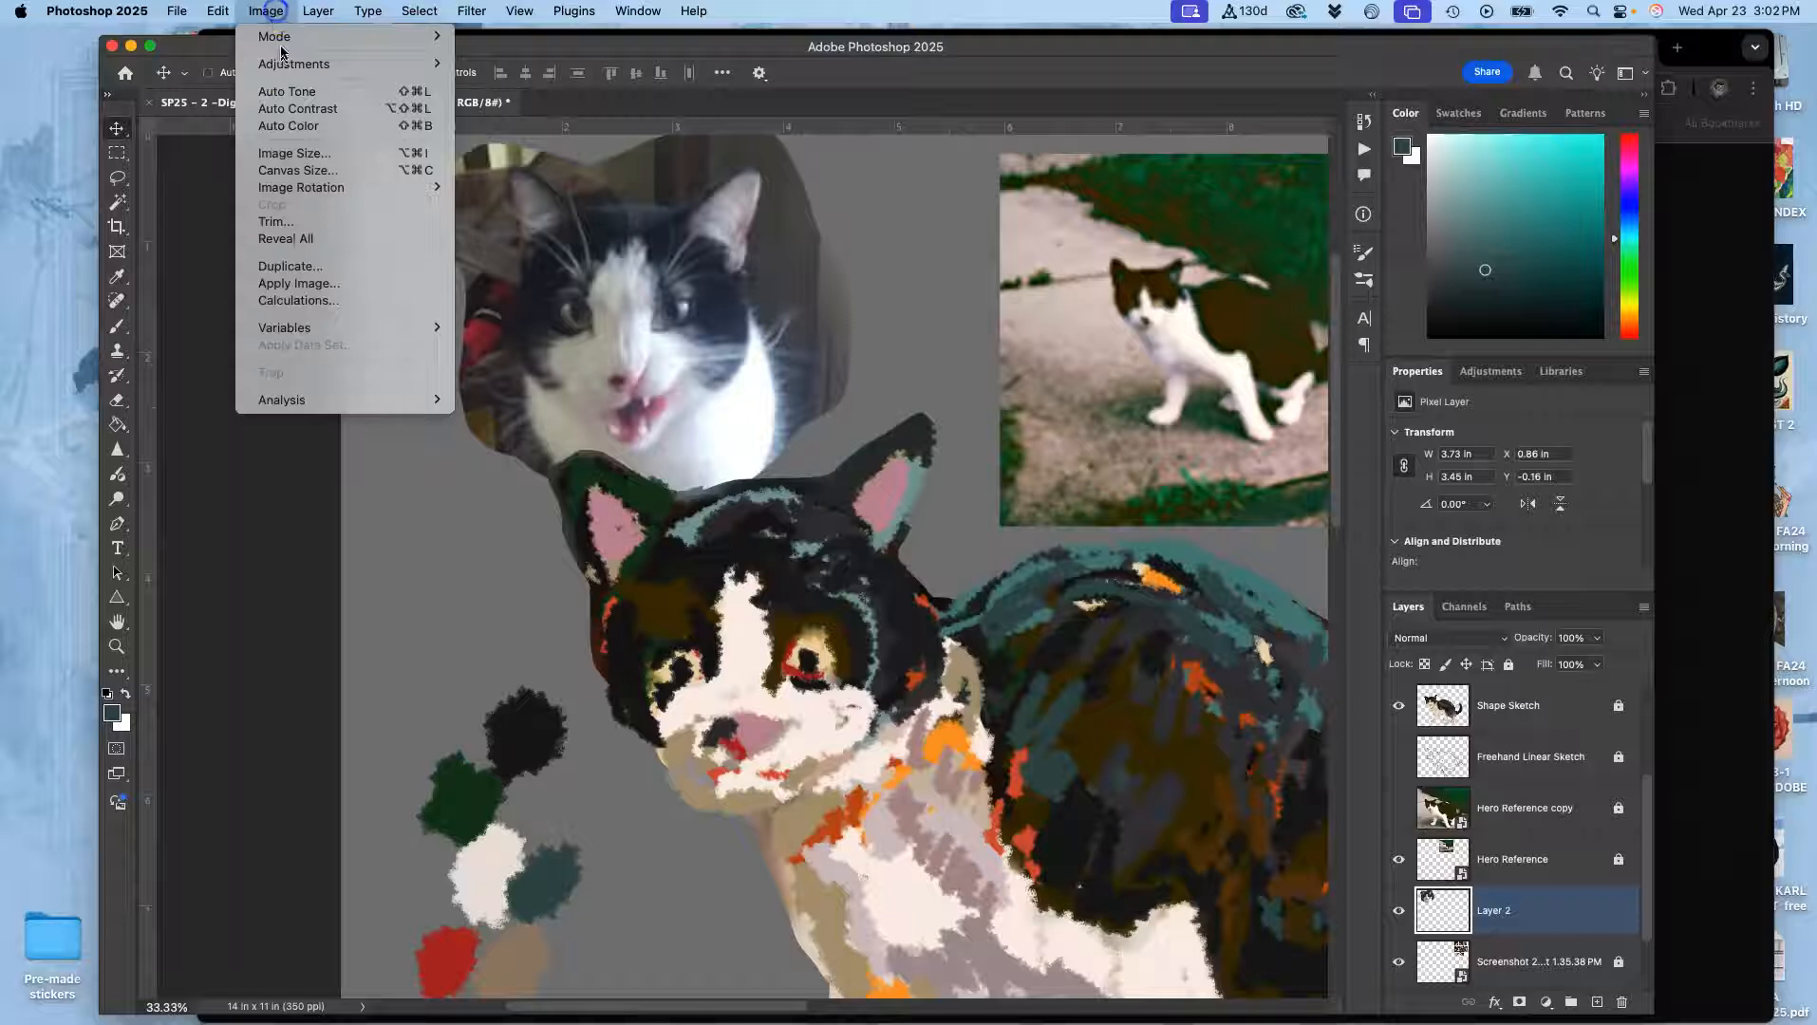
pyautogui.click(297, 92)
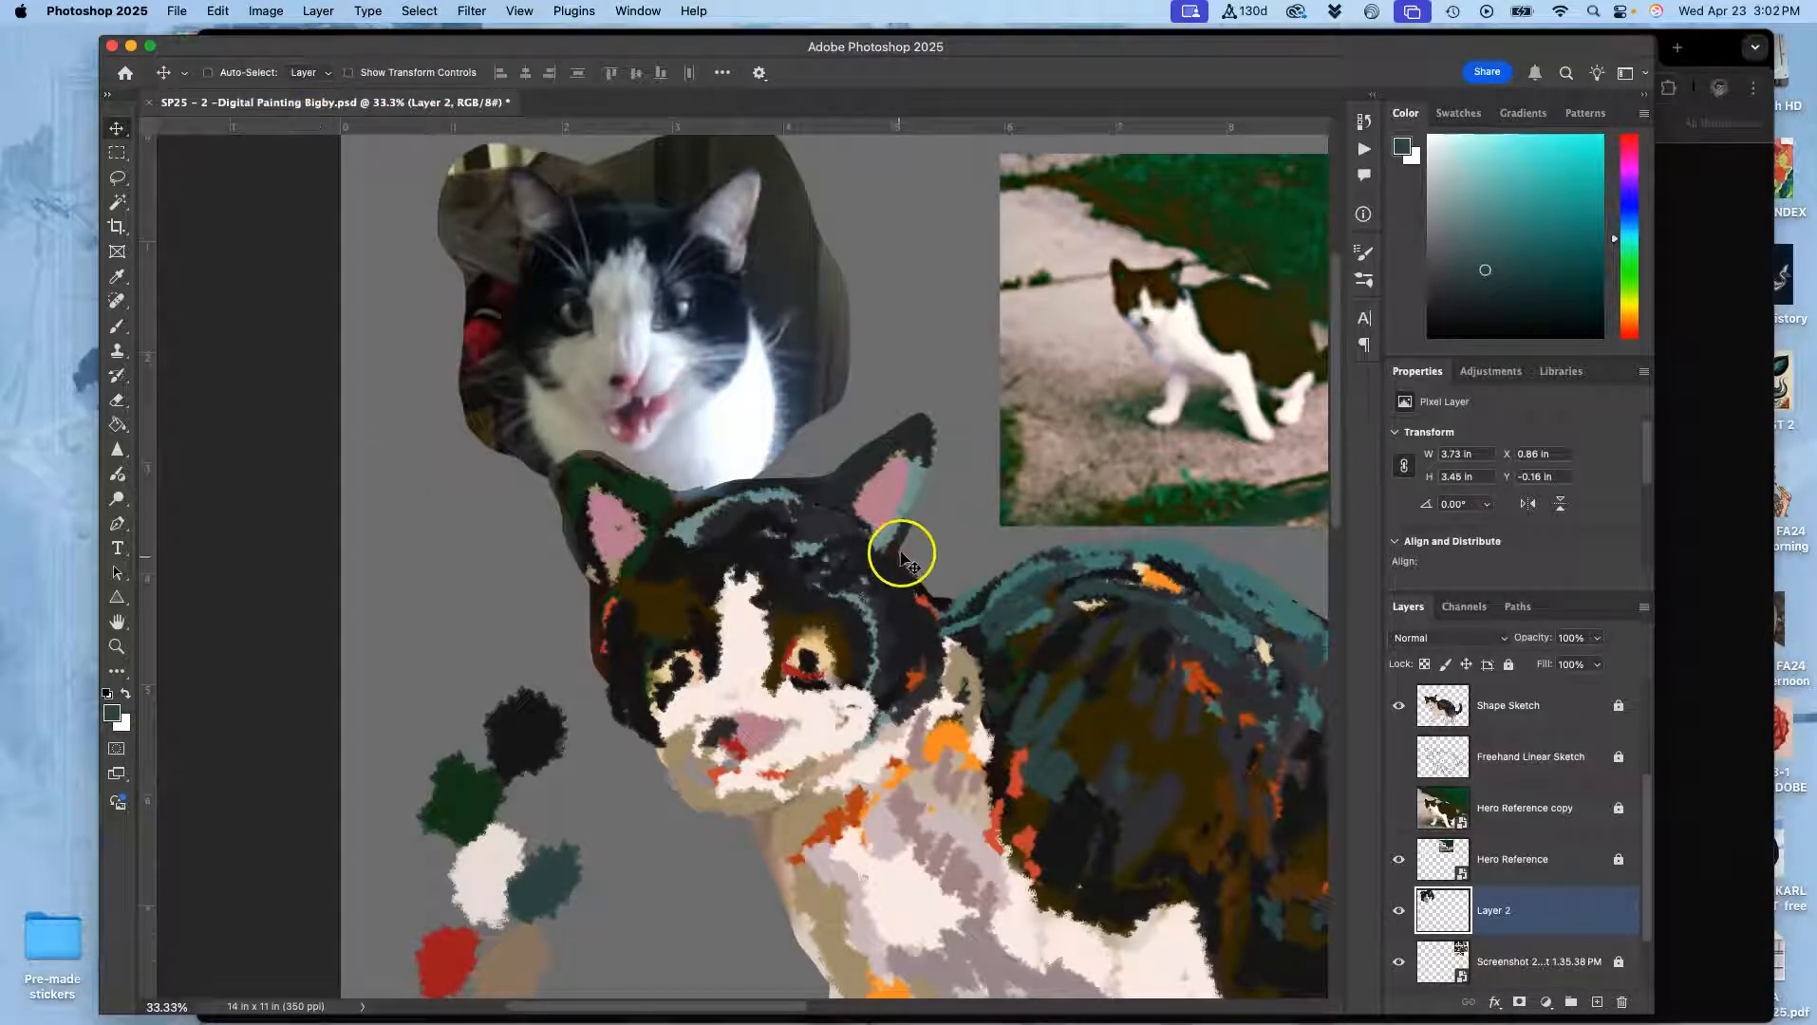
pyautogui.click(467, 11)
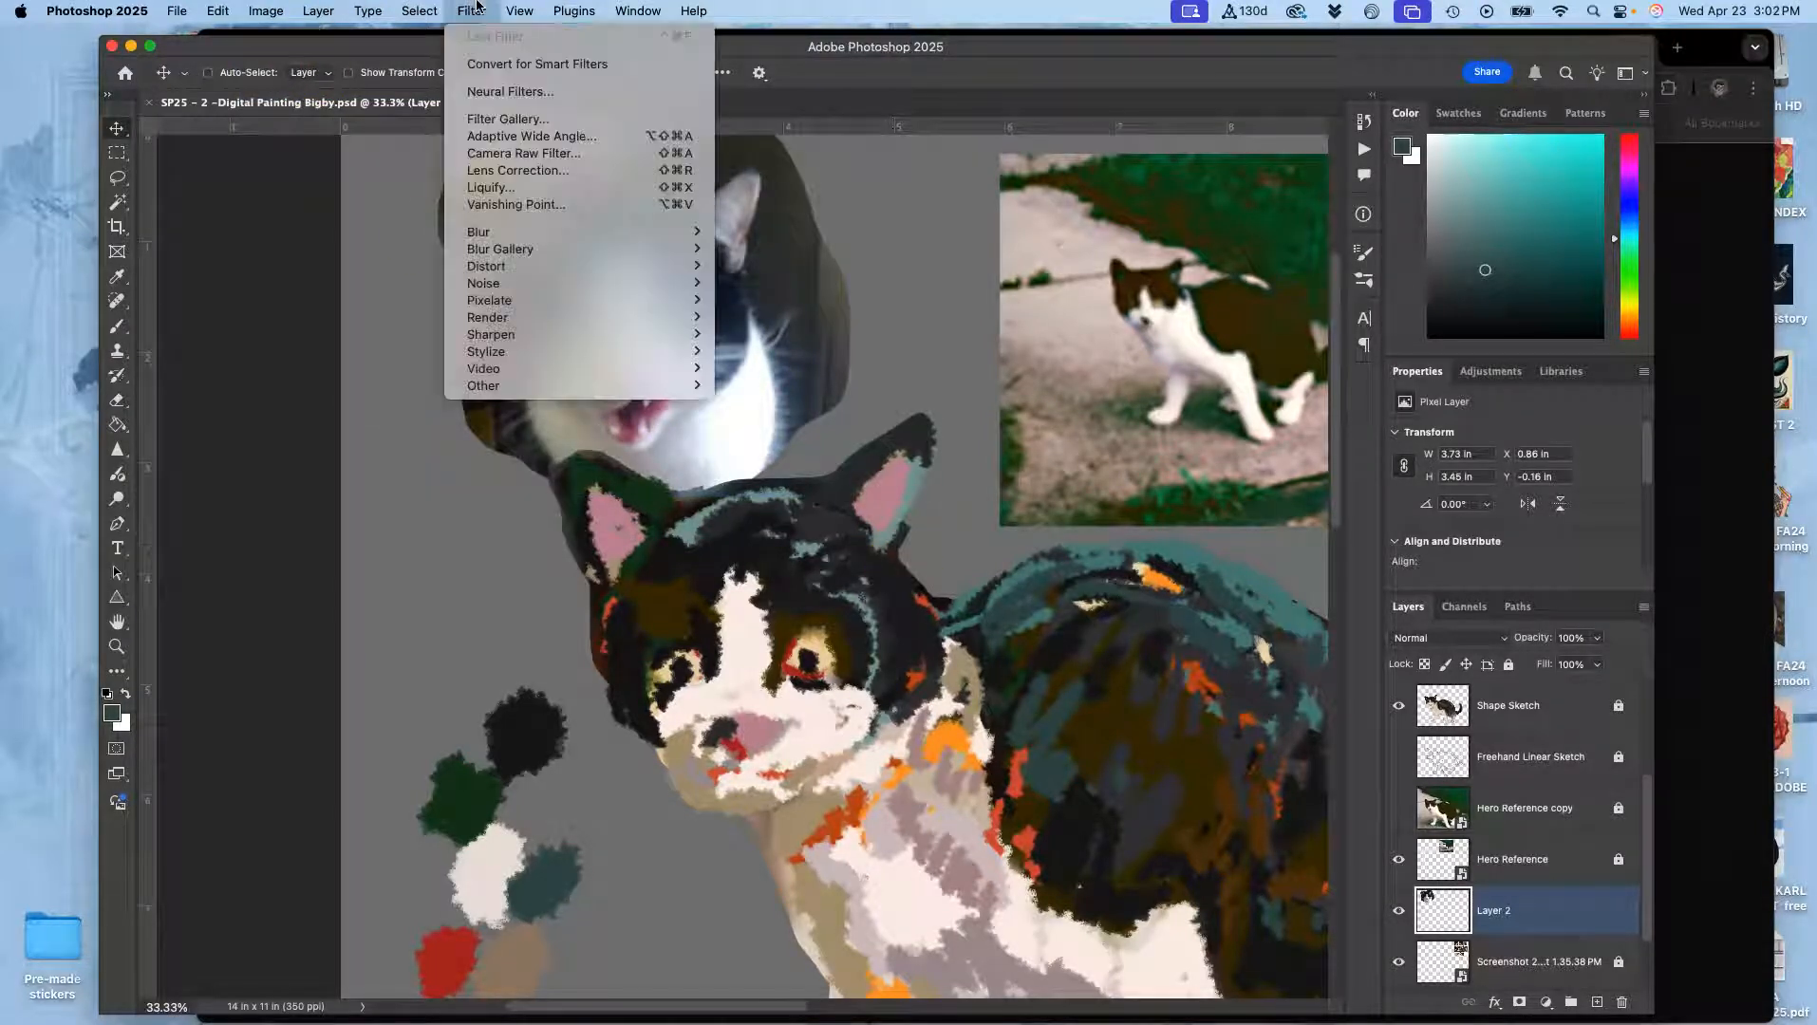
pyautogui.moveTo(513, 336)
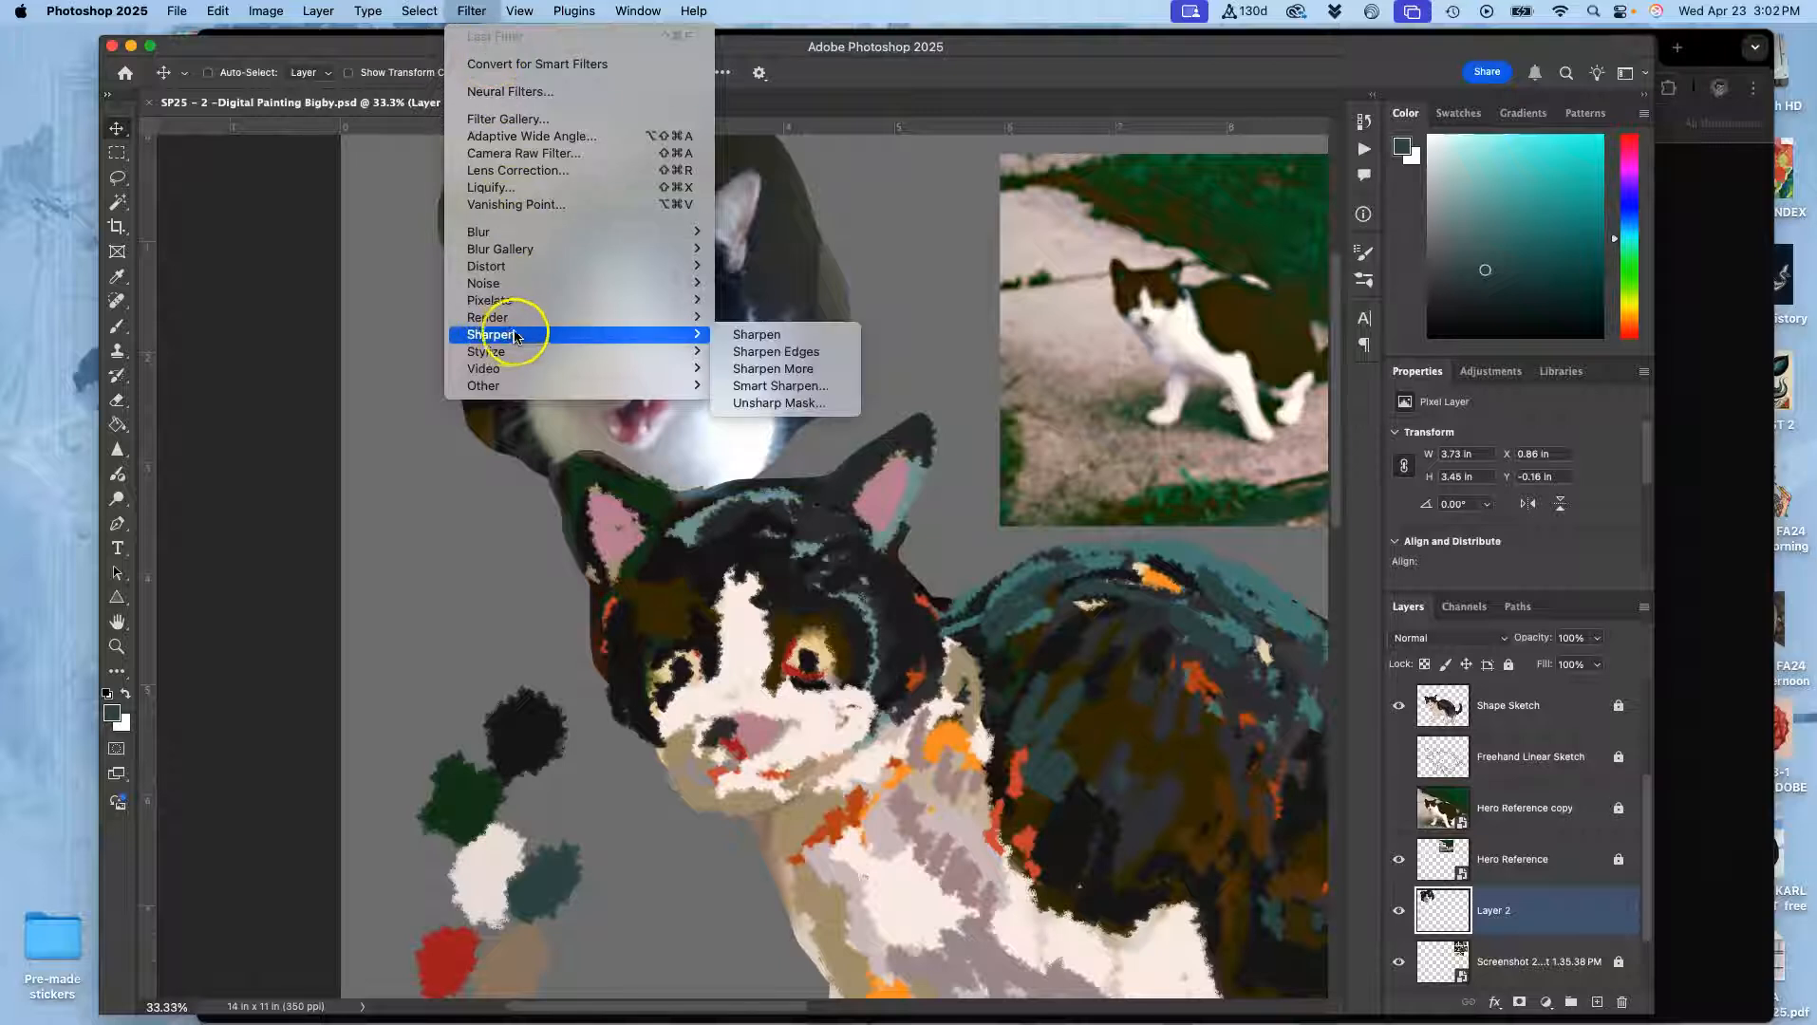
pyautogui.click(773, 385)
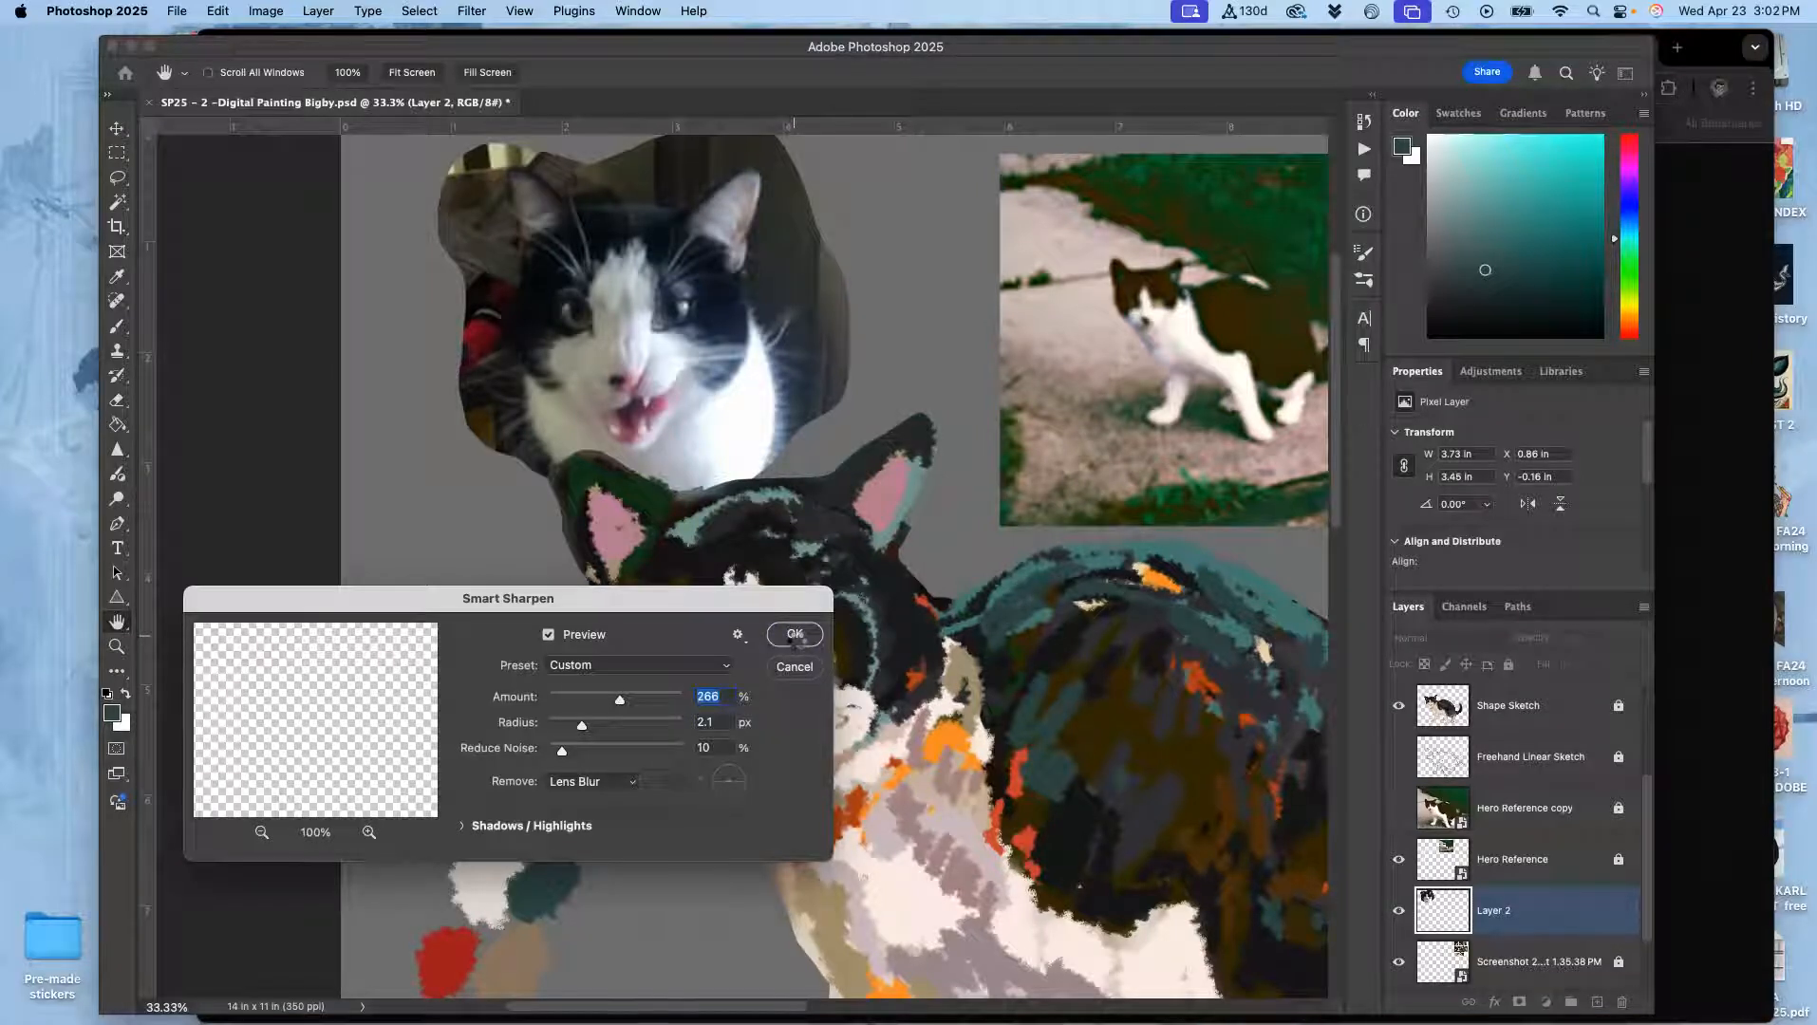
pyautogui.click(795, 635)
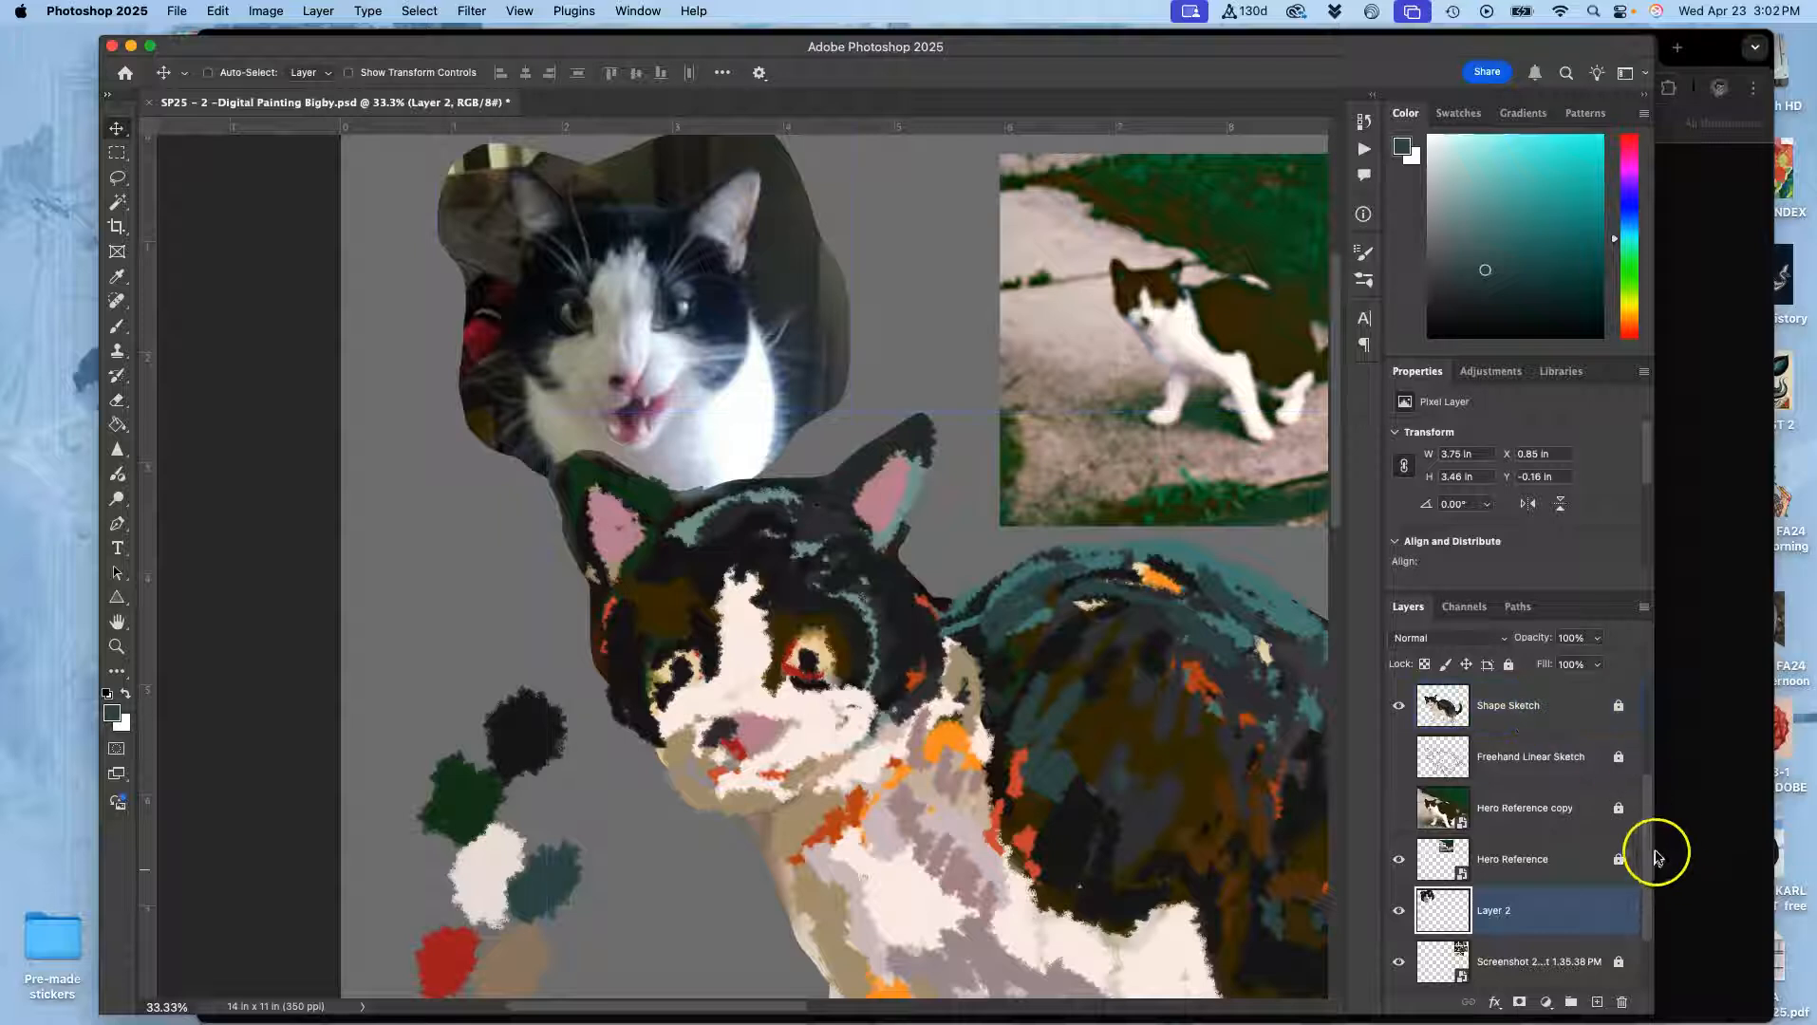
# Lock the copied cat head layer and set the Brush to 63% opacity on the Refined Paint layer
pyautogui.click(1509, 666)
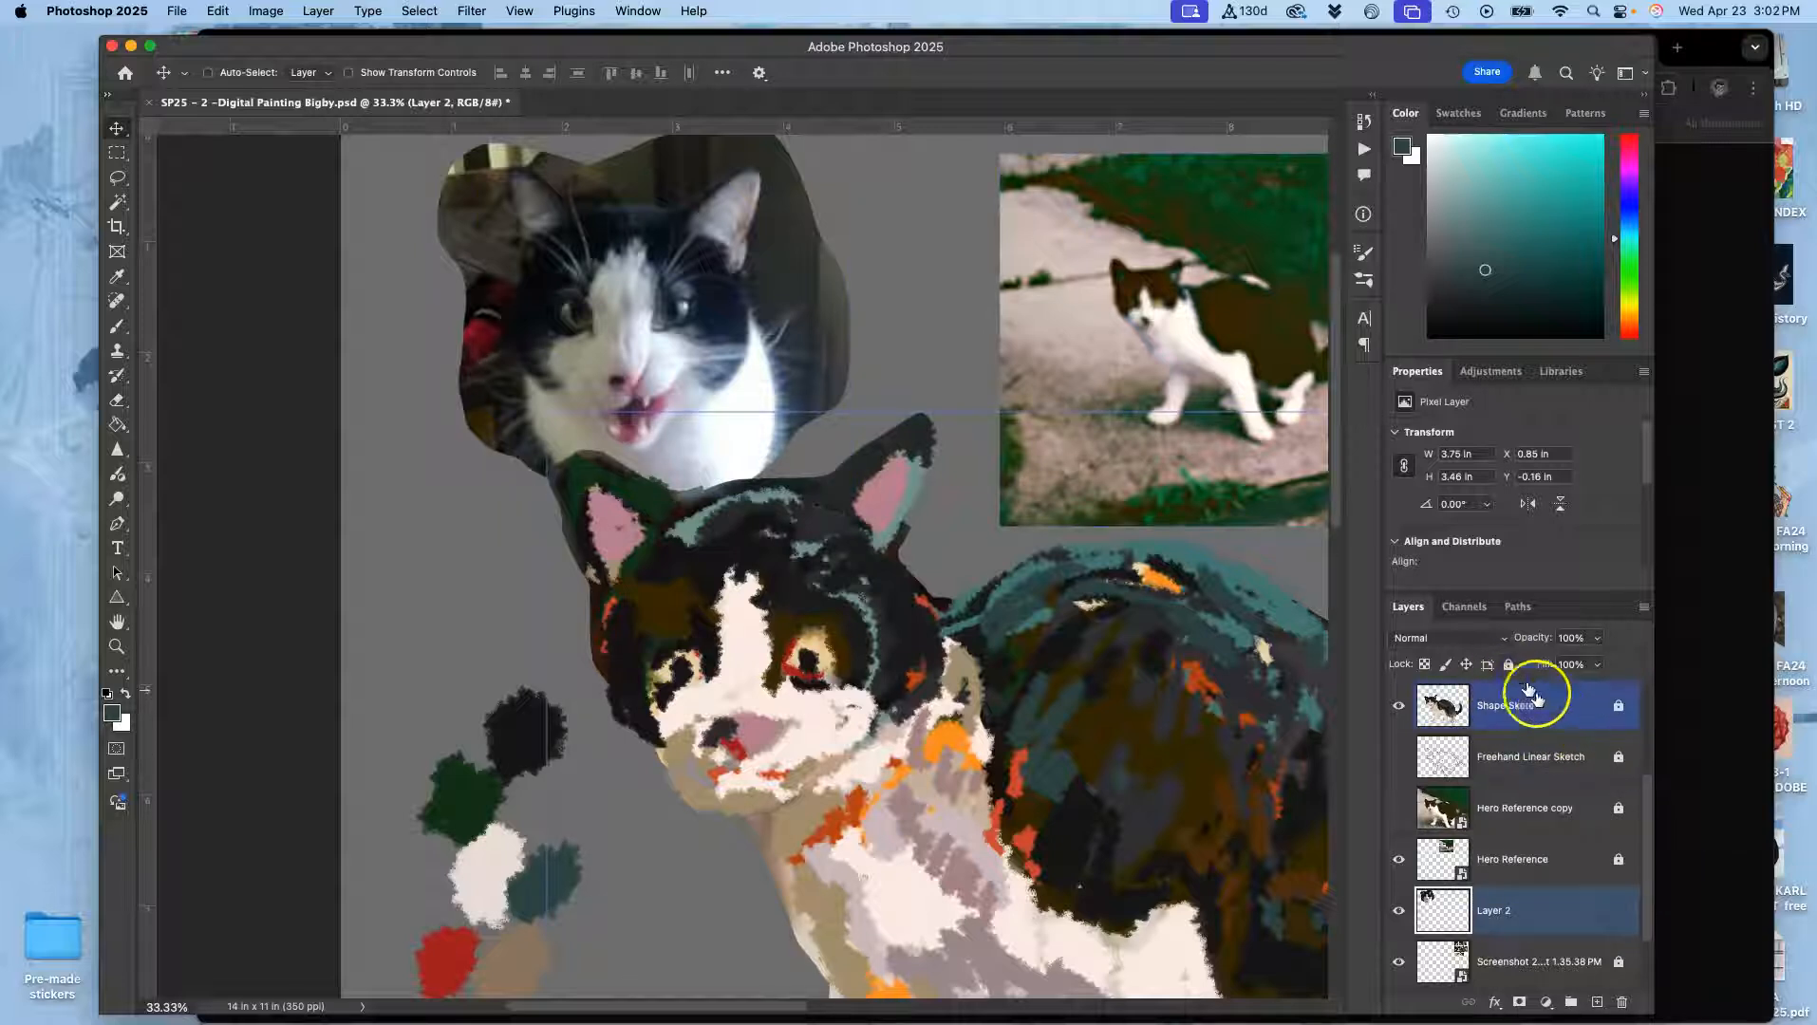
pyautogui.moveTo(1646, 802)
pyautogui.mouseDown()
pyautogui.moveTo(1648, 857)
pyautogui.moveTo(1639, 716)
pyautogui.mouseUp()
pyautogui.click(1595, 712)
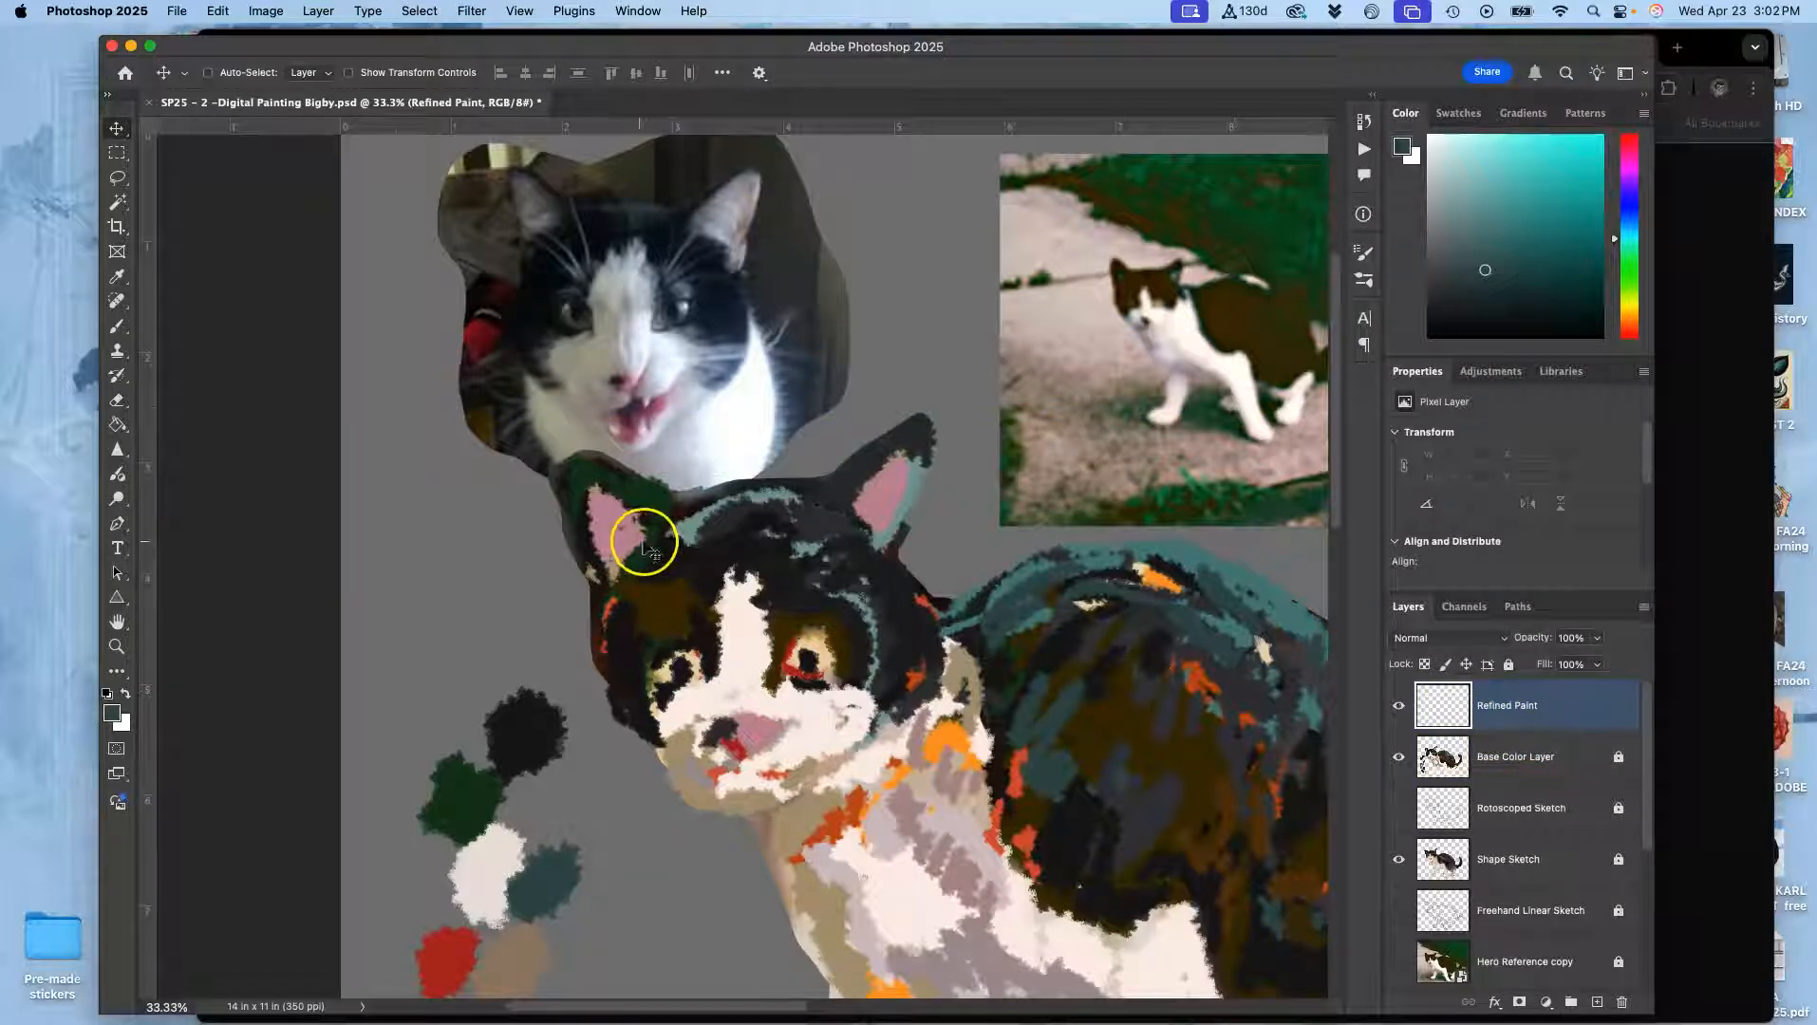
pyautogui.click(117, 326)
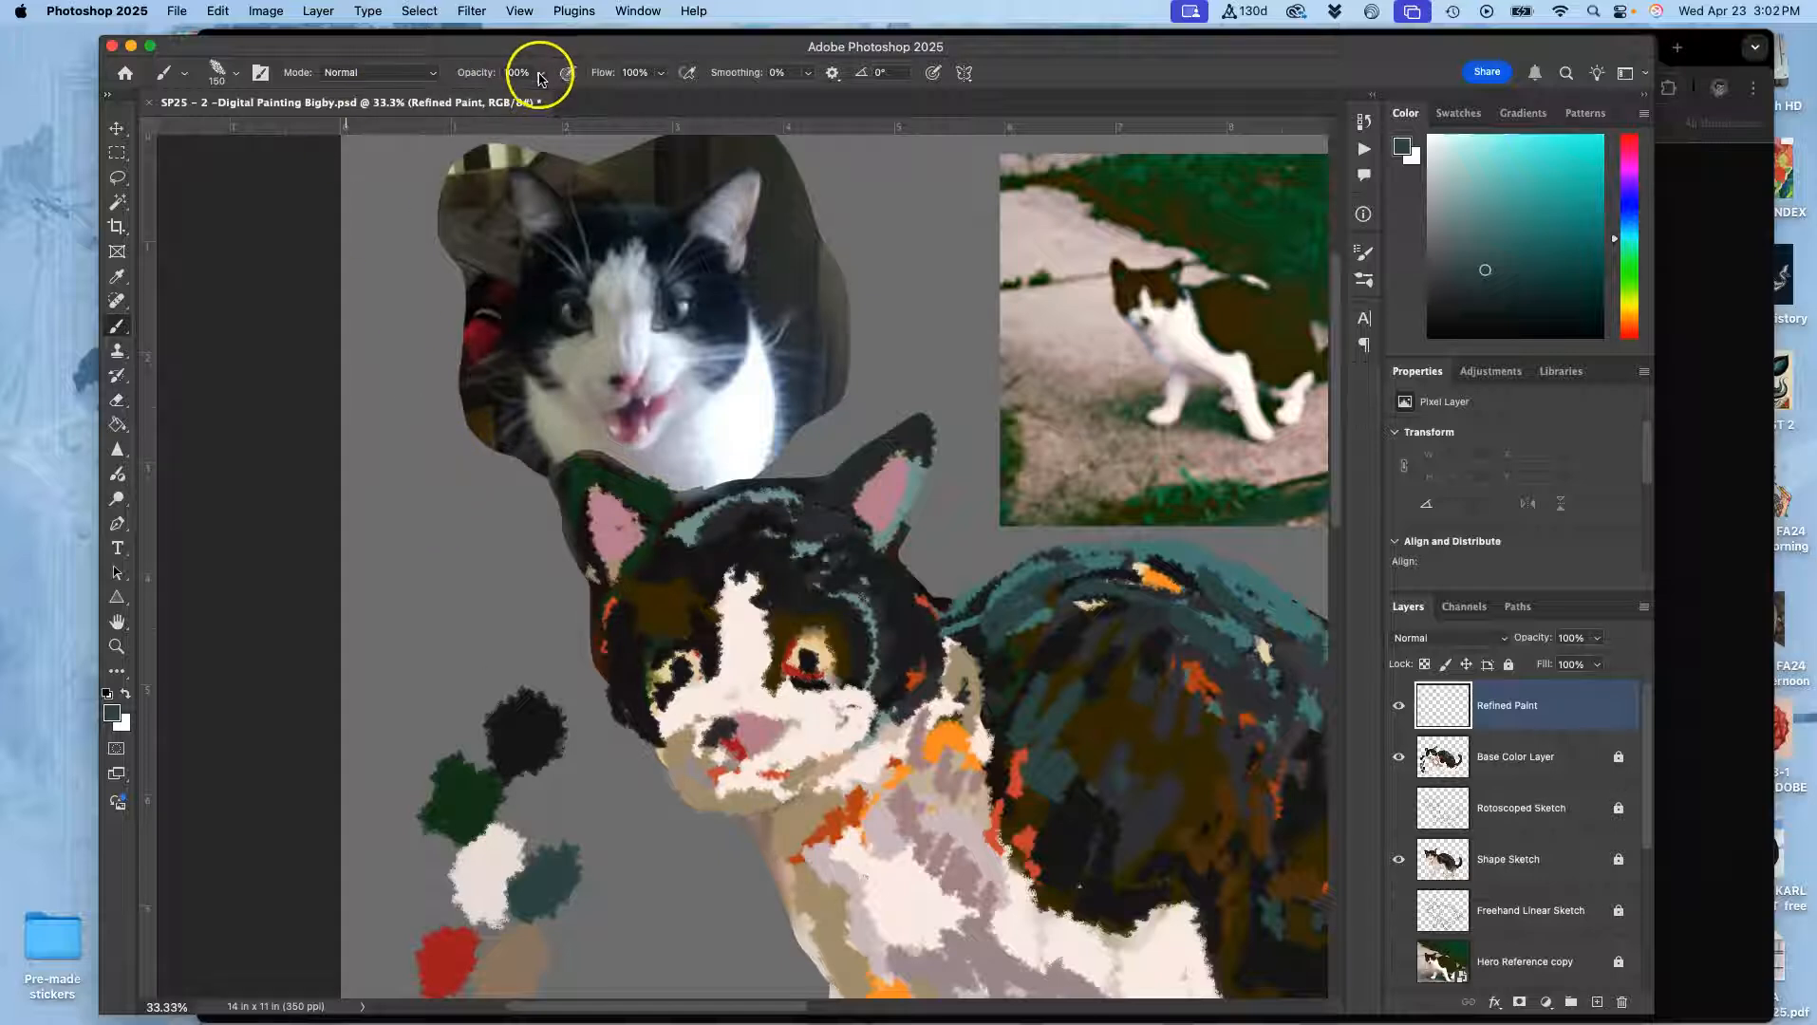
pyautogui.moveTo(513, 98); pyautogui.dragTo(509, 96)
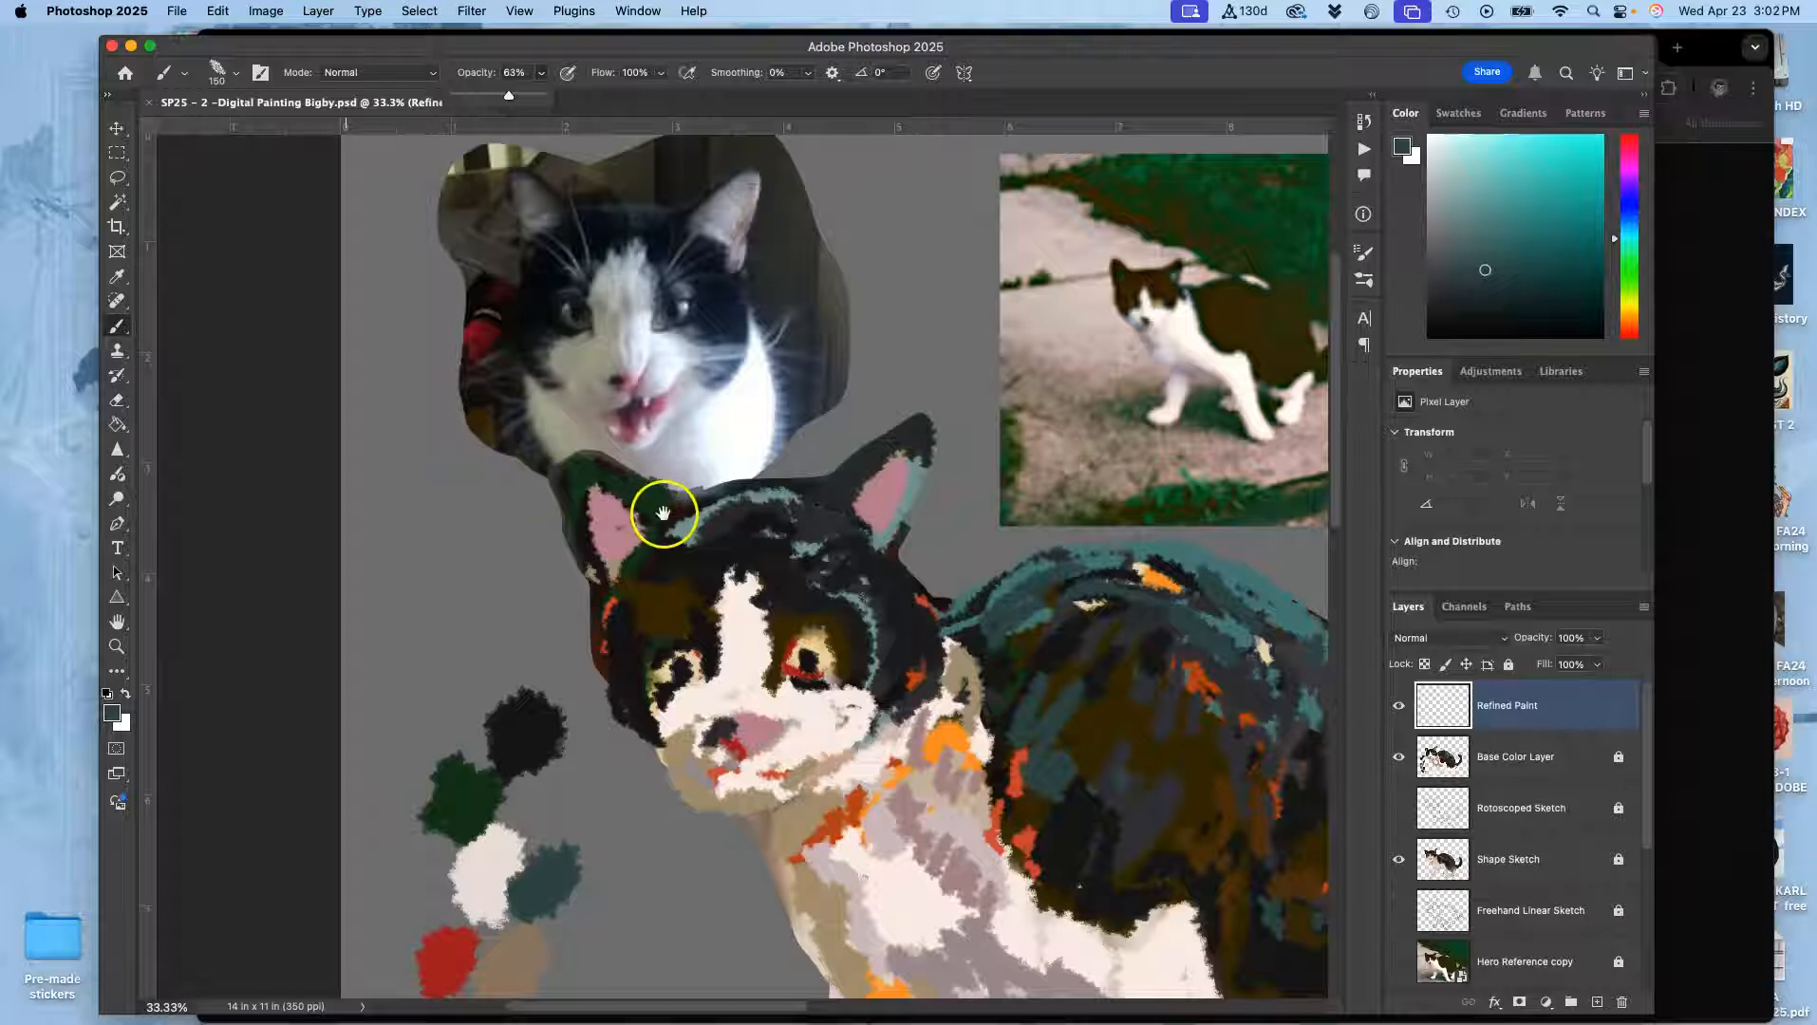
# Sample a tan from the colorful painting reference and dab it as a new palette swatch above the black one
pyautogui.hscroll(5, 664, 513)
pyautogui.scroll(-3, 665, 513)
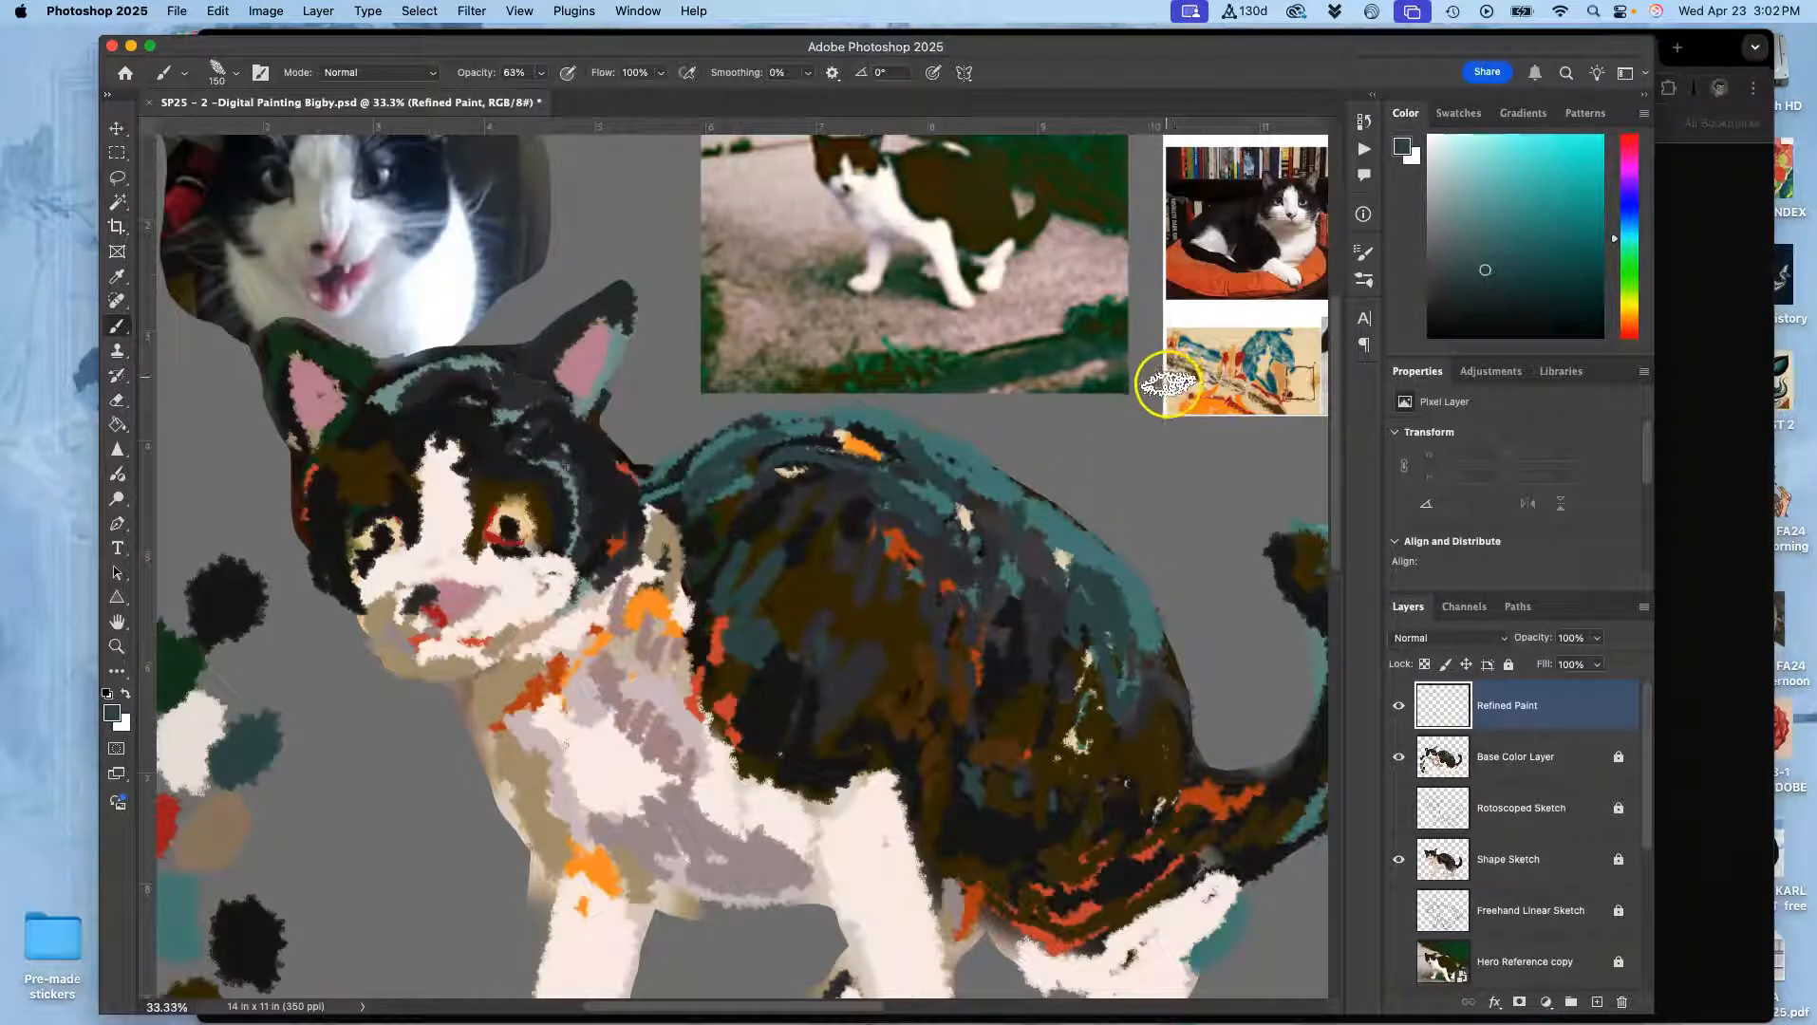
pyautogui.keyDown('alt'); pyautogui.click(1224, 372); pyautogui.keyUp('alt')
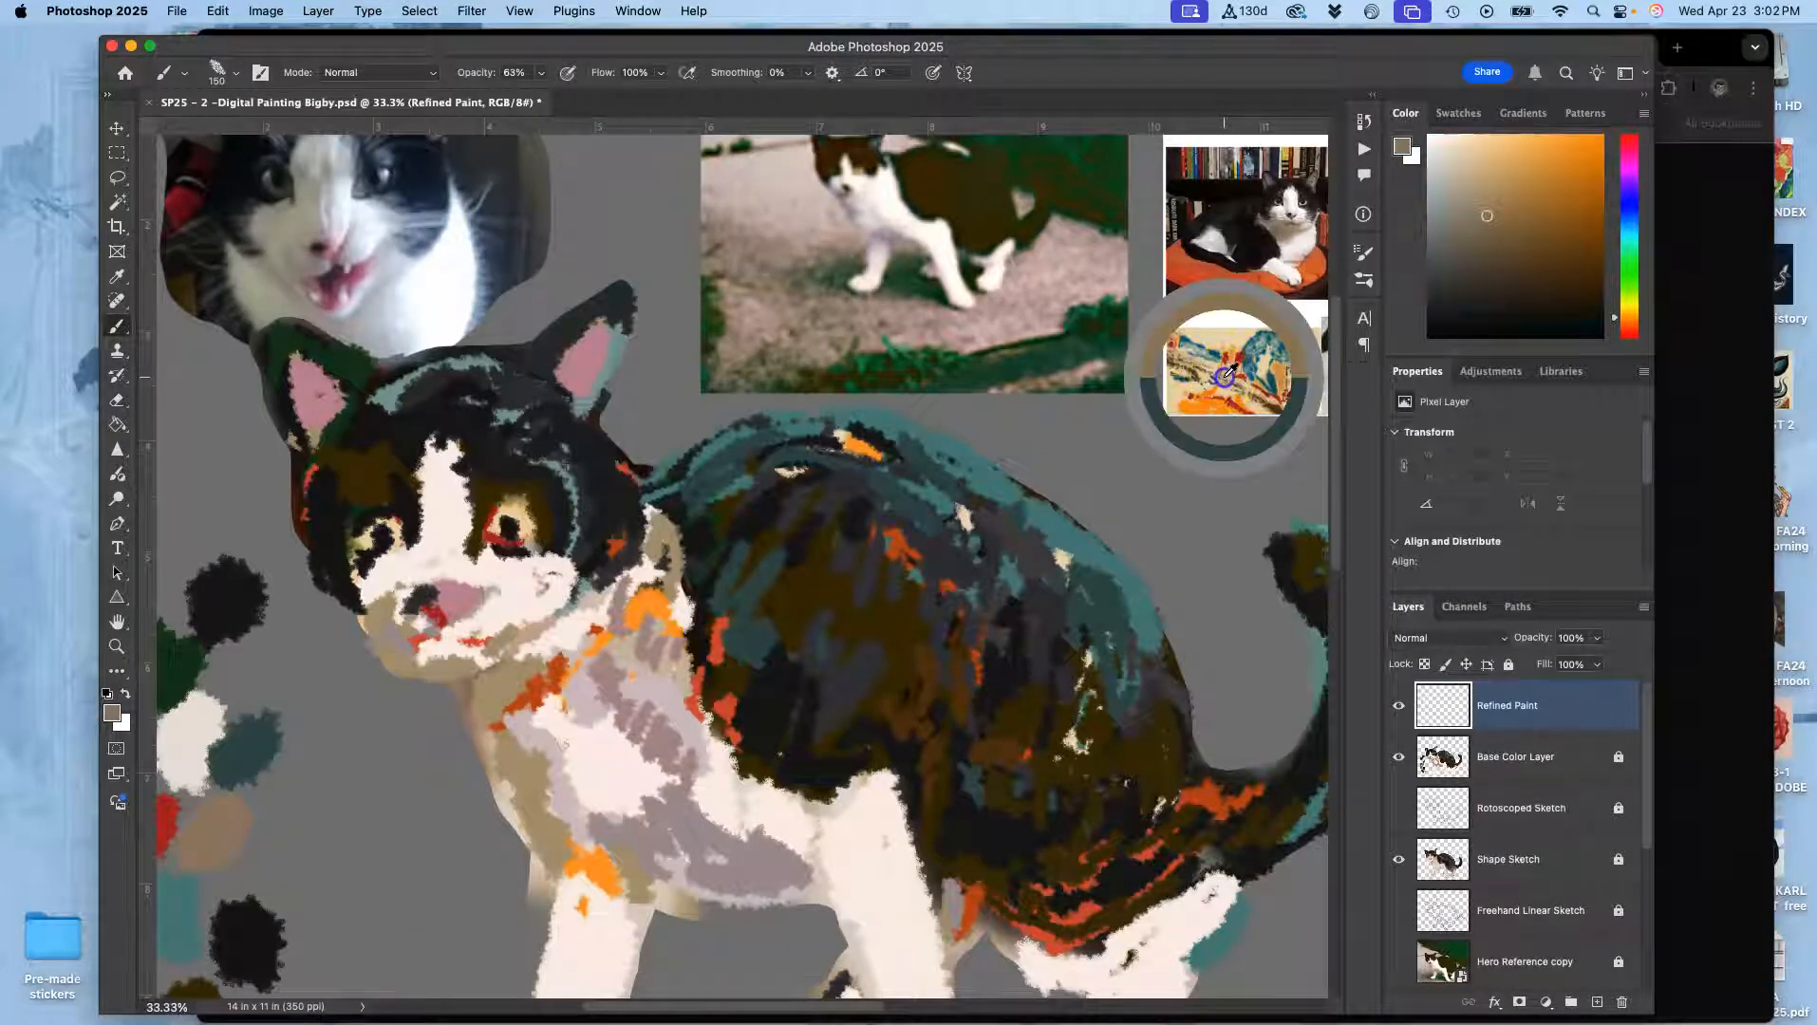
pyautogui.moveTo(195, 520); pyautogui.dragTo(223, 534)
pyautogui.moveTo(405, 334); pyautogui.dragTo(635, 519)
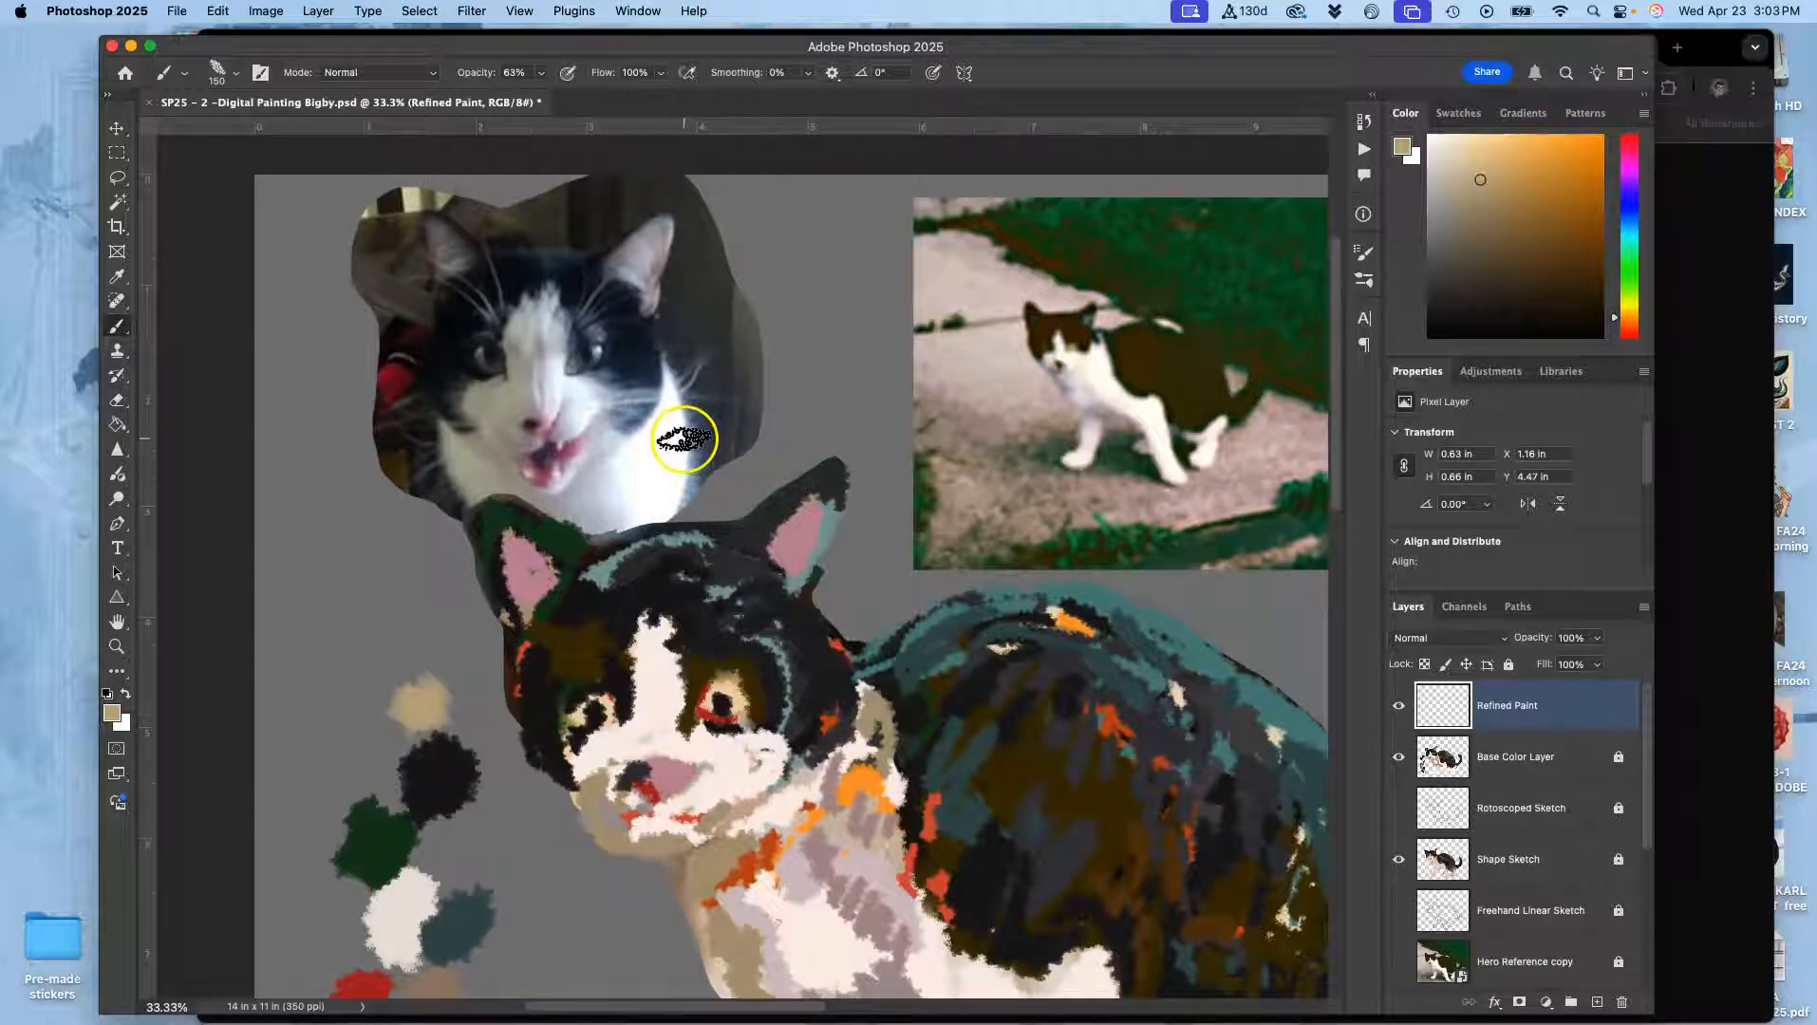
# Enlarge the application window out to the edge of the desktop and view the painting at 50%
pyautogui.press('super+equal')
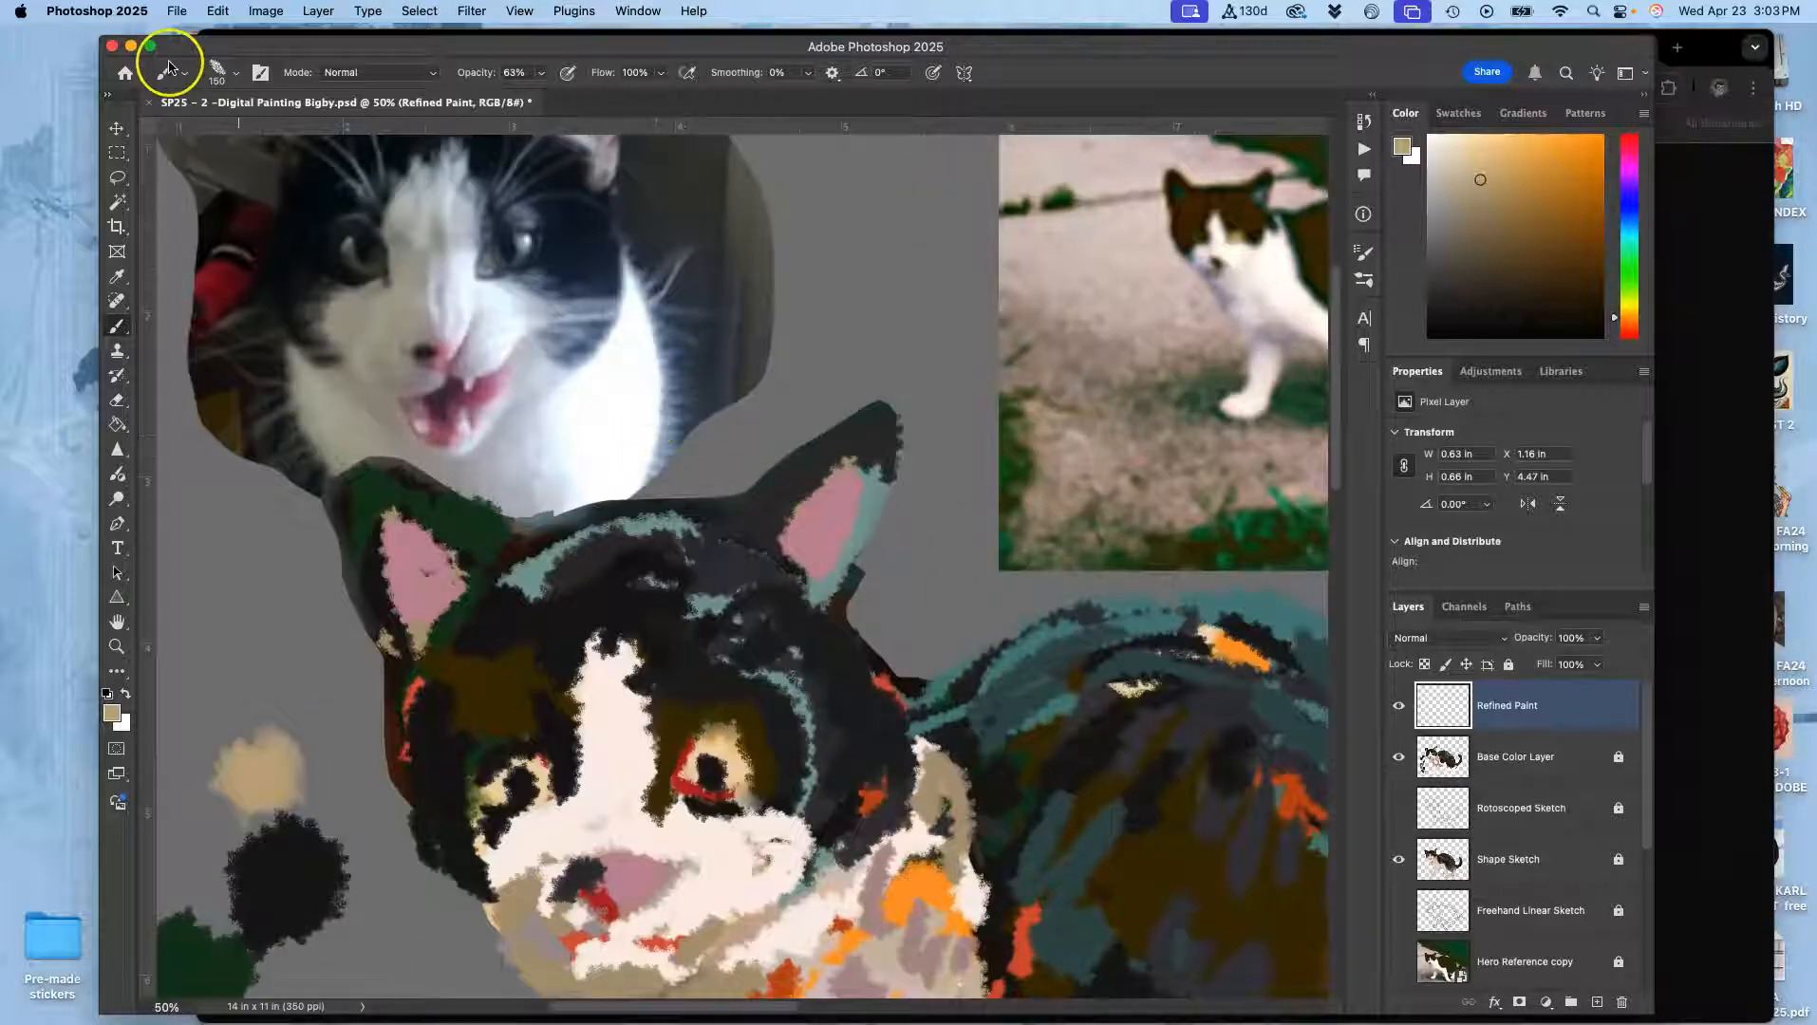
pyautogui.moveTo(104, 38); pyautogui.dragTo(17, 26)
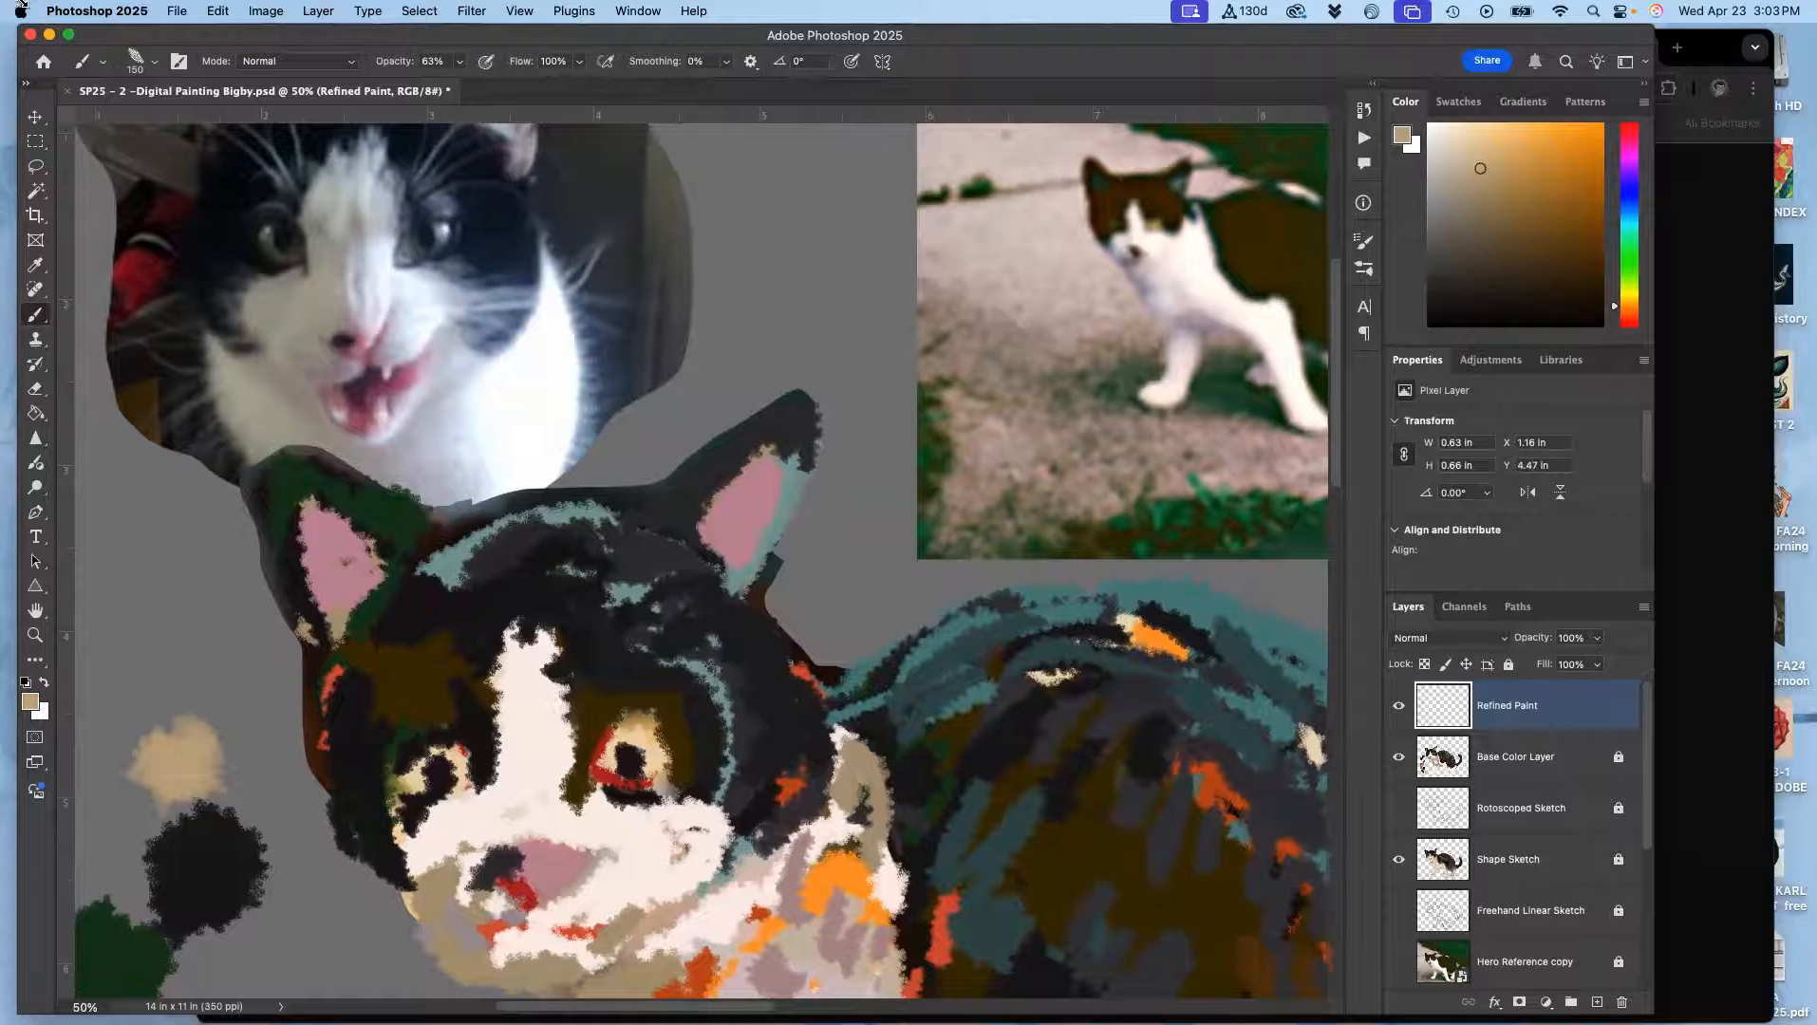
pyautogui.moveTo(1210, 366); pyautogui.dragTo(1243, 360)
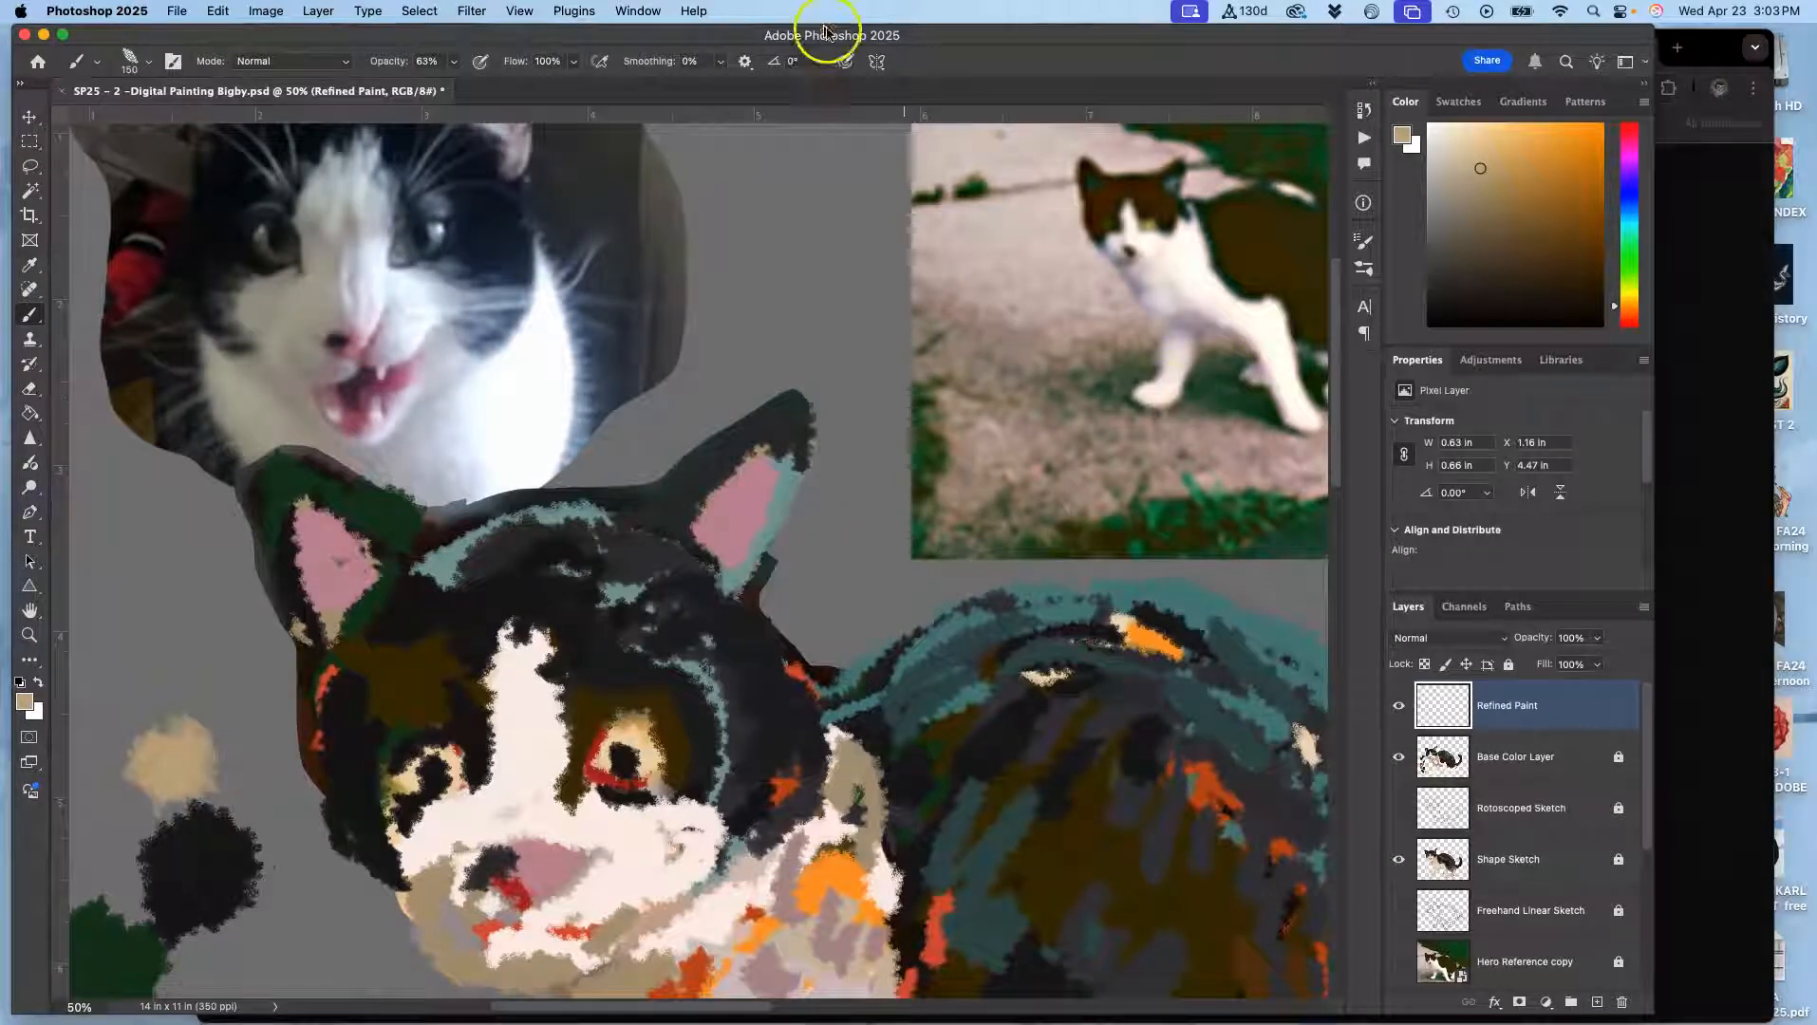
# Show the Navigator as an enlarged floating panel over the Hero Reference photo and frame both cat heads at 40.66%
pyautogui.click(642, 11)
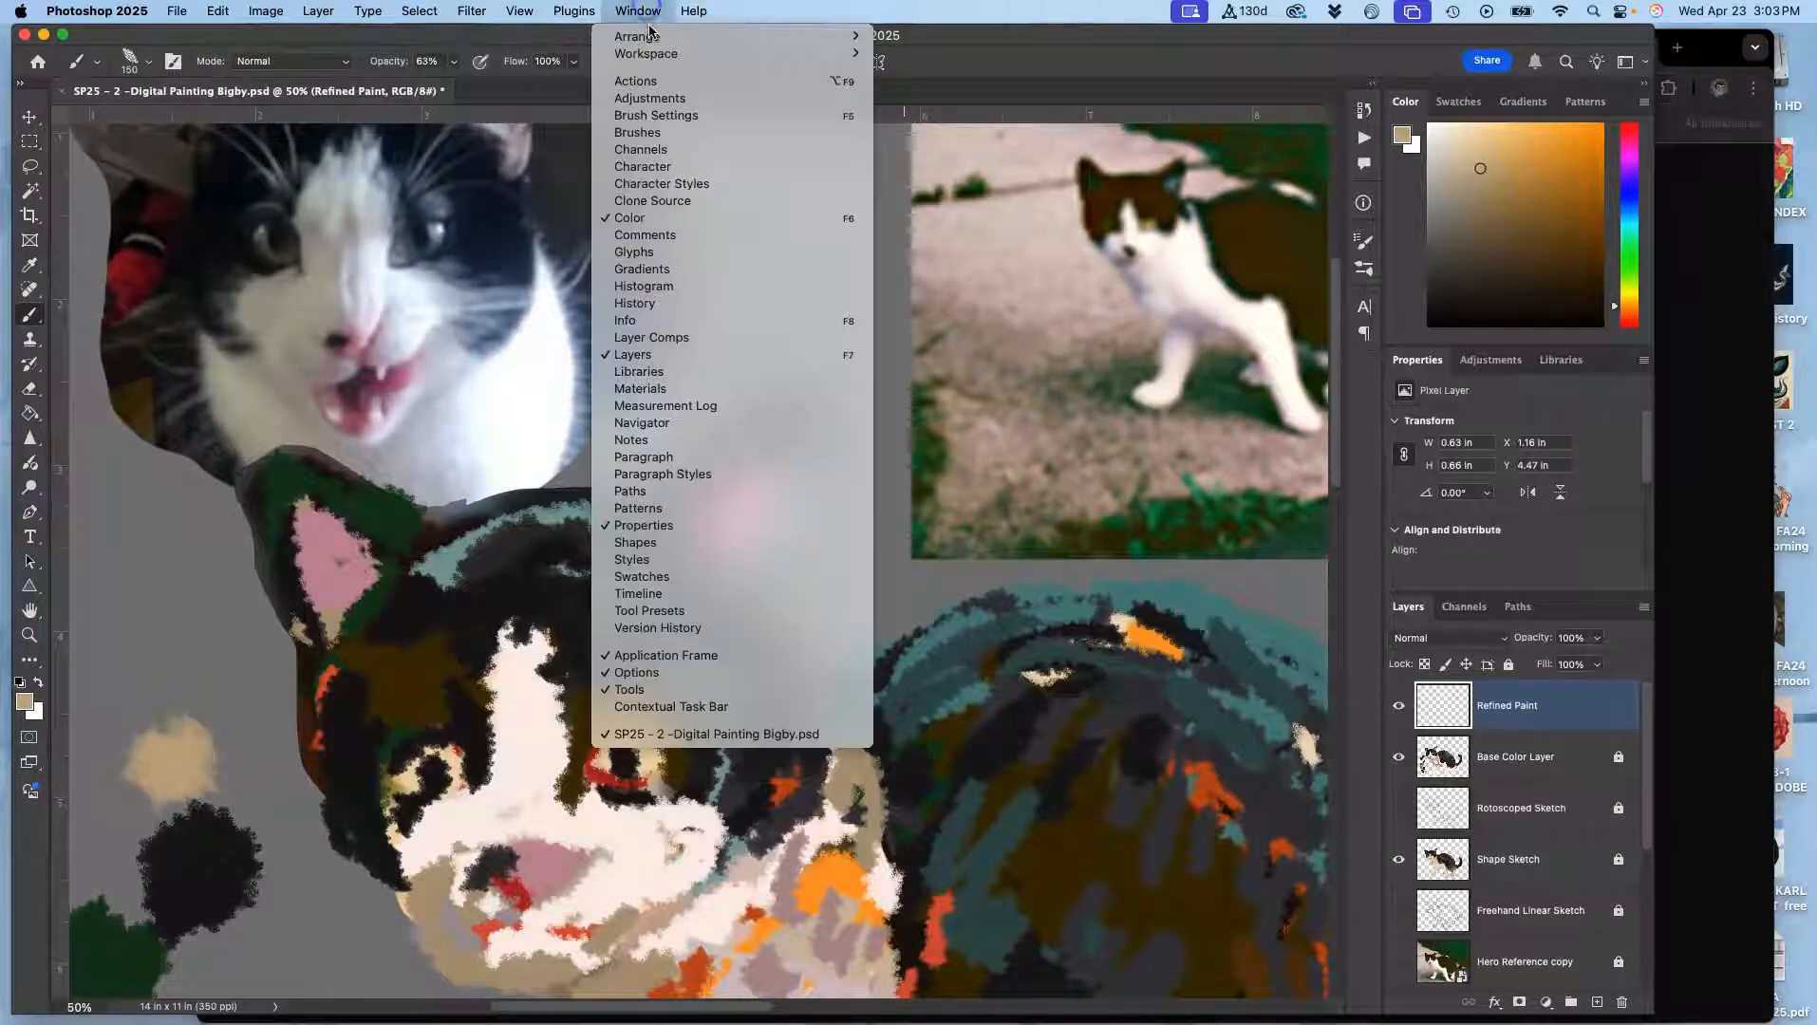
pyautogui.click(628, 424)
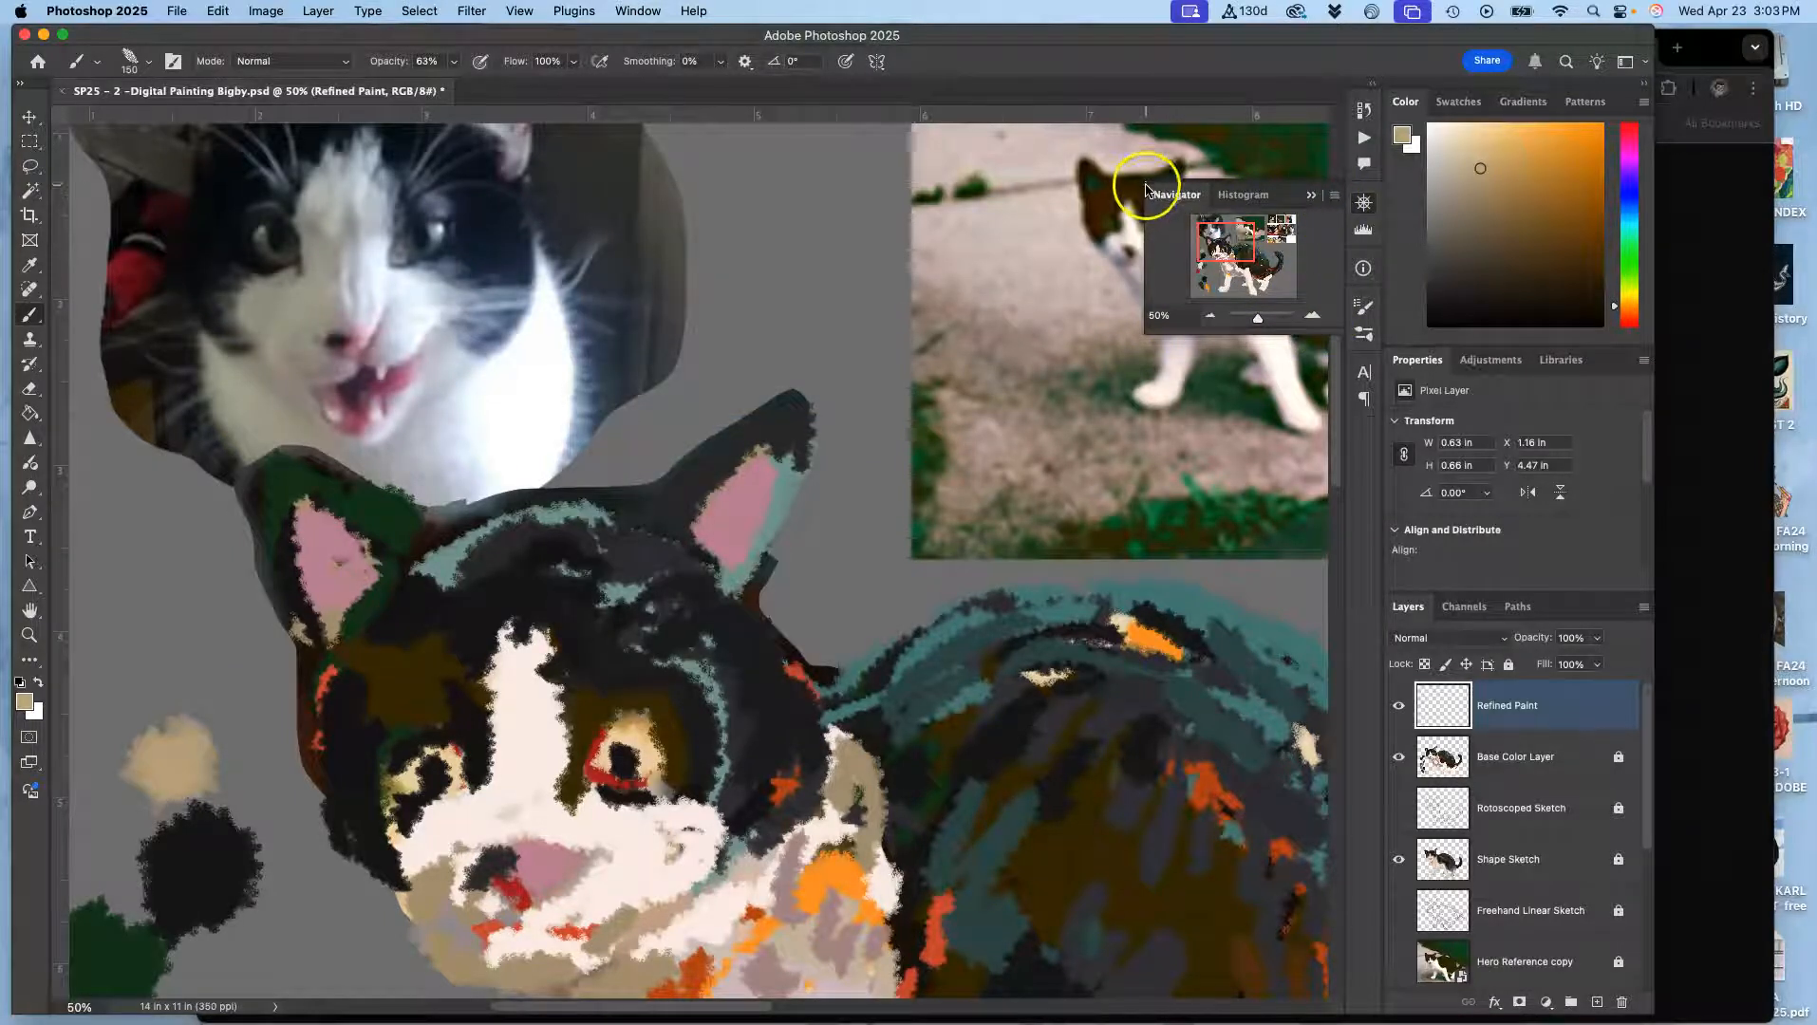
pyautogui.moveTo(1146, 191); pyautogui.dragTo(1085, 150)
pyautogui.moveTo(1131, 292); pyautogui.dragTo(968, 548)
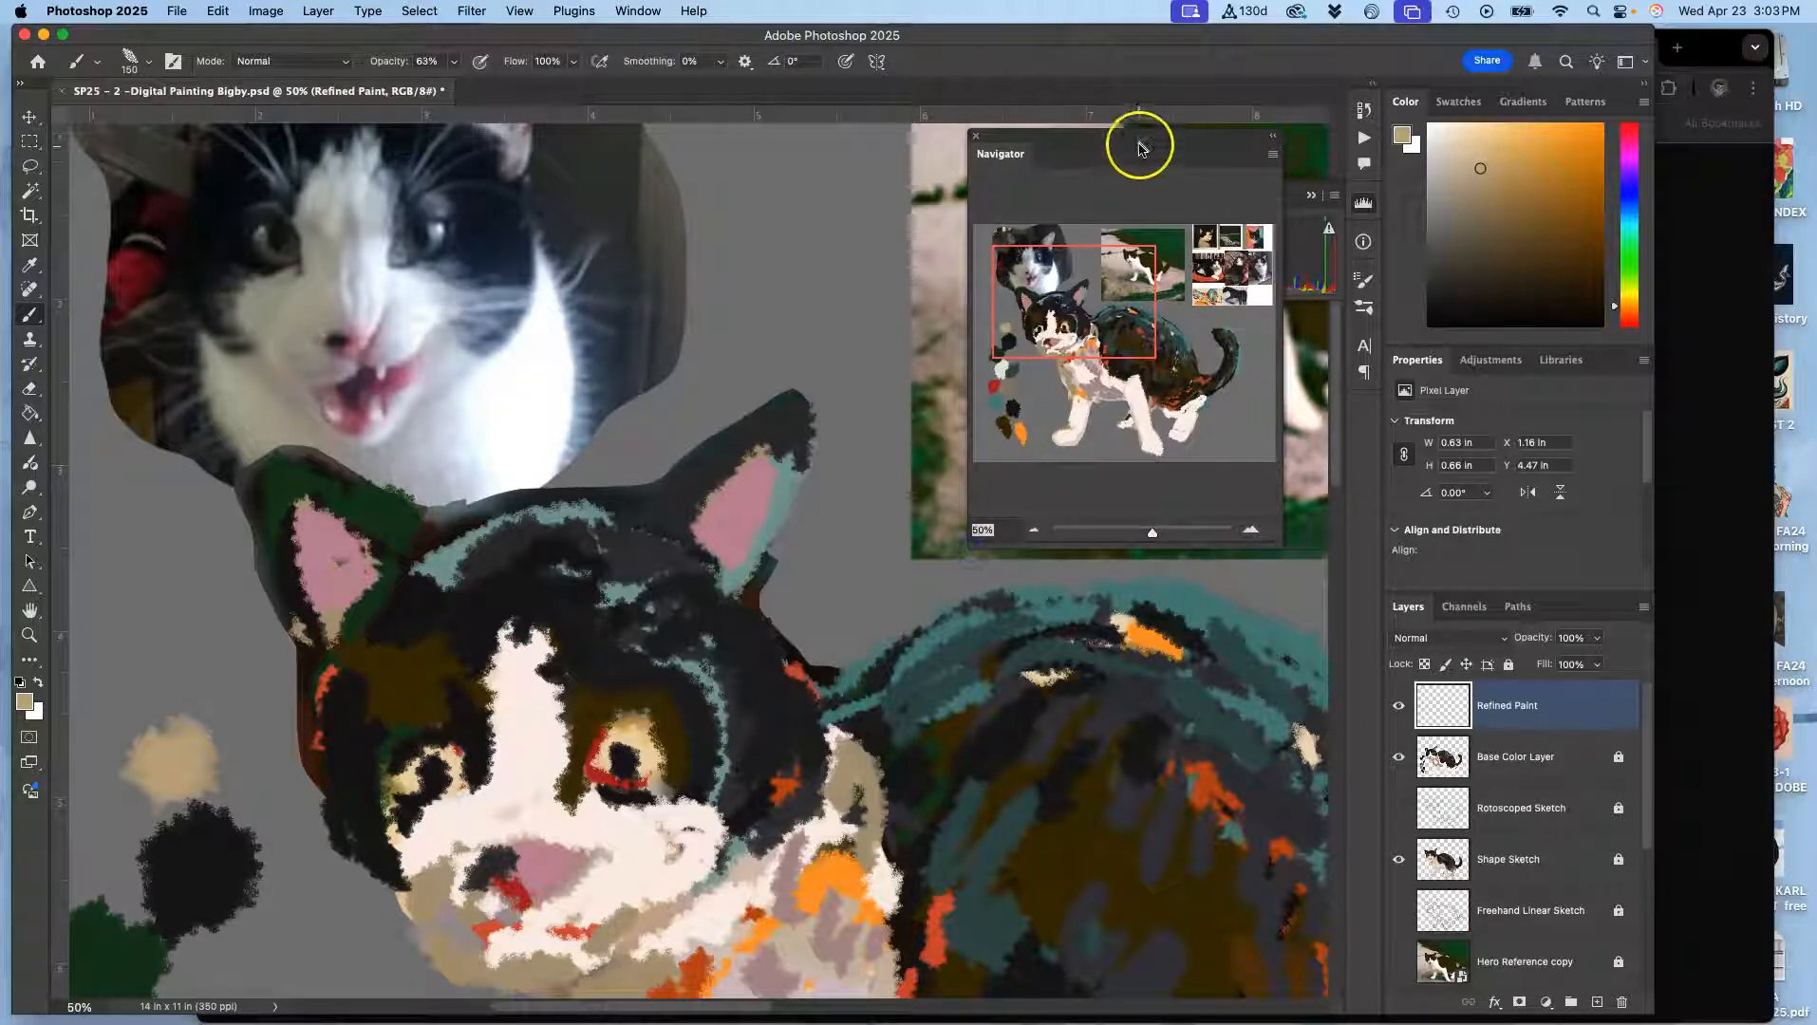
pyautogui.moveTo(1150, 138); pyautogui.dragTo(1201, 117)
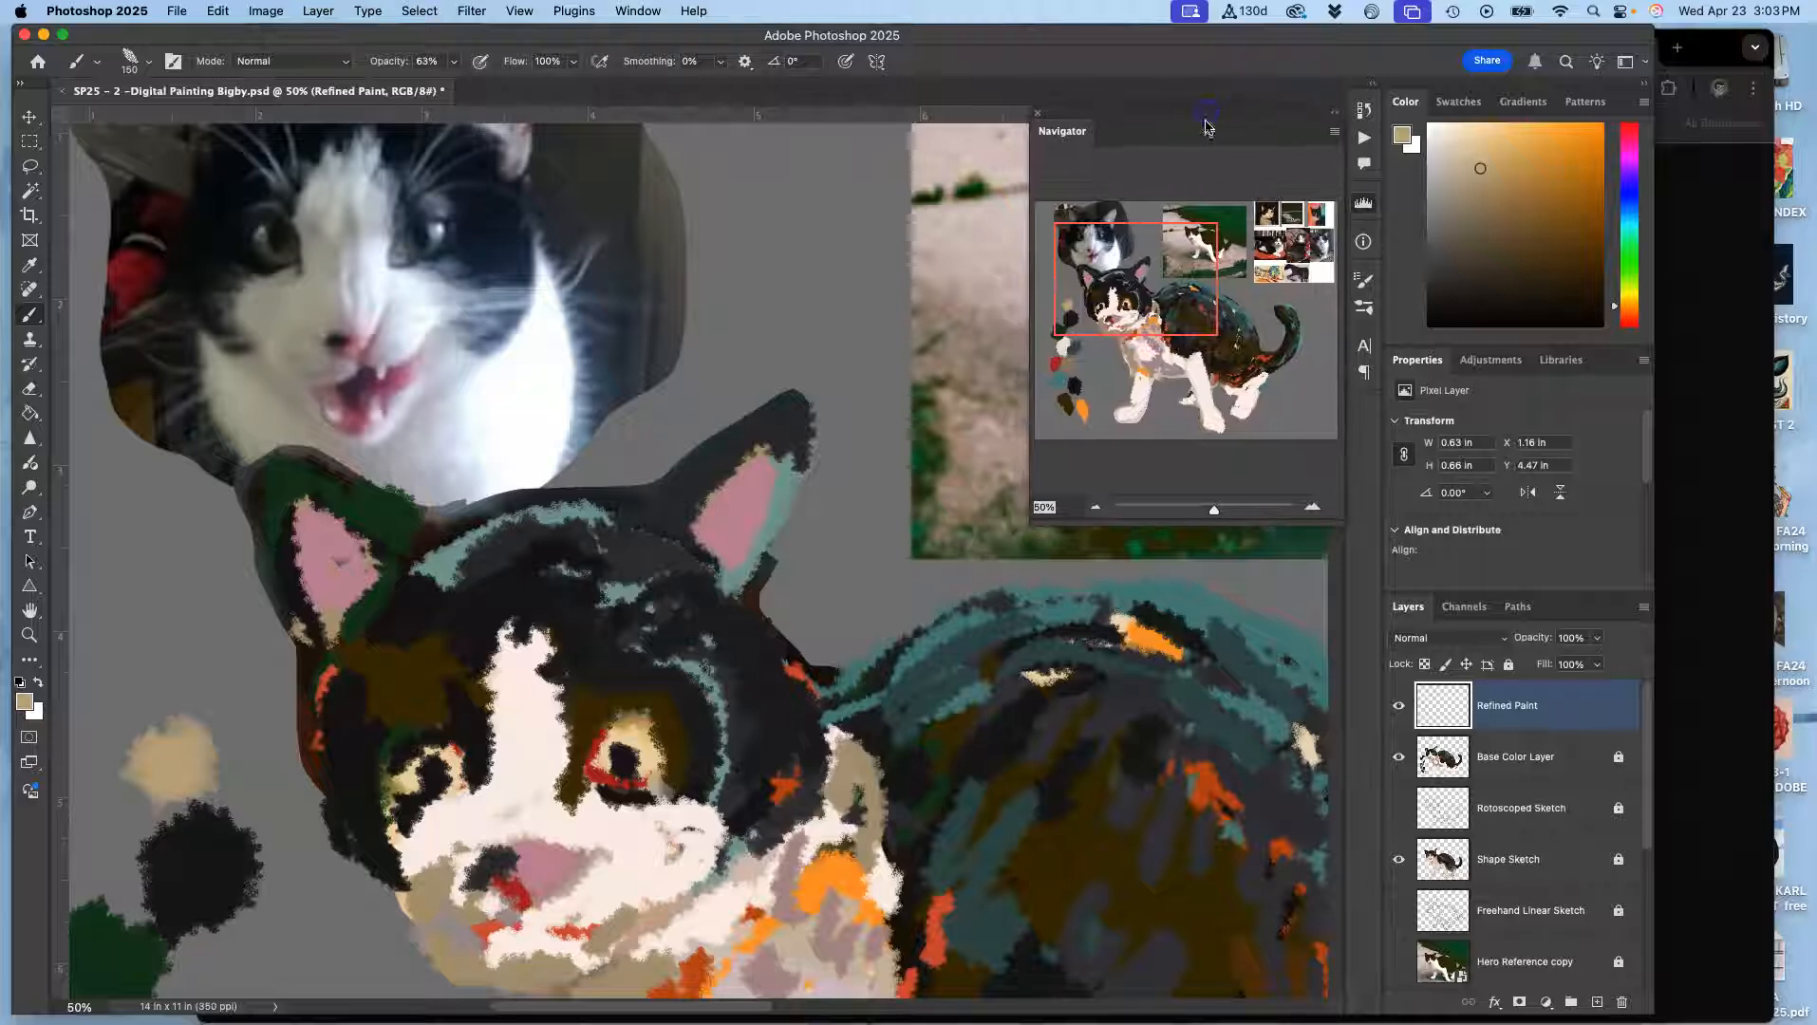
pyautogui.moveTo(1176, 325)
pyautogui.mouseDown()
pyautogui.moveTo(1235, 305)
pyautogui.moveTo(1146, 258)
pyautogui.moveTo(1176, 353)
pyautogui.moveTo(1203, 371)
pyautogui.moveTo(1142, 278)
pyautogui.mouseUp()
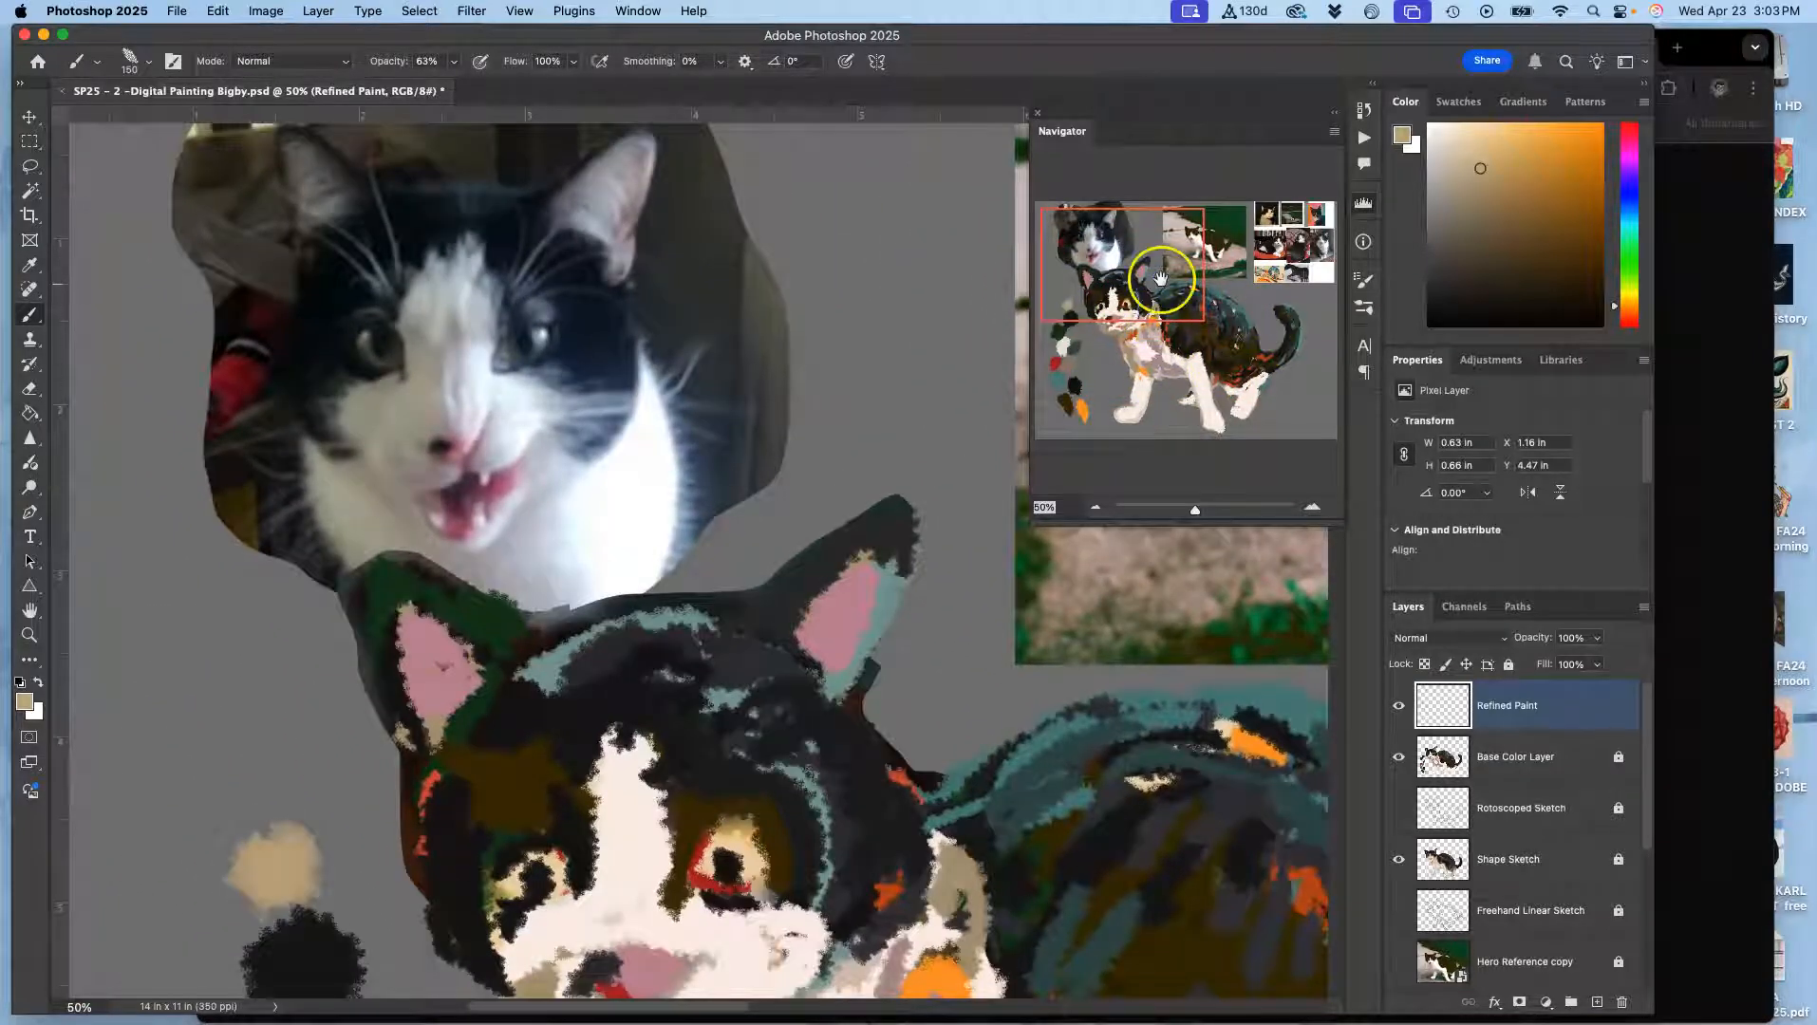
pyautogui.moveTo(1195, 510); pyautogui.dragTo(1194, 513)
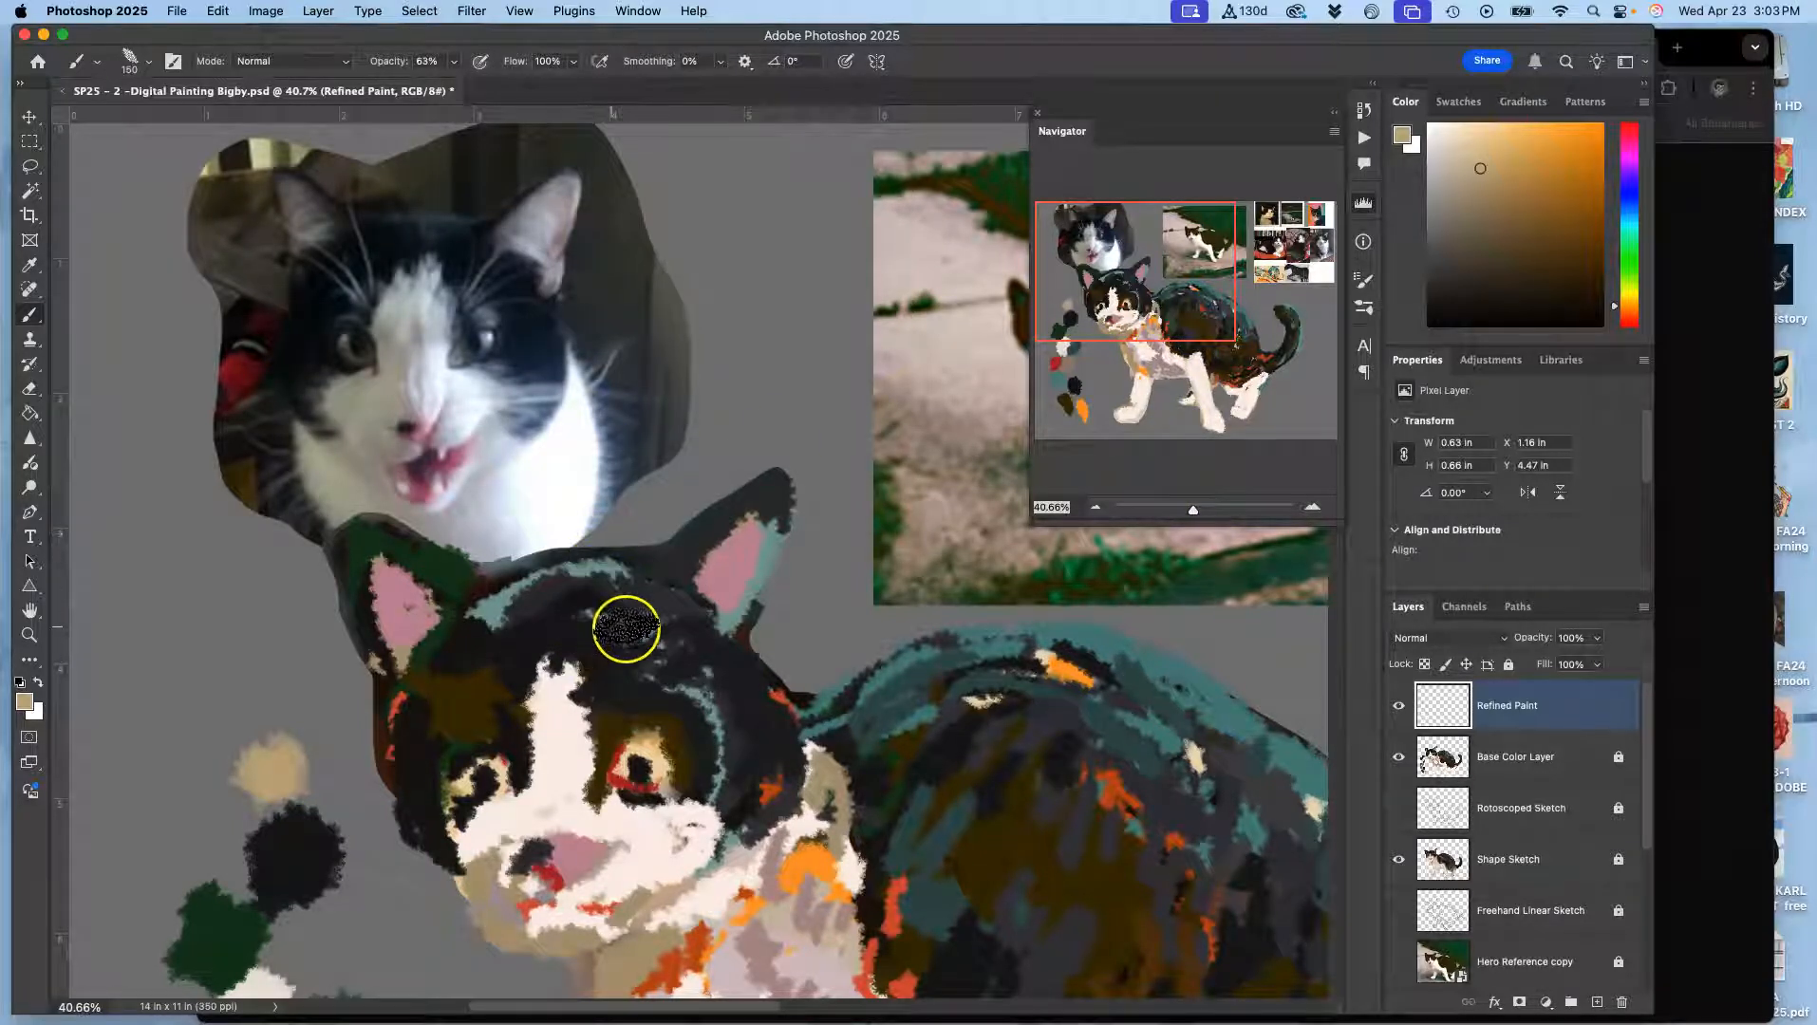
# Paint pale gray sampled from the head reference down the white blaze, and sampled pink over the nose and upper muzzle
pyautogui.moveTo(562, 701)
pyautogui.mouseDown()
pyautogui.moveTo(548, 657)
pyautogui.moveTo(532, 677)
pyautogui.mouseUp()
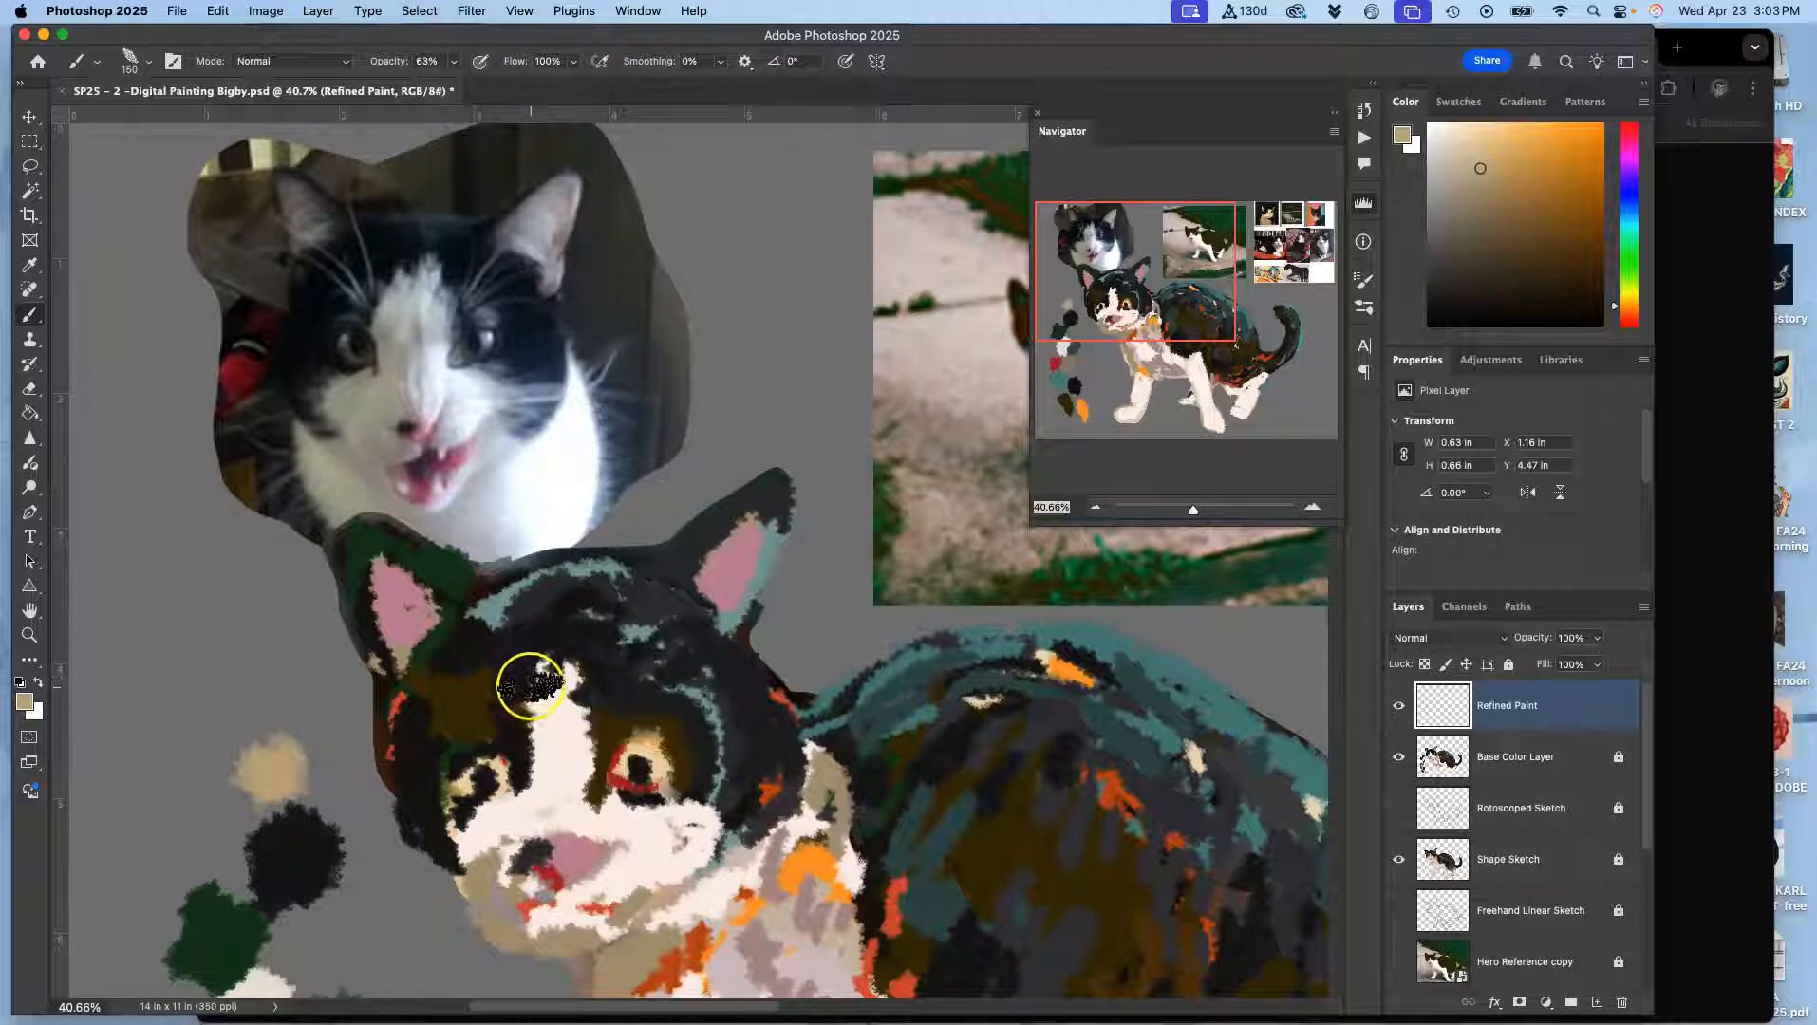
pyautogui.keyDown('alt'); pyautogui.click(424, 356); pyautogui.keyUp('alt')
pyautogui.moveTo(543, 737)
pyautogui.mouseDown()
pyautogui.moveTo(573, 760)
pyautogui.moveTo(527, 754)
pyautogui.moveTo(525, 780)
pyautogui.moveTo(535, 803)
pyautogui.moveTo(576, 795)
pyautogui.moveTo(512, 811)
pyautogui.moveTo(575, 808)
pyautogui.mouseUp()
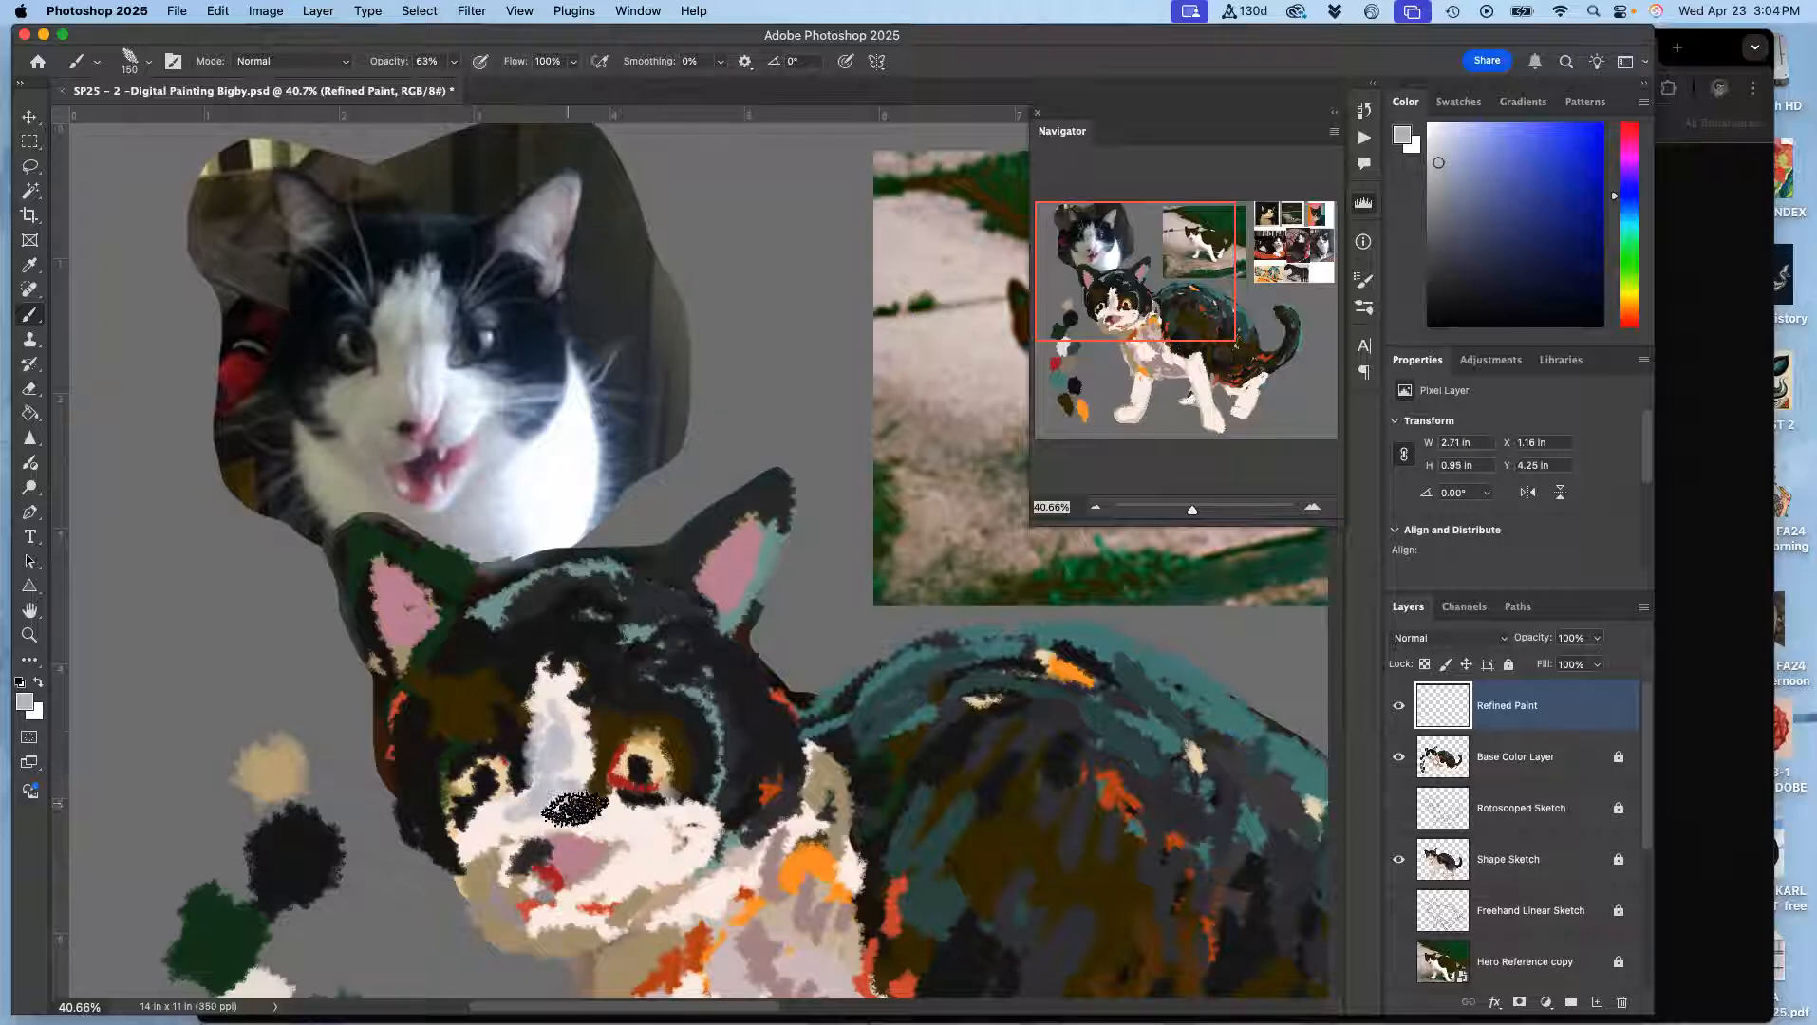
pyautogui.keyDown('alt'); pyautogui.click(425, 420); pyautogui.keyUp('alt')
pyautogui.click(561, 878)
pyautogui.moveTo(561, 878)
pyautogui.mouseDown()
pyautogui.moveTo(588, 840)
pyautogui.moveTo(555, 830)
pyautogui.moveTo(600, 831)
pyautogui.moveTo(531, 873)
pyautogui.moveTo(520, 835)
pyautogui.mouseUp()
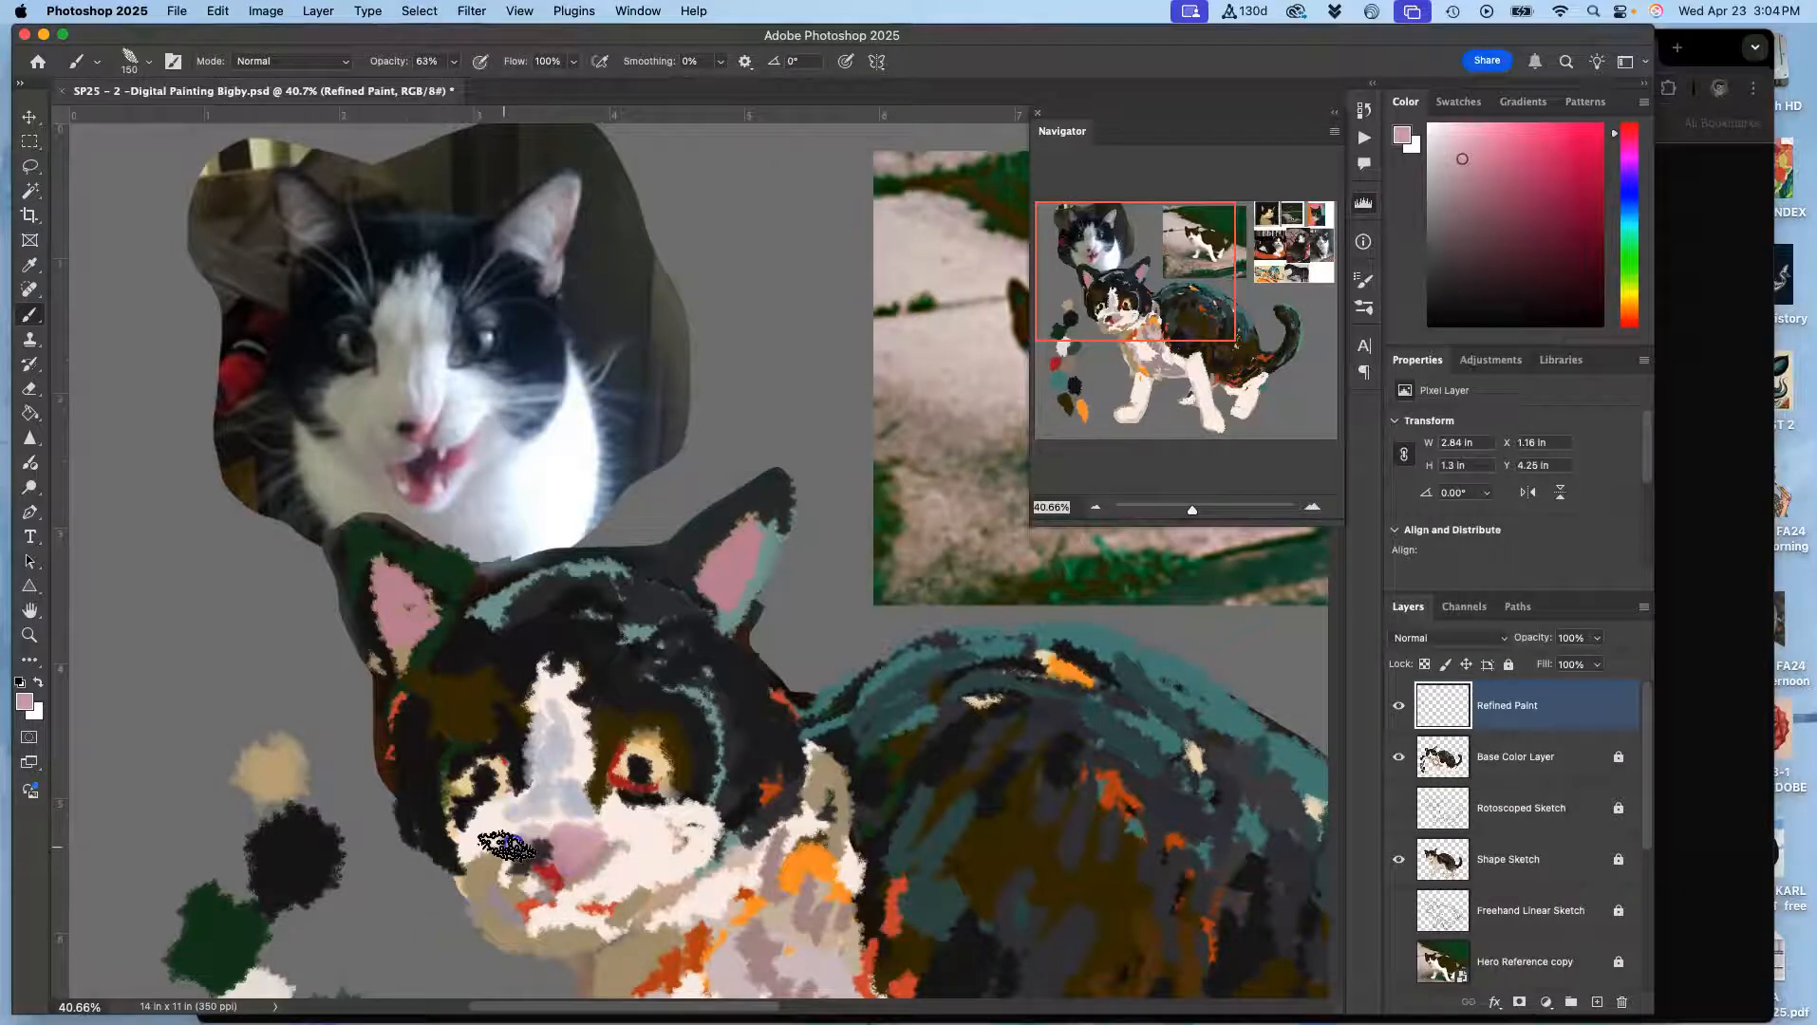
# Temporarily hide the Base Color Layer and Shape Sketch to examine the Refined Paint strokes on their own
pyautogui.click(1398, 756)
pyautogui.click(1398, 859)
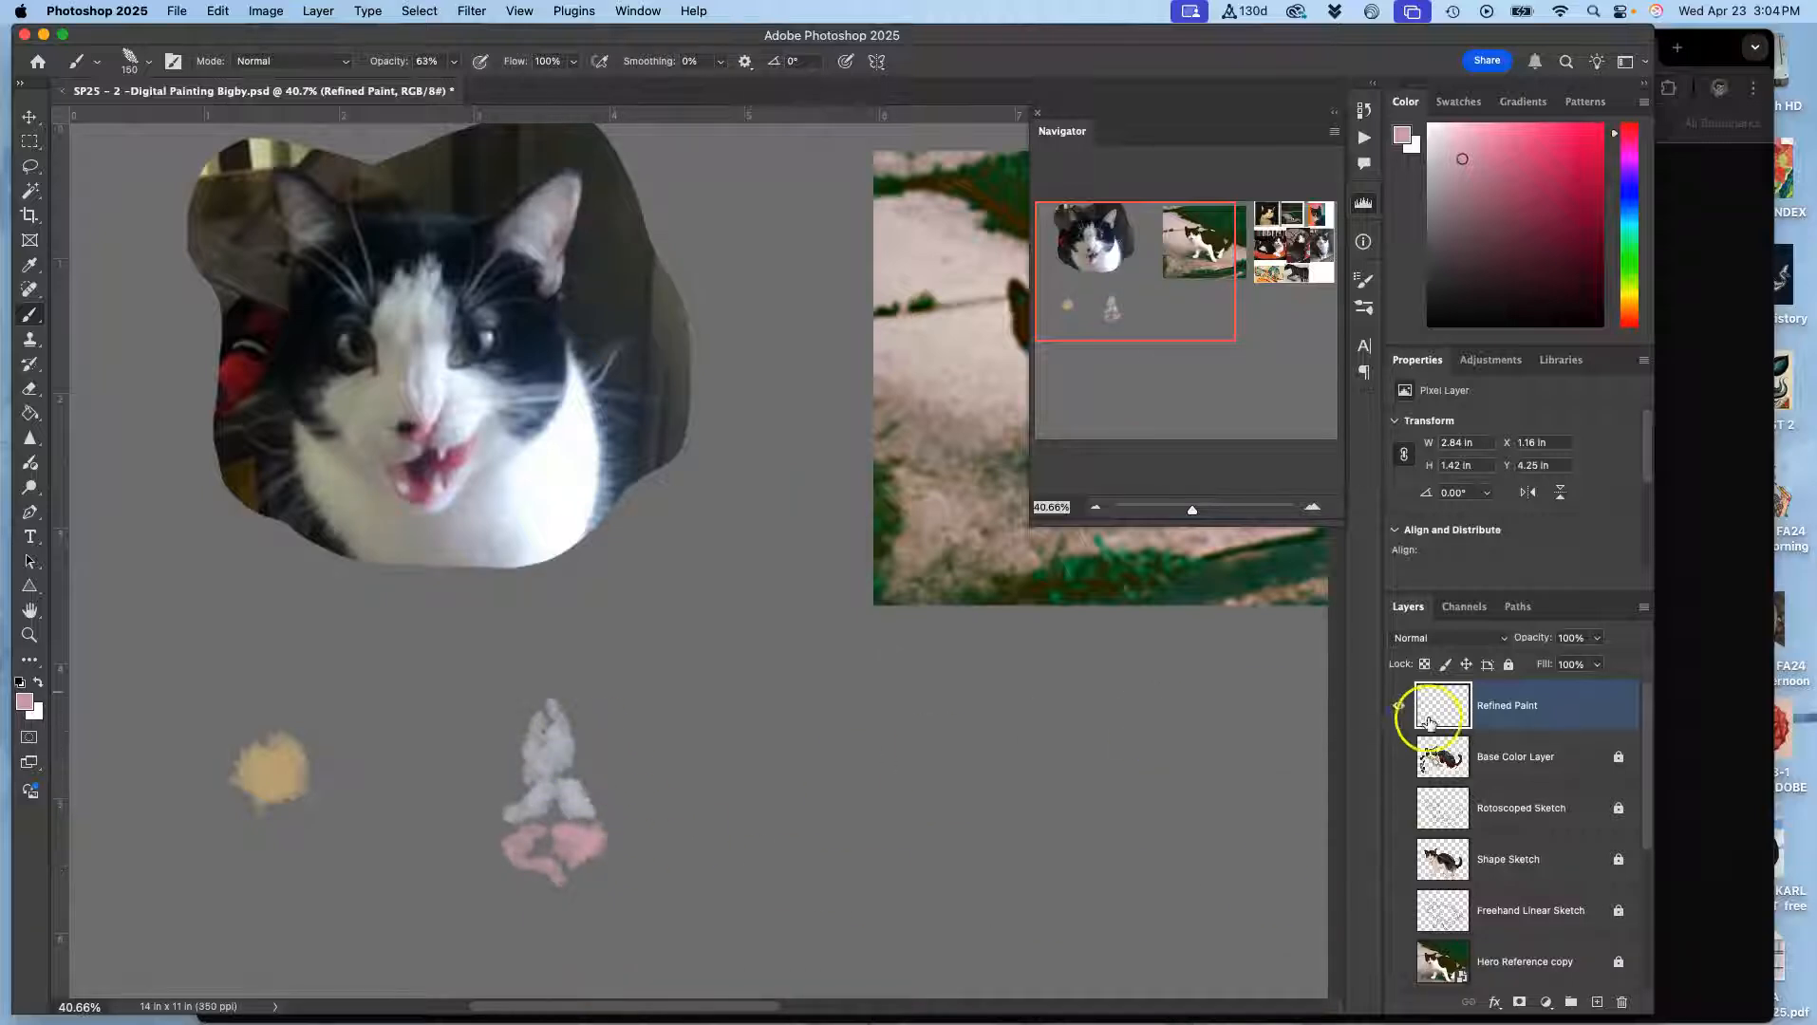
pyautogui.click(1399, 759)
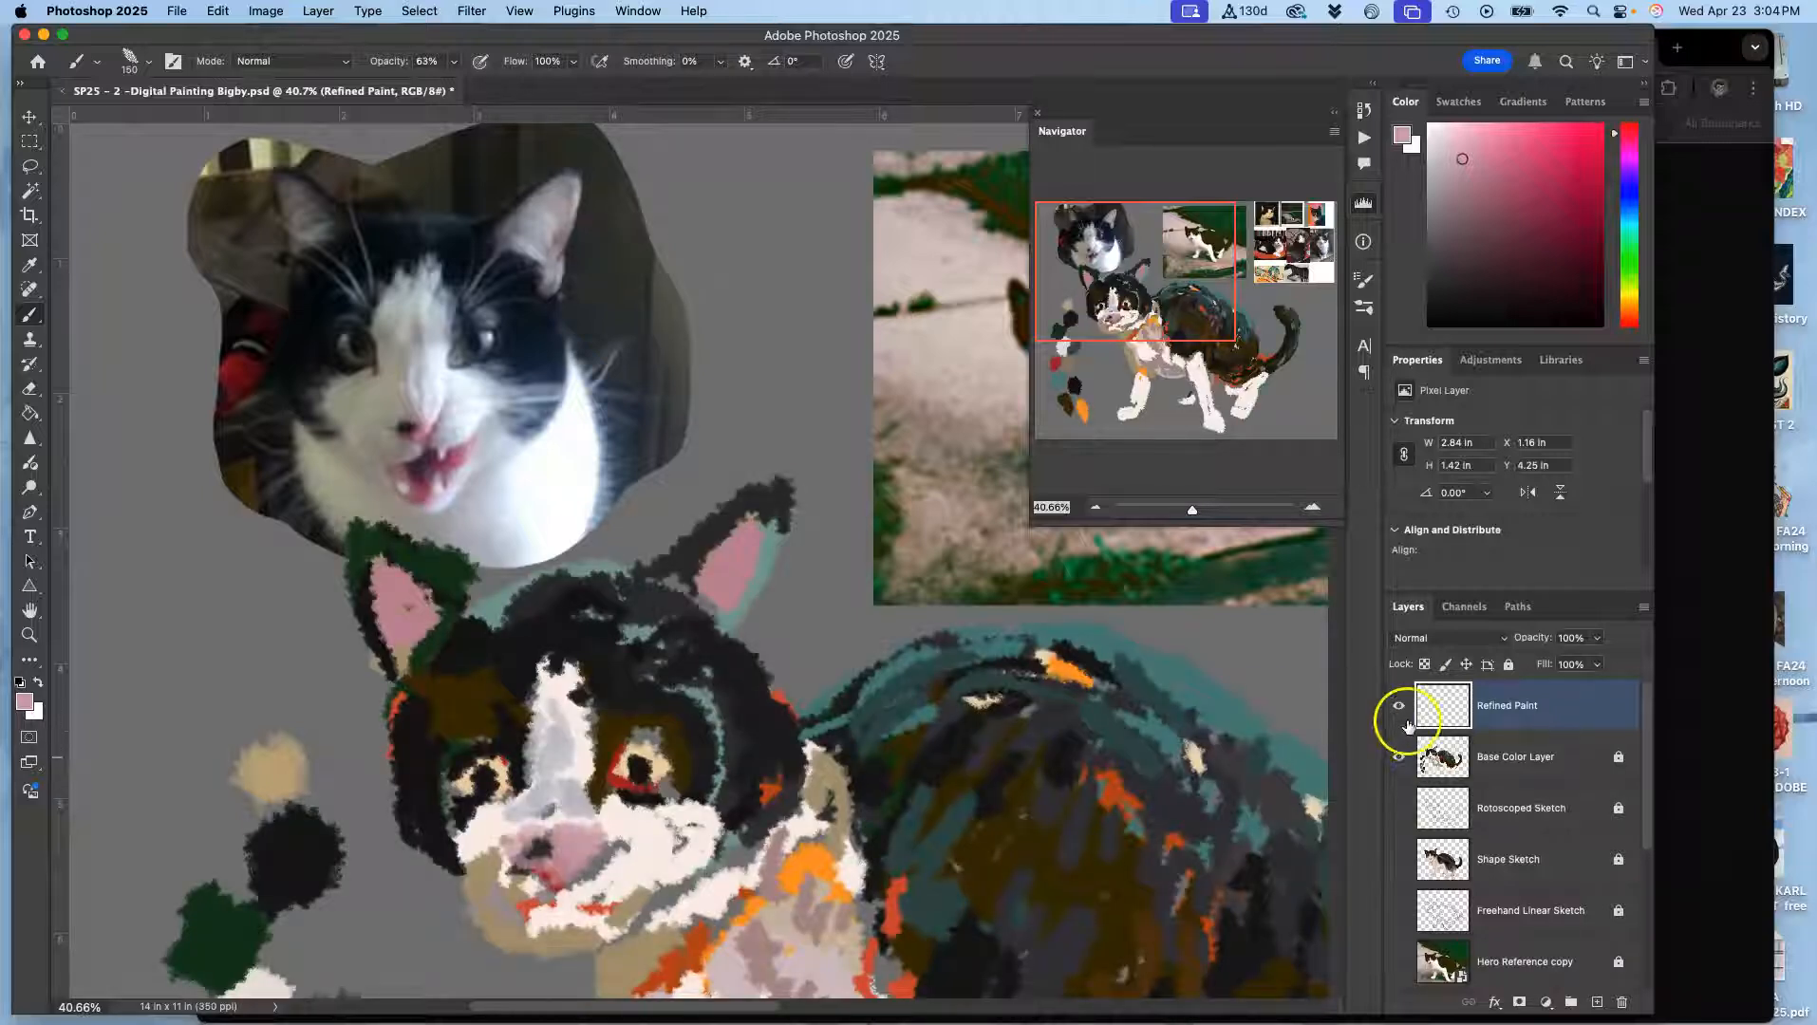
pyautogui.click(1398, 861)
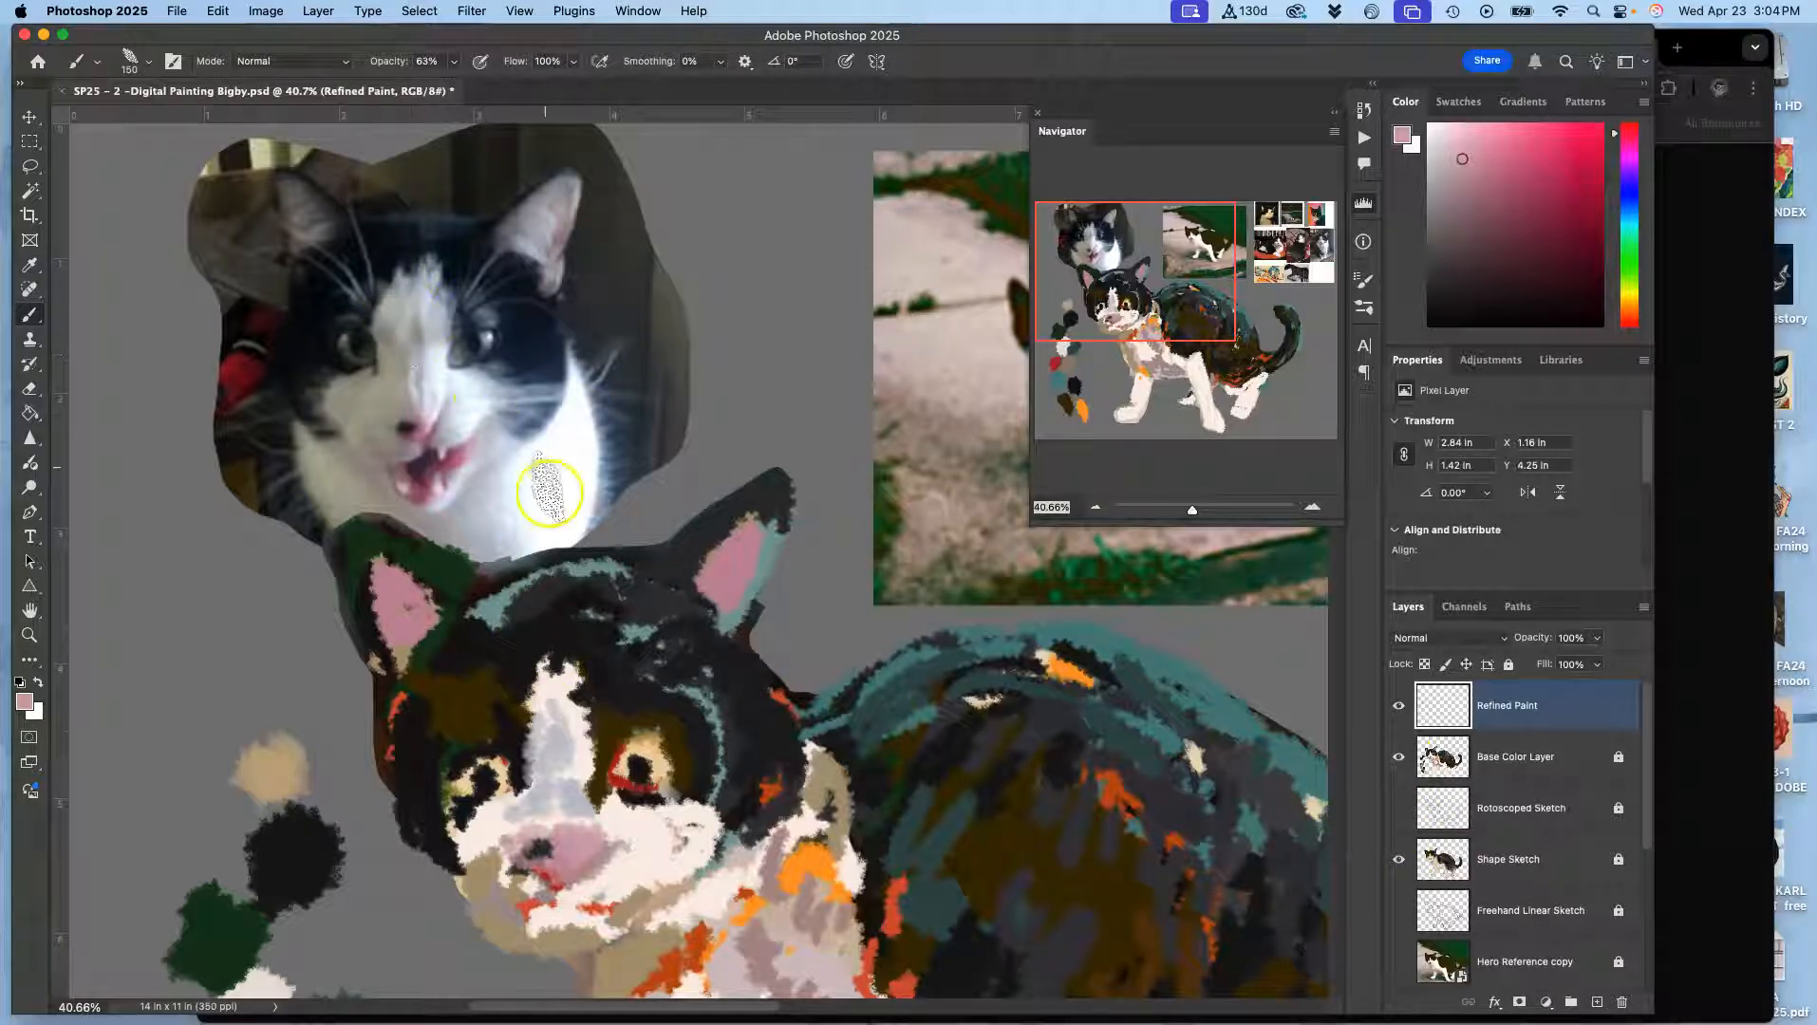
# Brush short pink strokes across the crown of the painted head, and sampled muted teal over the crown and above the right eye
pyautogui.click(546, 596)
pyautogui.moveTo(548, 587); pyautogui.dragTo(554, 601)
pyautogui.moveTo(568, 577); pyautogui.dragTo(600, 586)
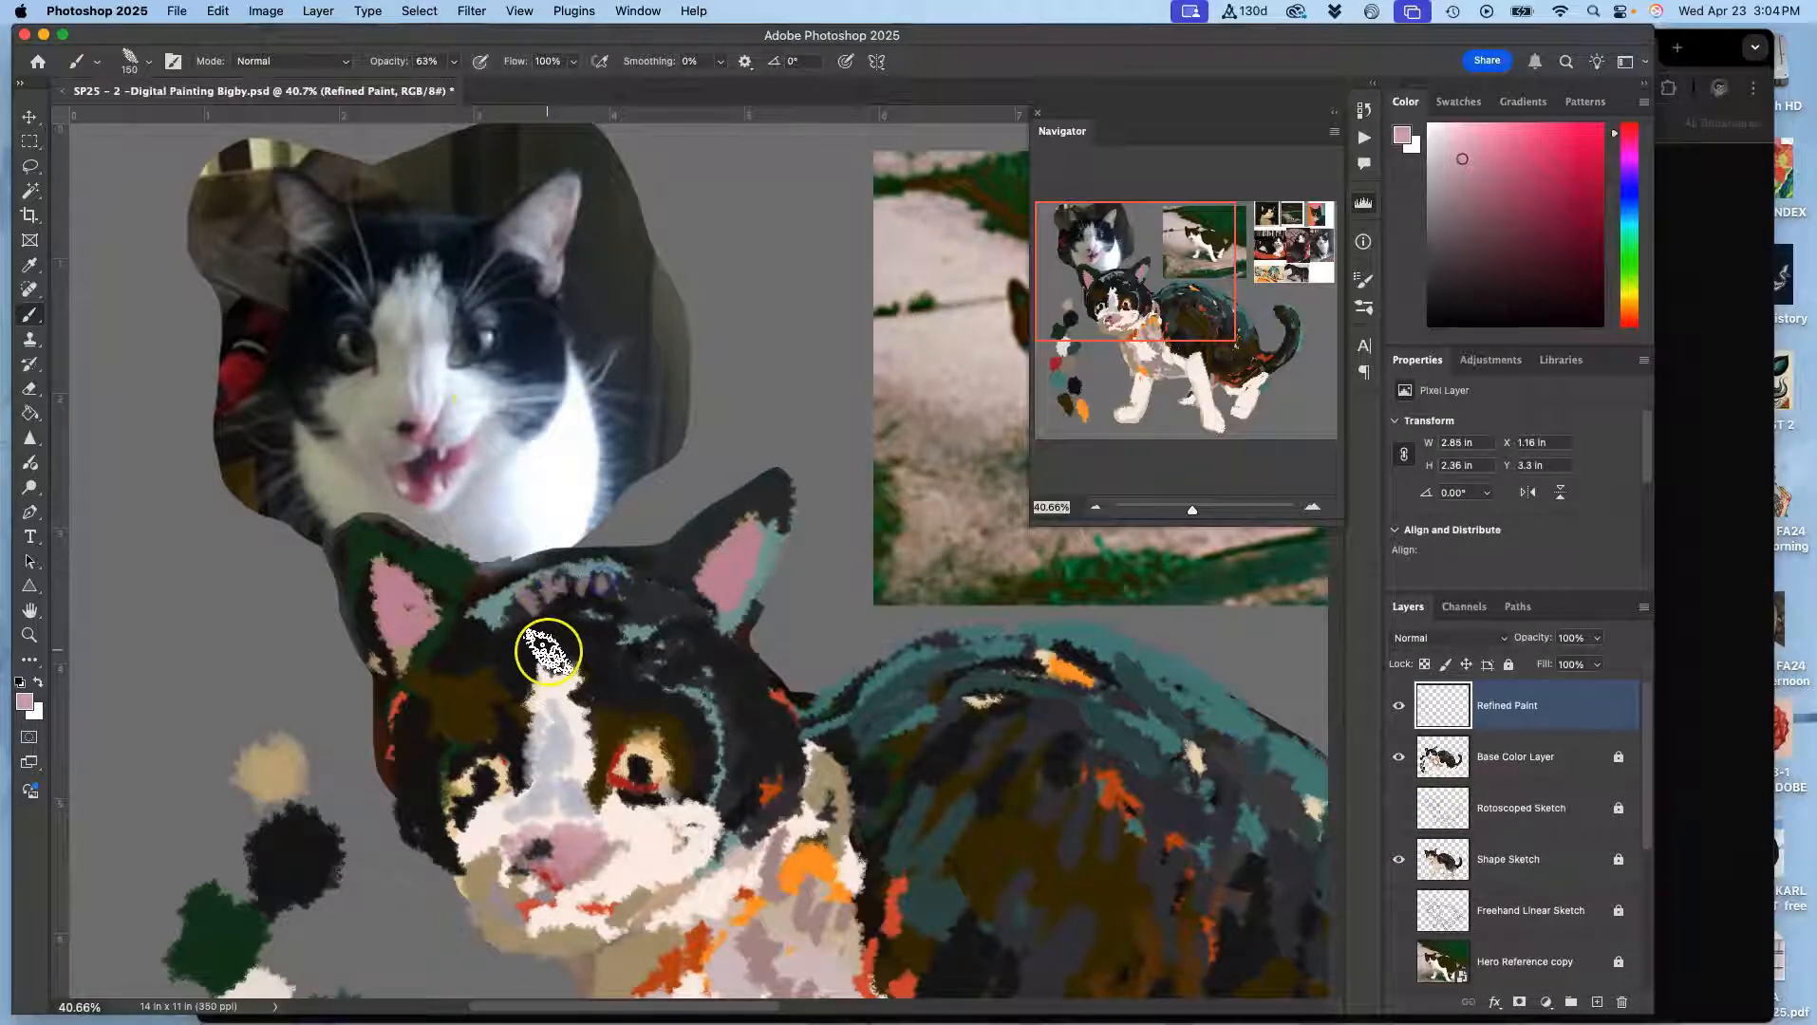
pyautogui.keyDown('alt'); pyautogui.click(500, 605); pyautogui.keyUp('alt')
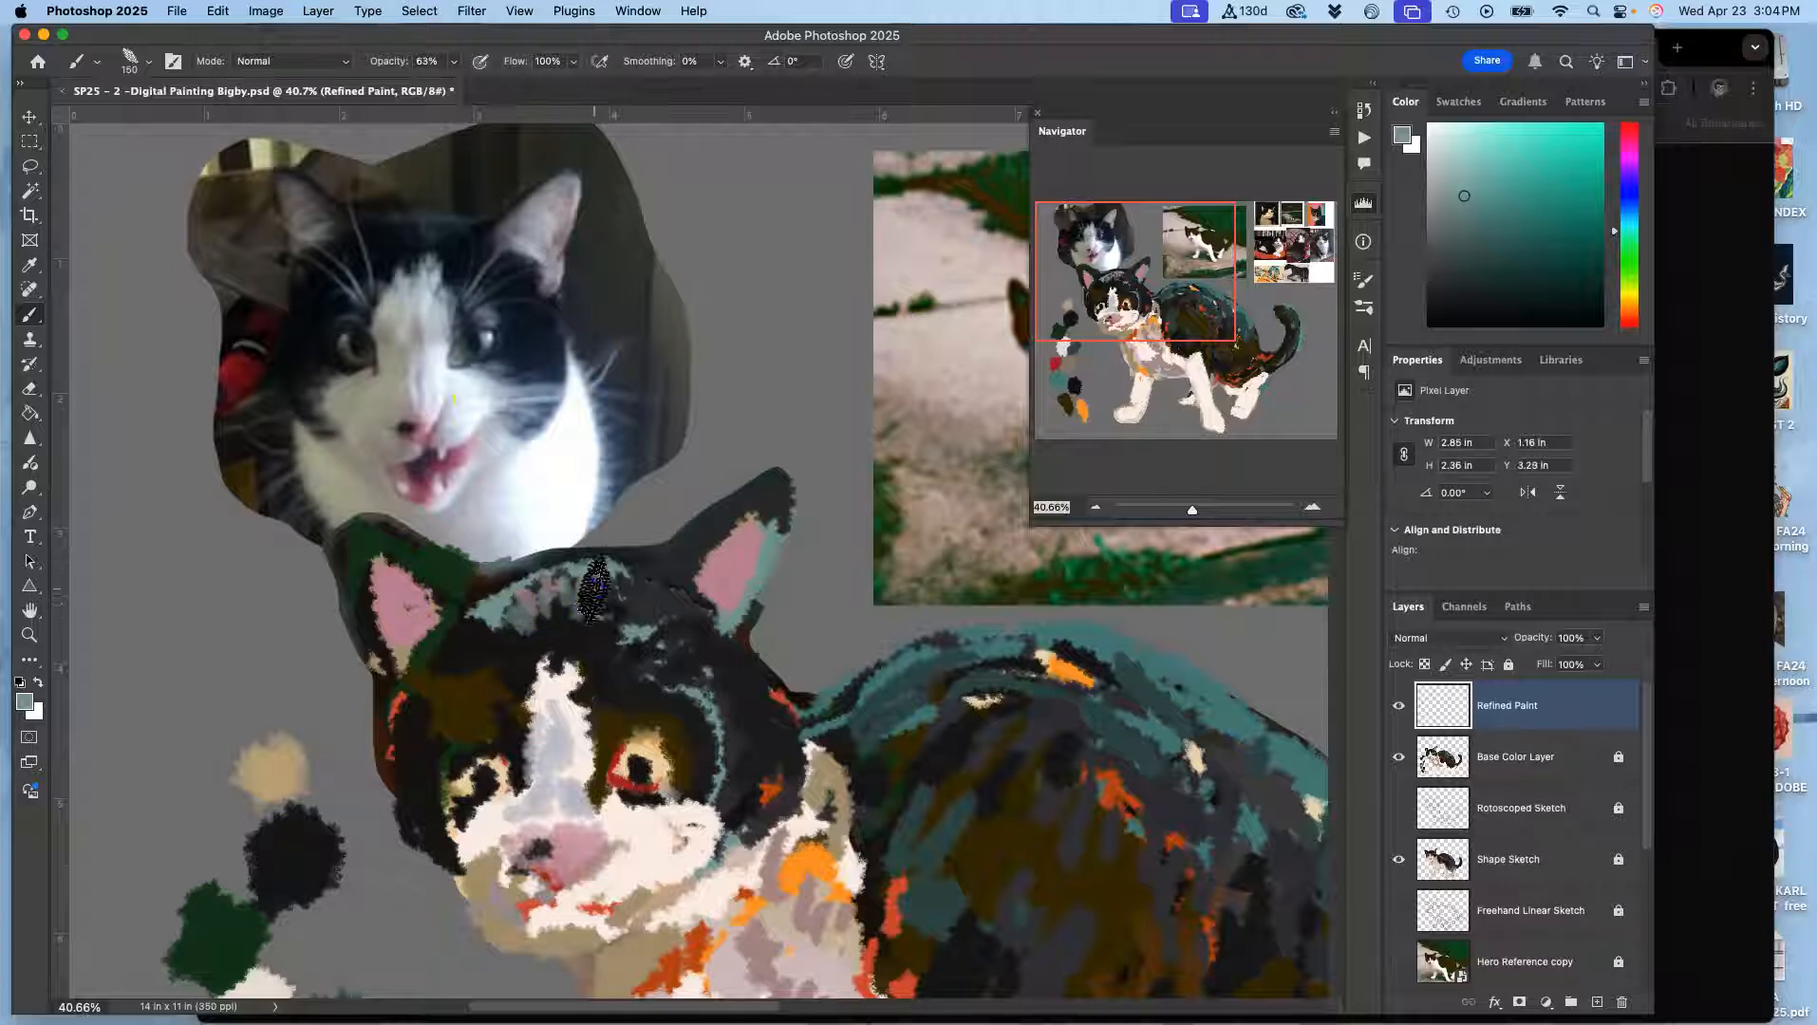
pyautogui.moveTo(627, 629)
pyautogui.mouseDown()
pyautogui.moveTo(624, 741)
pyautogui.moveTo(634, 657)
pyautogui.moveTo(613, 738)
pyautogui.moveTo(671, 731)
pyautogui.moveTo(612, 757)
pyautogui.moveTo(668, 745)
pyautogui.mouseUp()
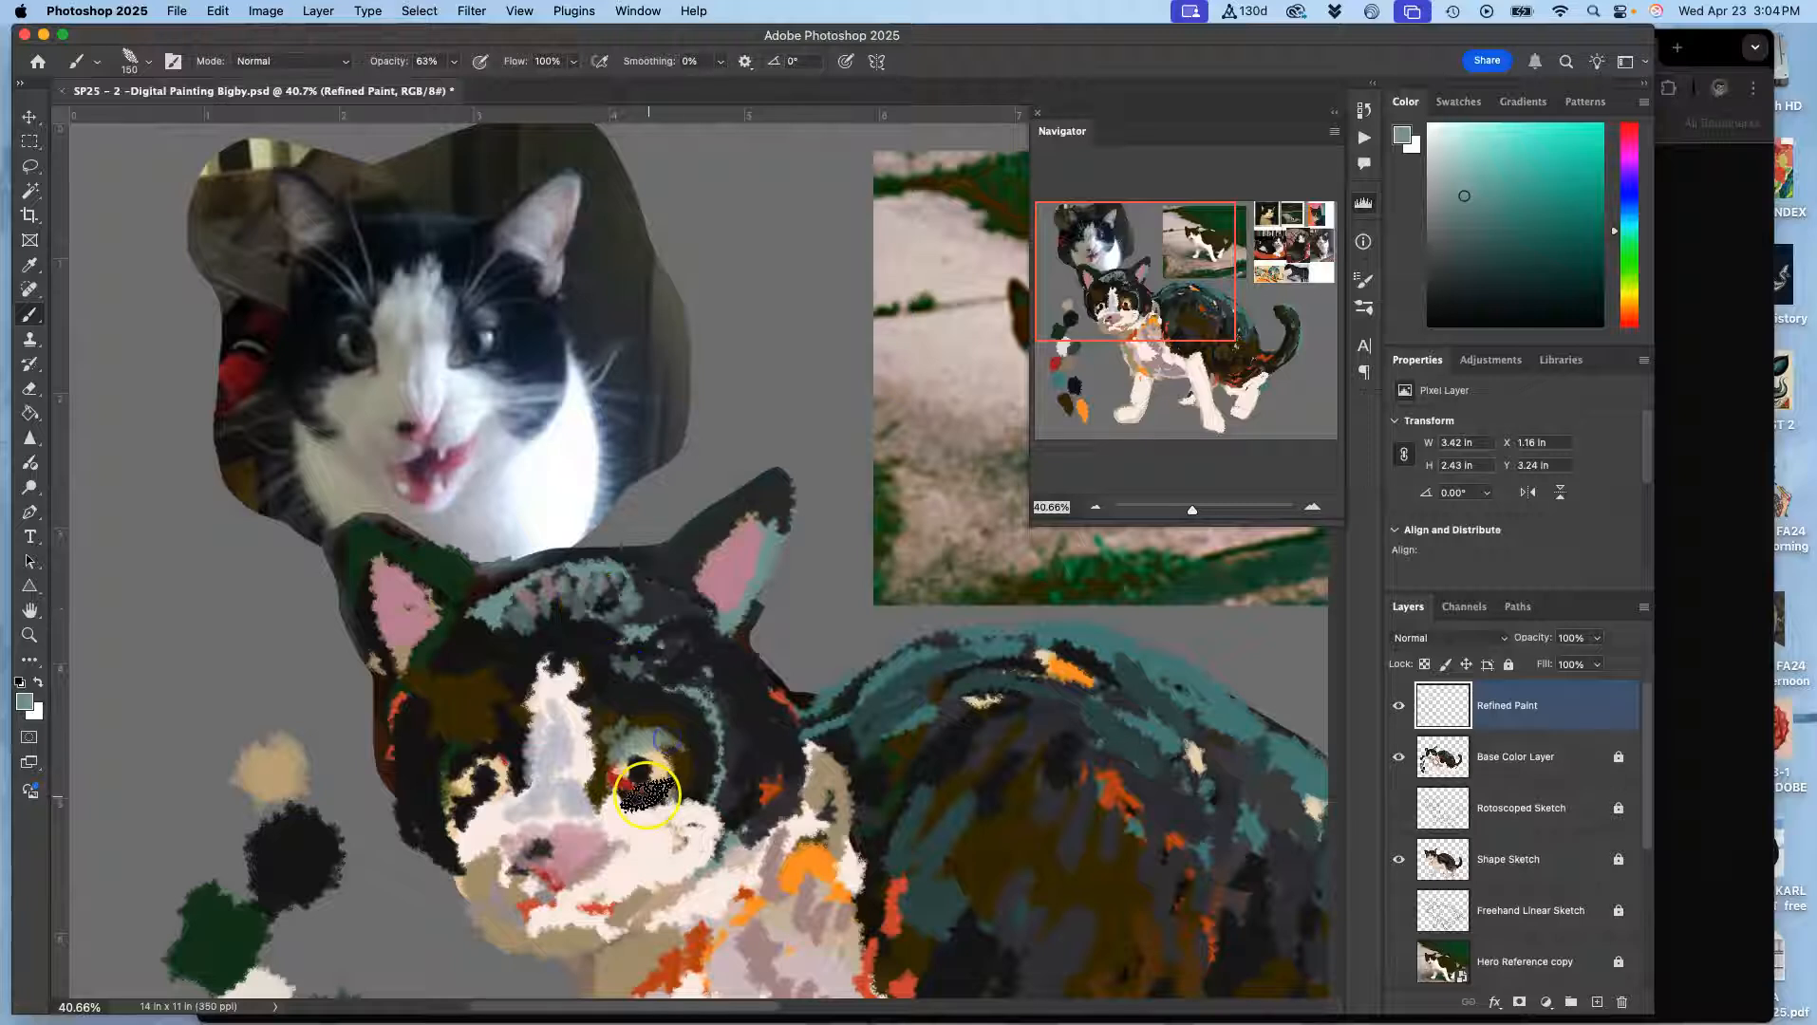
# Define the painted cat's right eye with sampled near-black and brighten the left eye with sampled cream
pyautogui.keyDown('alt'); pyautogui.click(629, 745); pyautogui.keyUp('alt')
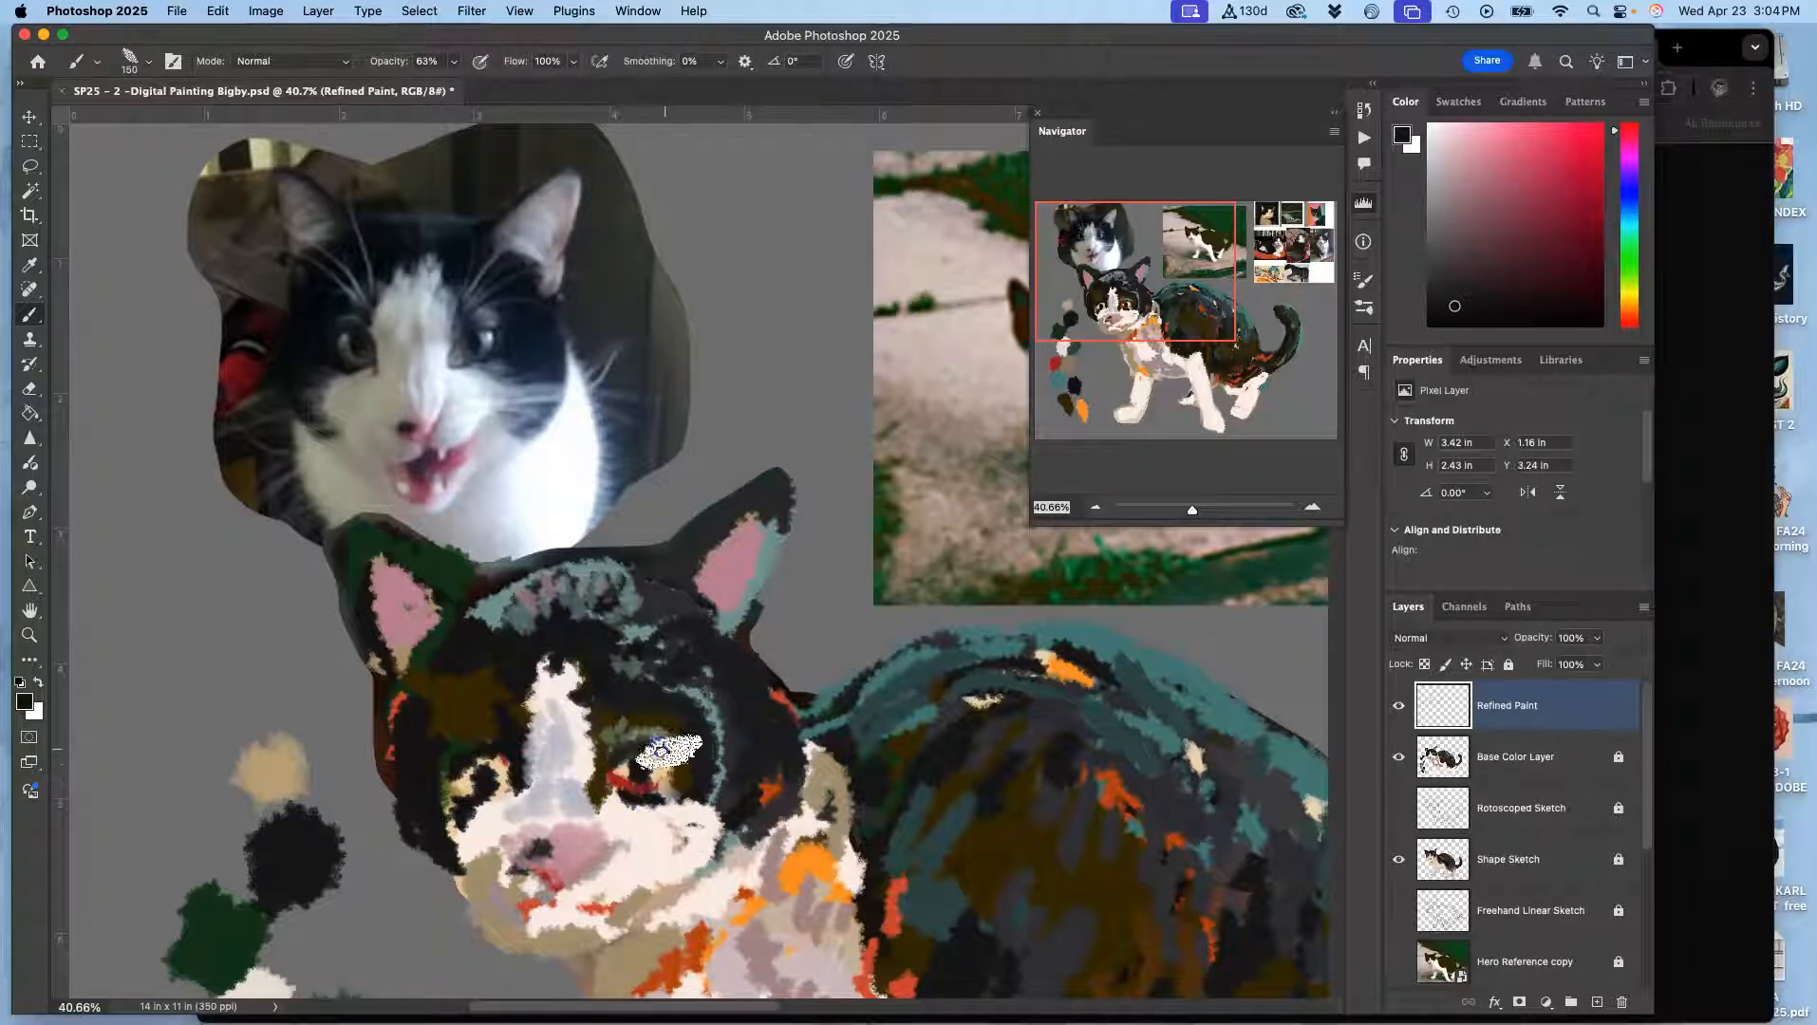
pyautogui.moveTo(664, 760)
pyautogui.mouseDown()
pyautogui.moveTo(419, 789)
pyautogui.moveTo(460, 759)
pyautogui.moveTo(479, 773)
pyautogui.mouseUp()
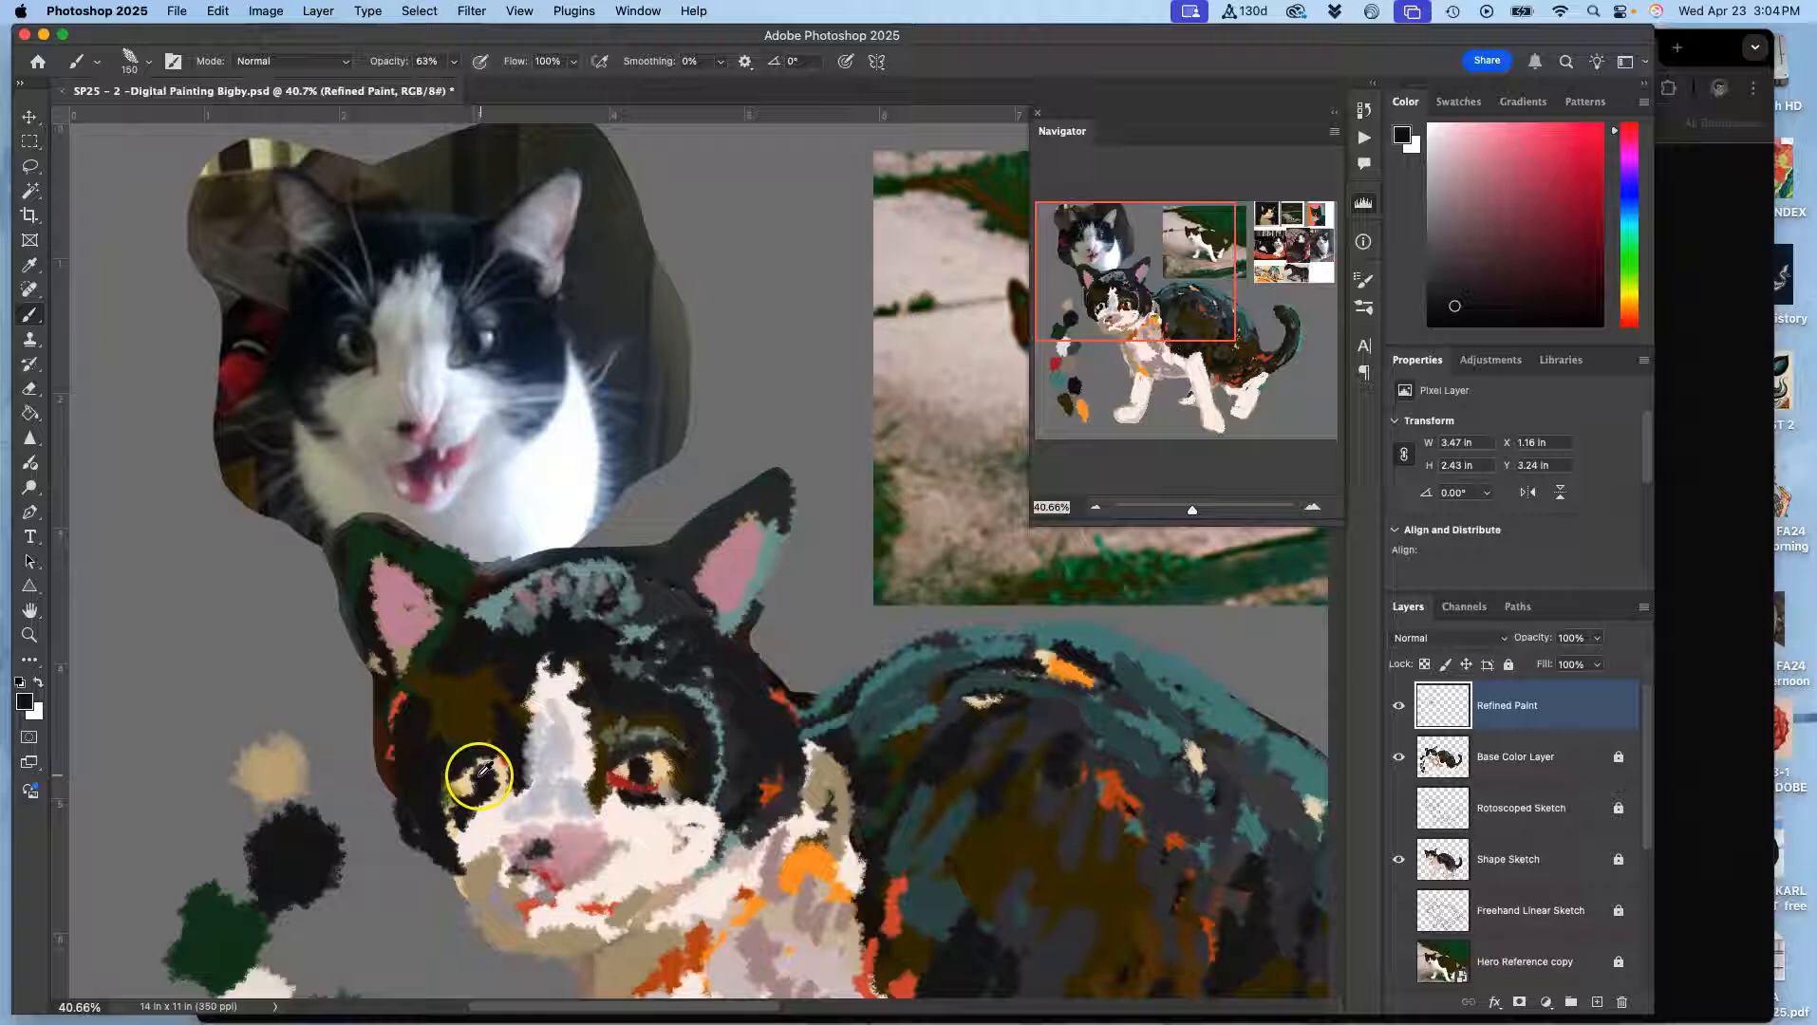
pyautogui.keyDown('alt'); pyautogui.click(629, 721); pyautogui.keyUp('alt')
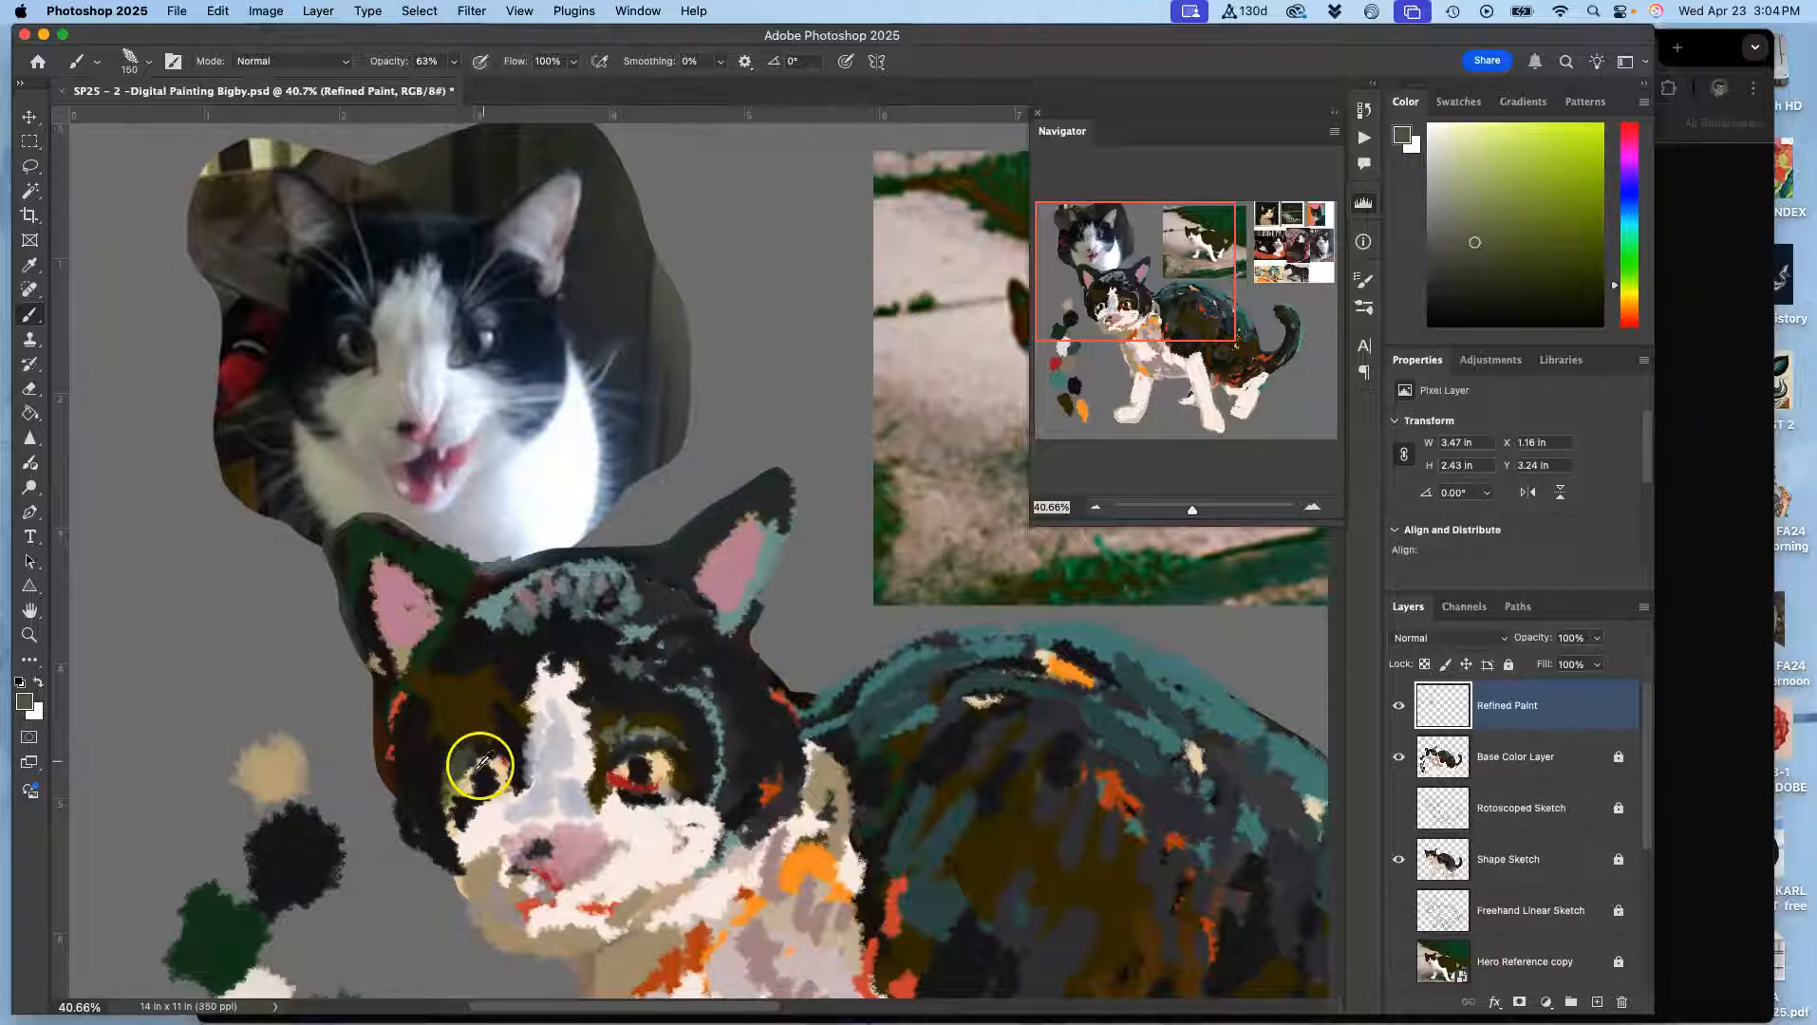
pyautogui.keyDown('alt'); pyautogui.click(474, 768); pyautogui.keyUp('alt')
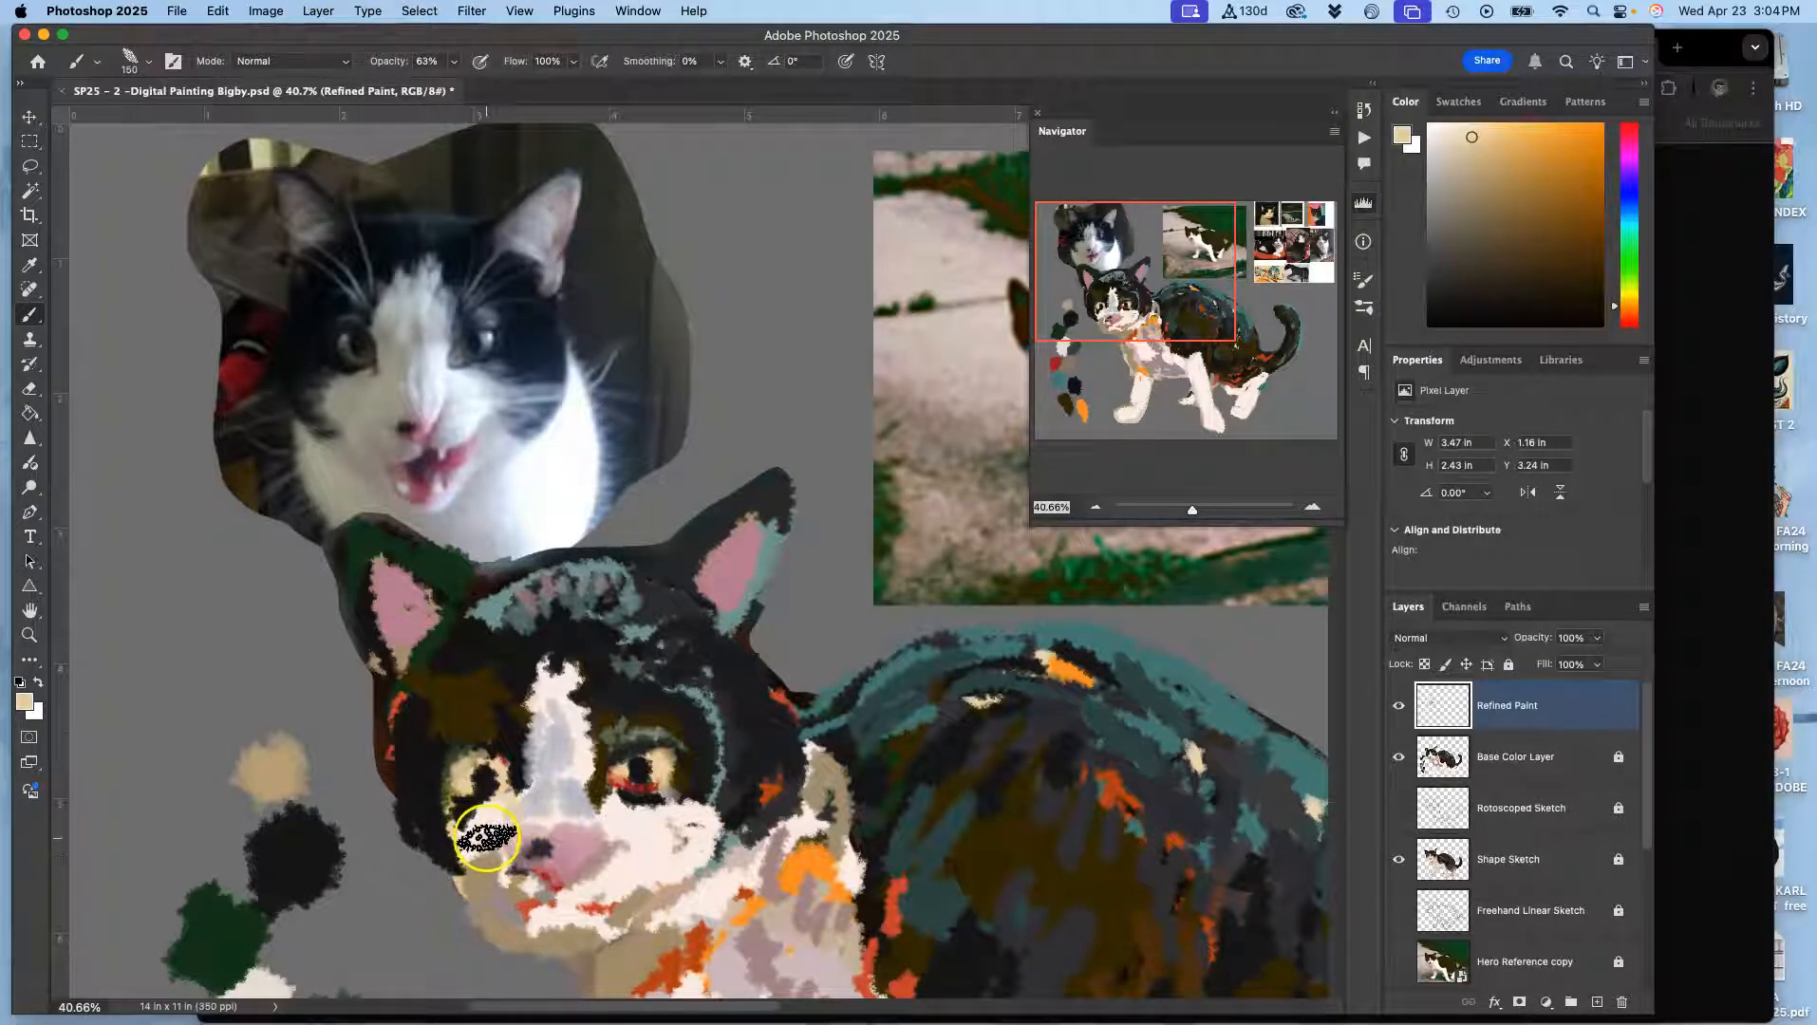
# Paint sampled near-black below the left eye, at the right eye's outer corner and down the fur on the face's left side
pyautogui.keyDown('alt'); pyautogui.click(487, 785); pyautogui.keyUp('alt')
pyautogui.moveTo(469, 814)
pyautogui.mouseDown()
pyautogui.moveTo(516, 775)
pyautogui.moveTo(494, 822)
pyautogui.mouseUp()
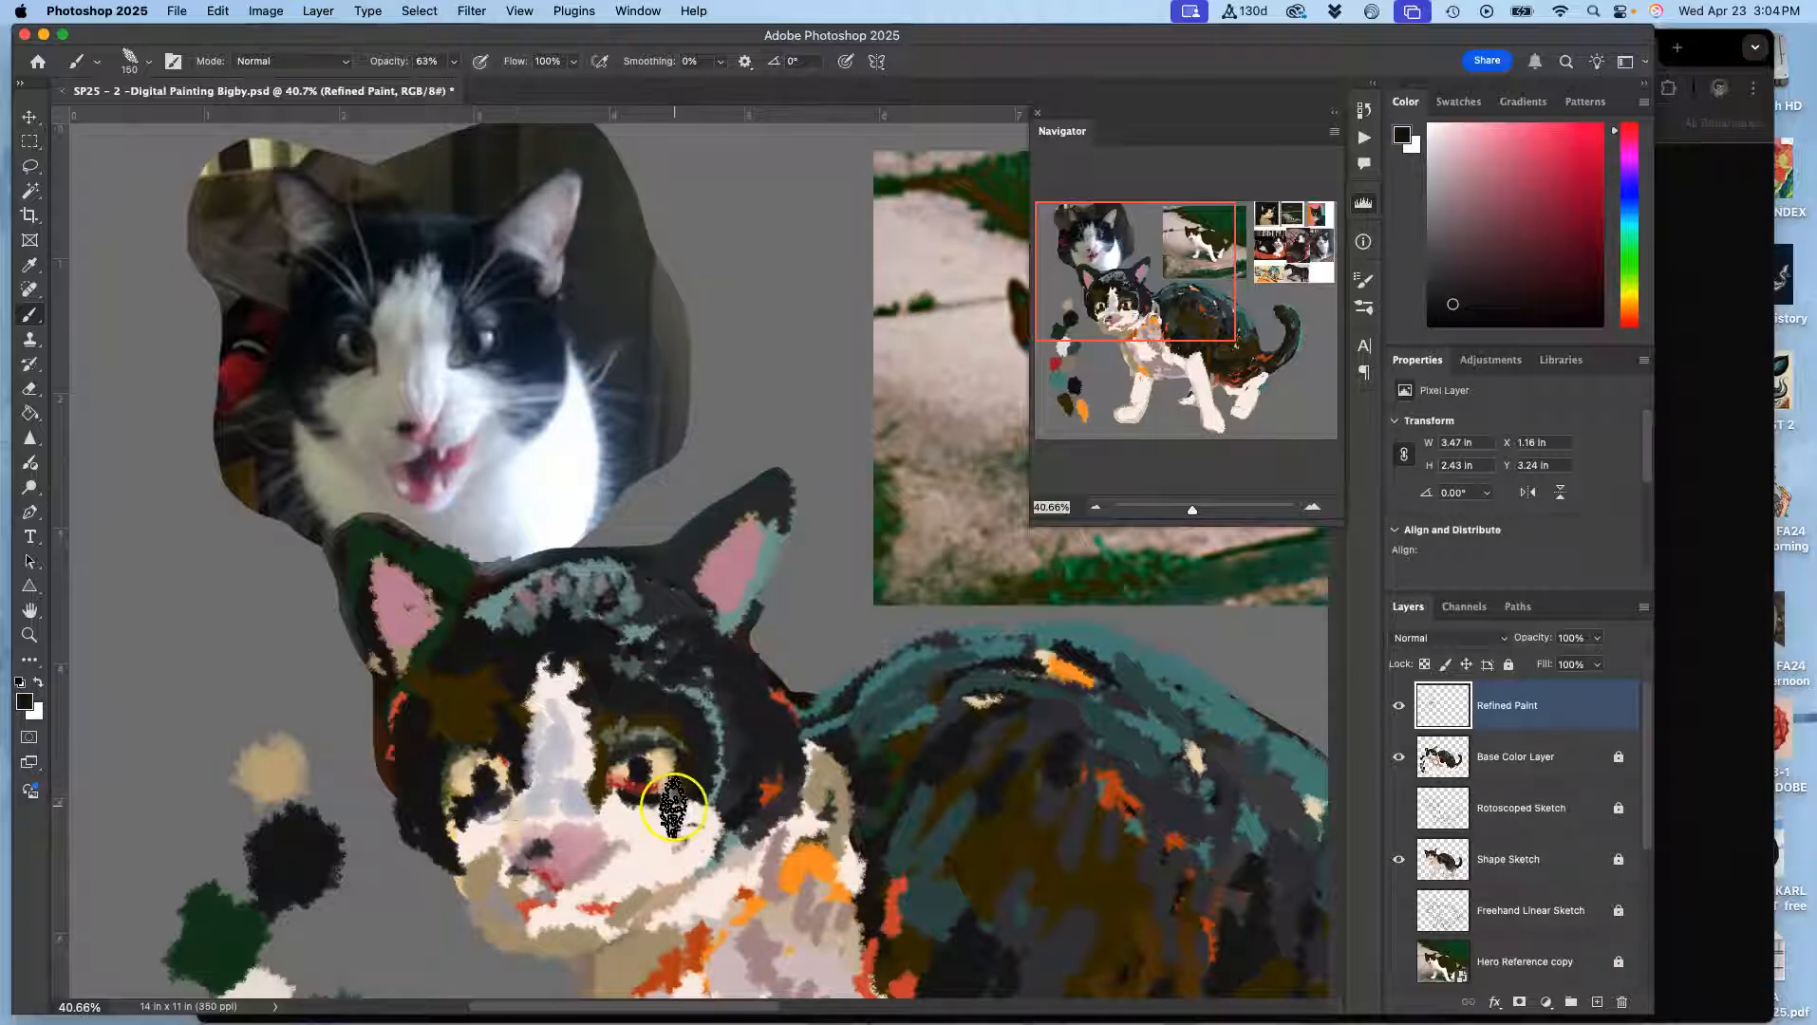
pyautogui.click(705, 774)
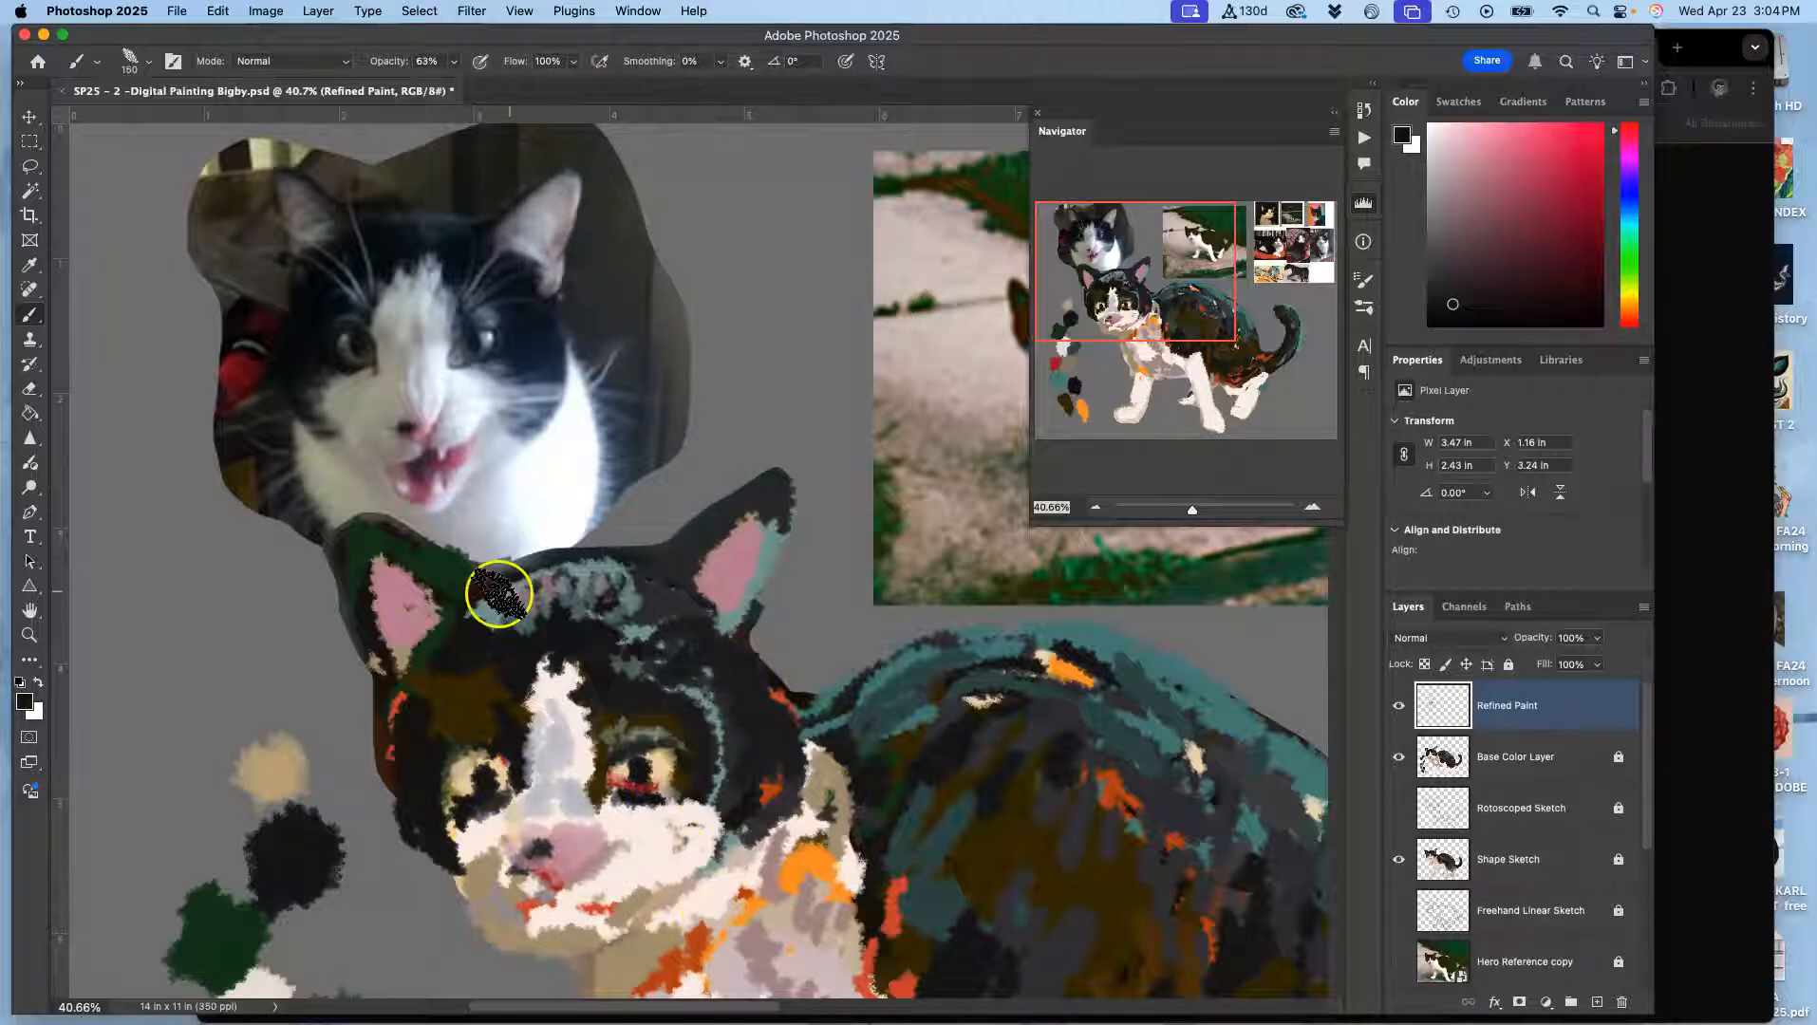
pyautogui.moveTo(448, 678); pyautogui.dragTo(414, 800)
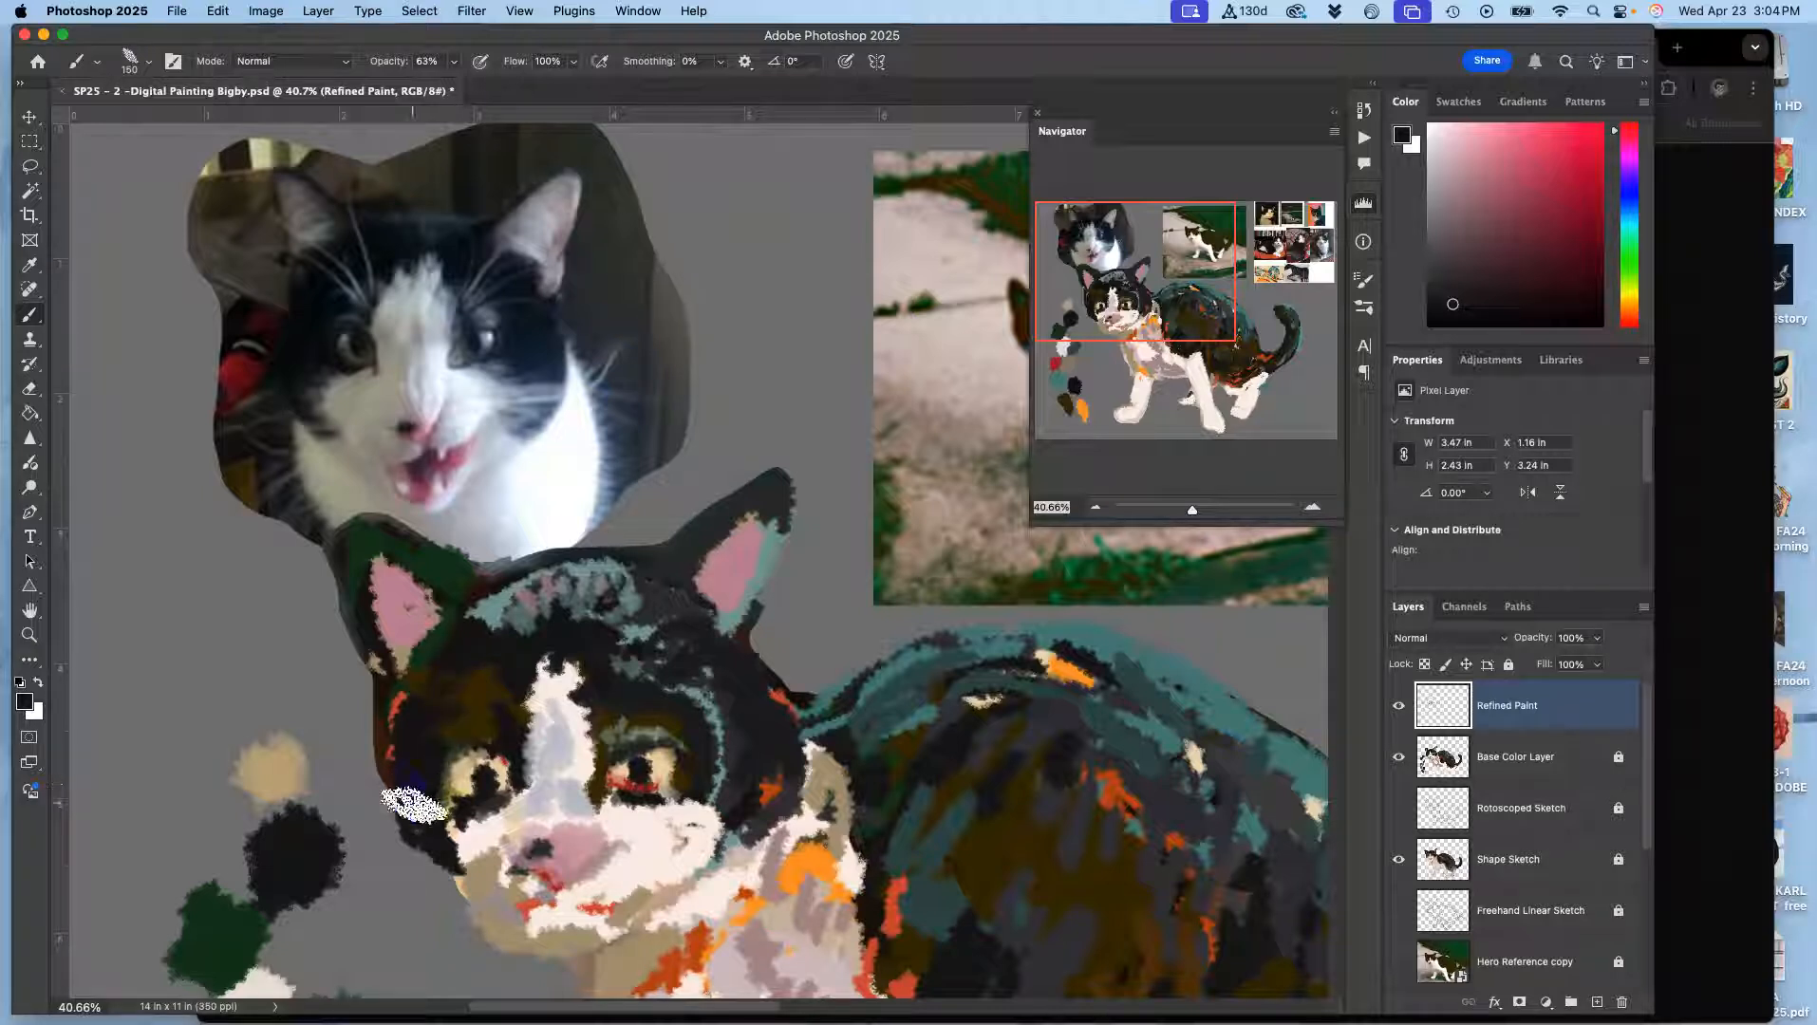
# Paint long pale gray whisker strokes above both eyes and out from the right cheek, using gray sampled from the blaze
pyautogui.keyDown('alt'); pyautogui.click(531, 742); pyautogui.keyUp('alt')
pyautogui.moveTo(392, 673); pyautogui.dragTo(328, 646)
pyautogui.moveTo(469, 718)
pyautogui.mouseDown()
pyautogui.moveTo(414, 648)
pyautogui.moveTo(459, 665)
pyautogui.moveTo(455, 570)
pyautogui.mouseUp()
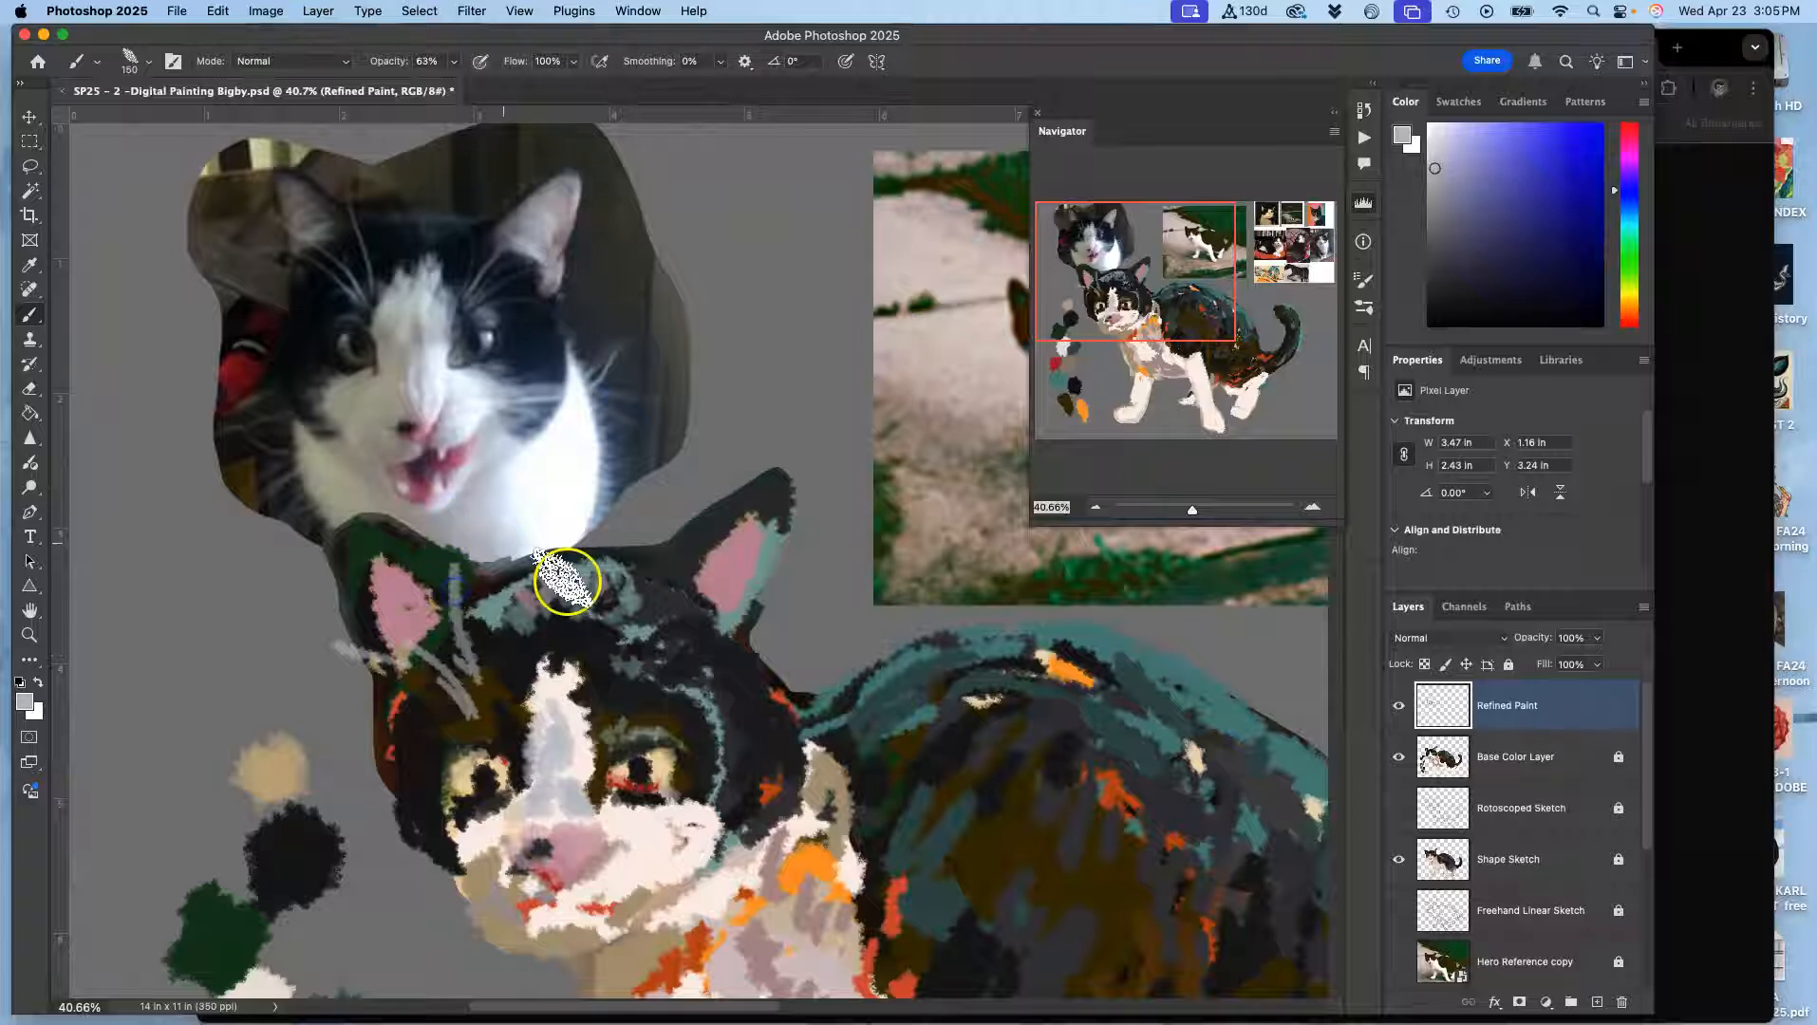
pyautogui.moveTo(661, 652); pyautogui.dragTo(706, 633)
pyautogui.moveTo(603, 713); pyautogui.dragTo(756, 637)
pyautogui.moveTo(643, 710)
pyautogui.mouseDown()
pyautogui.moveTo(698, 666)
pyautogui.moveTo(773, 691)
pyautogui.mouseUp()
pyautogui.moveTo(697, 823); pyautogui.dragTo(851, 782)
pyautogui.moveTo(685, 832); pyautogui.dragTo(797, 819)
pyautogui.moveTo(681, 844); pyautogui.dragTo(733, 866)
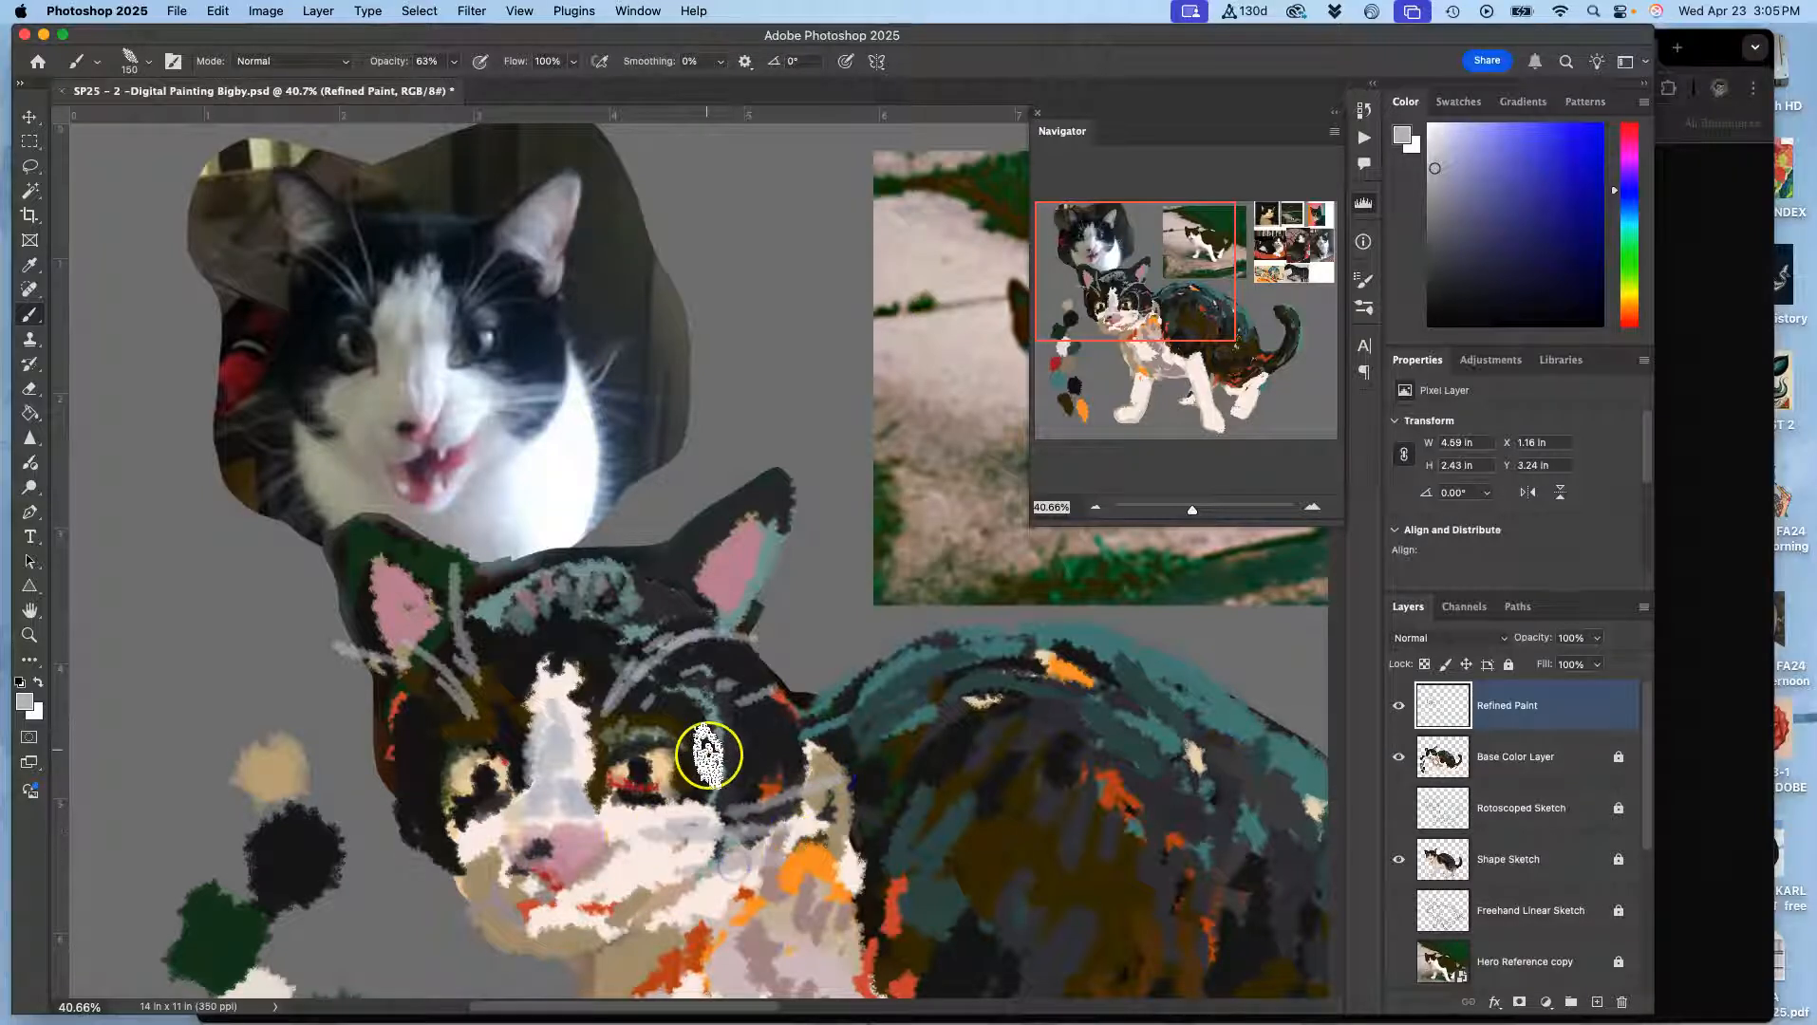
# Blend the area under the left eye with color sampled from the muzzle, and pick up a muted gray-brown there
pyautogui.keyDown('alt'); pyautogui.click(483, 834); pyautogui.keyUp('alt')
pyautogui.moveTo(465, 817)
pyautogui.mouseDown()
pyautogui.moveTo(496, 740)
pyautogui.moveTo(452, 756)
pyautogui.moveTo(500, 763)
pyautogui.moveTo(447, 778)
pyautogui.moveTo(454, 762)
pyautogui.moveTo(502, 768)
pyautogui.moveTo(502, 750)
pyautogui.moveTo(517, 765)
pyautogui.moveTo(454, 754)
pyautogui.moveTo(440, 819)
pyautogui.moveTo(514, 738)
pyautogui.moveTo(434, 791)
pyautogui.moveTo(481, 755)
pyautogui.moveTo(548, 793)
pyautogui.moveTo(515, 765)
pyautogui.moveTo(457, 761)
pyautogui.moveTo(469, 931)
pyautogui.moveTo(485, 937)
pyautogui.moveTo(496, 819)
pyautogui.moveTo(513, 885)
pyautogui.moveTo(506, 836)
pyautogui.mouseUp()
pyautogui.keyDown('alt'); pyautogui.click(518, 752); pyautogui.keyUp('alt')
pyautogui.keyDown('alt'); pyautogui.click(513, 743); pyautogui.keyUp('alt')
pyautogui.keyDown('alt'); pyautogui.click(470, 818); pyautogui.keyUp('alt')
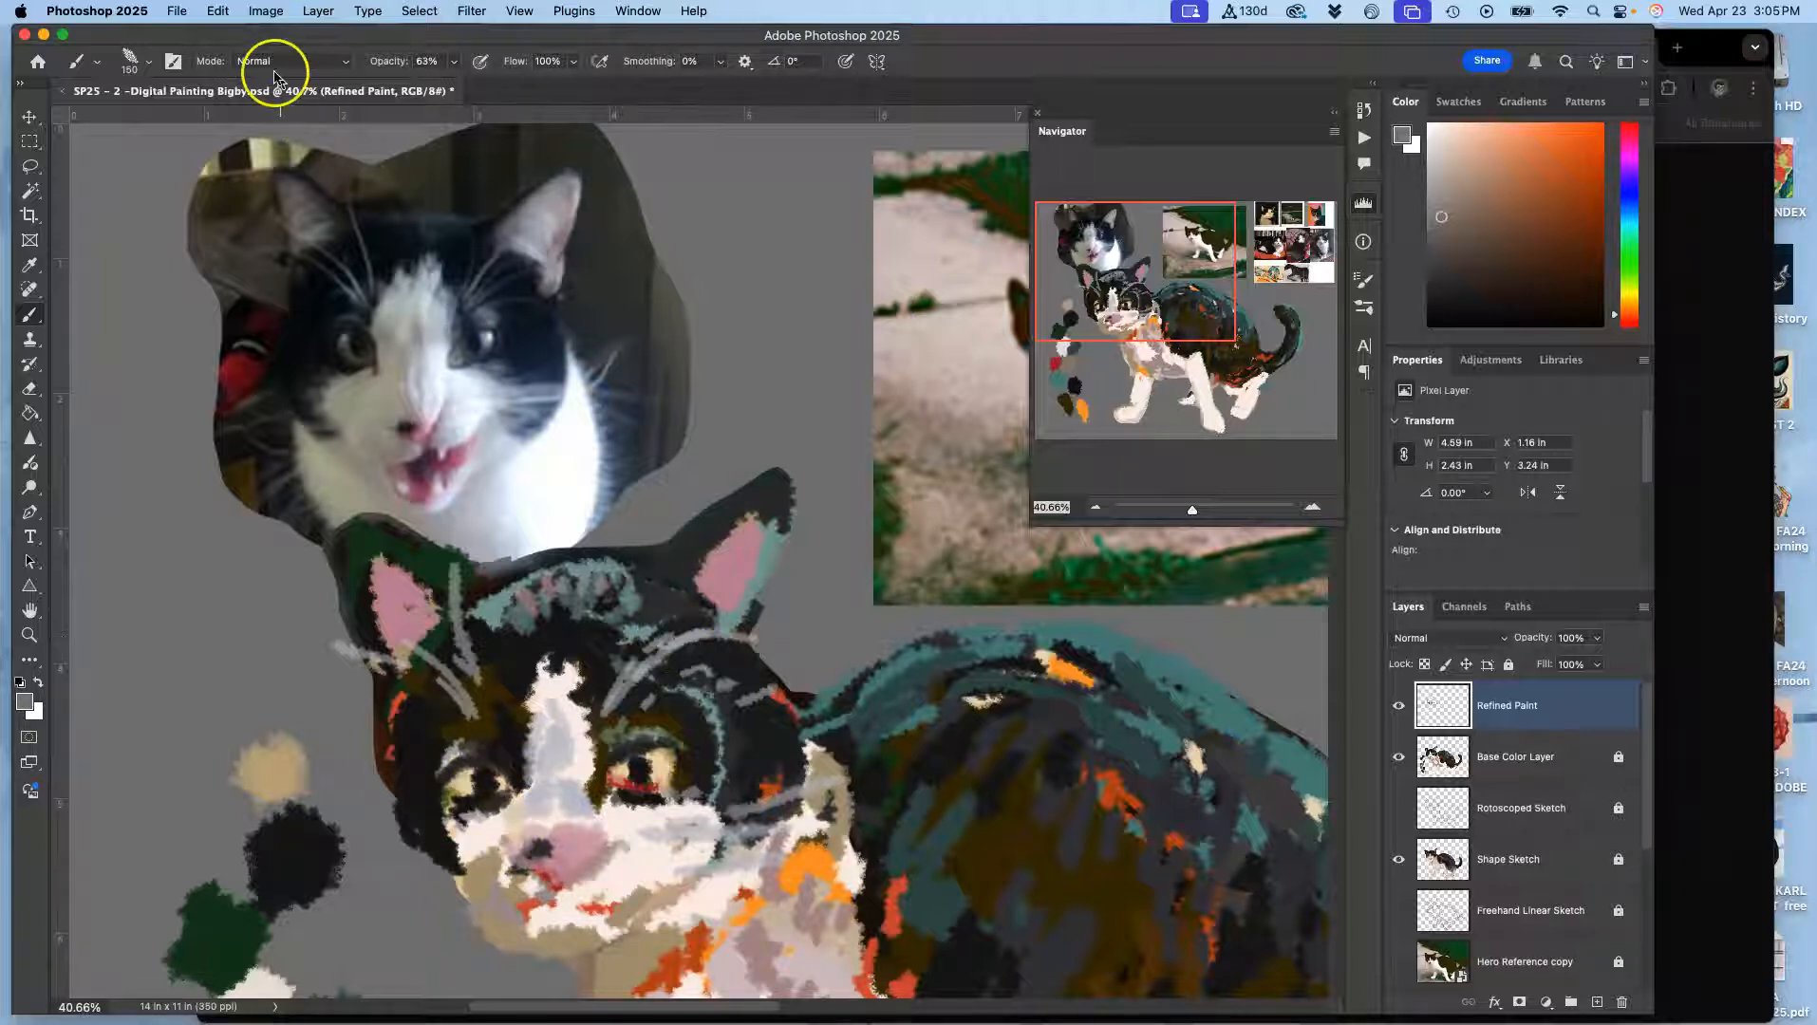
# Set the brush size to 100 px and rework the white blaze's top and side edges with sampled off-white and dark gray
pyautogui.click(149, 64)
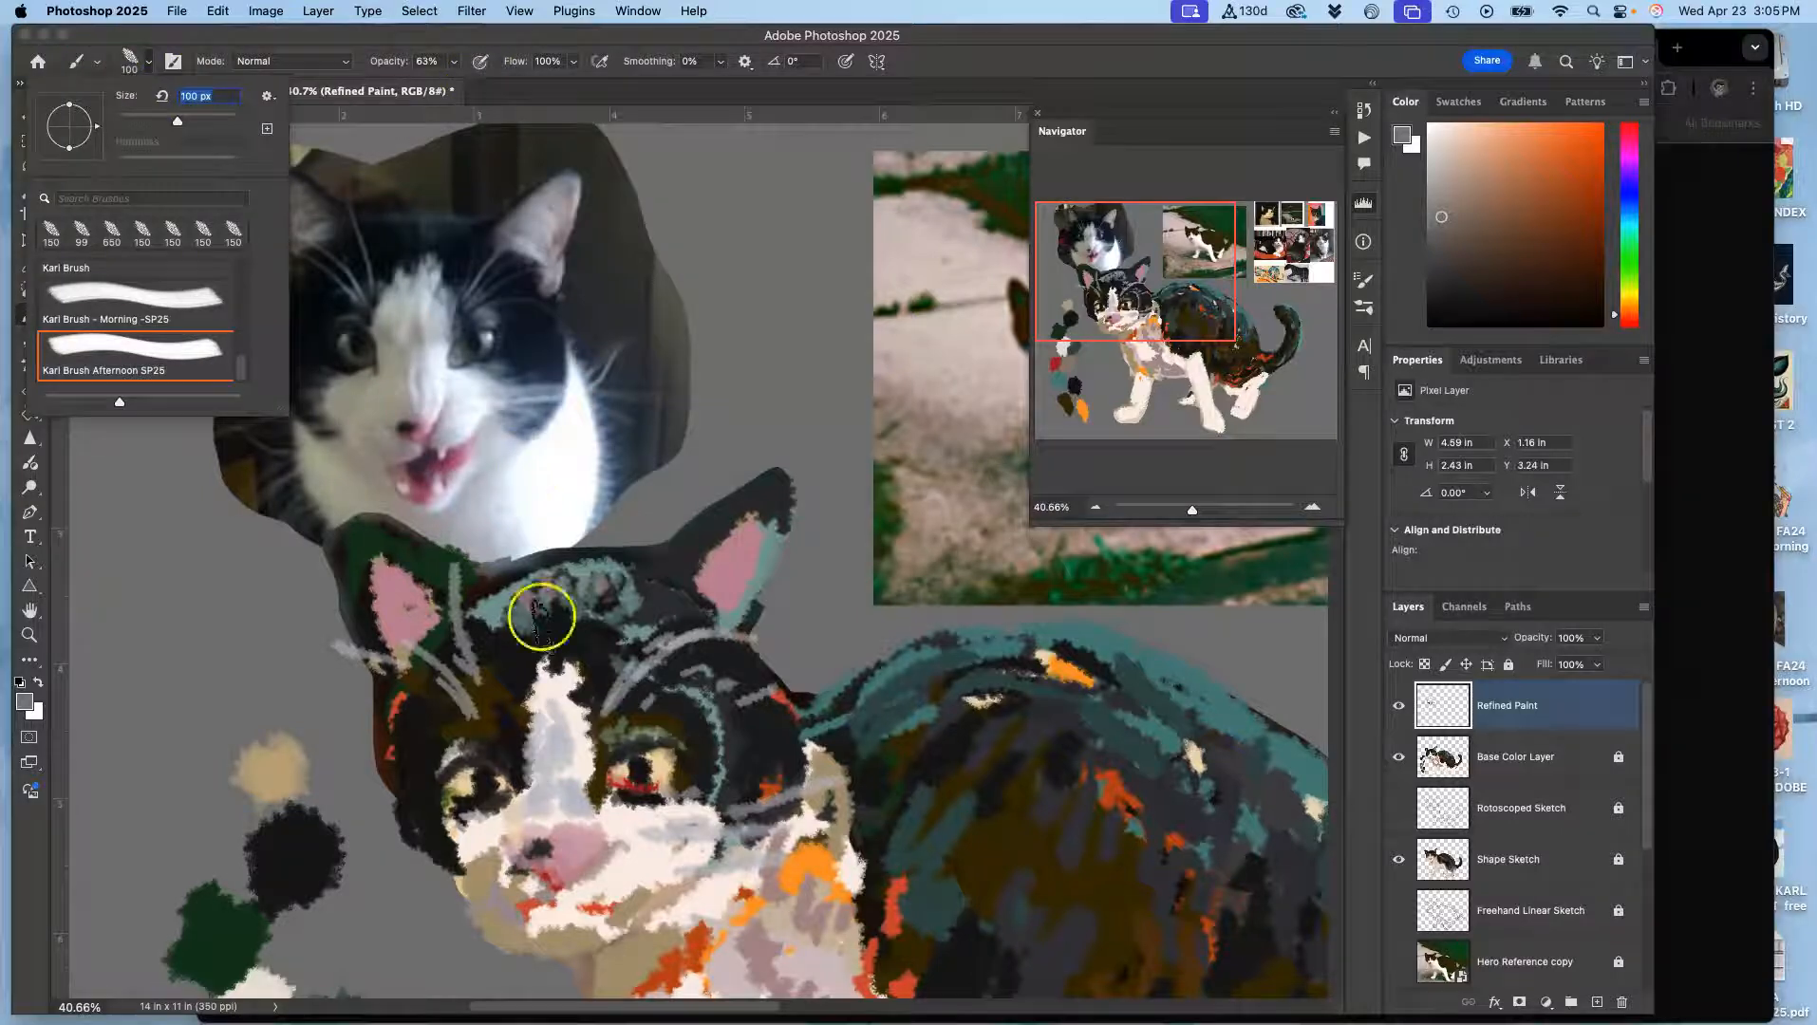
pyautogui.click(591, 679)
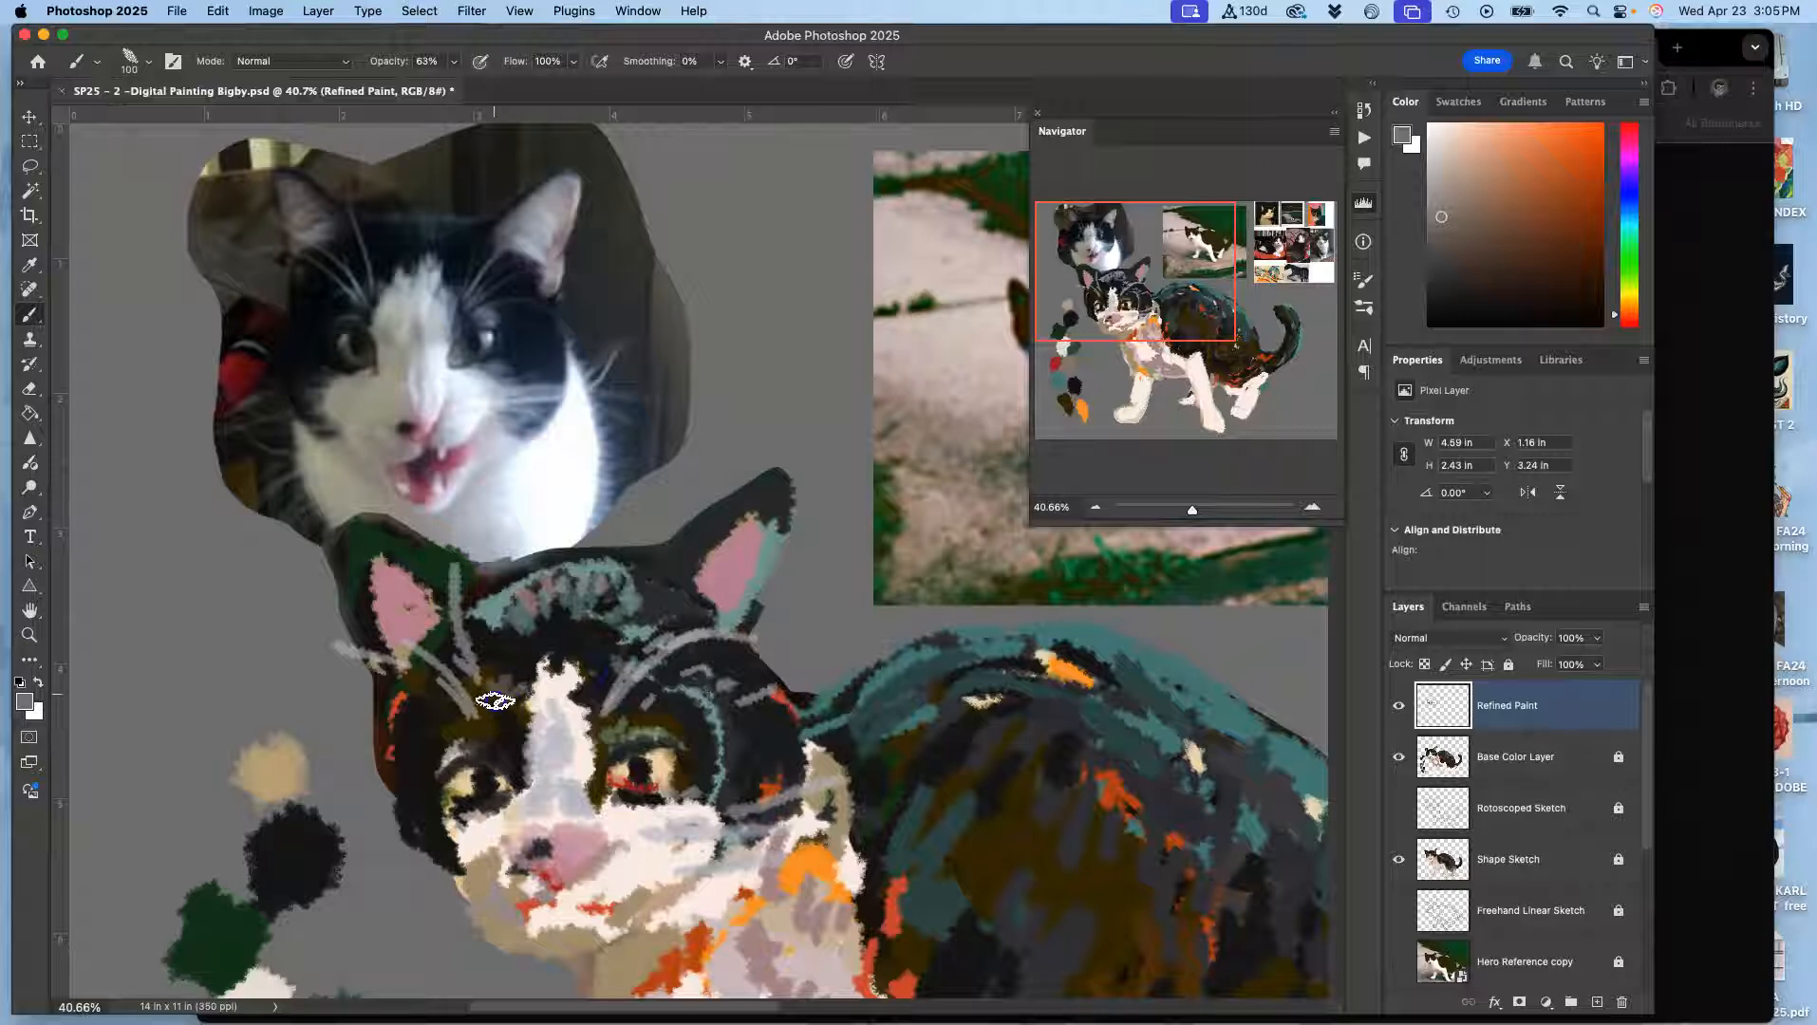
pyautogui.keyDown('alt'); pyautogui.click(538, 710); pyautogui.keyUp('alt')
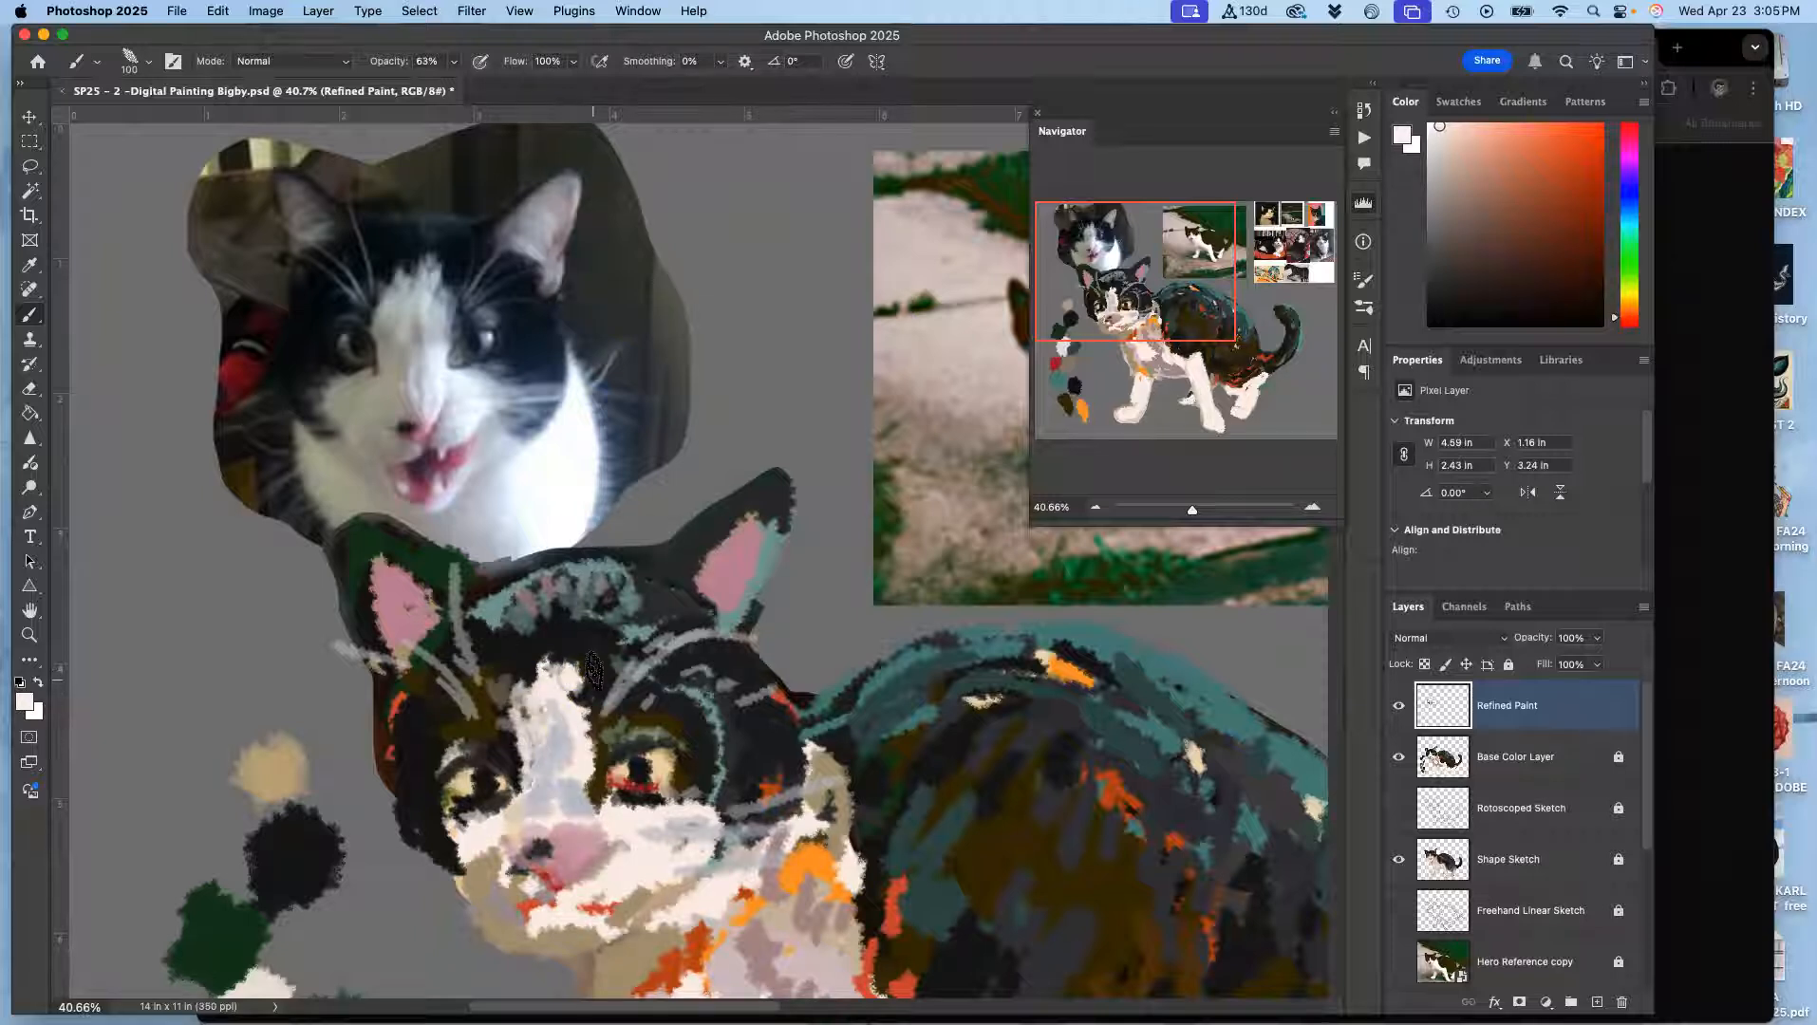
pyautogui.keyDown('alt'); pyautogui.click(587, 637); pyautogui.keyUp('alt')
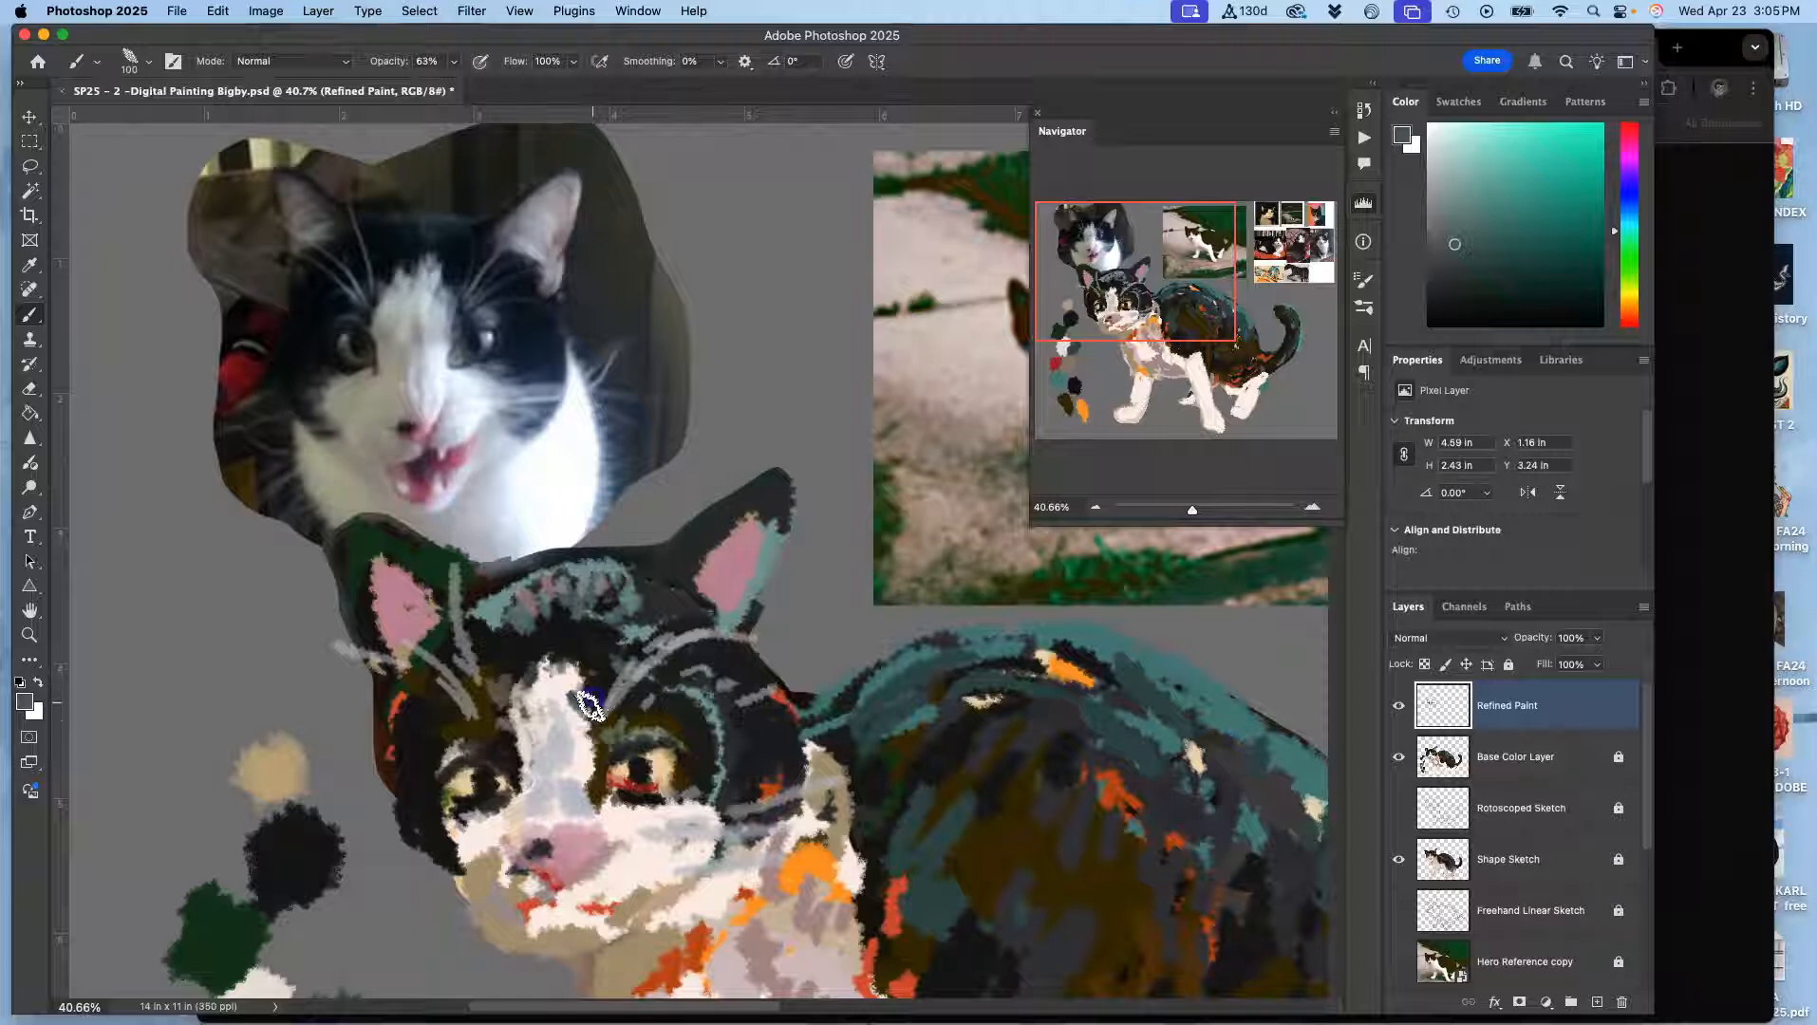
pyautogui.moveTo(587, 696); pyautogui.dragTo(554, 690)
pyautogui.keyDown('alt'); pyautogui.click(571, 727); pyautogui.keyUp('alt')
pyautogui.moveTo(587, 769); pyautogui.dragTo(590, 736)
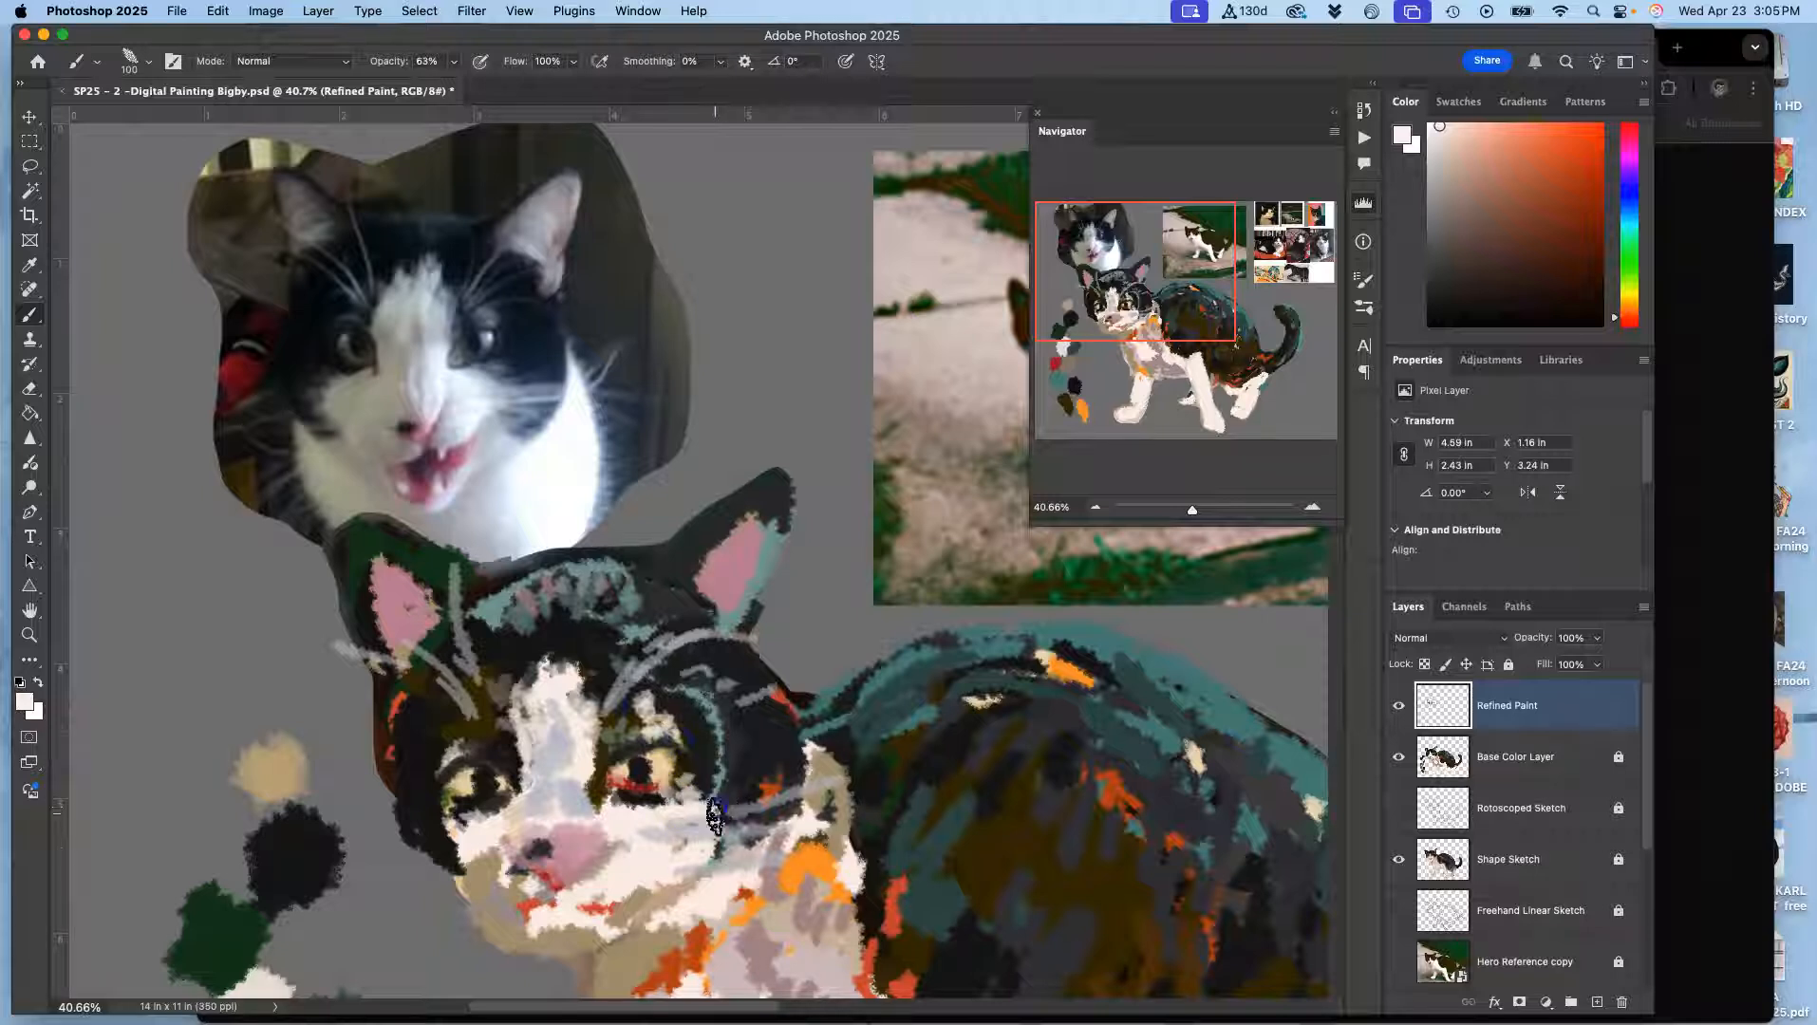
# Paint off-white hair strokes above the right eye and forehead, and along the inner fur of both ears
pyautogui.moveTo(643, 696)
pyautogui.mouseDown()
pyautogui.moveTo(723, 677)
pyautogui.moveTo(678, 677)
pyautogui.moveTo(766, 686)
pyautogui.moveTo(738, 719)
pyautogui.moveTo(685, 709)
pyautogui.moveTo(792, 723)
pyautogui.moveTo(679, 700)
pyautogui.moveTo(779, 675)
pyautogui.moveTo(809, 697)
pyautogui.mouseUp()
pyautogui.moveTo(616, 665)
pyautogui.mouseDown()
pyautogui.moveTo(624, 634)
pyautogui.moveTo(568, 699)
pyautogui.mouseUp()
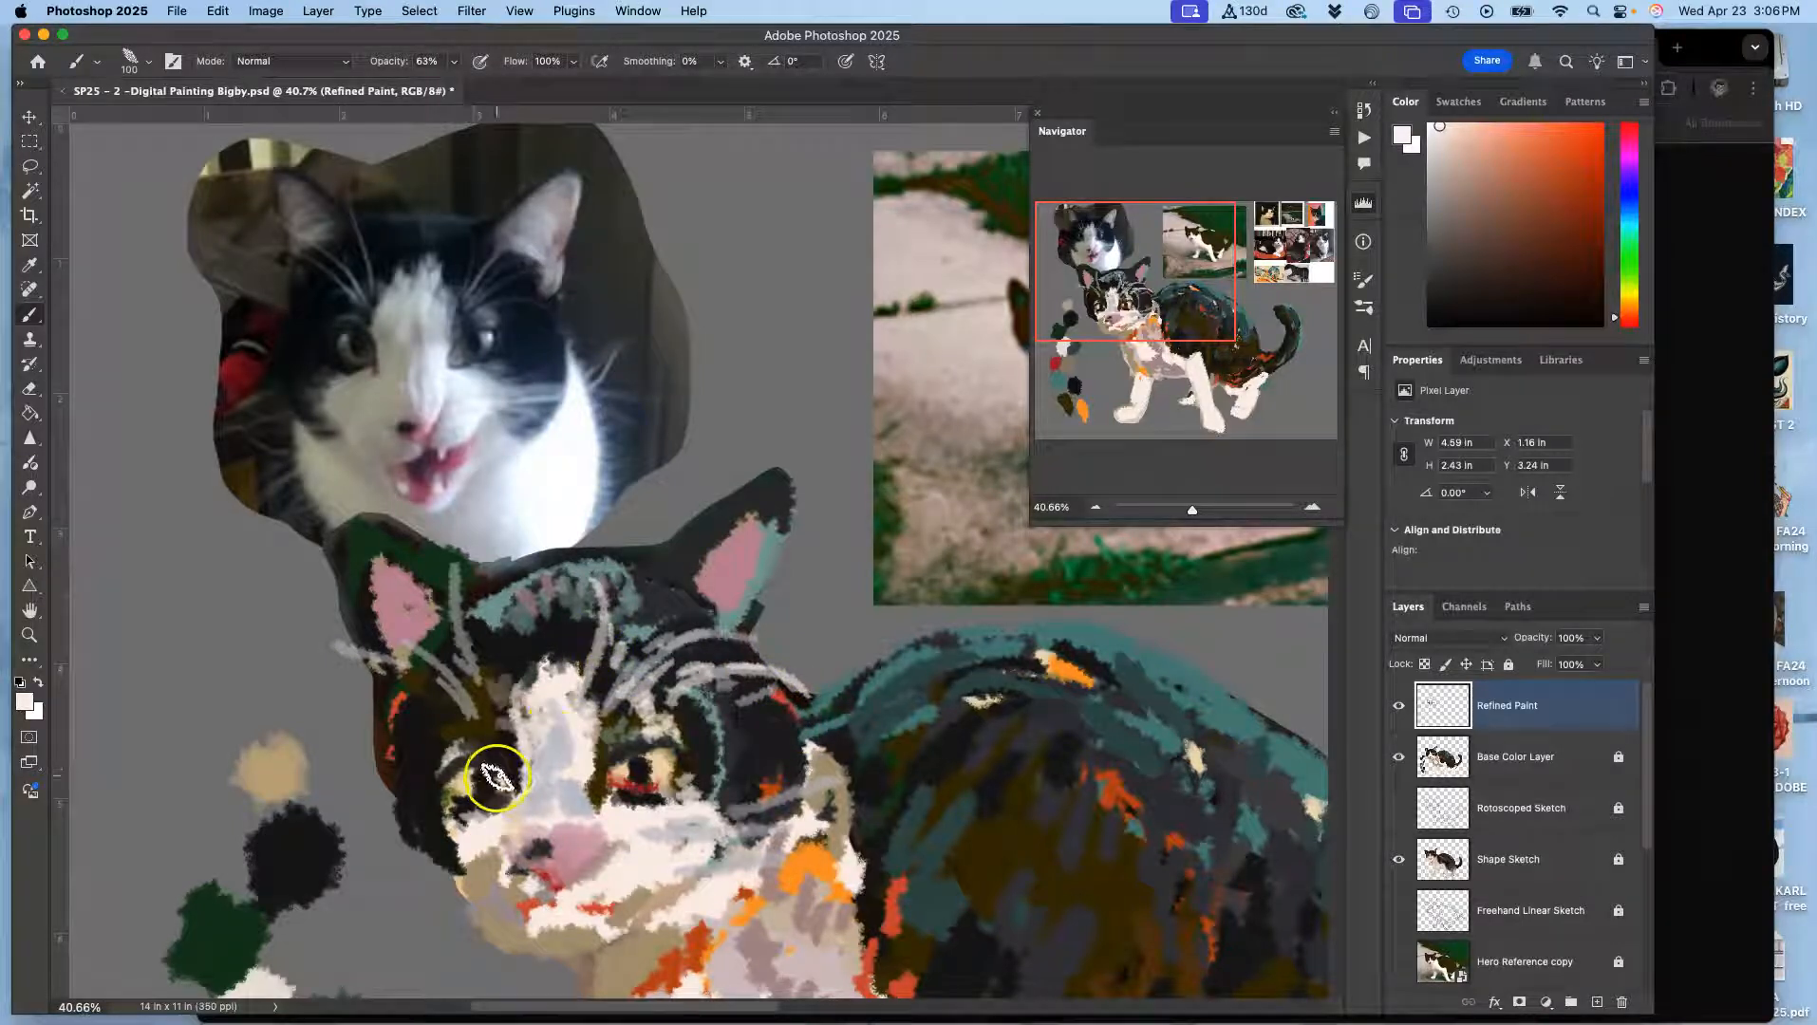
pyautogui.moveTo(397, 631); pyautogui.dragTo(424, 612)
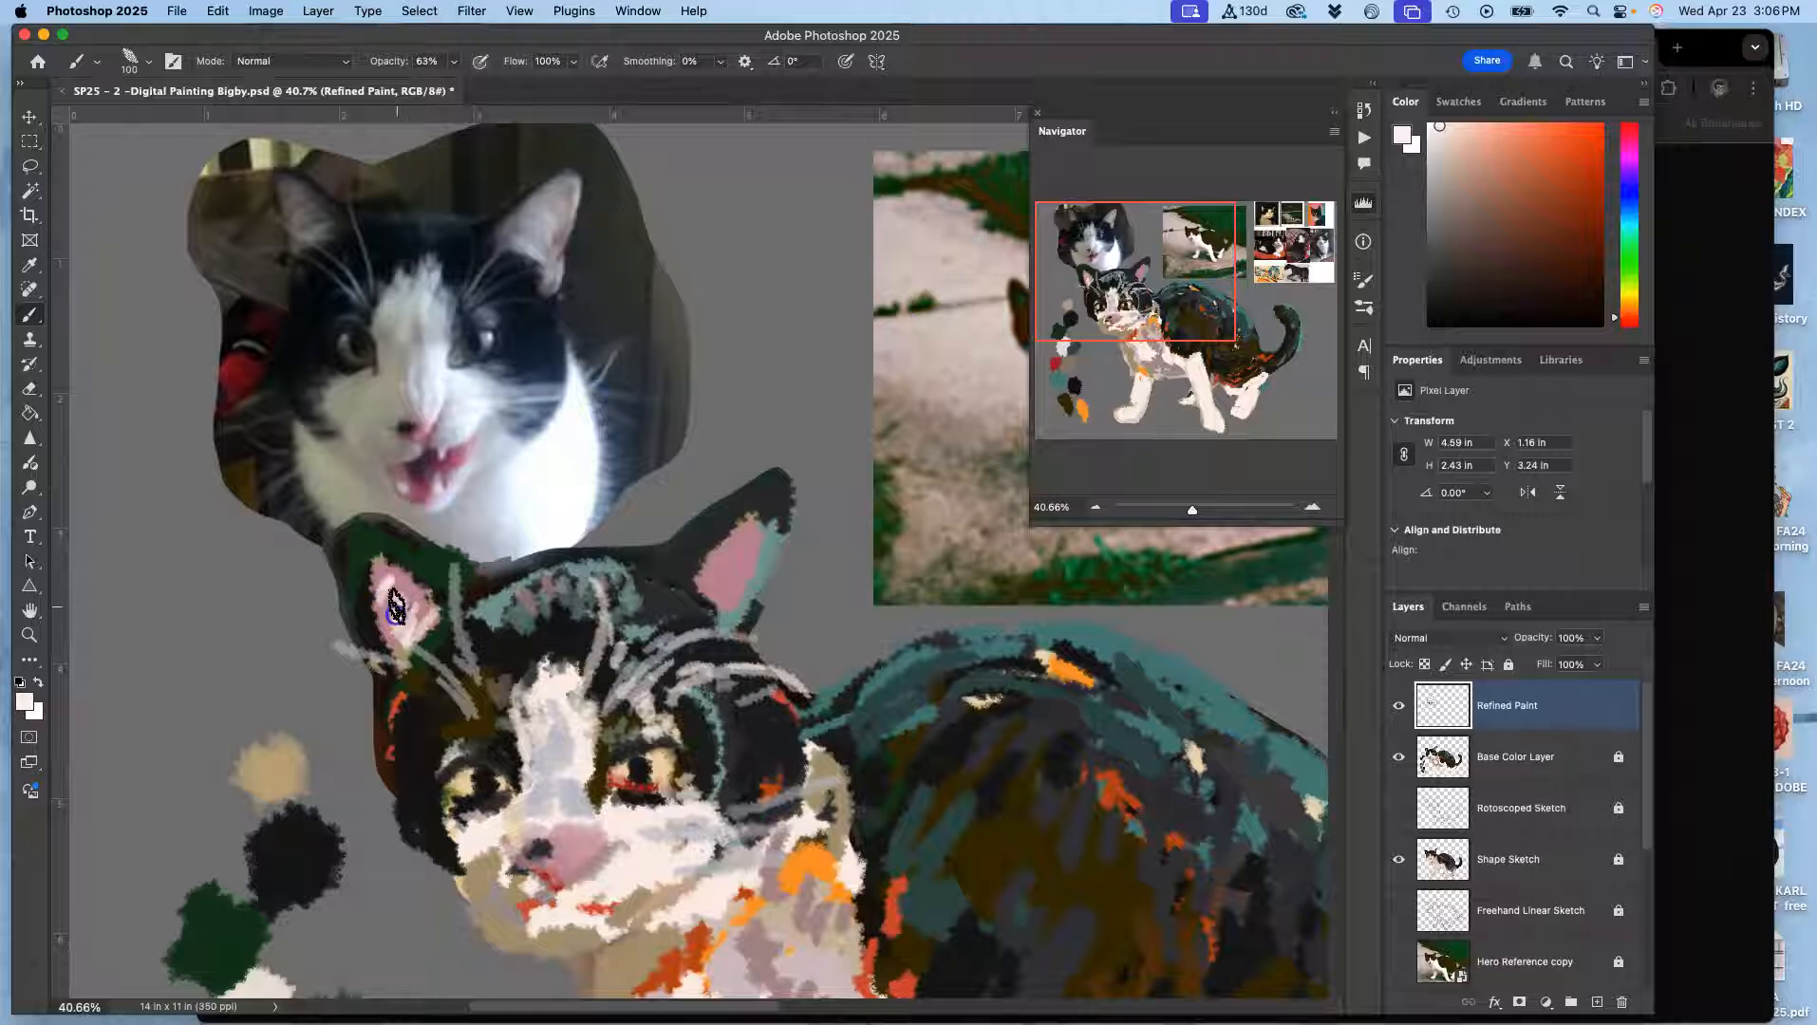
pyautogui.moveTo(770, 616); pyautogui.dragTo(738, 612)
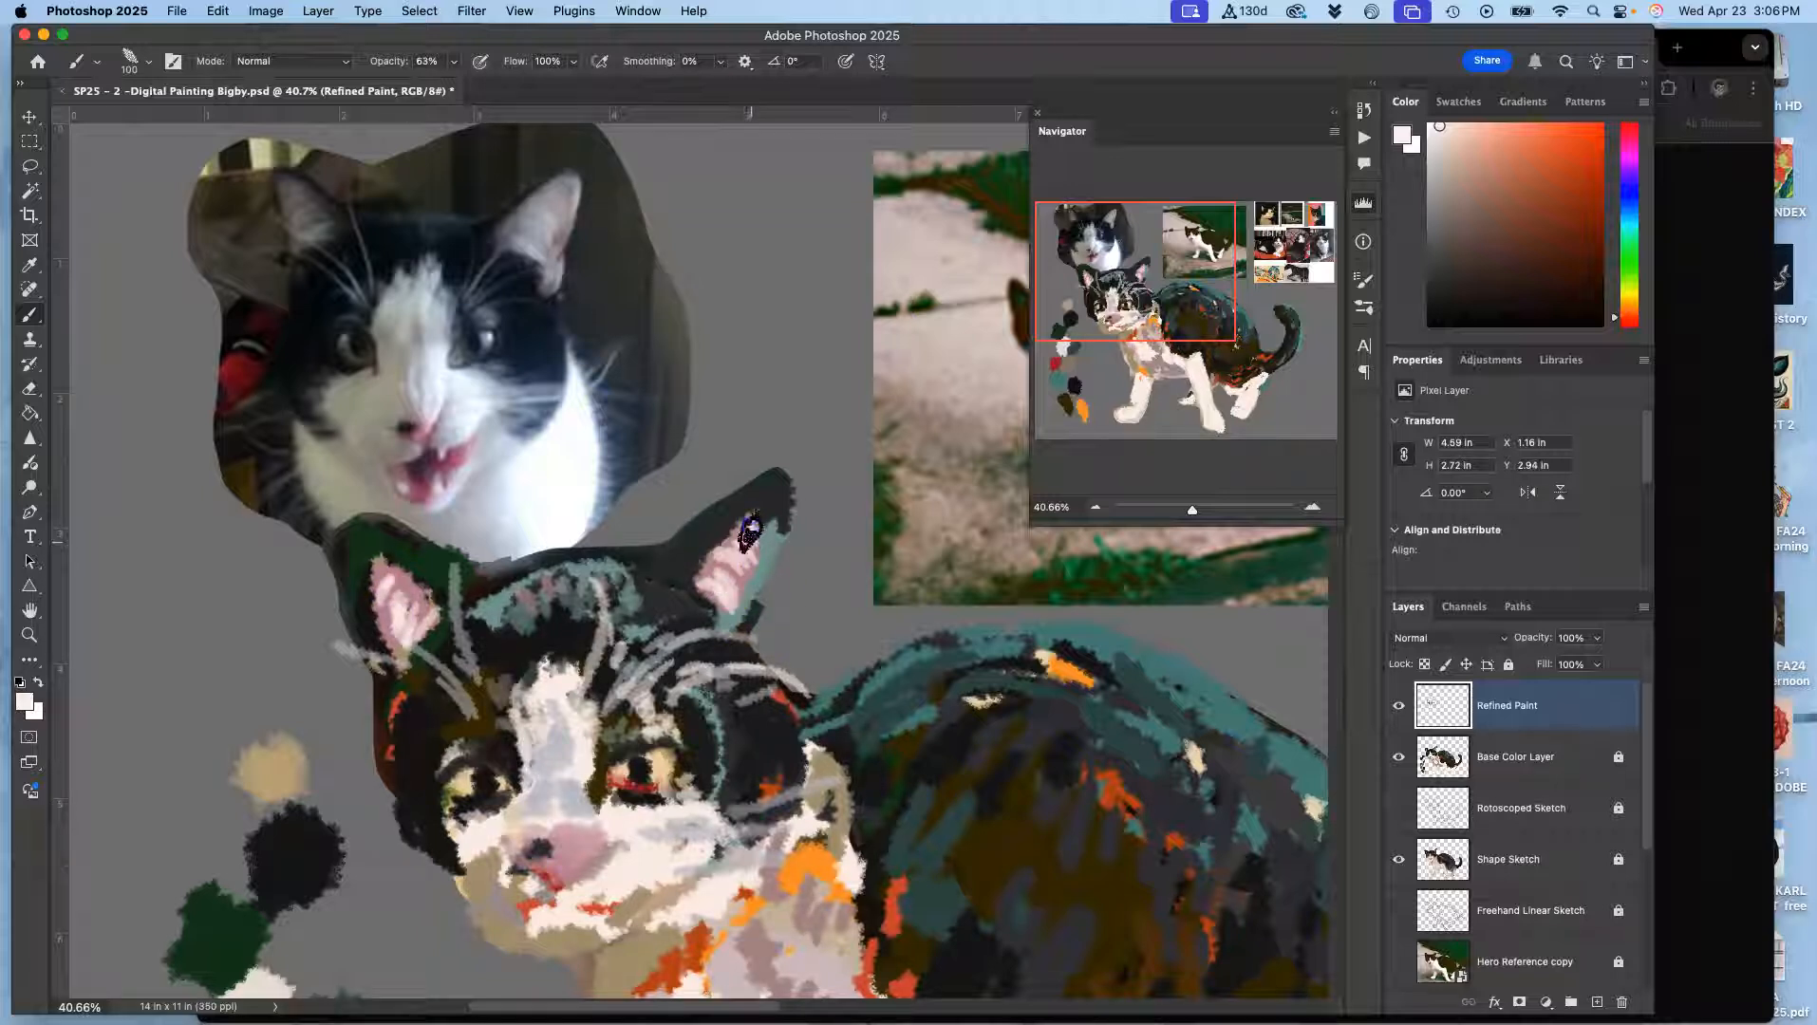
pyautogui.moveTo(696, 572); pyautogui.dragTo(765, 495)
pyautogui.moveTo(759, 574)
pyautogui.mouseDown()
pyautogui.moveTo(766, 512)
pyautogui.moveTo(730, 616)
pyautogui.mouseUp()
pyautogui.click(391, 583)
pyautogui.moveTo(392, 582)
pyautogui.mouseDown()
pyautogui.moveTo(383, 562)
pyautogui.moveTo(426, 598)
pyautogui.moveTo(364, 568)
pyautogui.mouseUp()
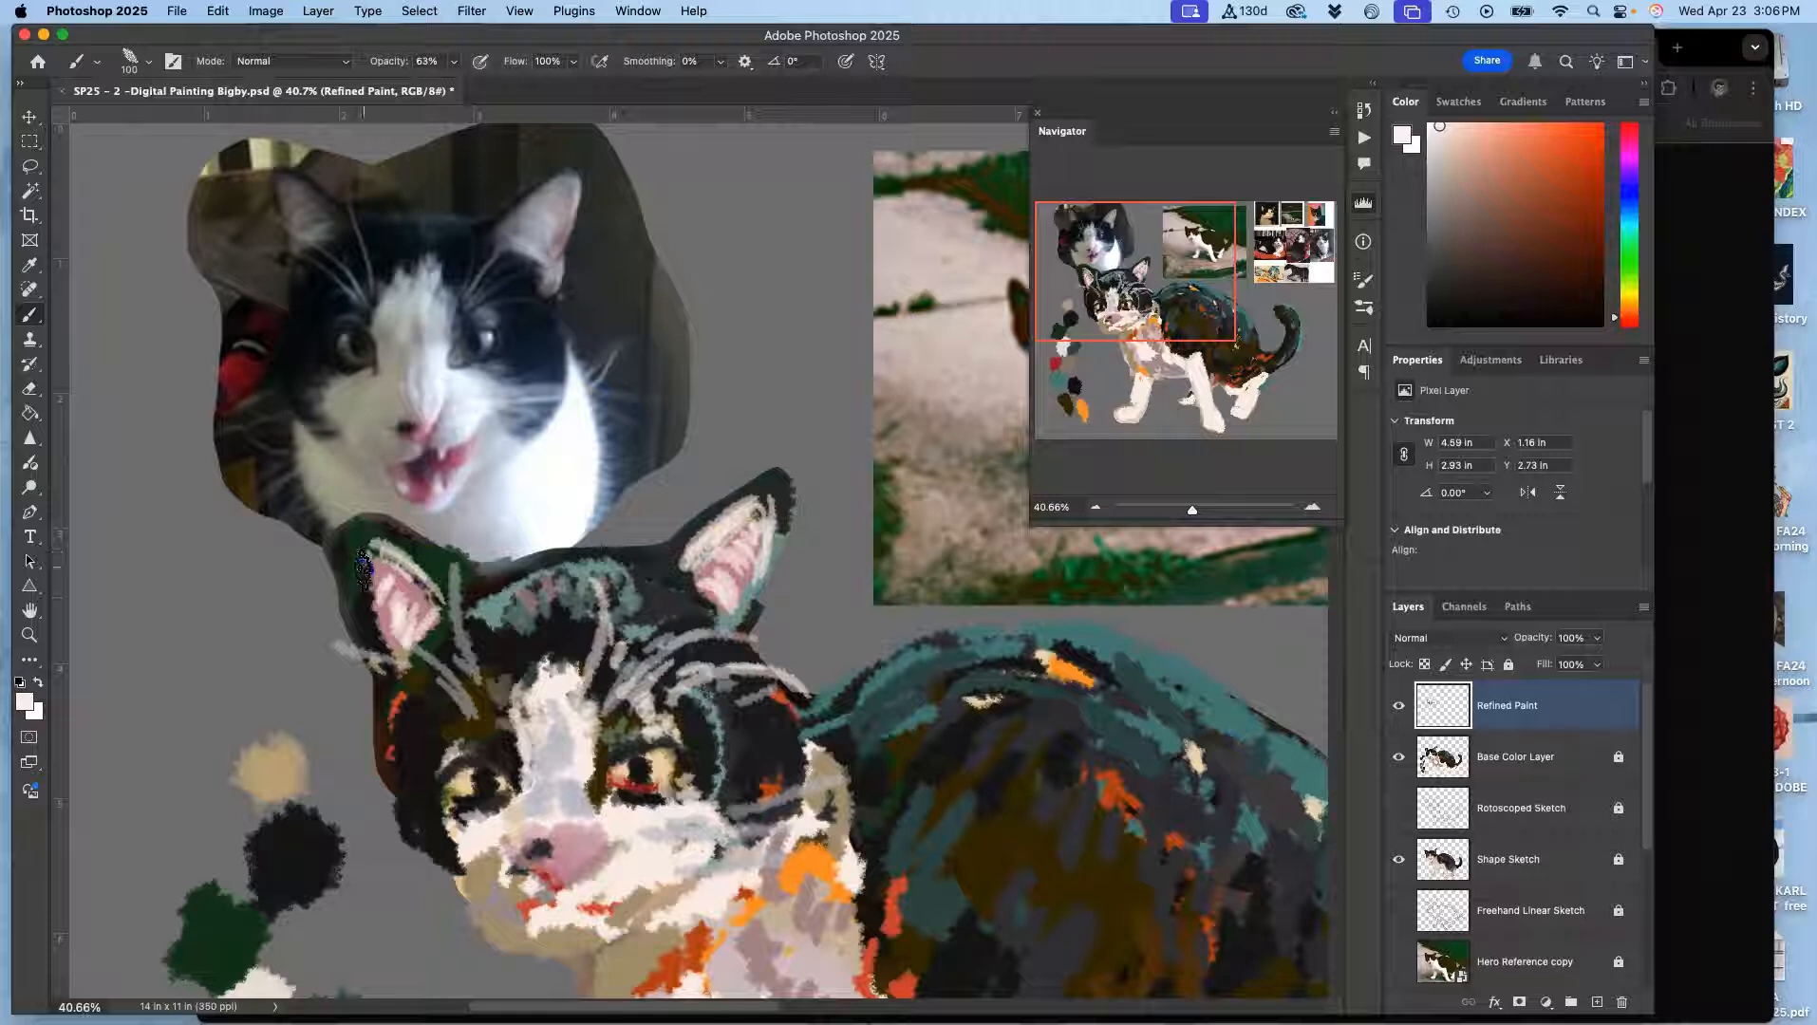
# Add sampled color strokes around the left ear and break up the forehead's teal patch with sampled gray-teal and near-black
pyautogui.keyDown('alt'); pyautogui.click(370, 631); pyautogui.keyUp('alt')
pyautogui.moveTo(356, 584)
pyautogui.mouseDown()
pyautogui.moveTo(390, 532)
pyautogui.moveTo(449, 597)
pyautogui.moveTo(589, 667)
pyautogui.moveTo(581, 637)
pyautogui.moveTo(490, 587)
pyautogui.mouseUp()
pyautogui.keyDown('alt'); pyautogui.click(492, 595); pyautogui.keyUp('alt')
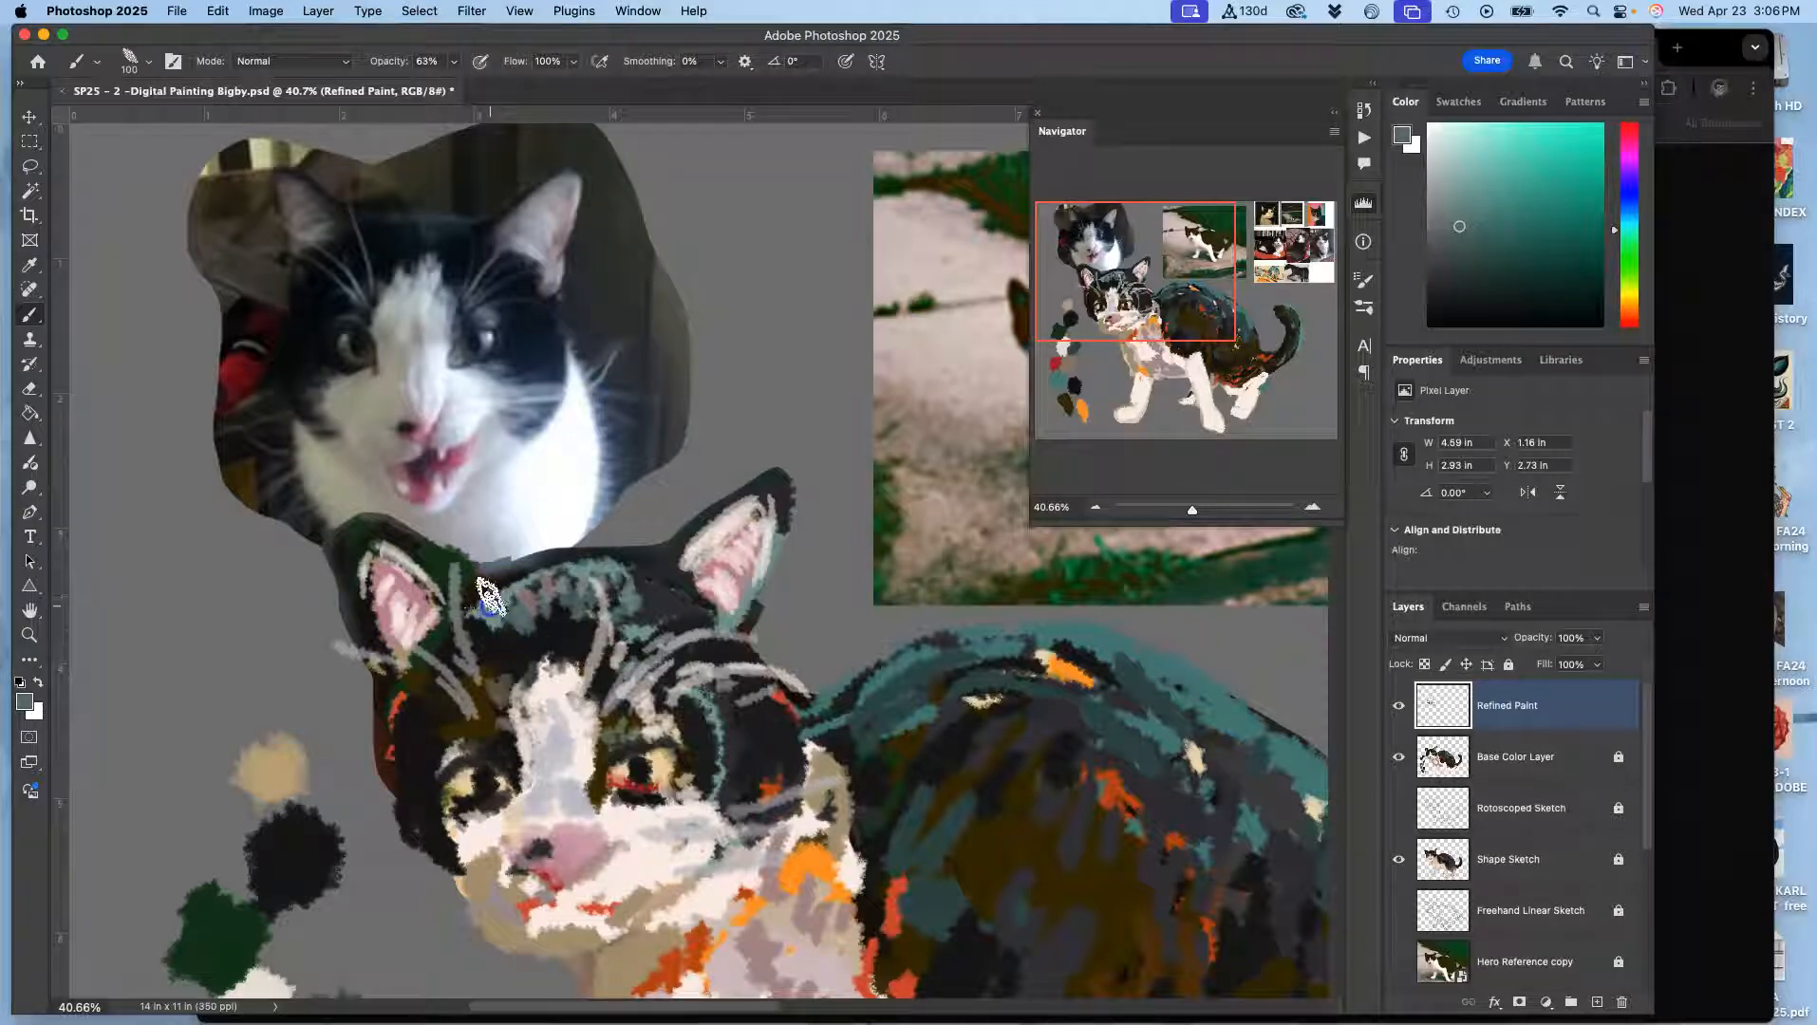
pyautogui.click(492, 653)
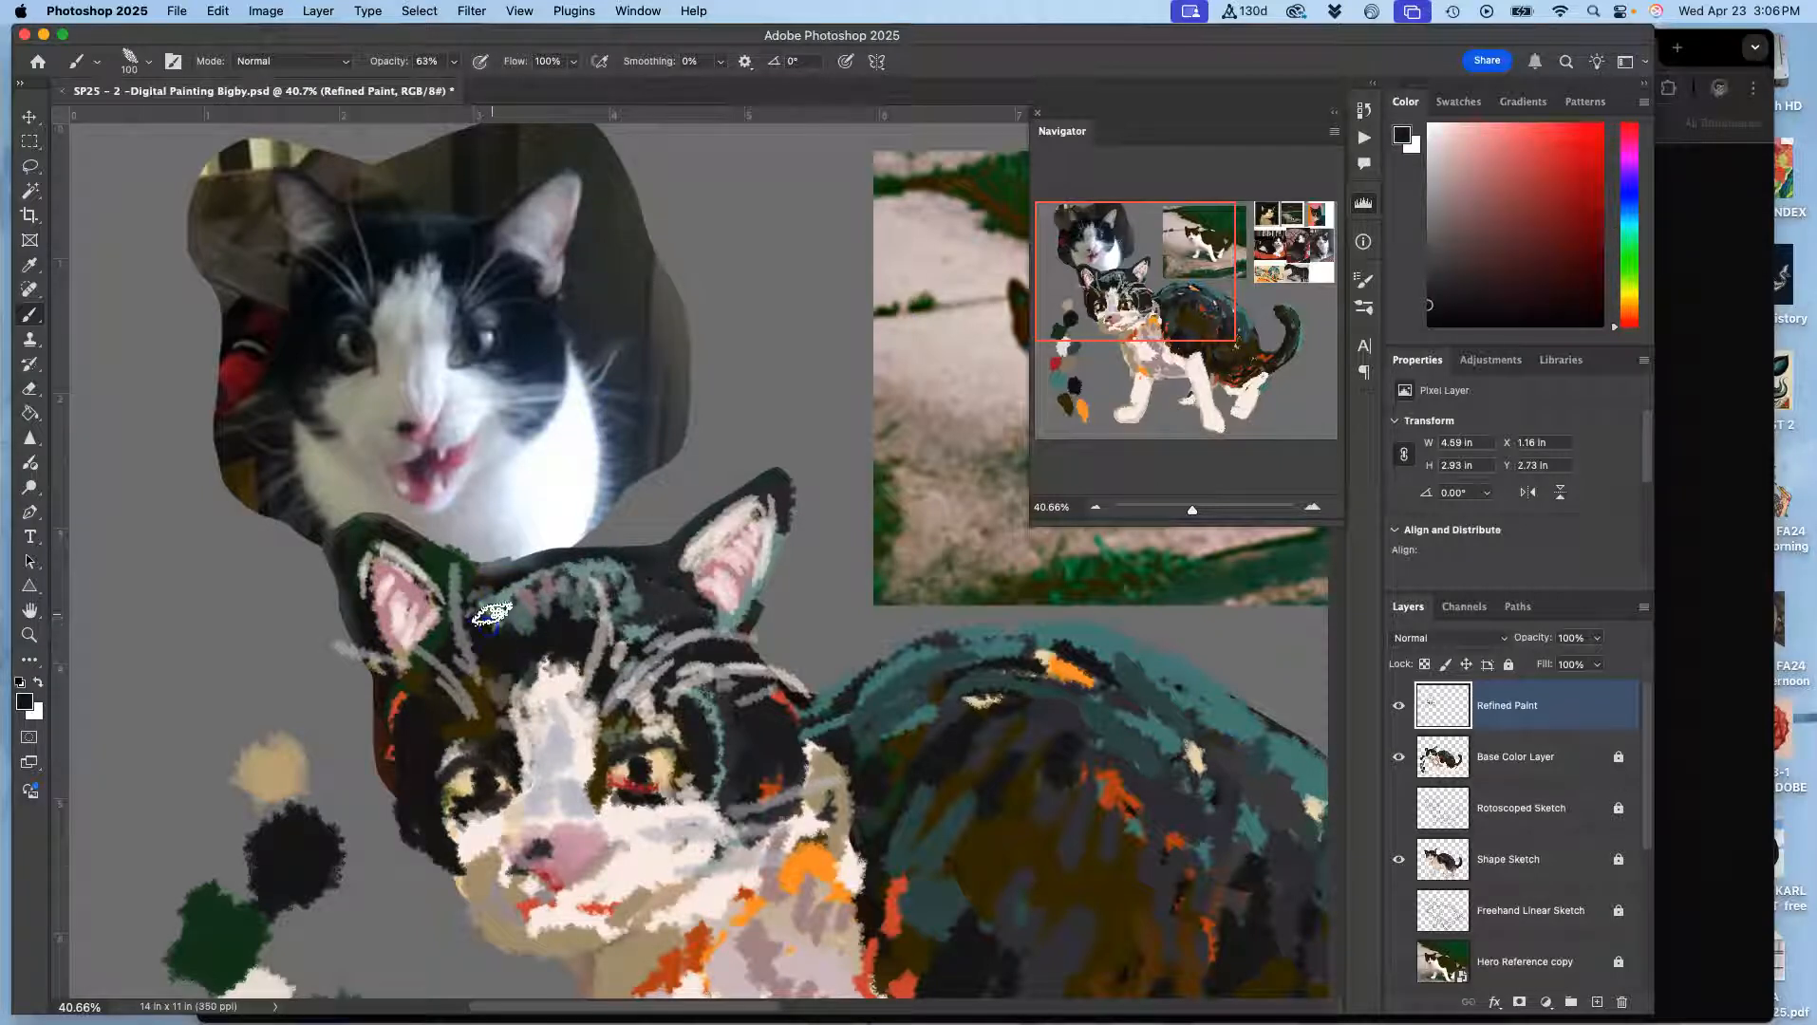
pyautogui.keyDown('alt'); pyautogui.click(541, 588); pyautogui.keyUp('alt')
pyautogui.keyDown('alt'); pyautogui.click(556, 621); pyautogui.keyUp('alt')
pyautogui.moveTo(539, 634)
pyautogui.mouseDown()
pyautogui.moveTo(612, 696)
pyautogui.moveTo(580, 733)
pyautogui.moveTo(583, 694)
pyautogui.moveTo(541, 757)
pyautogui.mouseUp()
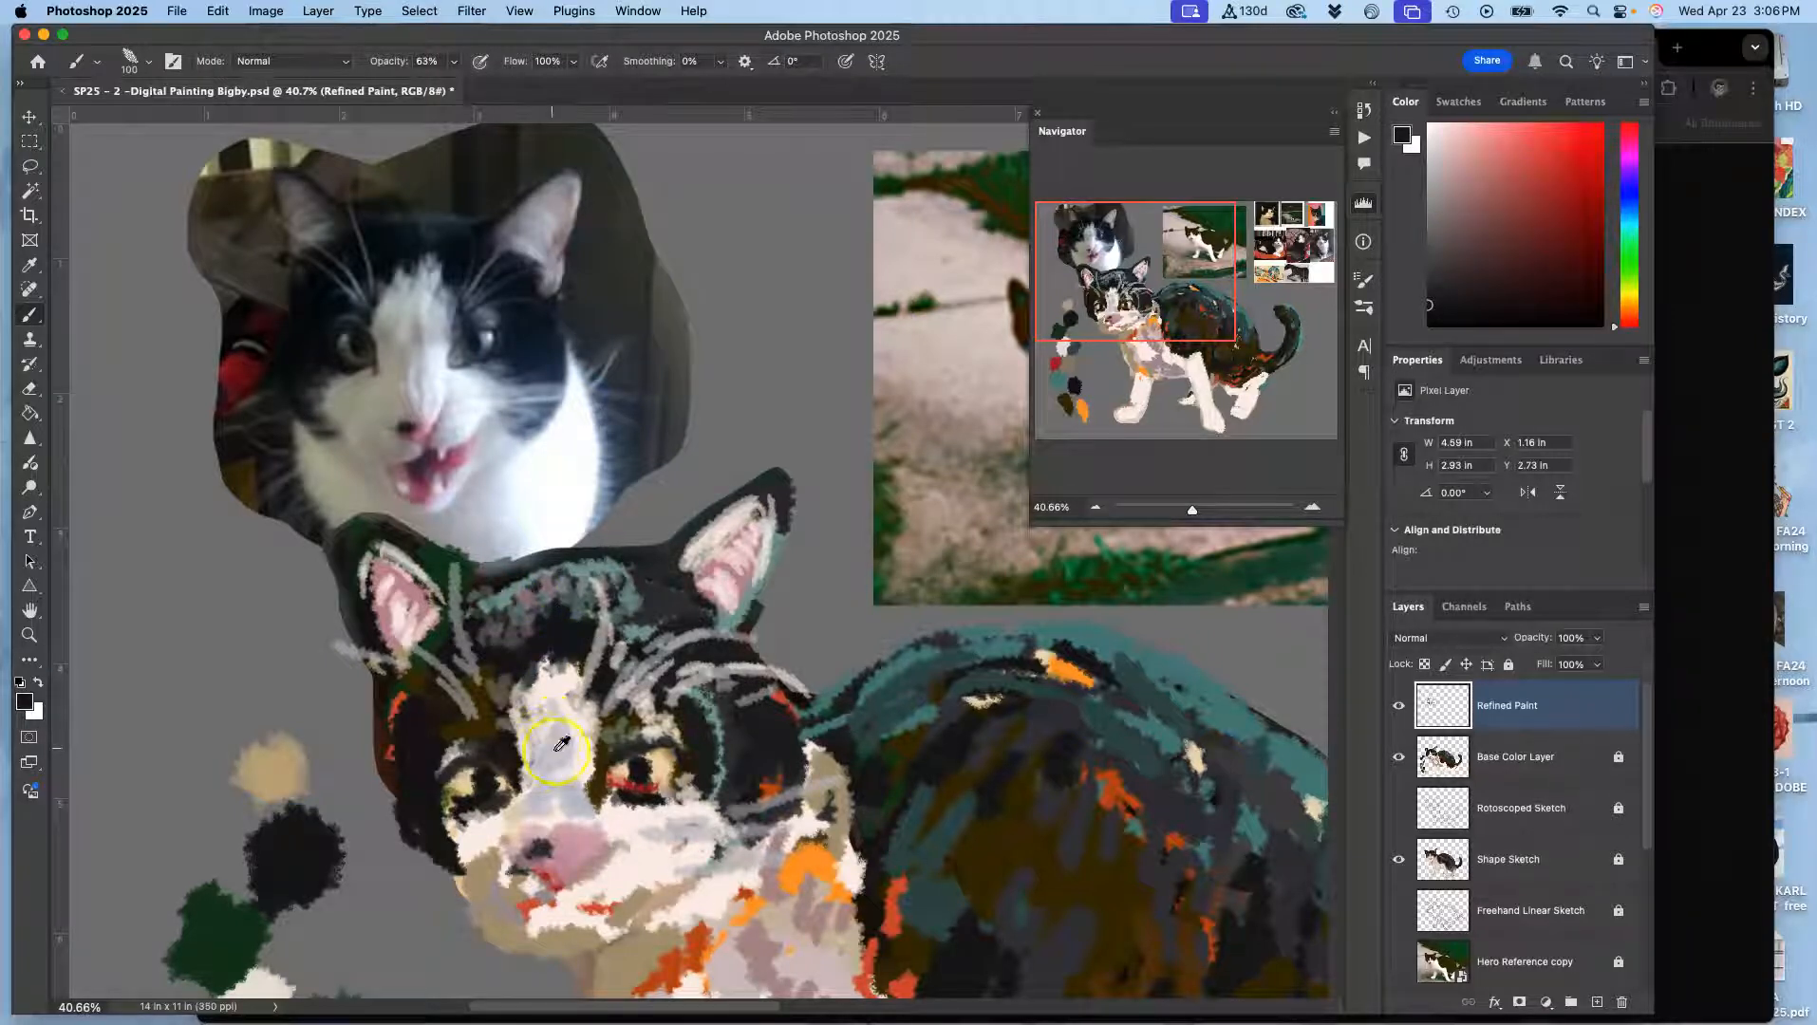
# Model the blaze and the area around the nose with sampled olive brown, off-white and pale lavender gray
pyautogui.keyDown('alt'); pyautogui.click(591, 766); pyautogui.keyUp('alt')
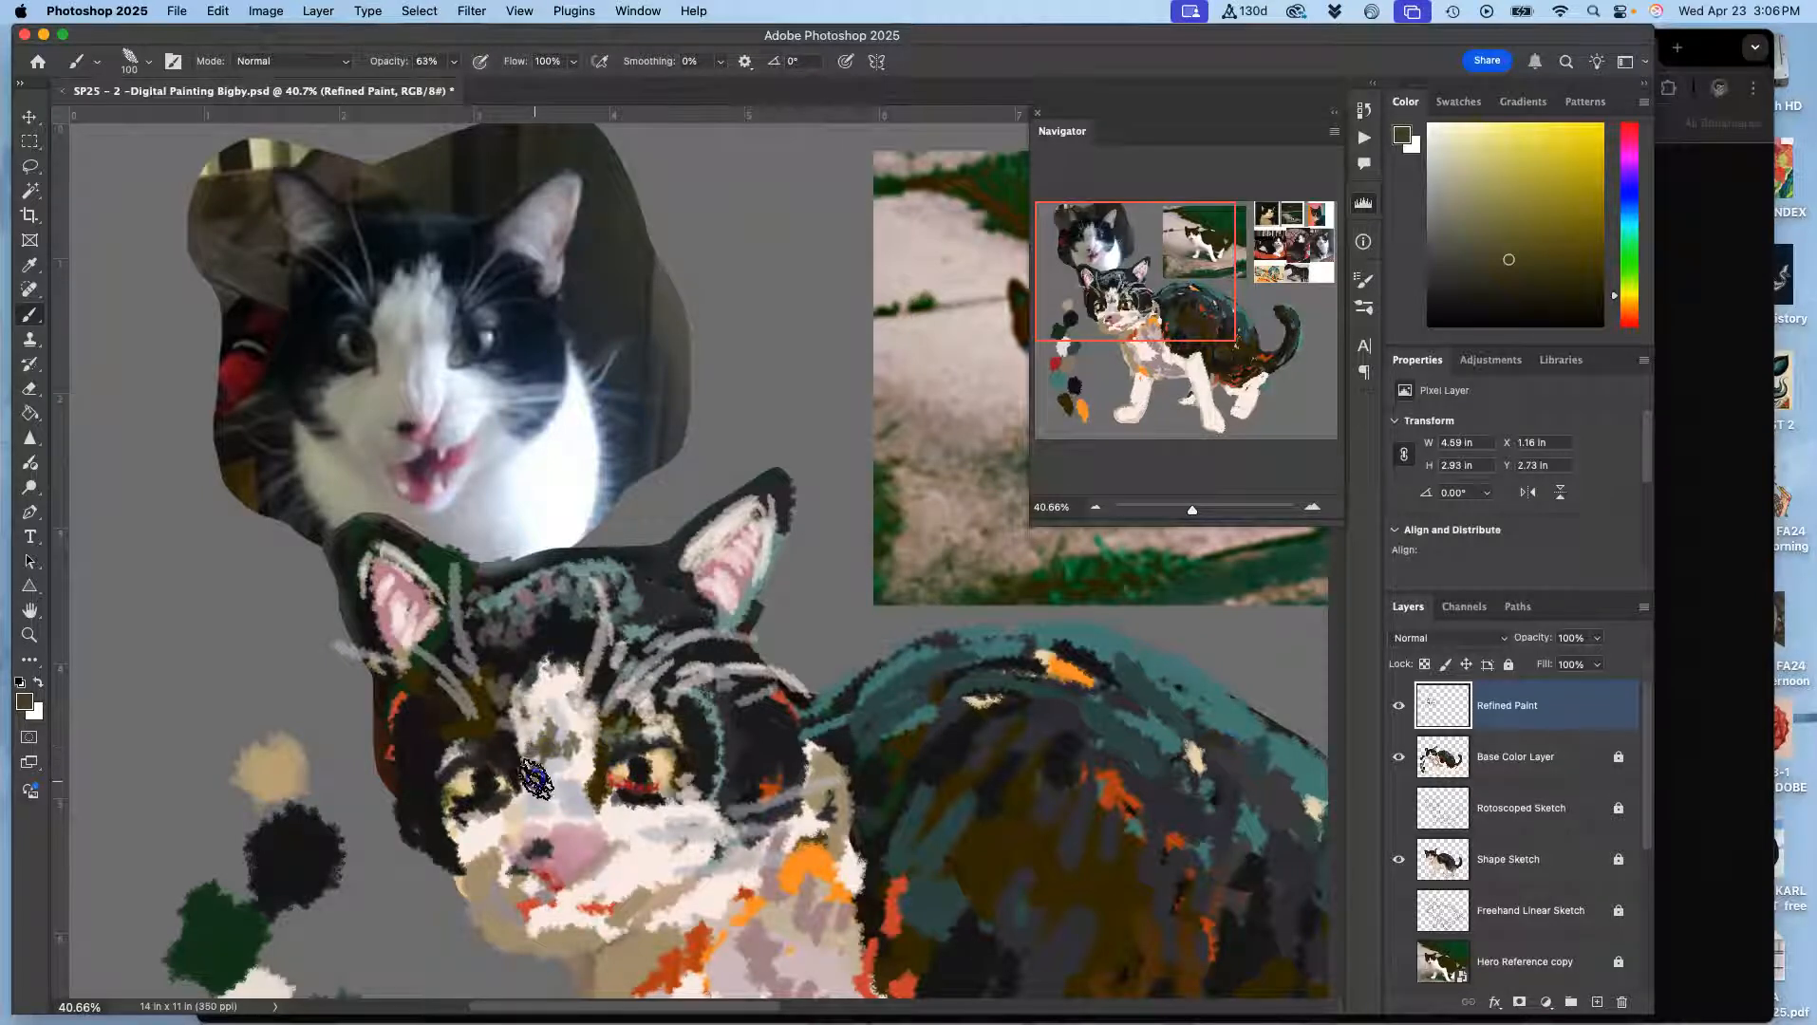
pyautogui.moveTo(548, 762); pyautogui.dragTo(549, 796)
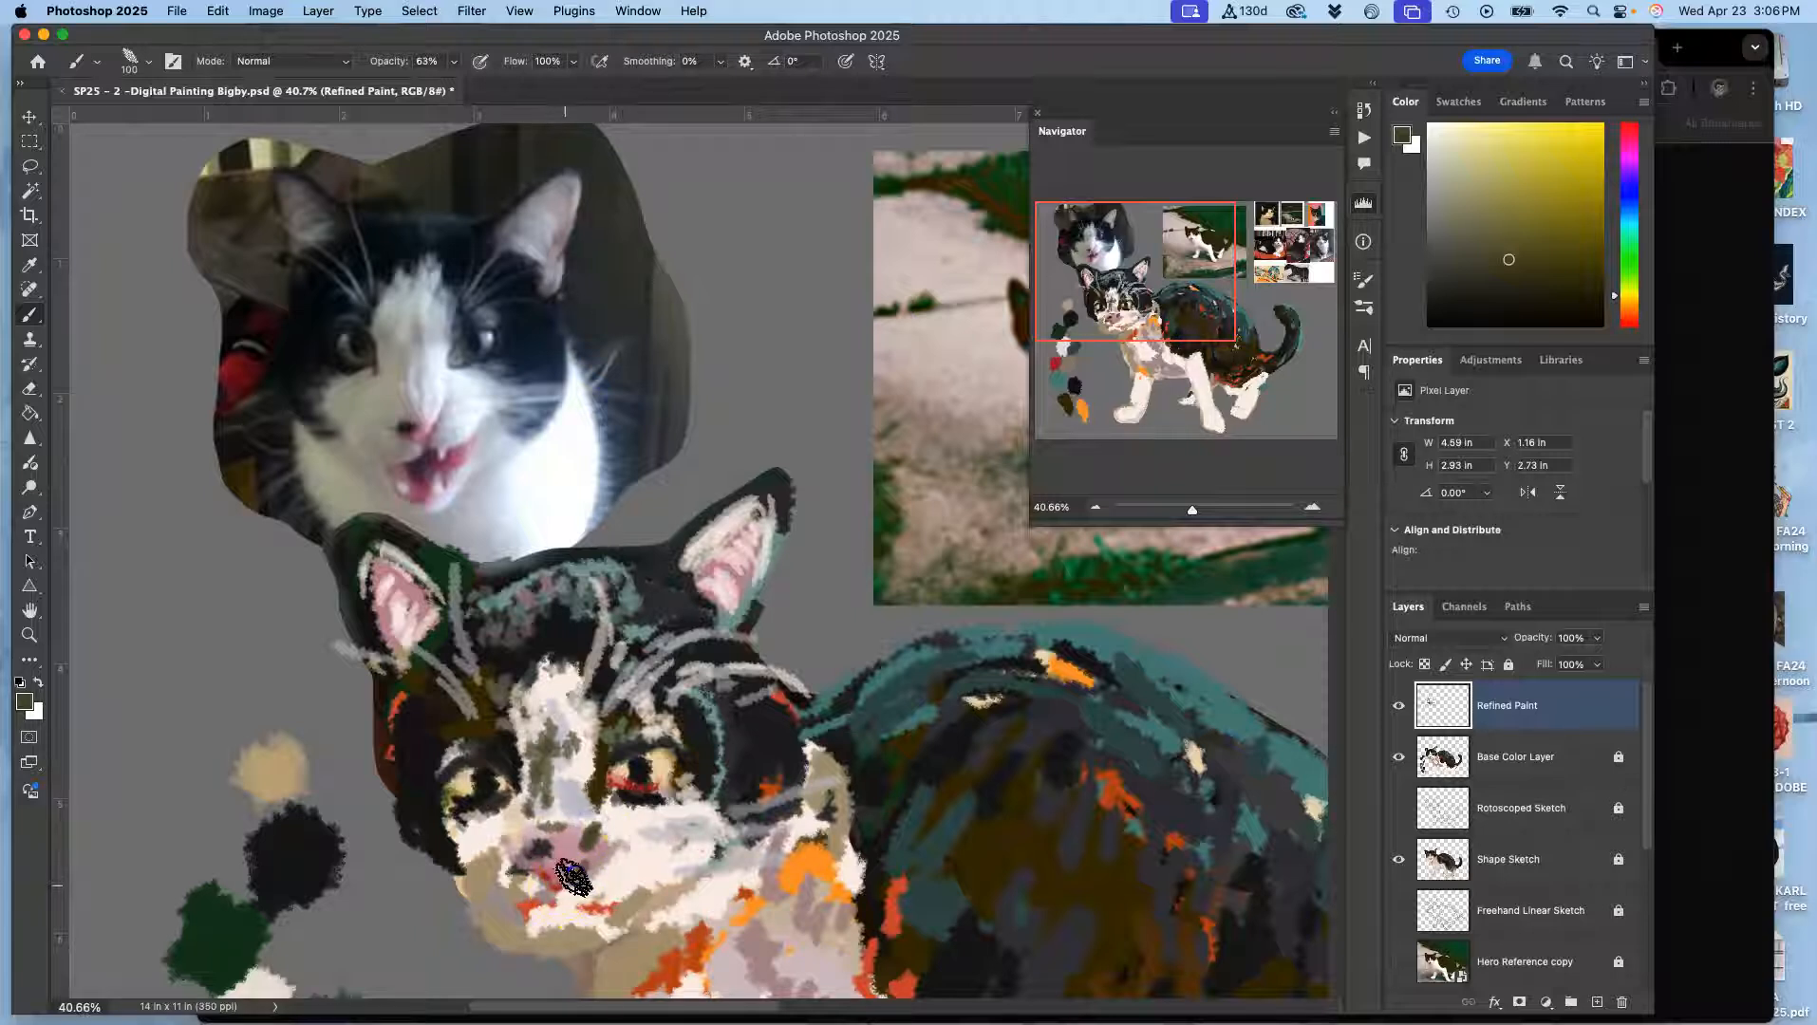
pyautogui.keyDown('alt'); pyautogui.click(630, 824); pyautogui.keyUp('alt')
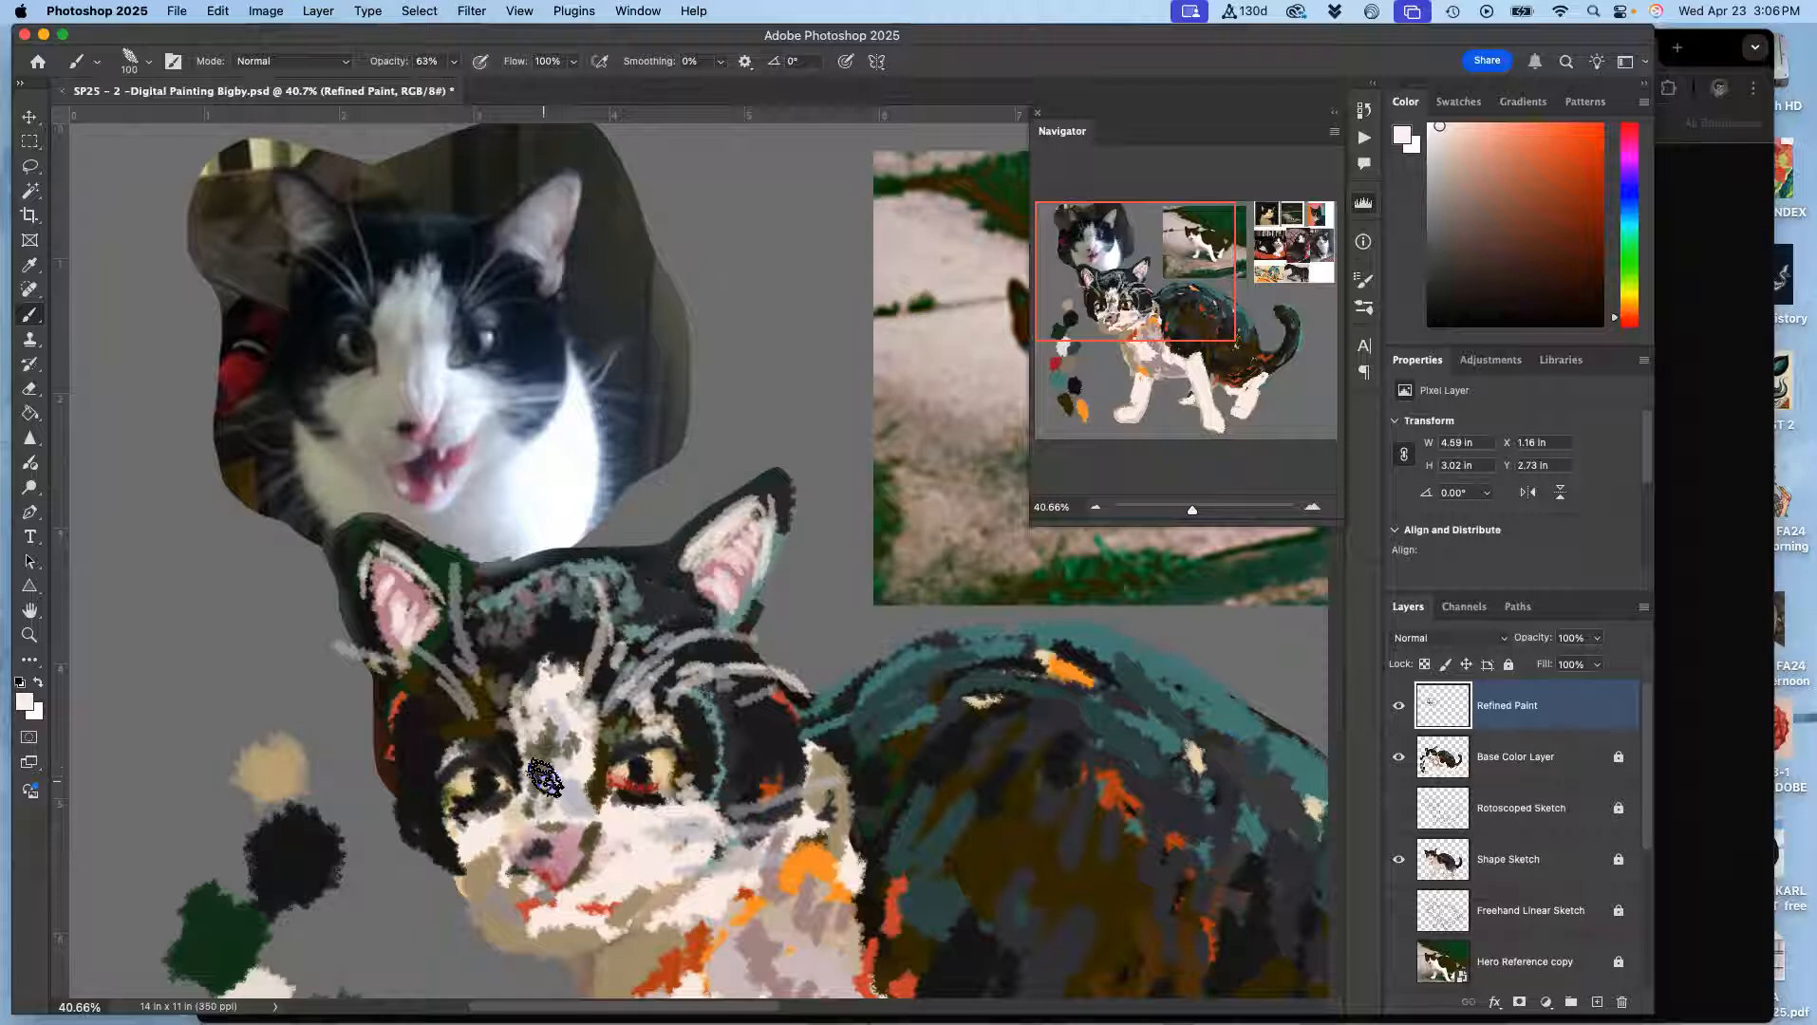
pyautogui.moveTo(549, 753); pyautogui.dragTo(547, 742)
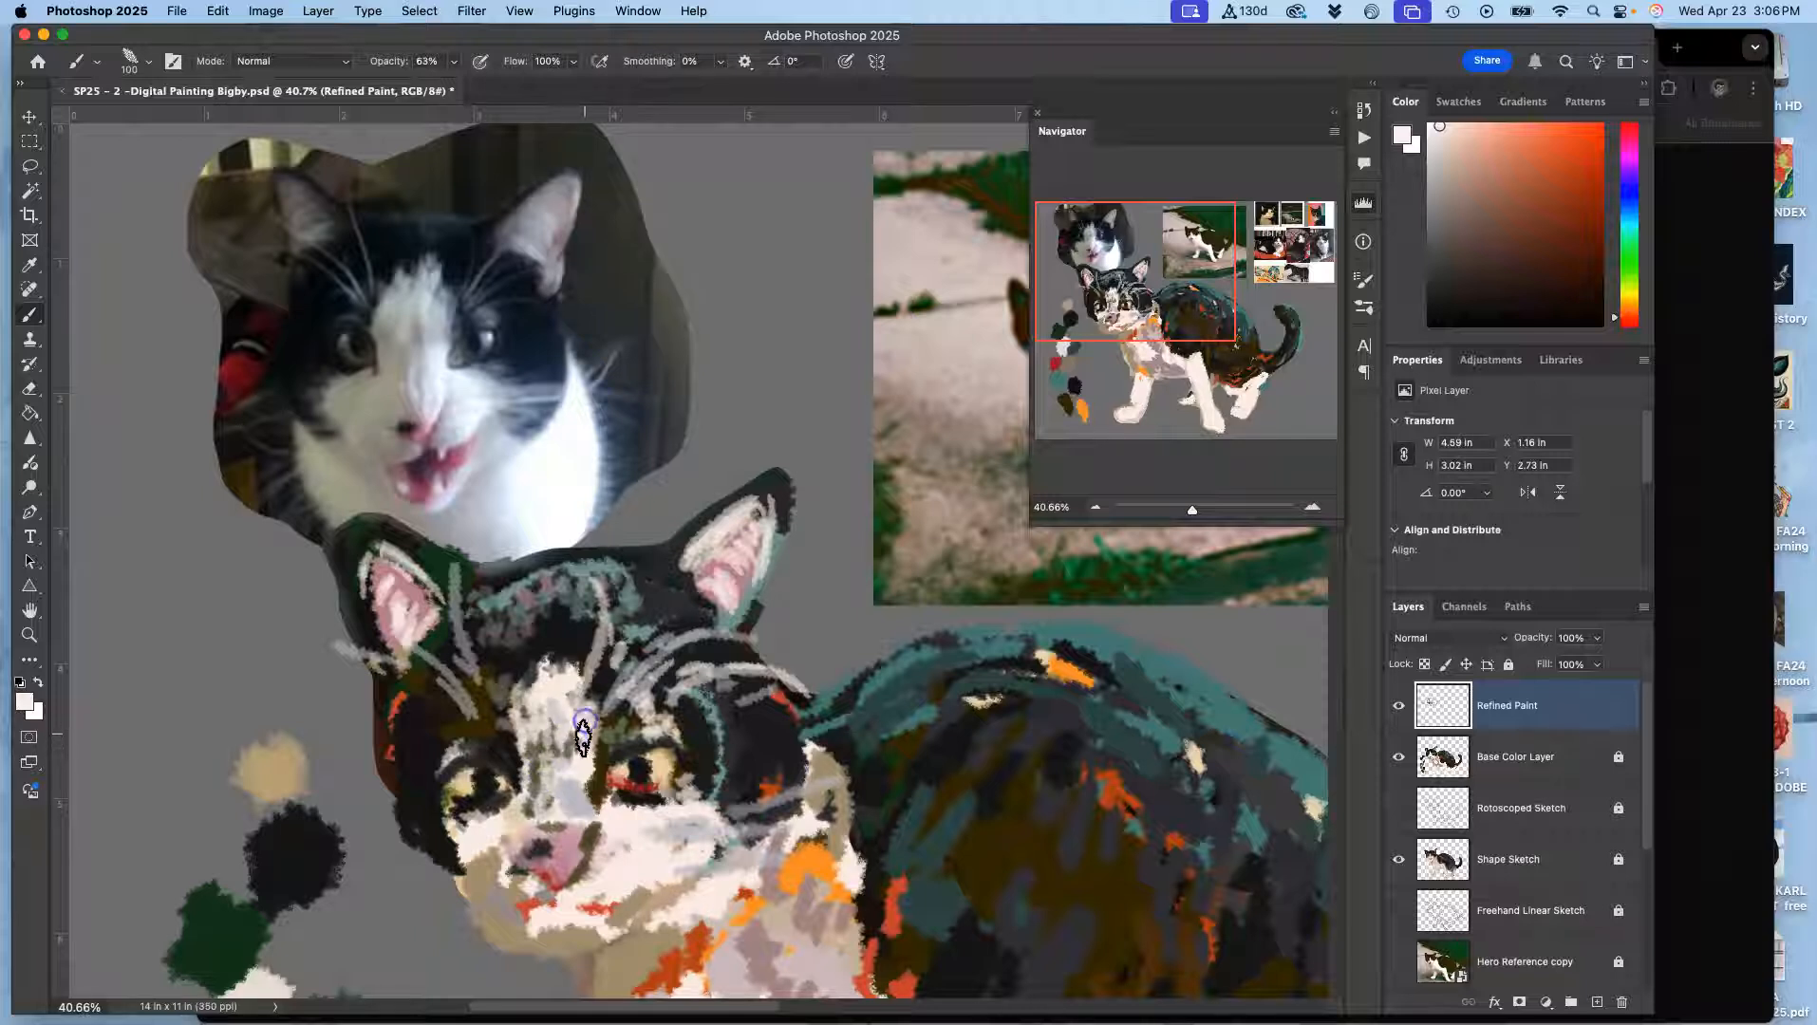
pyautogui.keyDown('alt'); pyautogui.click(558, 771); pyautogui.keyUp('alt')
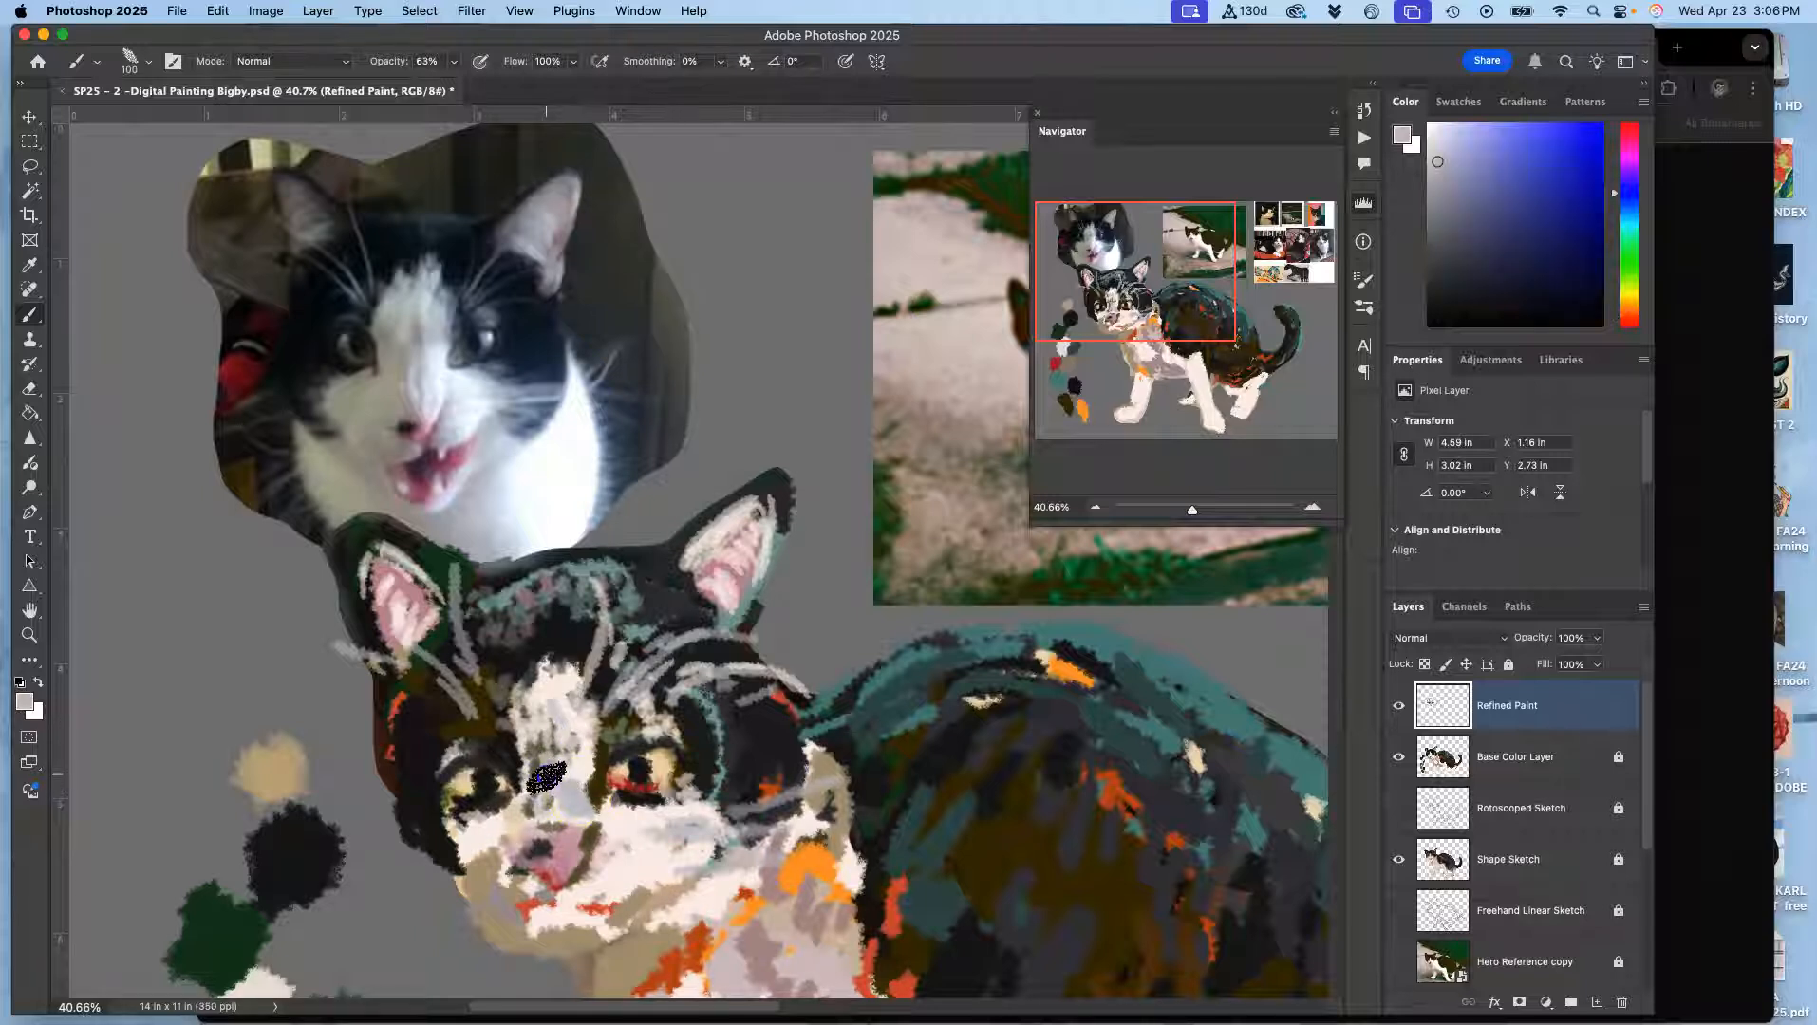
pyautogui.moveTo(538, 741); pyautogui.dragTo(542, 752)
pyautogui.moveTo(613, 812)
pyautogui.mouseDown()
pyautogui.moveTo(584, 835)
pyautogui.moveTo(471, 848)
pyautogui.mouseUp()
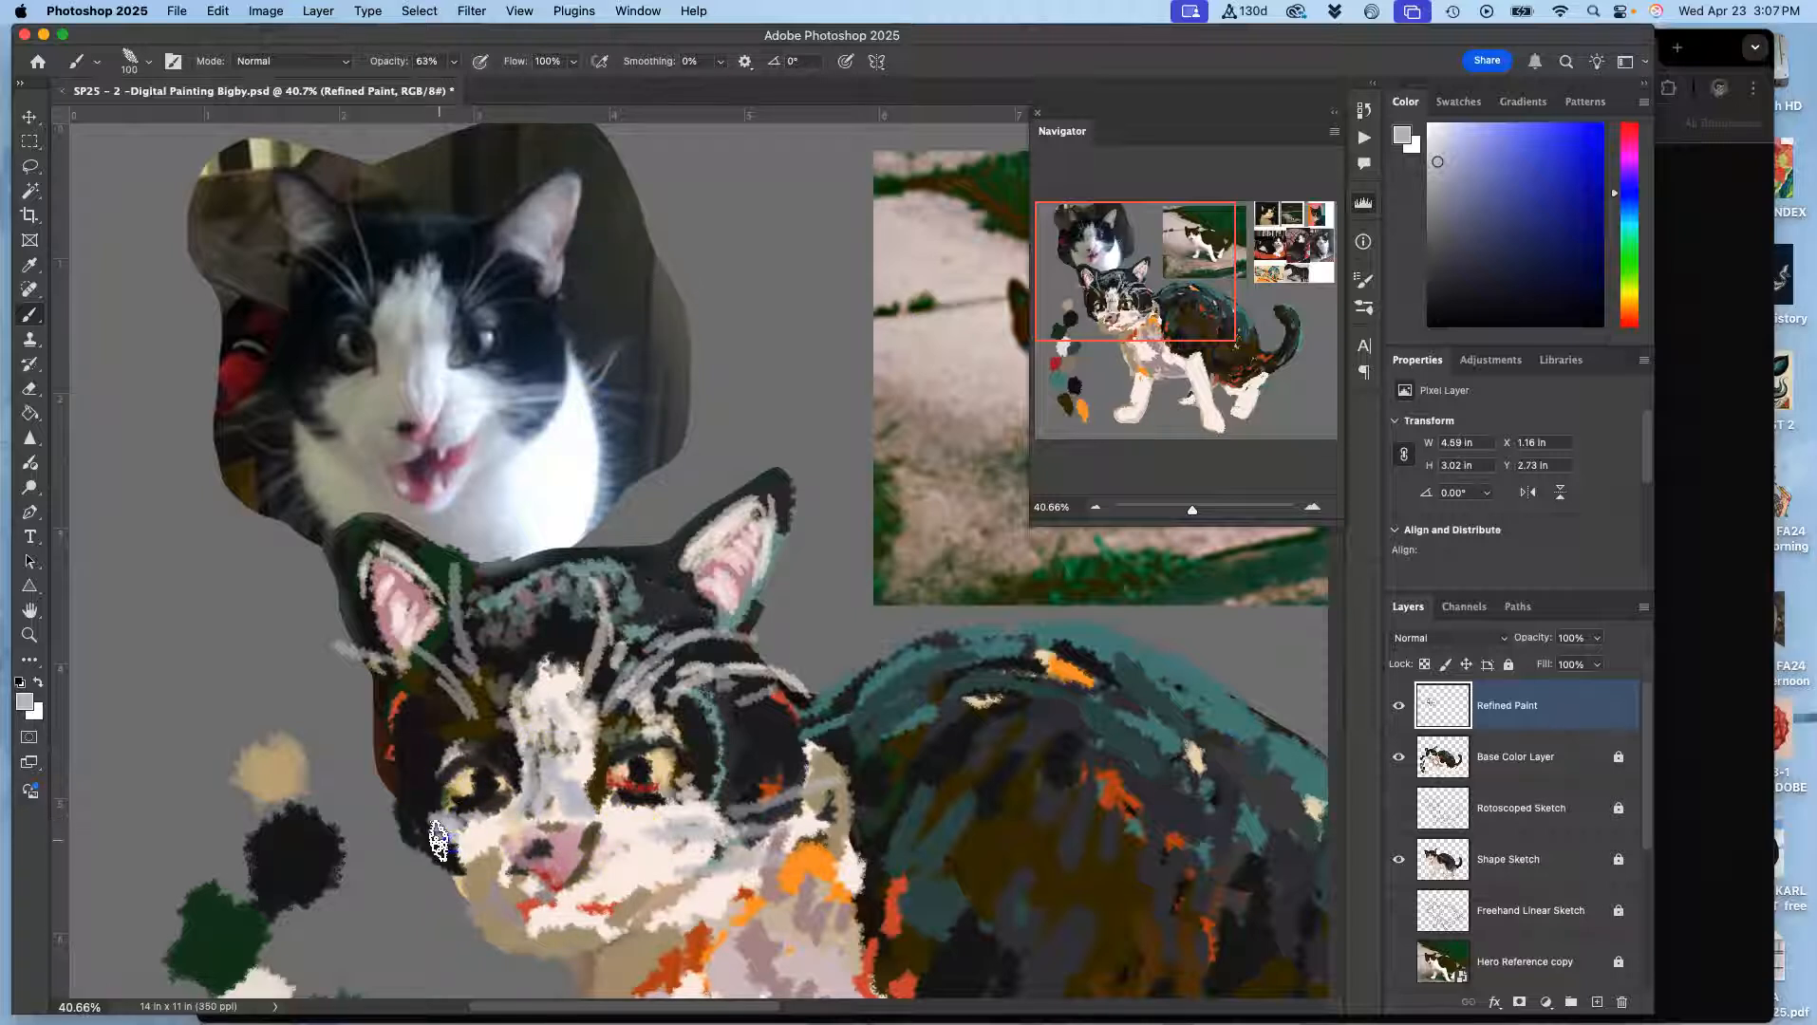
# Build up the left cheek and muzzle with sampled off-white, and shade them with pale gray sampled from the blaze
pyautogui.keyDown('alt'); pyautogui.click(467, 841); pyautogui.keyUp('alt')
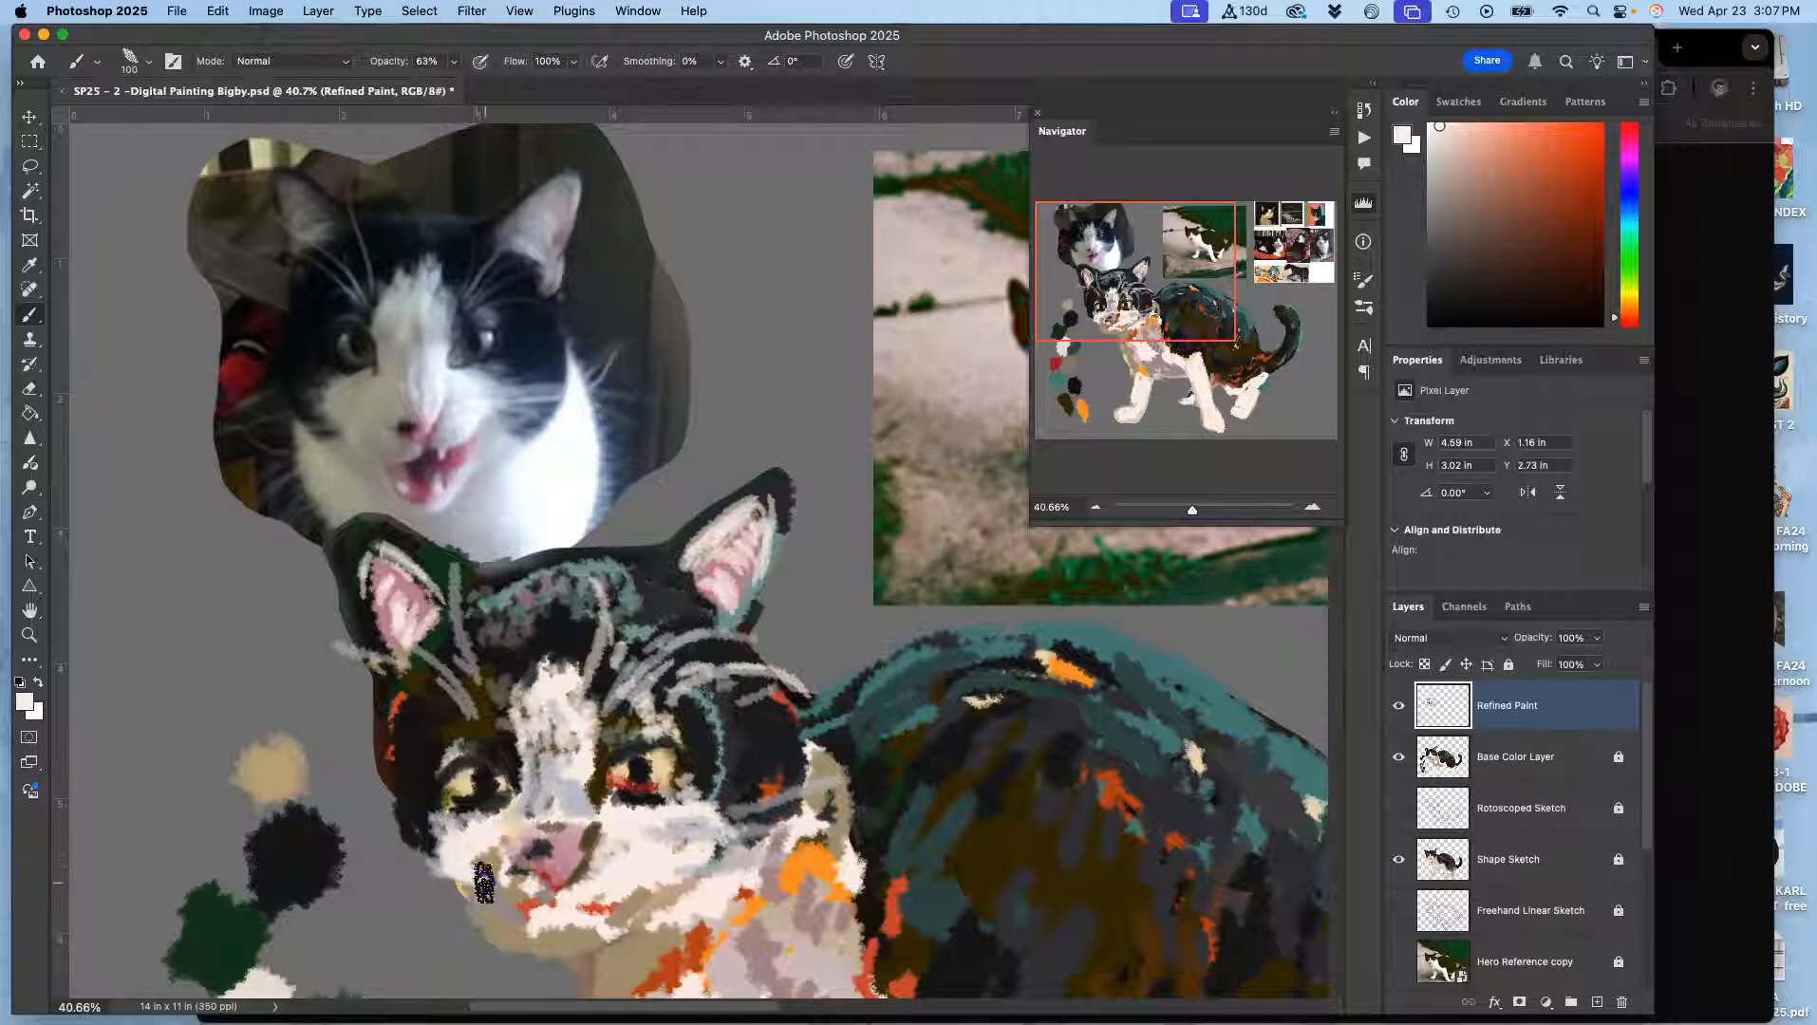
pyautogui.moveTo(478, 885); pyautogui.dragTo(500, 910)
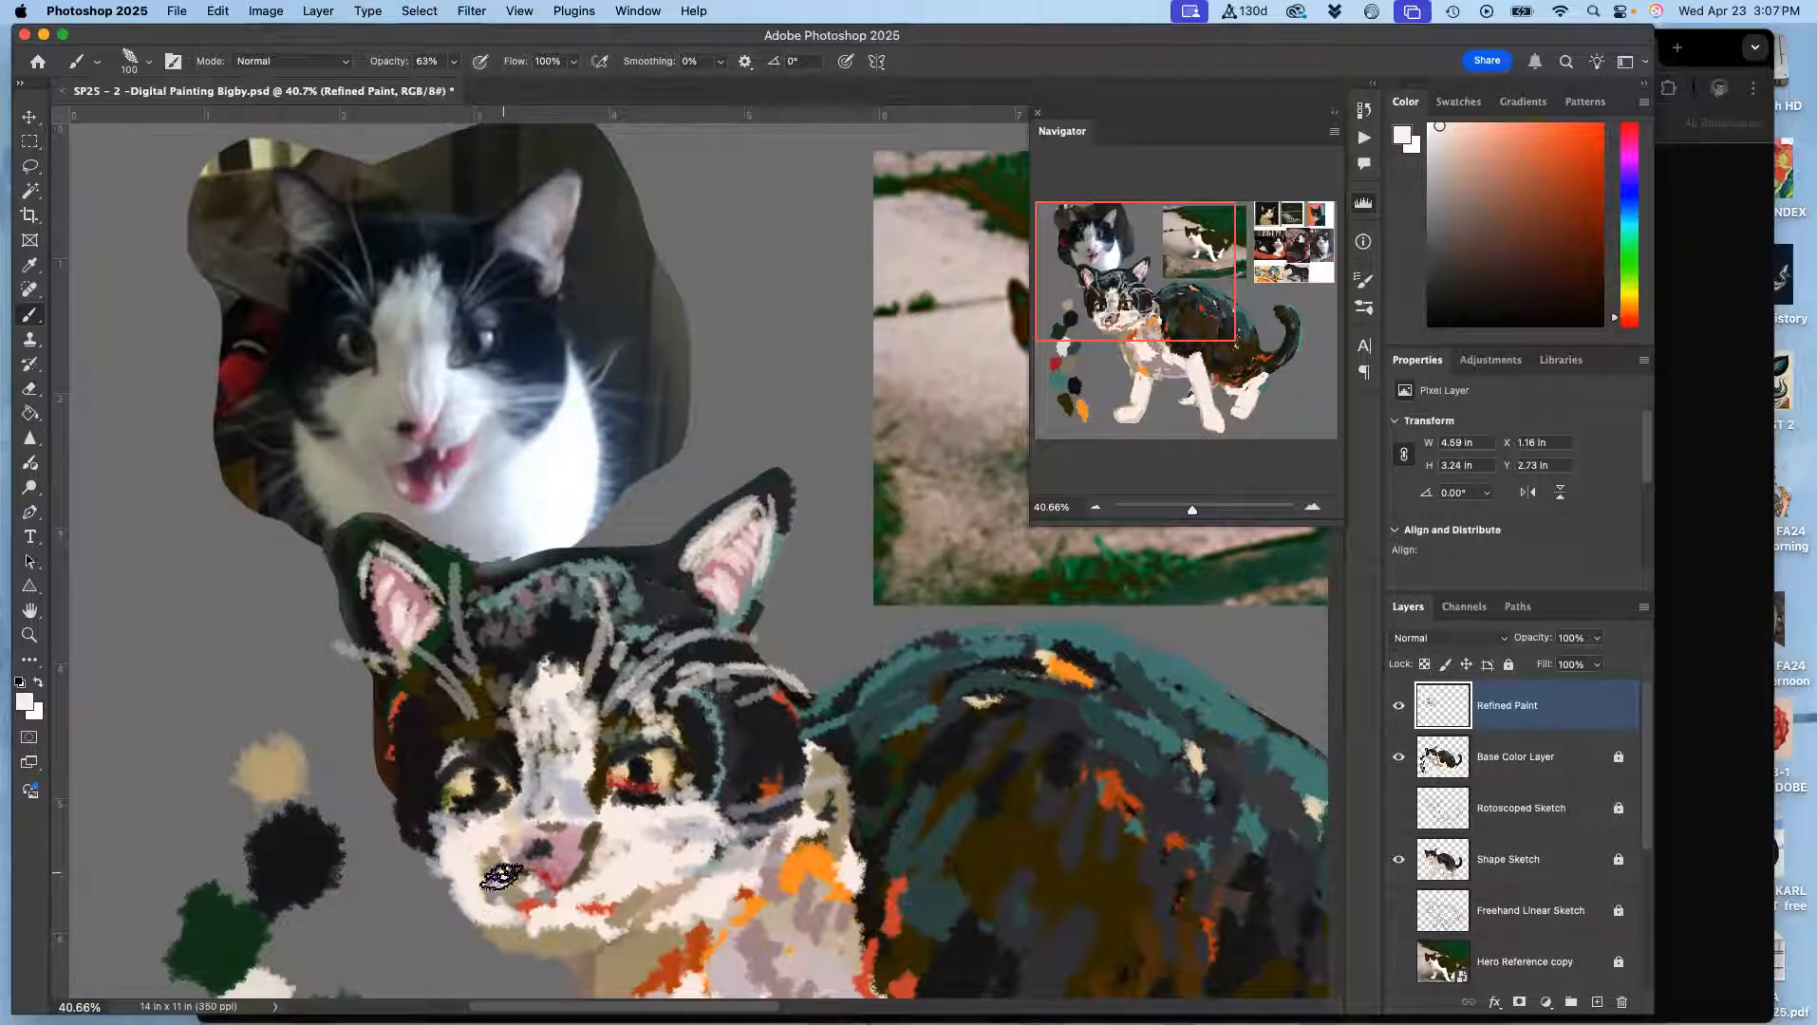
pyautogui.moveTo(511, 893)
pyautogui.mouseDown()
pyautogui.moveTo(511, 846)
pyautogui.moveTo(559, 837)
pyautogui.moveTo(547, 856)
pyautogui.moveTo(522, 828)
pyautogui.mouseUp()
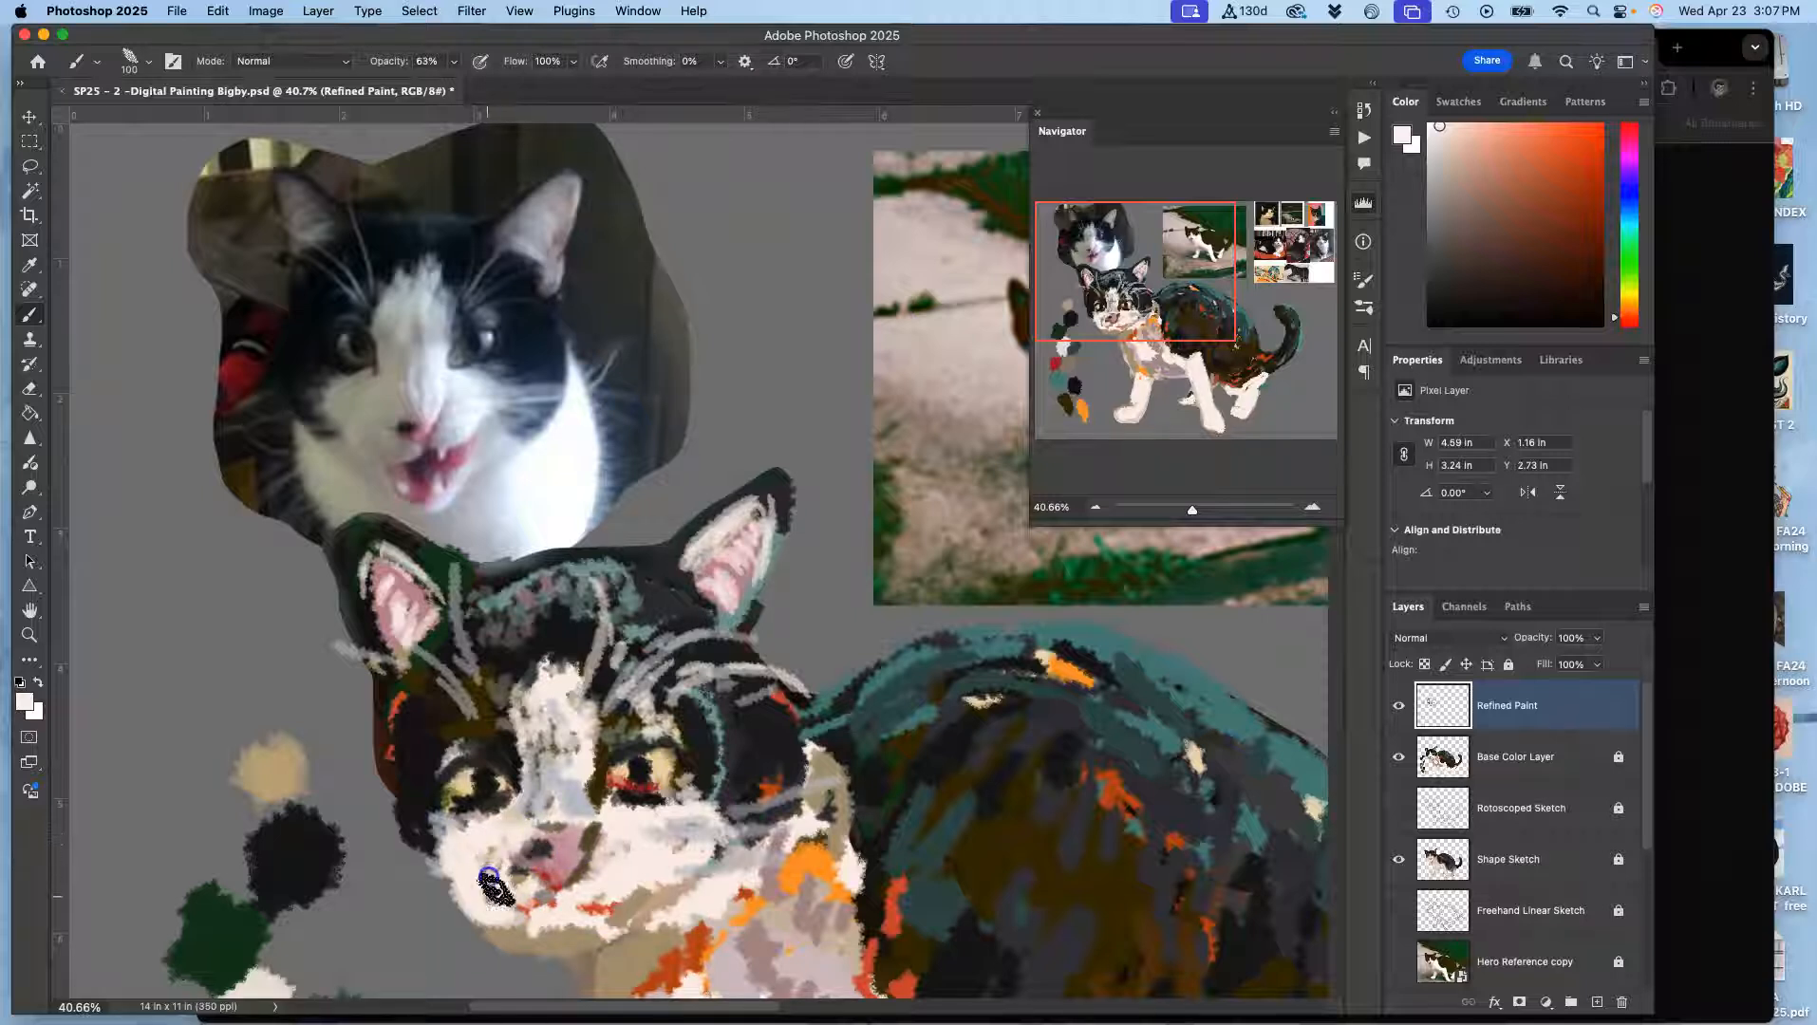
pyautogui.keyDown('alt'); pyautogui.click(563, 786); pyautogui.keyUp('alt')
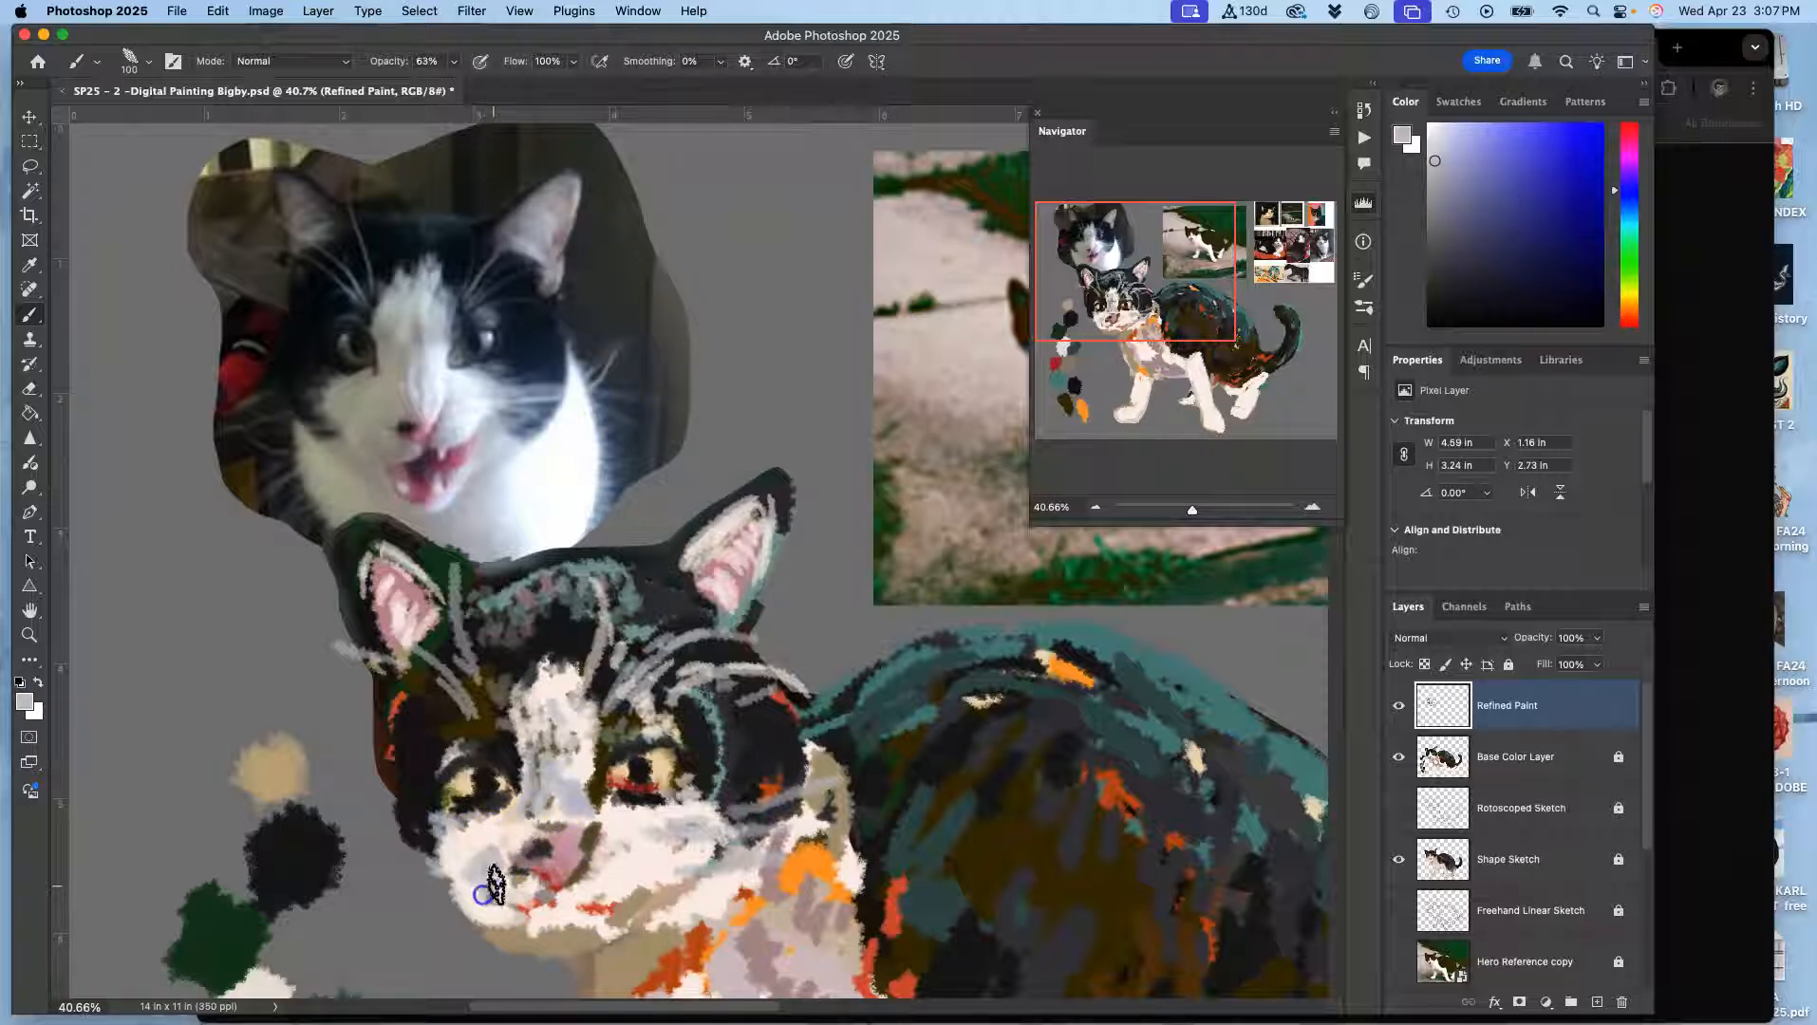
pyautogui.moveTo(532, 828); pyautogui.dragTo(529, 807)
# Paint pale gray fur strokes around and above the left eye, and sample near-black for the left cheek's outer edge
pyautogui.moveTo(442, 758)
pyautogui.mouseDown()
pyautogui.moveTo(432, 776)
pyautogui.moveTo(459, 751)
pyautogui.moveTo(504, 775)
pyautogui.mouseUp()
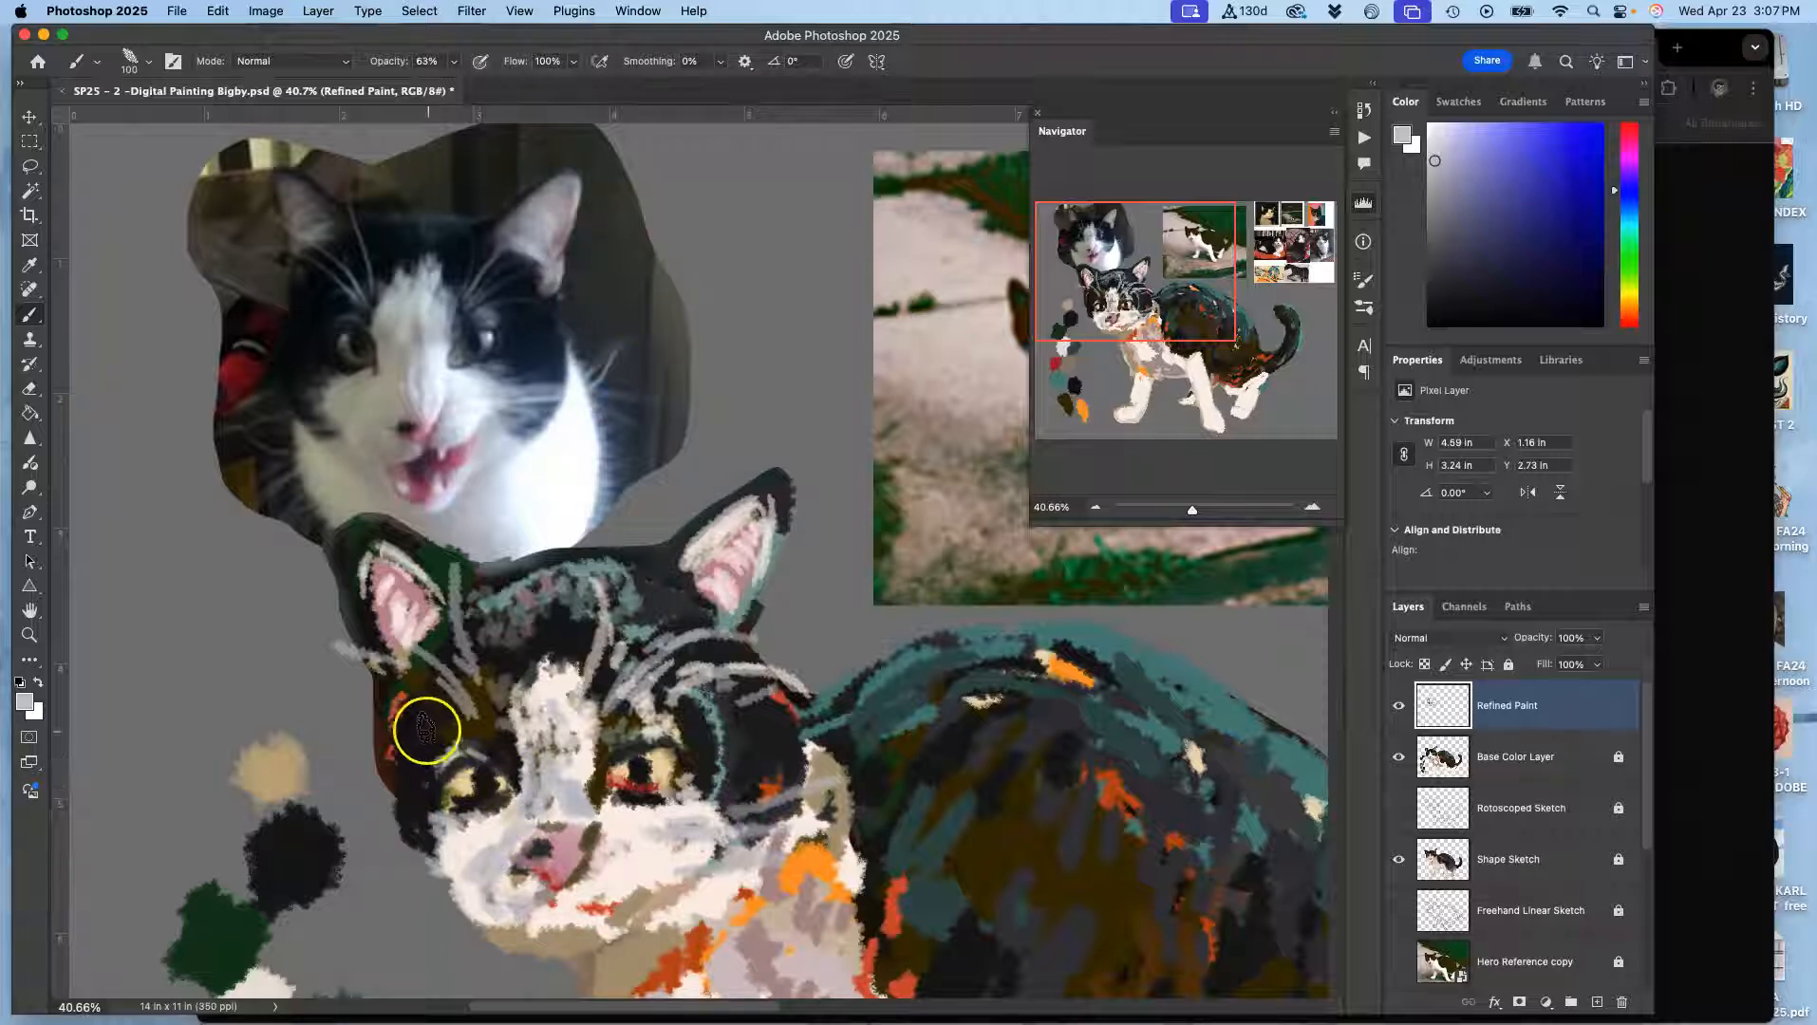
pyautogui.moveTo(406, 719)
pyautogui.mouseDown()
pyautogui.moveTo(450, 705)
pyautogui.moveTo(500, 734)
pyautogui.moveTo(482, 711)
pyautogui.mouseUp()
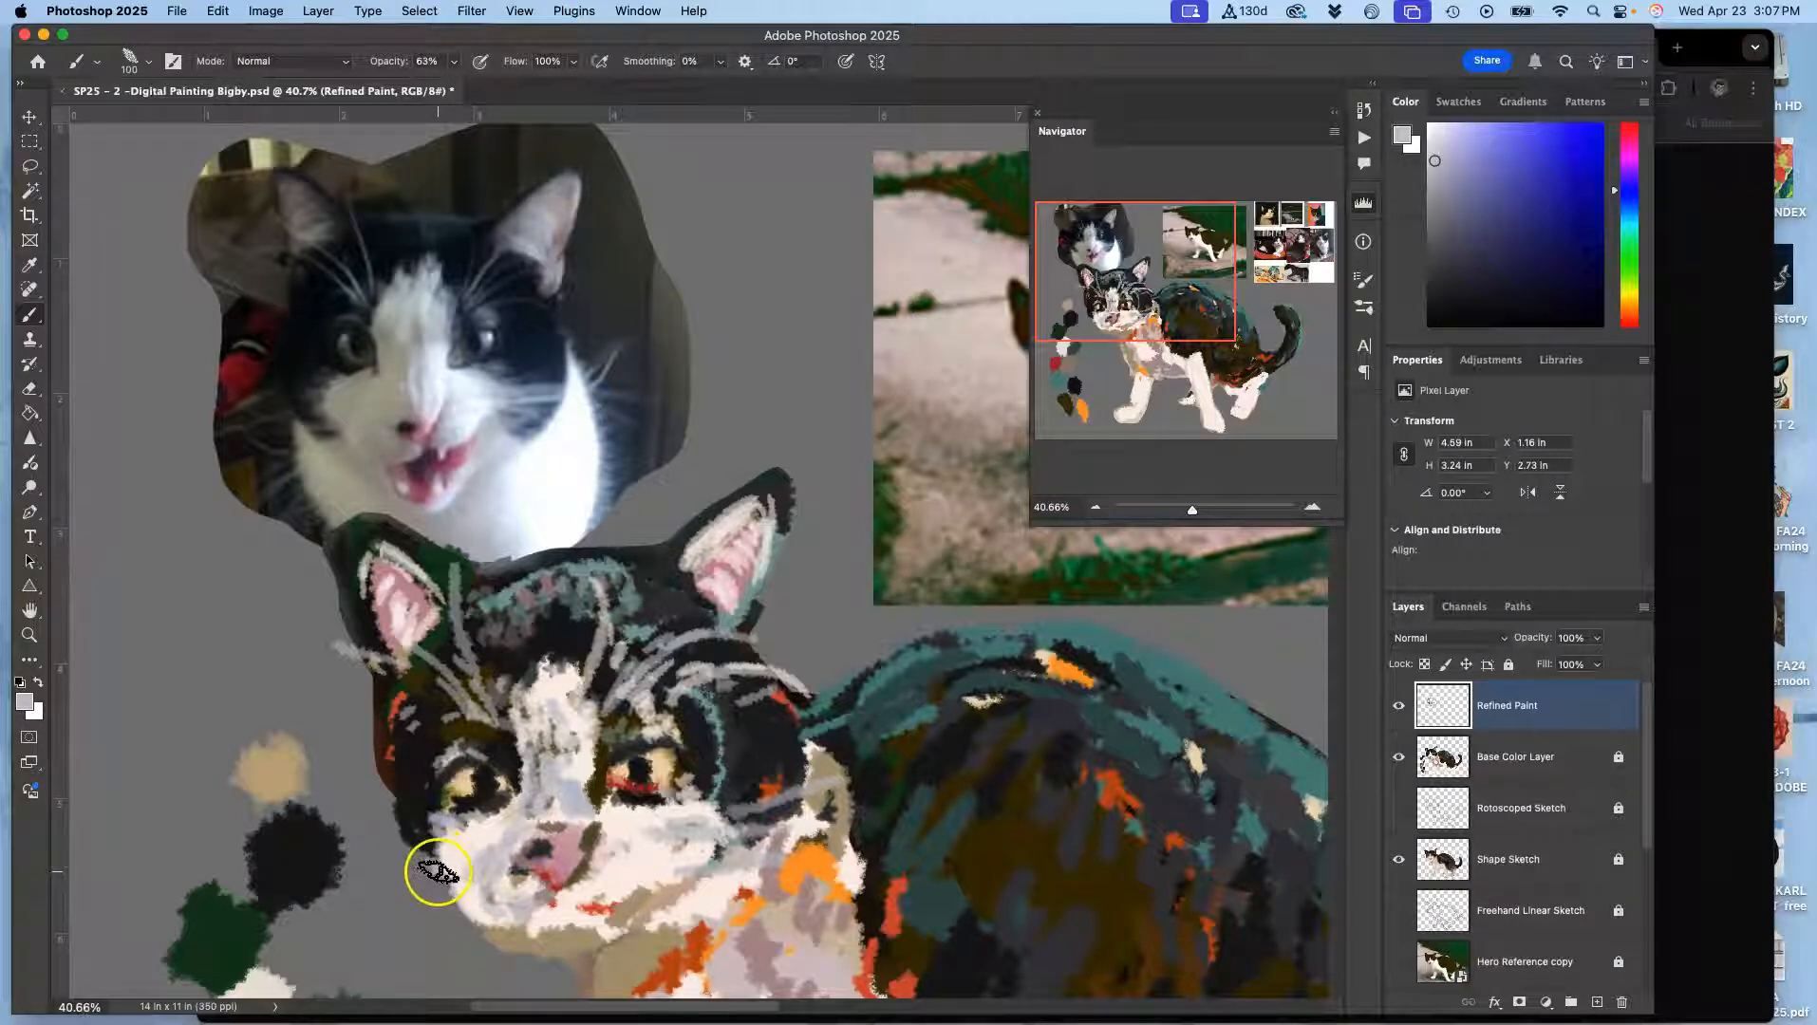
pyautogui.keyDown('alt'); pyautogui.click(415, 819); pyautogui.keyUp('alt')
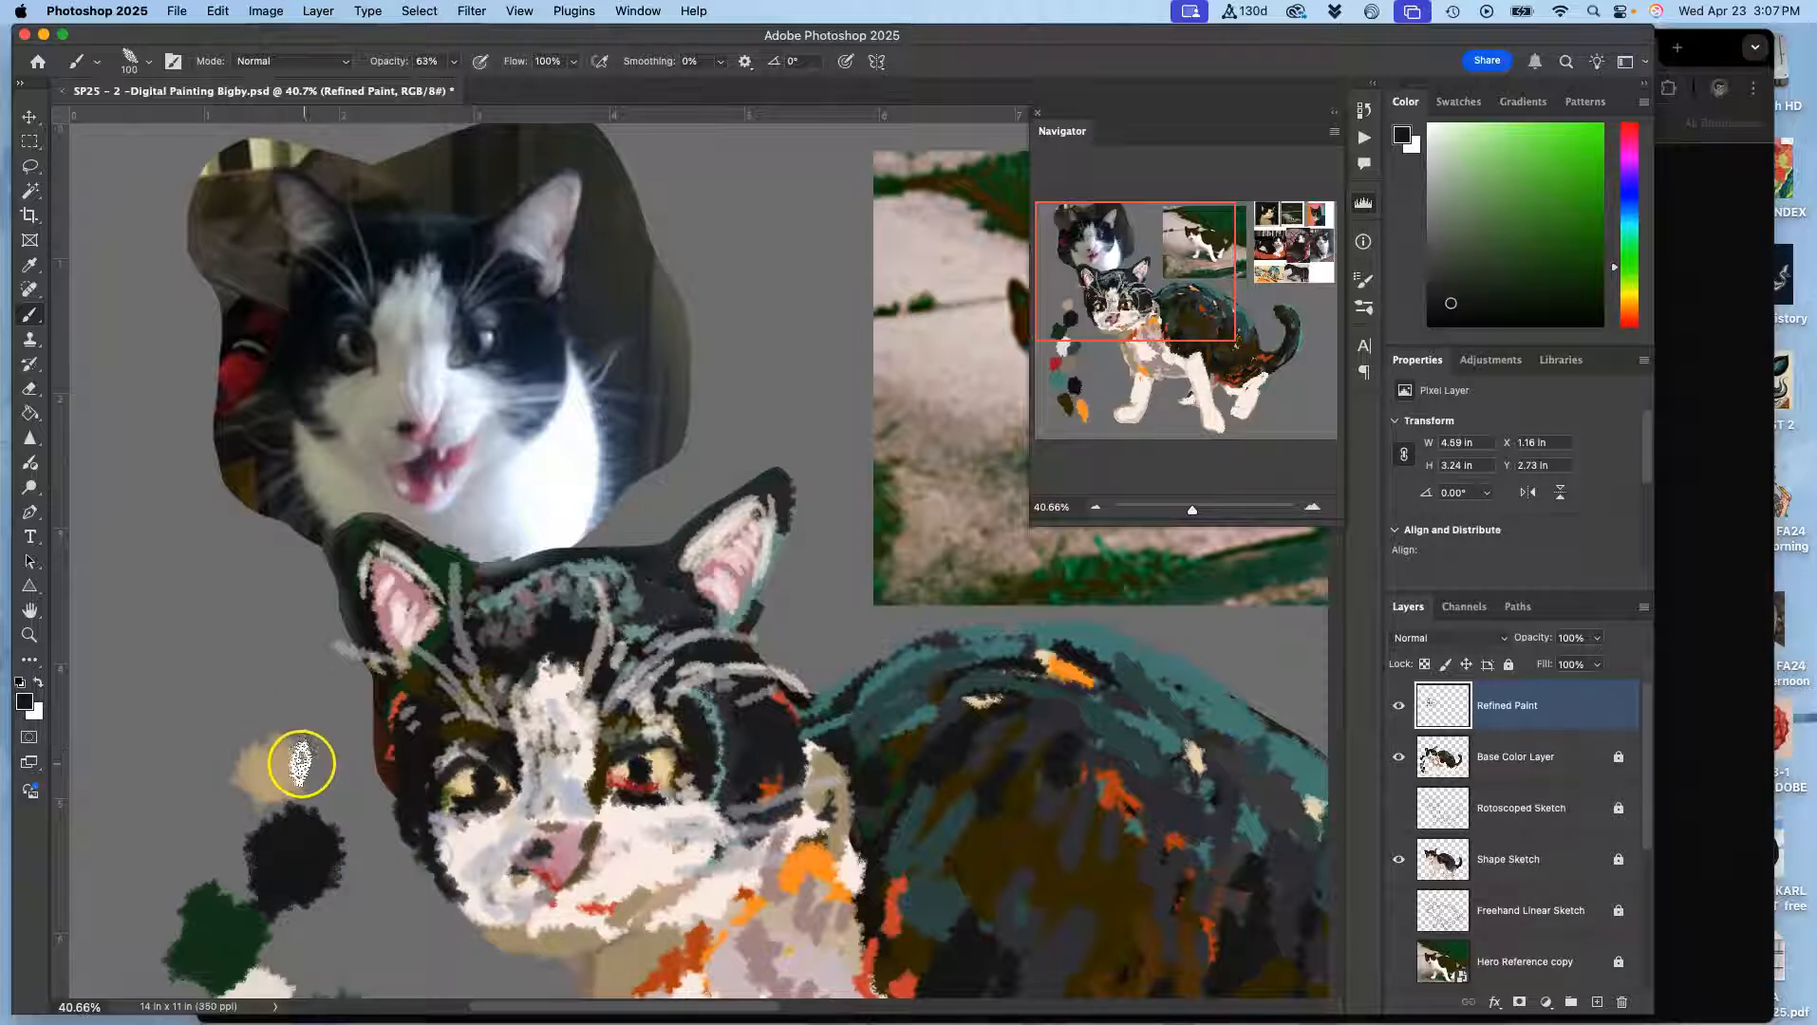
# Mix tan and dark green sampled from the neighboring palette swatches over the near-black swatch
pyautogui.moveTo(328, 871); pyautogui.dragTo(342, 833)
pyautogui.keyDown('alt'); pyautogui.click(284, 760); pyautogui.keyUp('alt')
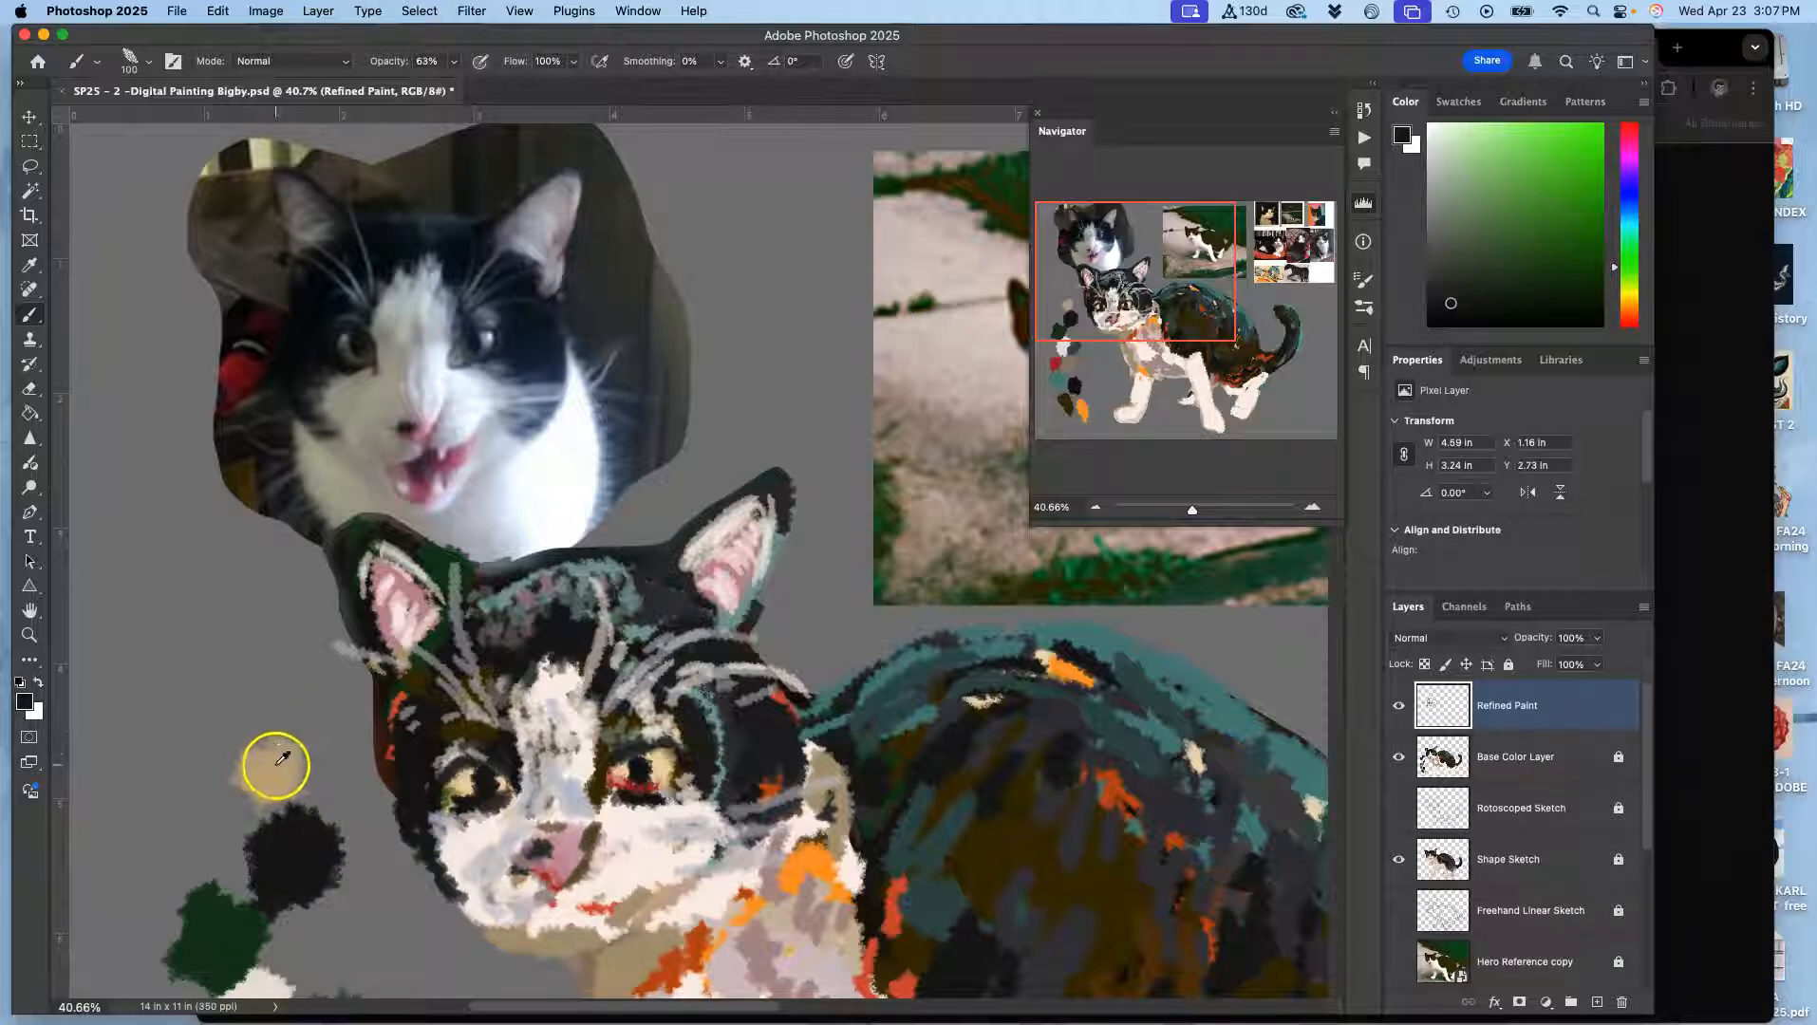
pyautogui.moveTo(322, 893)
pyautogui.mouseDown()
pyautogui.moveTo(300, 861)
pyautogui.moveTo(360, 880)
pyautogui.moveTo(316, 815)
pyautogui.moveTo(243, 930)
pyautogui.moveTo(330, 886)
pyautogui.moveTo(323, 872)
pyautogui.moveTo(350, 894)
pyautogui.moveTo(380, 863)
pyautogui.moveTo(321, 864)
pyautogui.mouseUp()
pyautogui.keyDown('alt'); pyautogui.click(254, 919); pyautogui.keyUp('alt')
pyautogui.keyDown('alt'); pyautogui.click(320, 864); pyautogui.keyUp('alt')
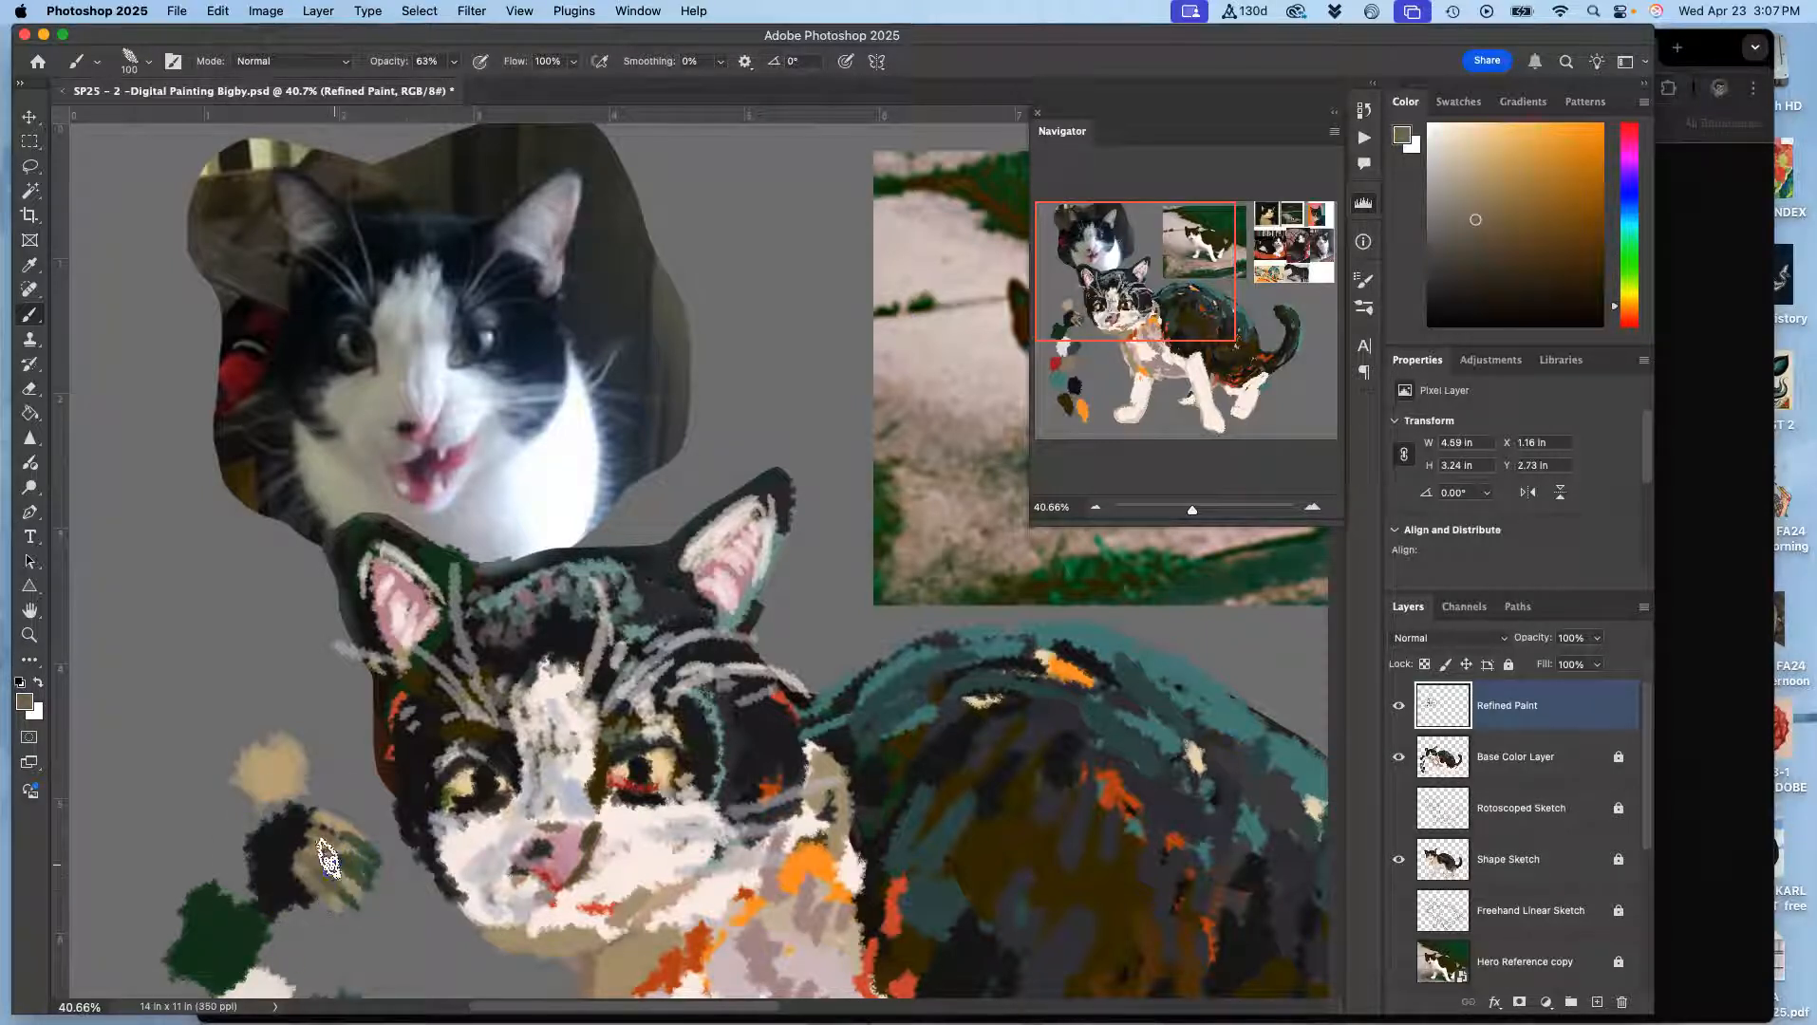
# Paint a tan swatch and an orange-red swatch below each other beside the head reference, using sampled colors
pyautogui.keyDown('alt'); pyautogui.click(264, 762); pyautogui.keyUp('alt')
pyautogui.moveTo(137, 466); pyautogui.dragTo(129, 534)
pyautogui.keyDown('alt'); pyautogui.click(403, 691); pyautogui.keyUp('alt')
pyautogui.moveTo(162, 676)
pyautogui.mouseDown()
pyautogui.moveTo(224, 588)
pyautogui.moveTo(166, 659)
pyautogui.mouseUp()
# Brush sampled tan over the orange-red swatch and join the two swatches with the resampled peach tones
pyautogui.keyDown('alt'); pyautogui.click(150, 523); pyautogui.keyUp('alt')
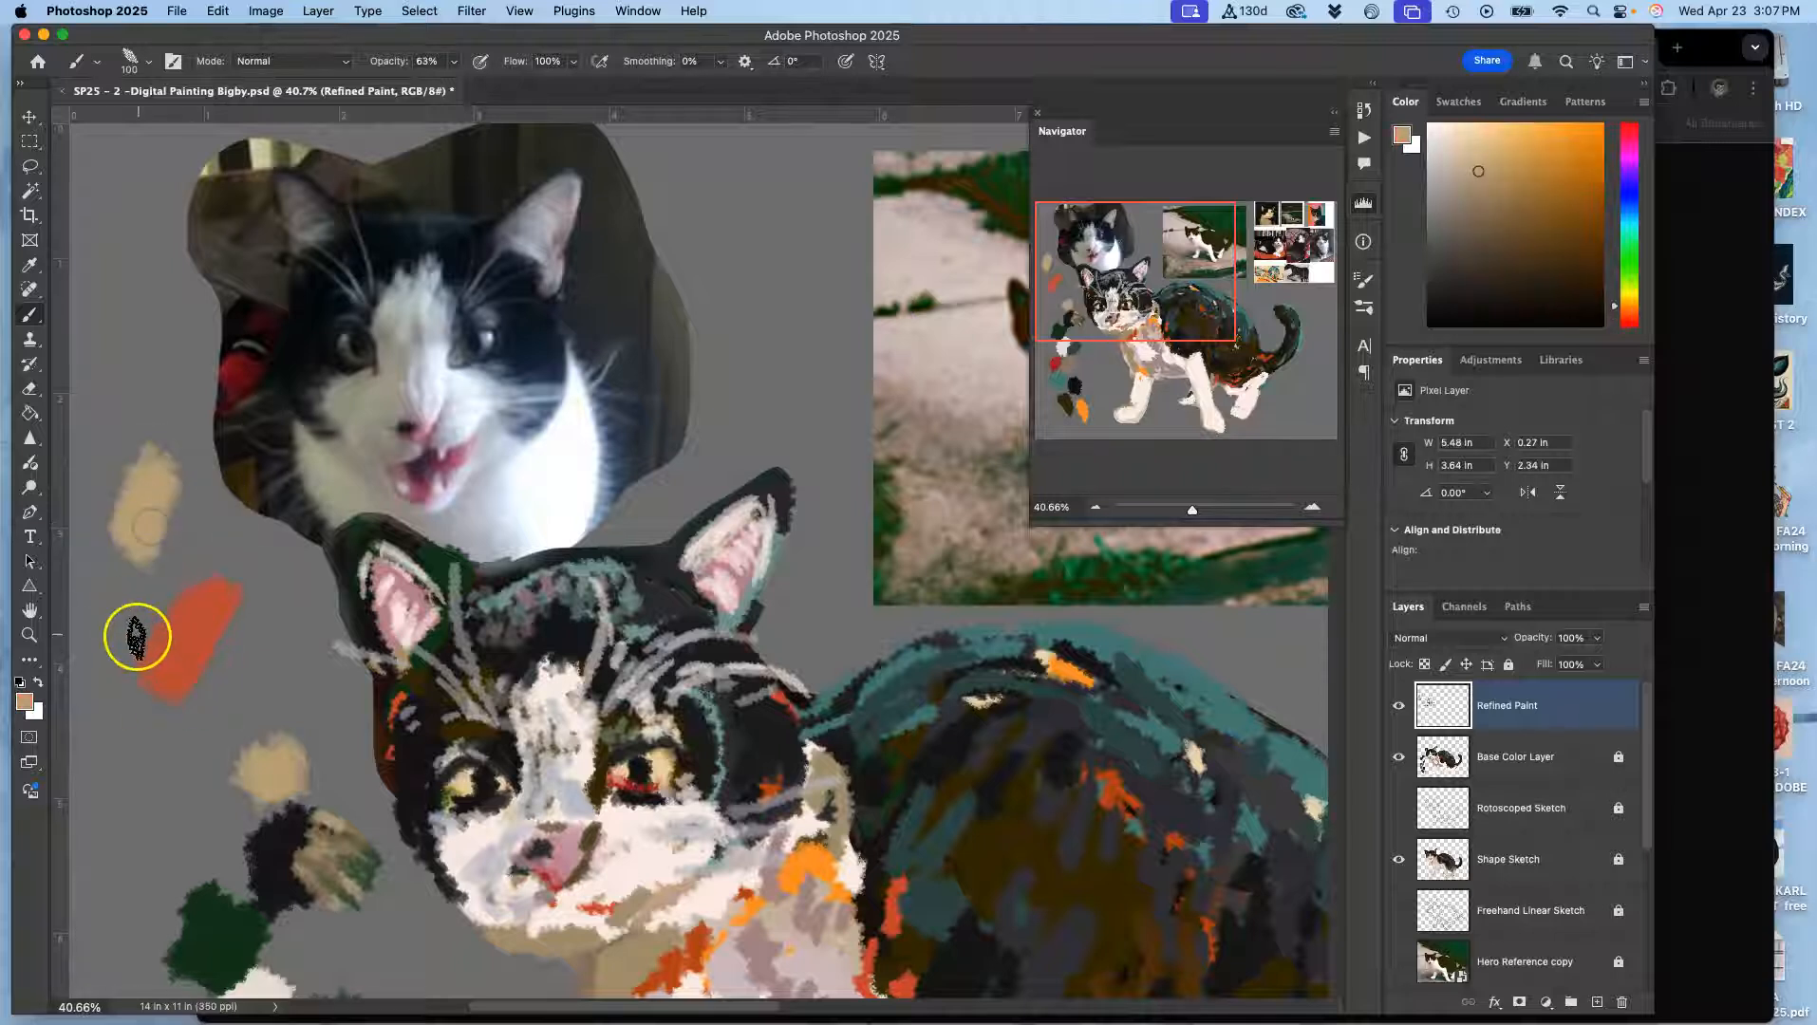
pyautogui.moveTo(134, 632); pyautogui.dragTo(225, 562)
pyautogui.moveTo(154, 669)
pyautogui.mouseDown()
pyautogui.moveTo(118, 793)
pyautogui.moveTo(171, 626)
pyautogui.moveTo(168, 722)
pyautogui.moveTo(194, 627)
pyautogui.moveTo(163, 682)
pyautogui.mouseUp()
pyautogui.keyDown('alt'); pyautogui.click(169, 637); pyautogui.keyUp('alt')
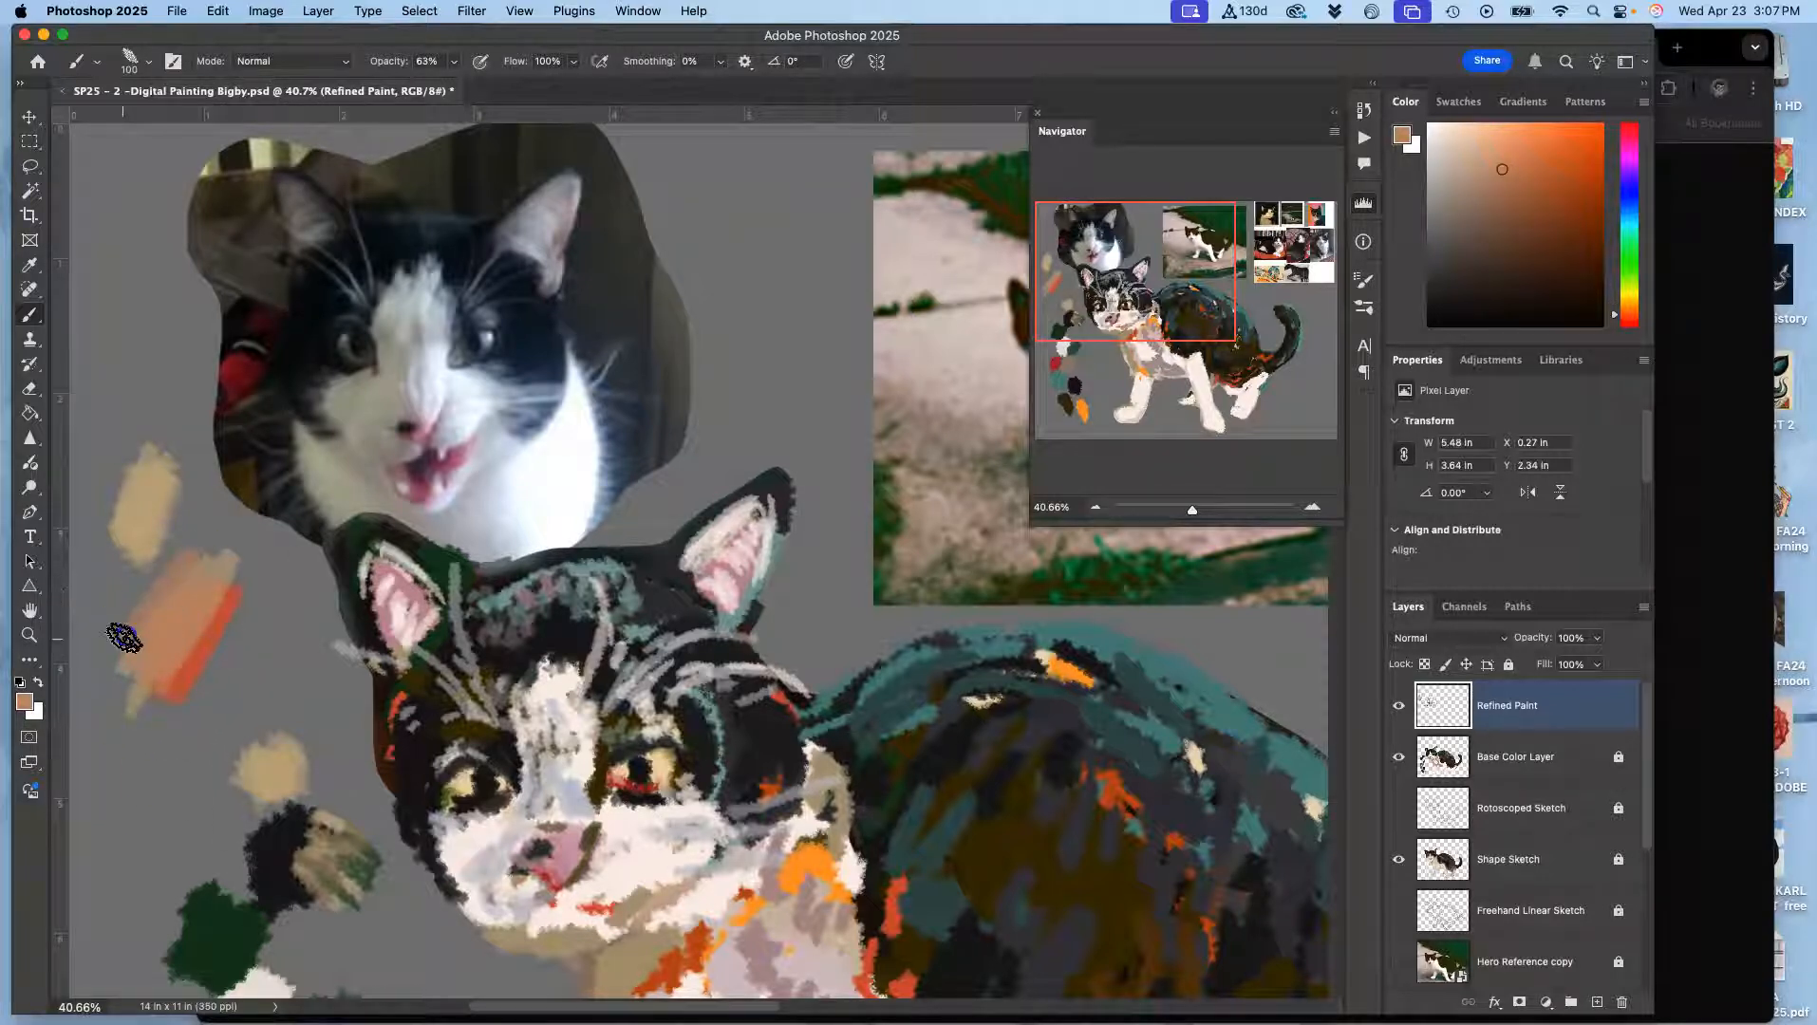
pyautogui.moveTo(124, 606)
pyautogui.mouseDown()
pyautogui.moveTo(147, 524)
pyautogui.moveTo(126, 541)
pyautogui.moveTo(186, 491)
pyautogui.moveTo(205, 542)
pyautogui.moveTo(163, 527)
pyautogui.moveTo(150, 481)
pyautogui.moveTo(172, 485)
pyautogui.moveTo(140, 536)
pyautogui.moveTo(183, 514)
pyautogui.moveTo(159, 574)
pyautogui.mouseUp()
pyautogui.keyDown('alt'); pyautogui.click(190, 616); pyautogui.keyUp('alt')
pyautogui.keyDown('alt'); pyautogui.click(150, 478); pyautogui.keyUp('alt')
pyautogui.keyDown('alt'); pyautogui.click(156, 477); pyautogui.keyUp('alt')
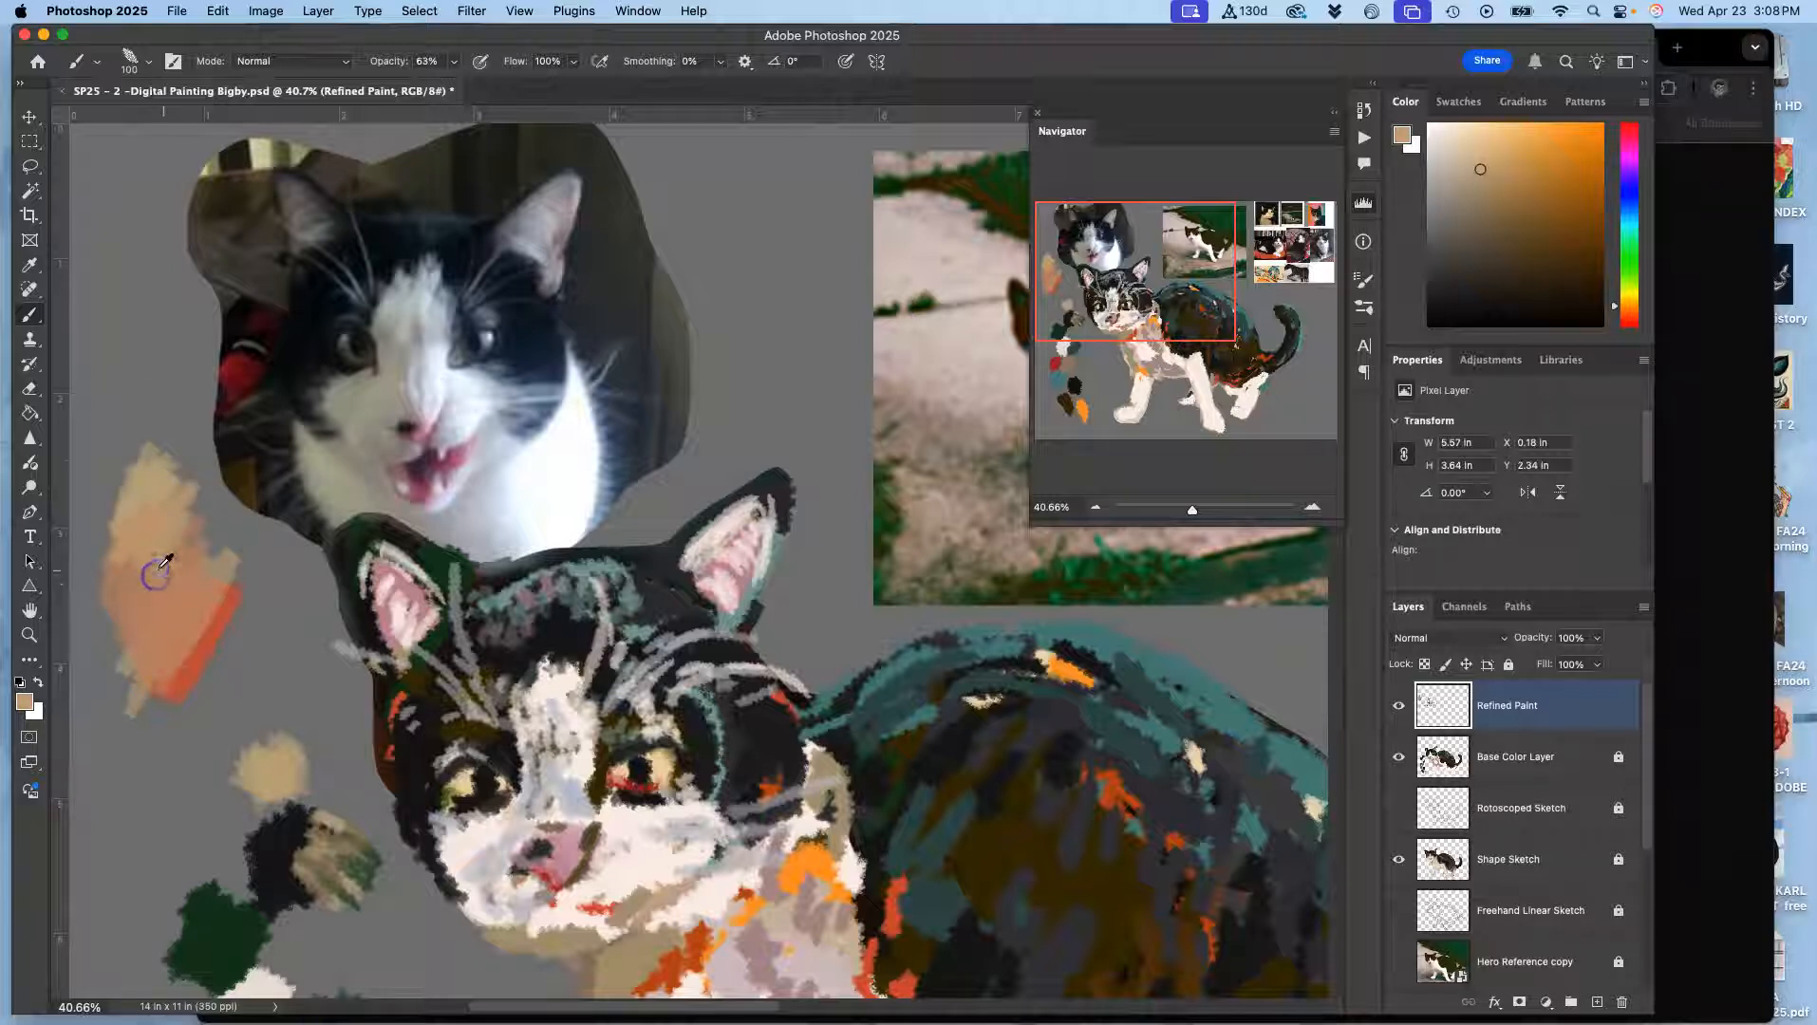
# Blend the joined tan and orange-red swatches by brushing tan, peach and red tones resampled from them across the boundary
pyautogui.keyDown('alt'); pyautogui.click(157, 555); pyautogui.keyUp('alt')
pyautogui.moveTo(188, 503)
pyautogui.mouseDown()
pyautogui.moveTo(155, 565)
pyautogui.moveTo(182, 545)
pyautogui.moveTo(163, 604)
pyautogui.mouseUp()
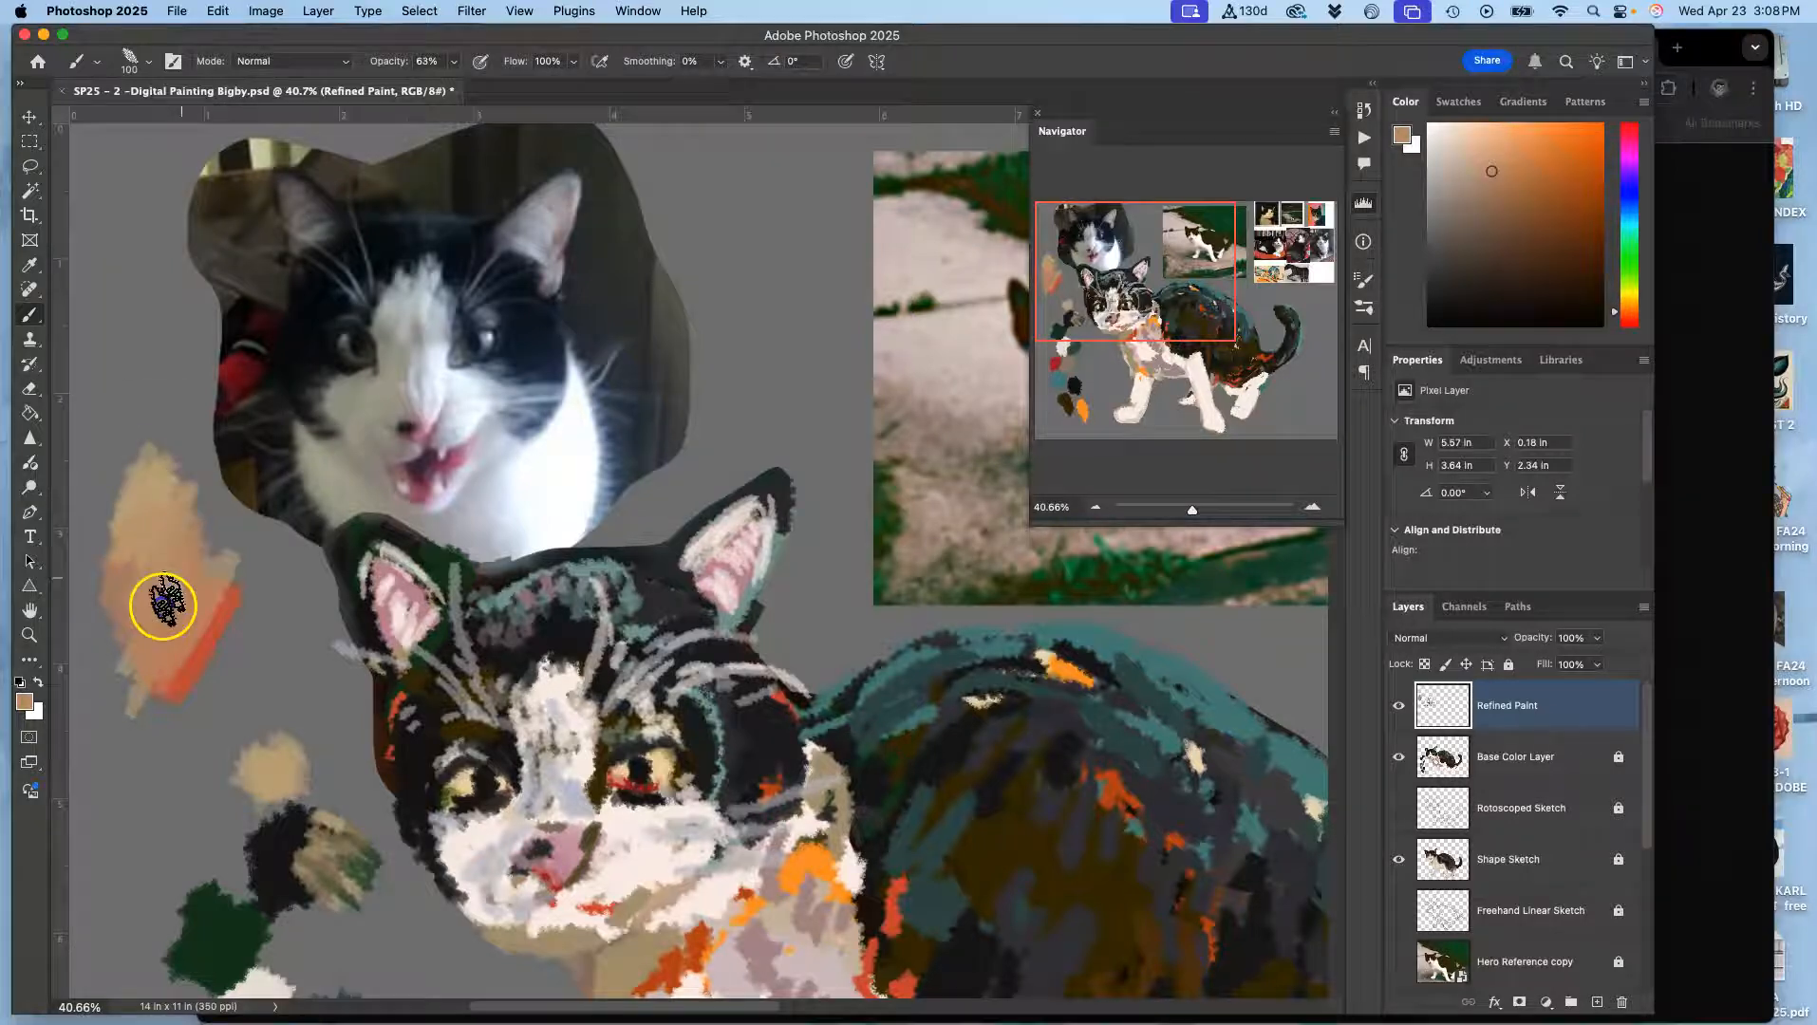
pyautogui.keyDown('alt'); pyautogui.click(225, 633); pyautogui.keyUp('alt')
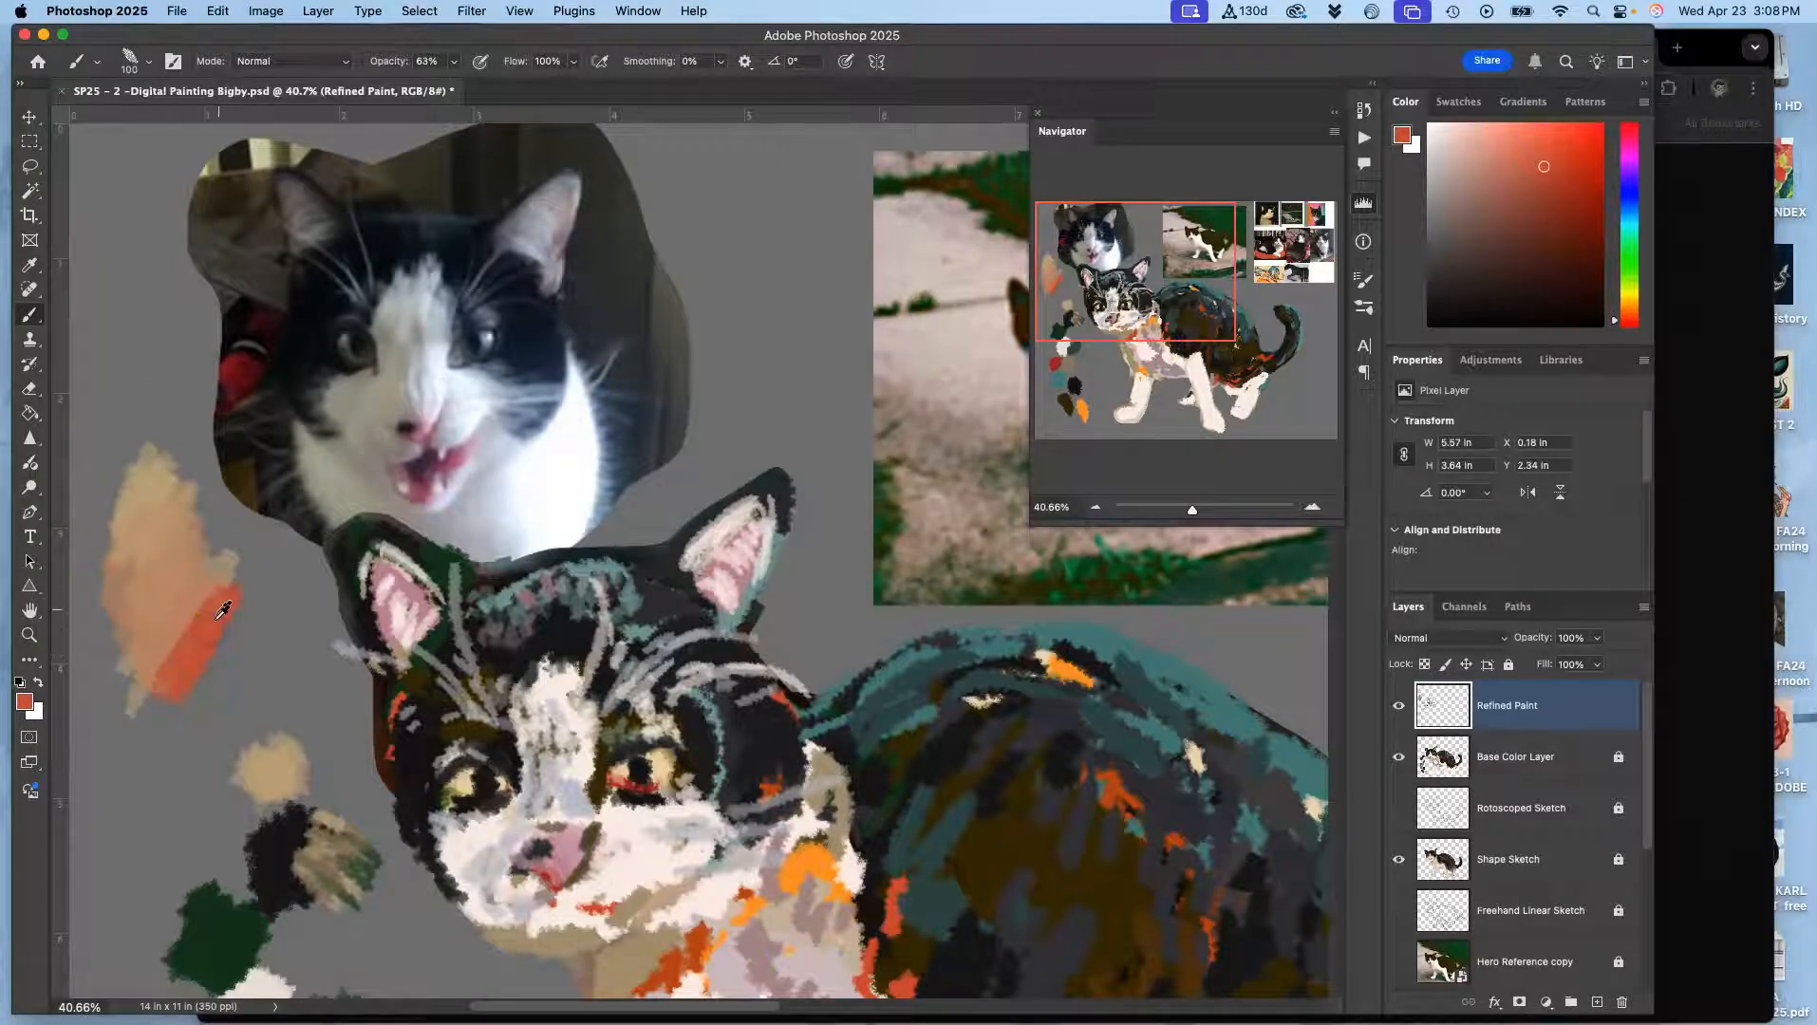
pyautogui.keyDown('alt'); pyautogui.click(155, 605); pyautogui.keyUp('alt')
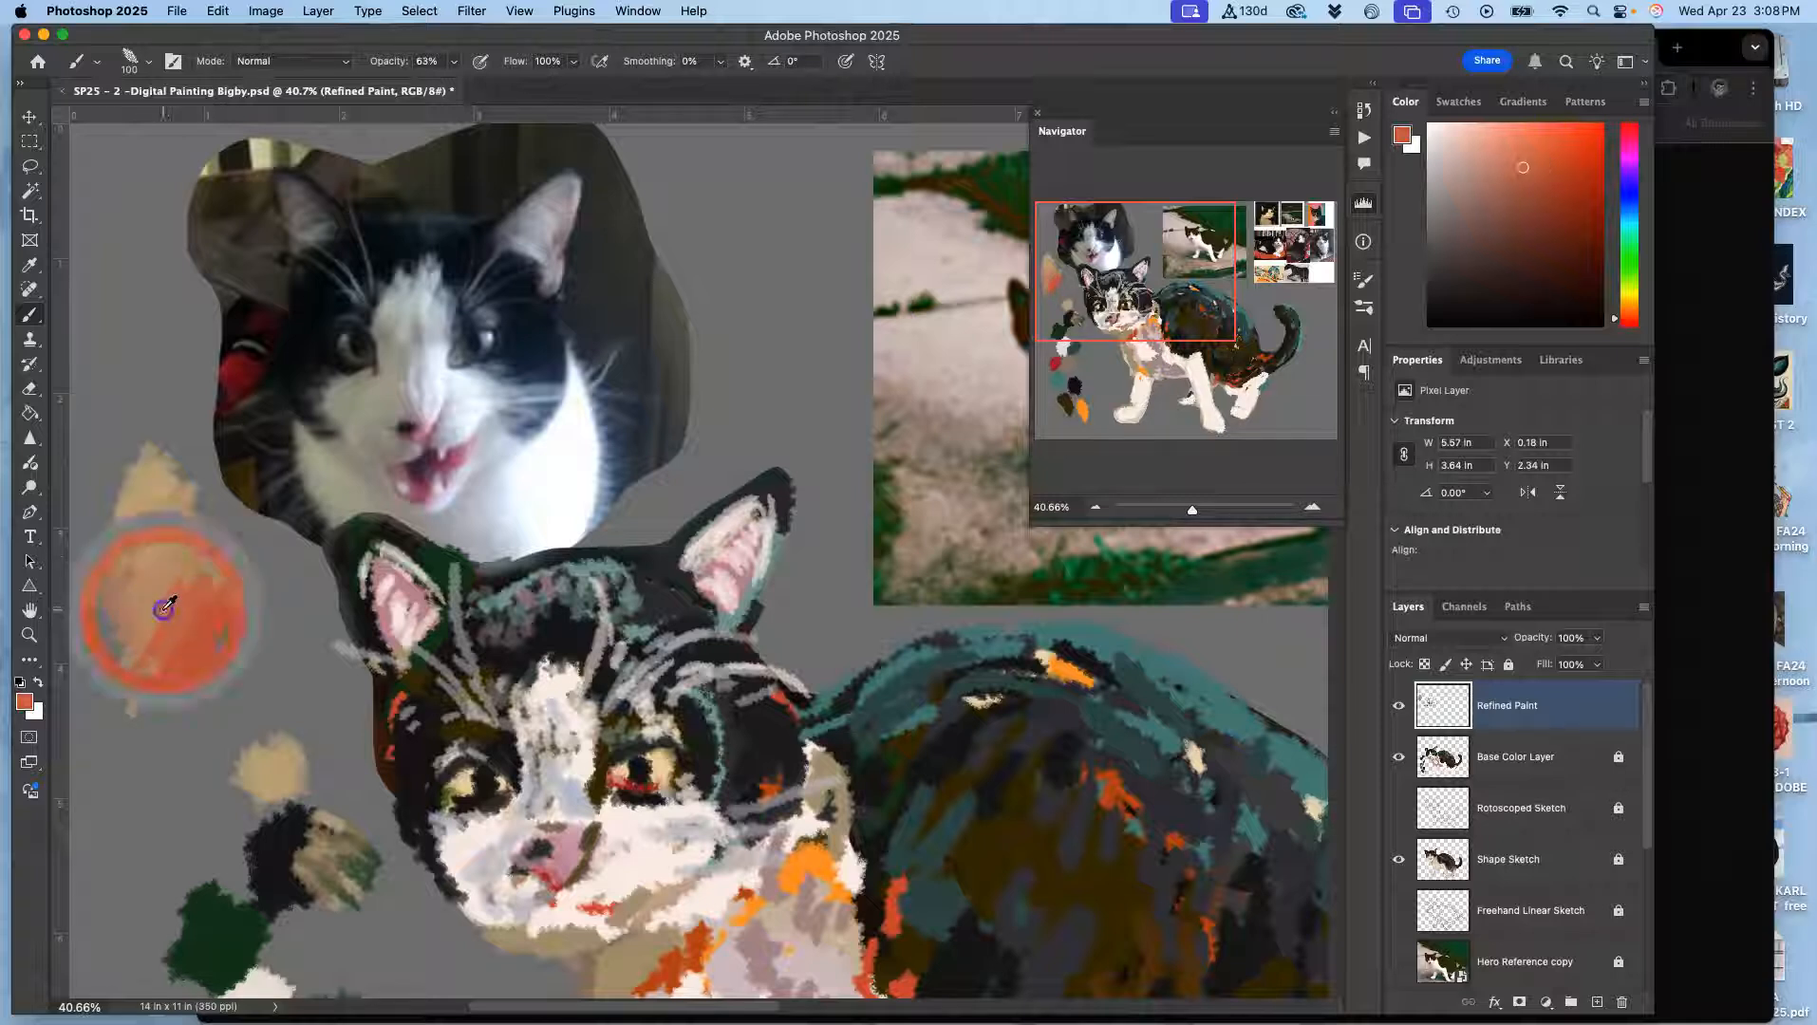
pyautogui.keyDown('alt'); pyautogui.click(164, 546); pyautogui.keyUp('alt')
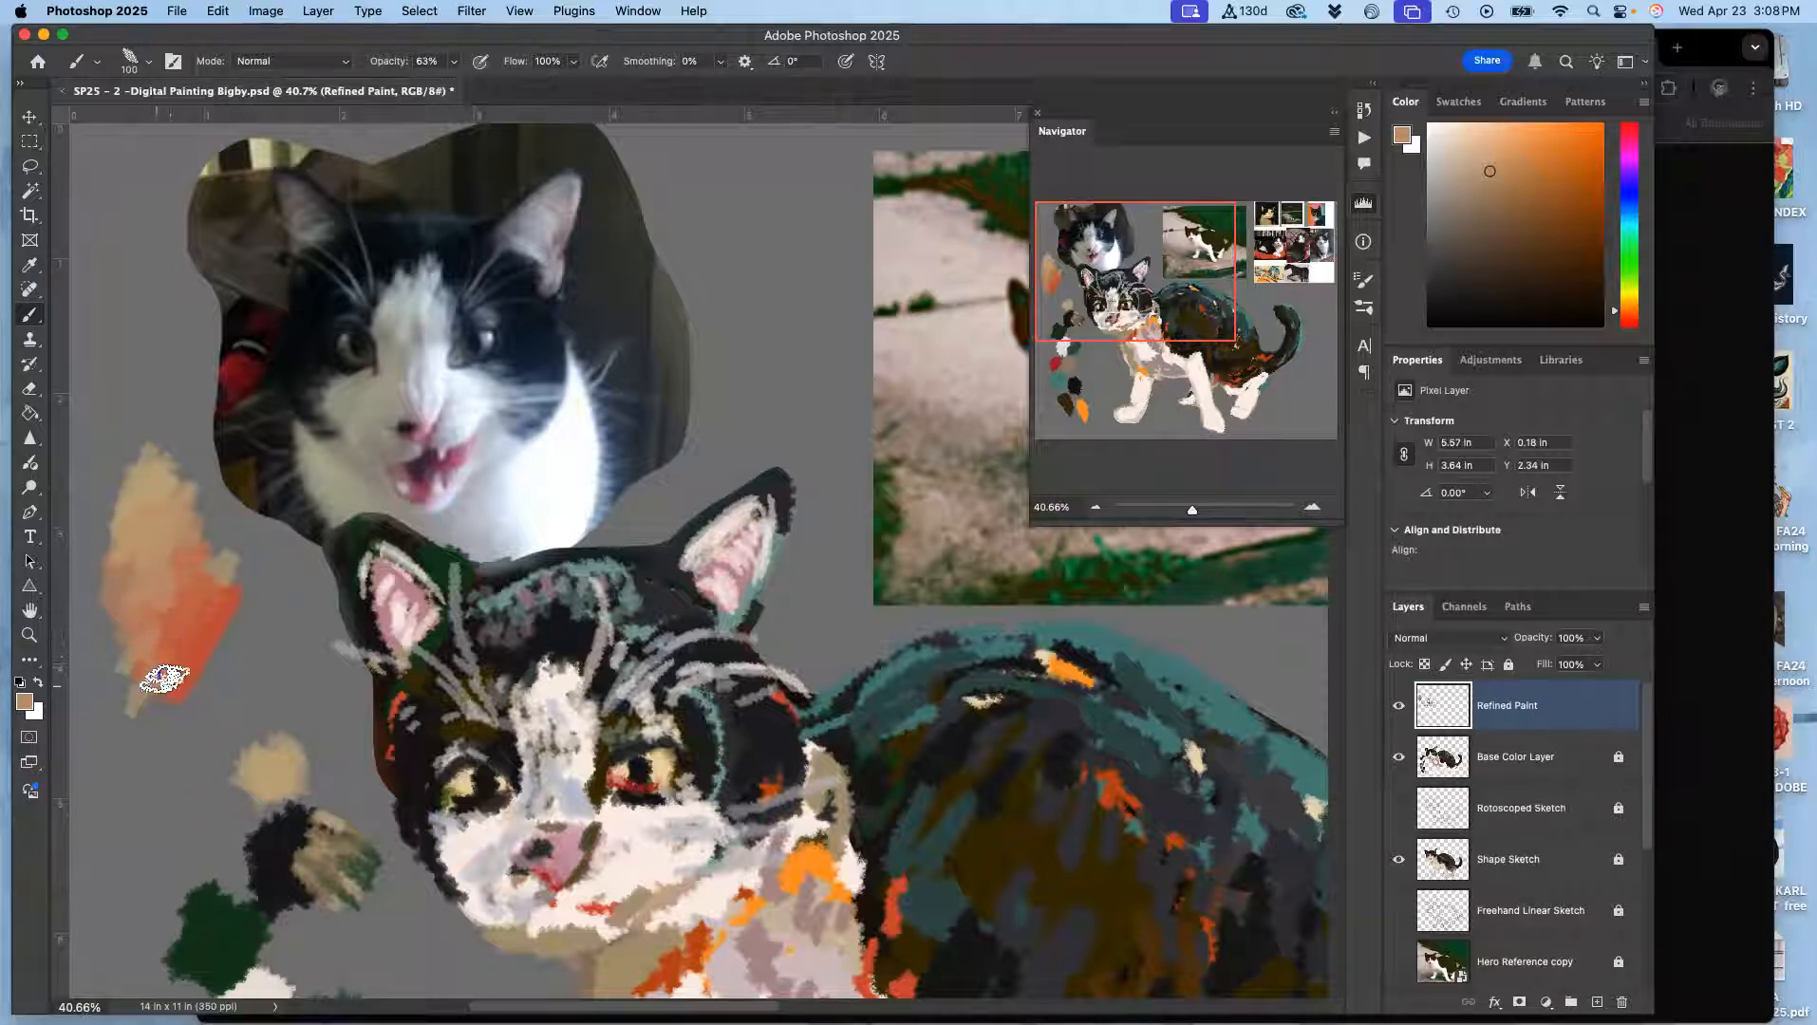
pyautogui.keyDown('alt'); pyautogui.click(214, 608); pyautogui.keyUp('alt')
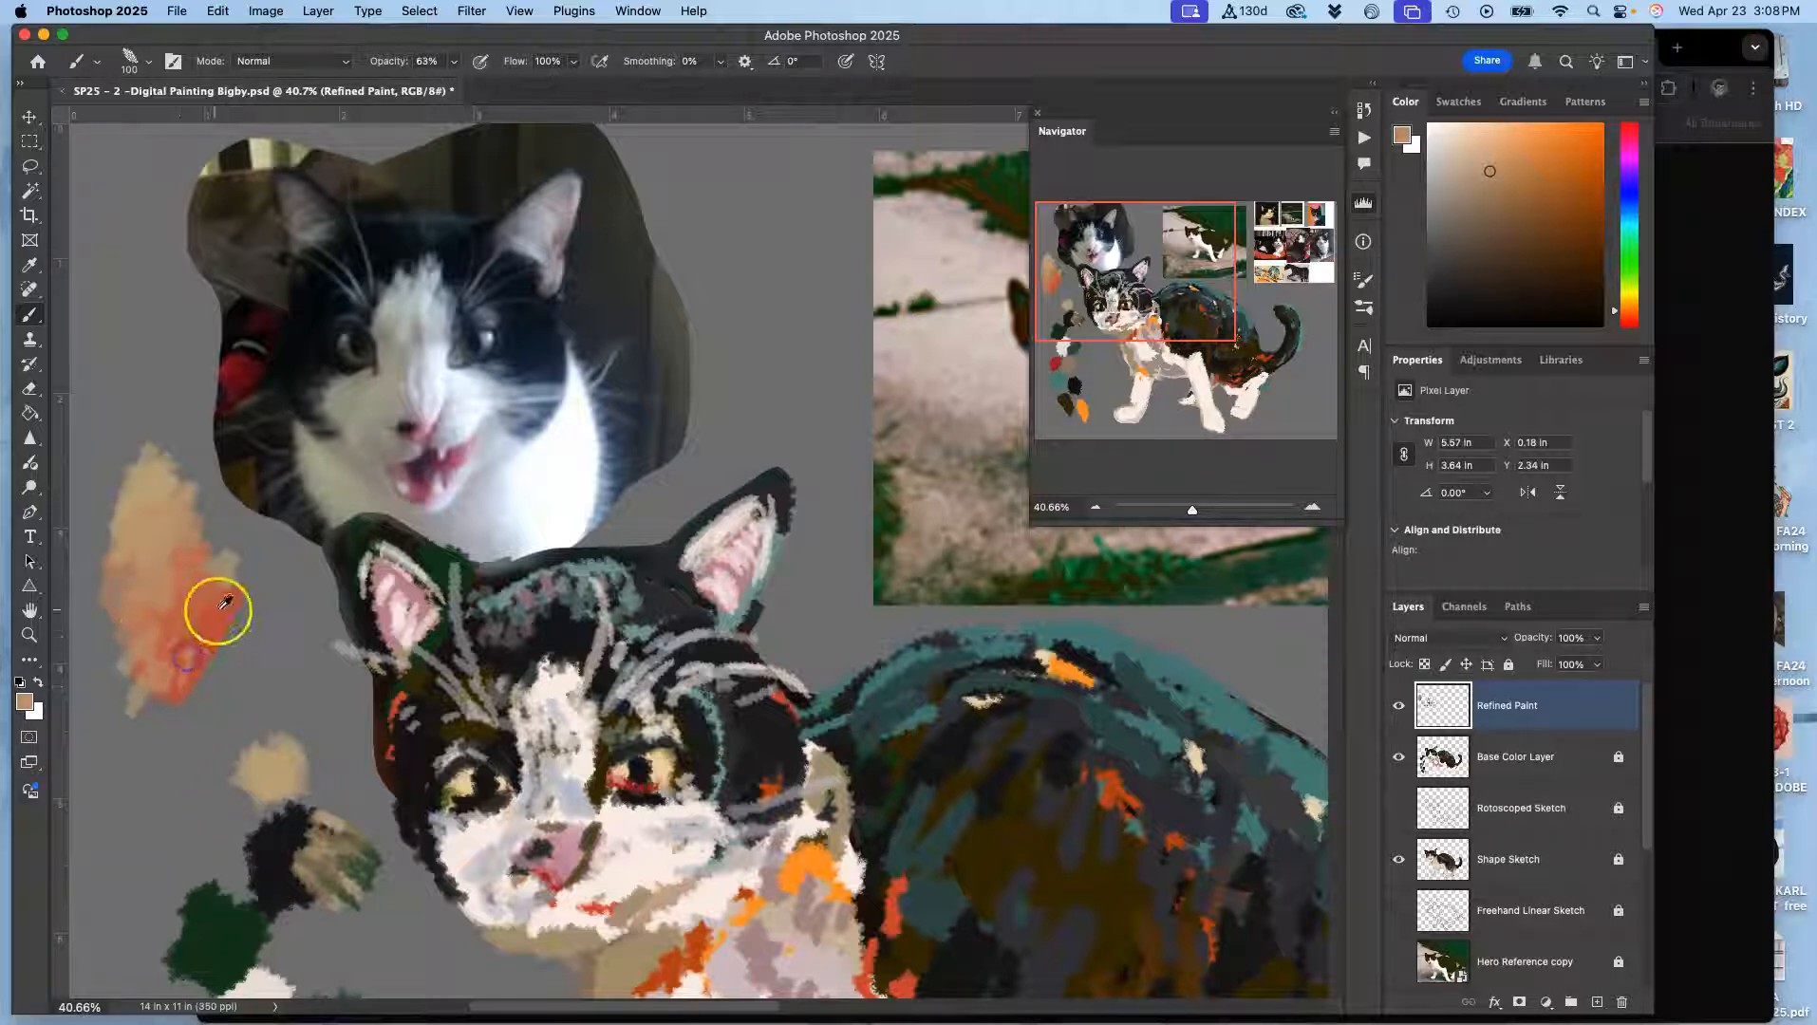
pyautogui.moveTo(195, 547)
pyautogui.mouseDown()
pyautogui.moveTo(199, 783)
pyautogui.moveTo(153, 557)
pyautogui.moveTo(150, 624)
pyautogui.moveTo(205, 728)
pyautogui.moveTo(159, 607)
pyautogui.moveTo(146, 622)
pyautogui.moveTo(148, 661)
pyautogui.moveTo(226, 638)
pyautogui.moveTo(200, 440)
pyautogui.moveTo(188, 544)
pyautogui.moveTo(160, 497)
pyautogui.moveTo(148, 566)
pyautogui.moveTo(147, 617)
pyautogui.moveTo(175, 629)
pyautogui.moveTo(163, 651)
pyautogui.moveTo(145, 576)
pyautogui.mouseUp()
pyautogui.keyDown('alt'); pyautogui.click(155, 607); pyautogui.keyUp('alt')
pyautogui.keyDown('alt'); pyautogui.click(146, 567); pyautogui.keyUp('alt')
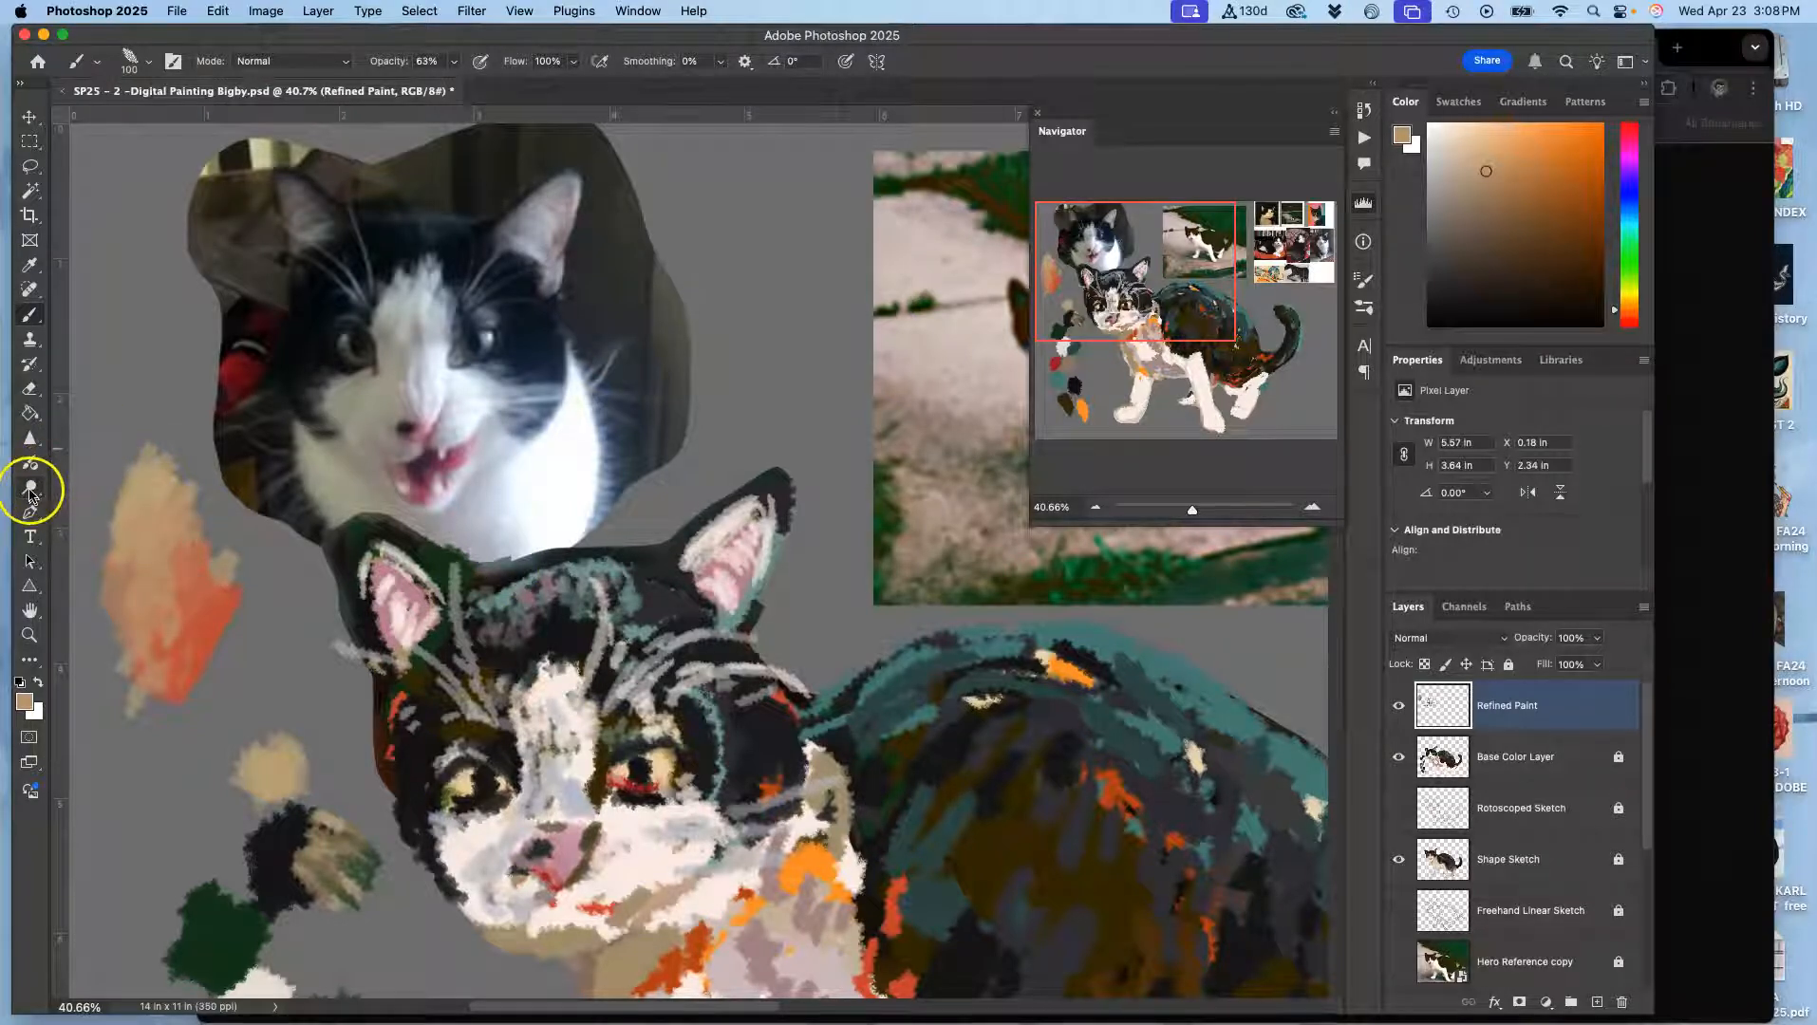
# Smudge the tan and orange-red swatch's color transition with the Smudge tool at 97 px and 50% strength
pyautogui.click(29, 437)
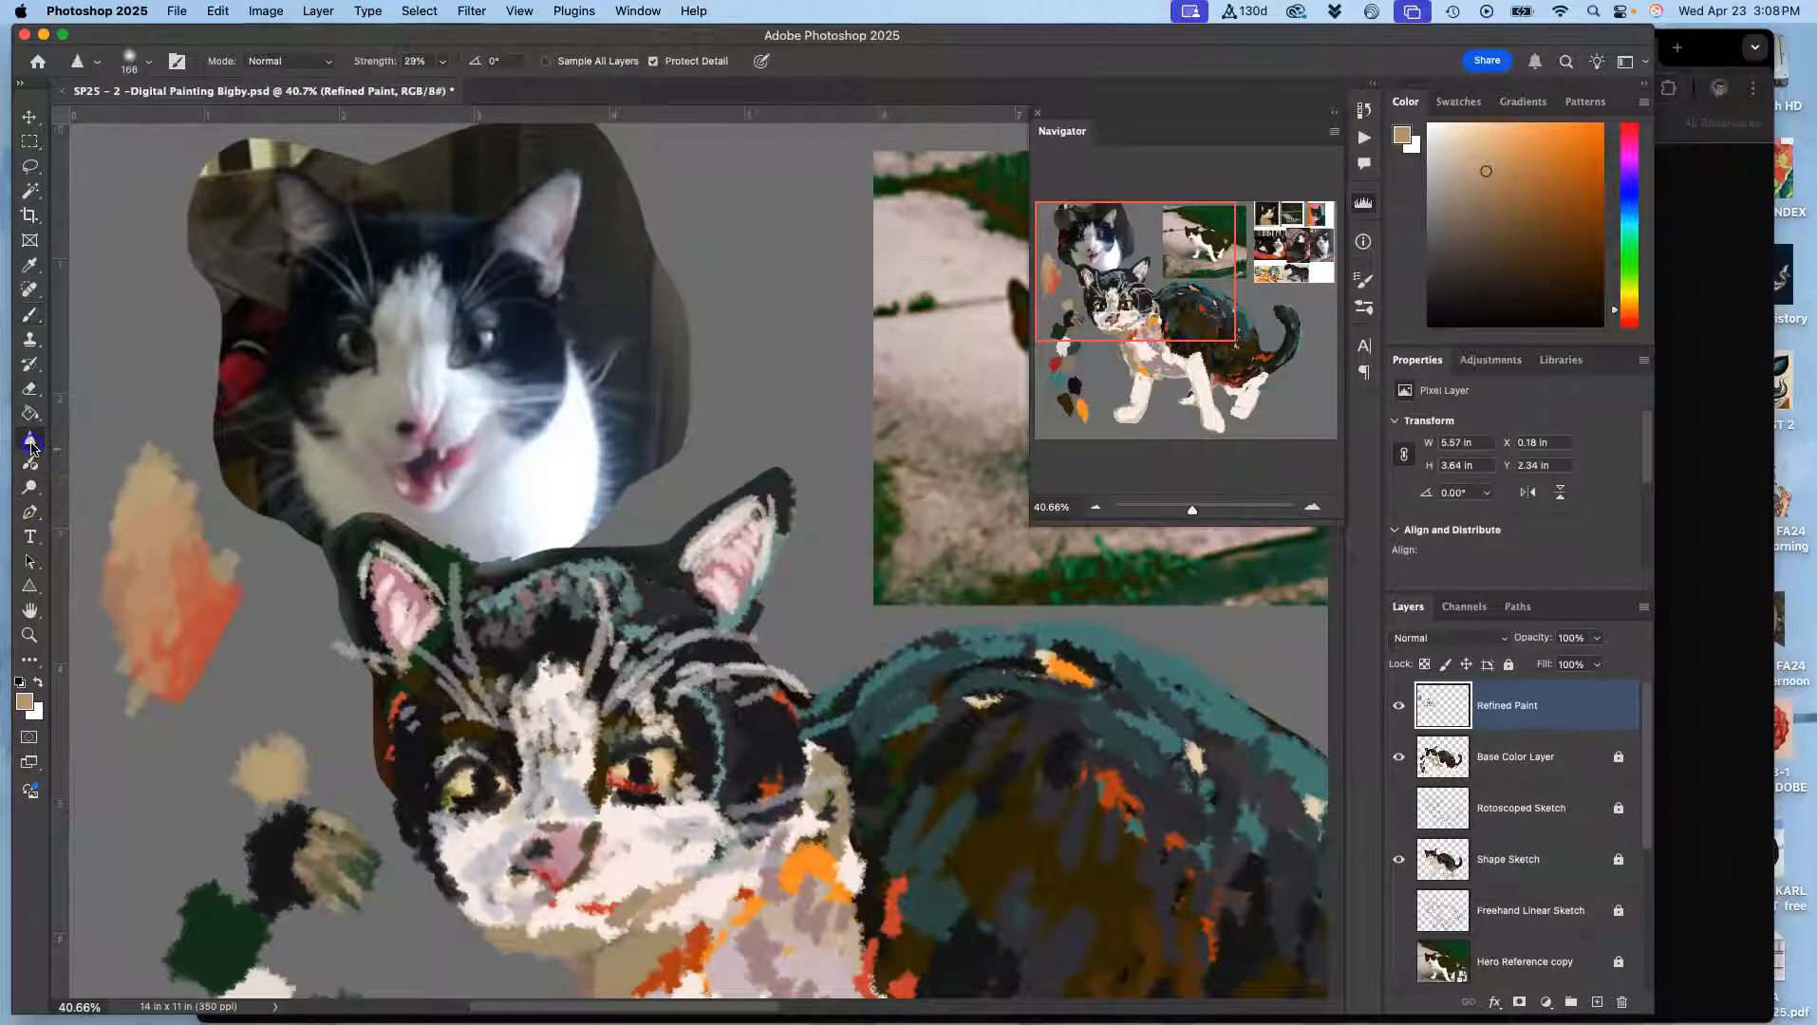
pyautogui.click(99, 473)
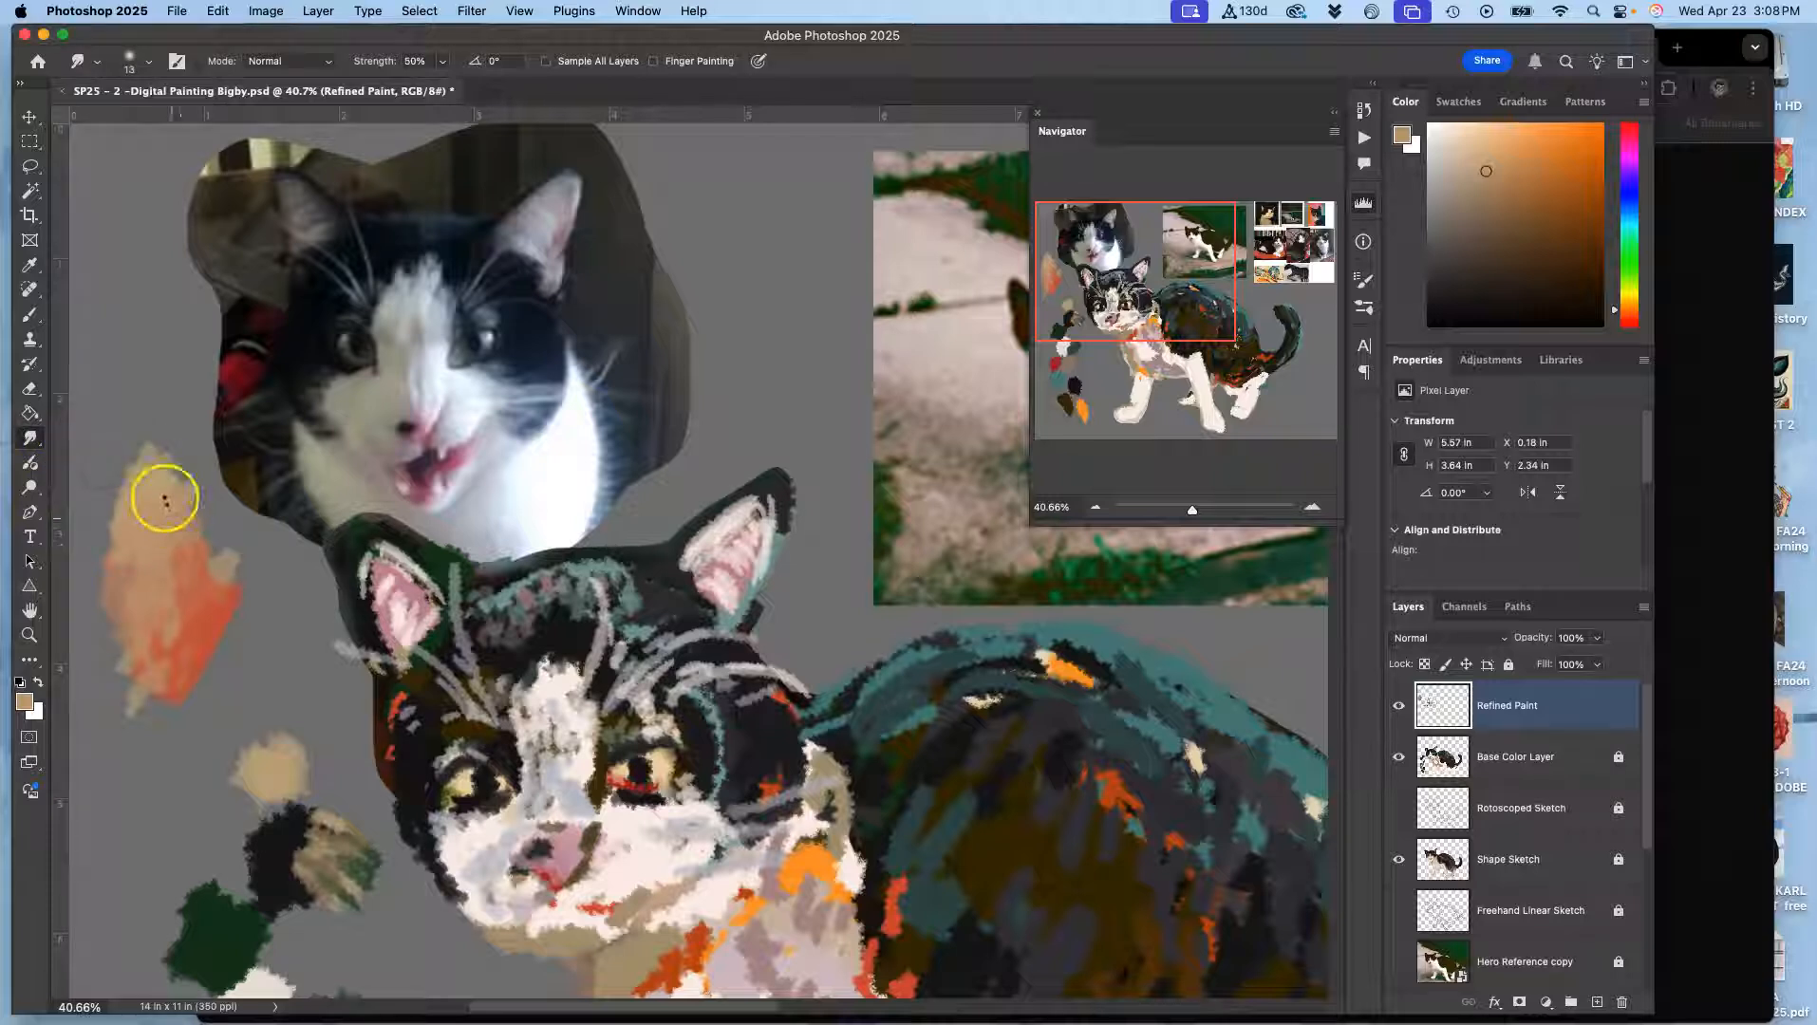
pyautogui.click(155, 63)
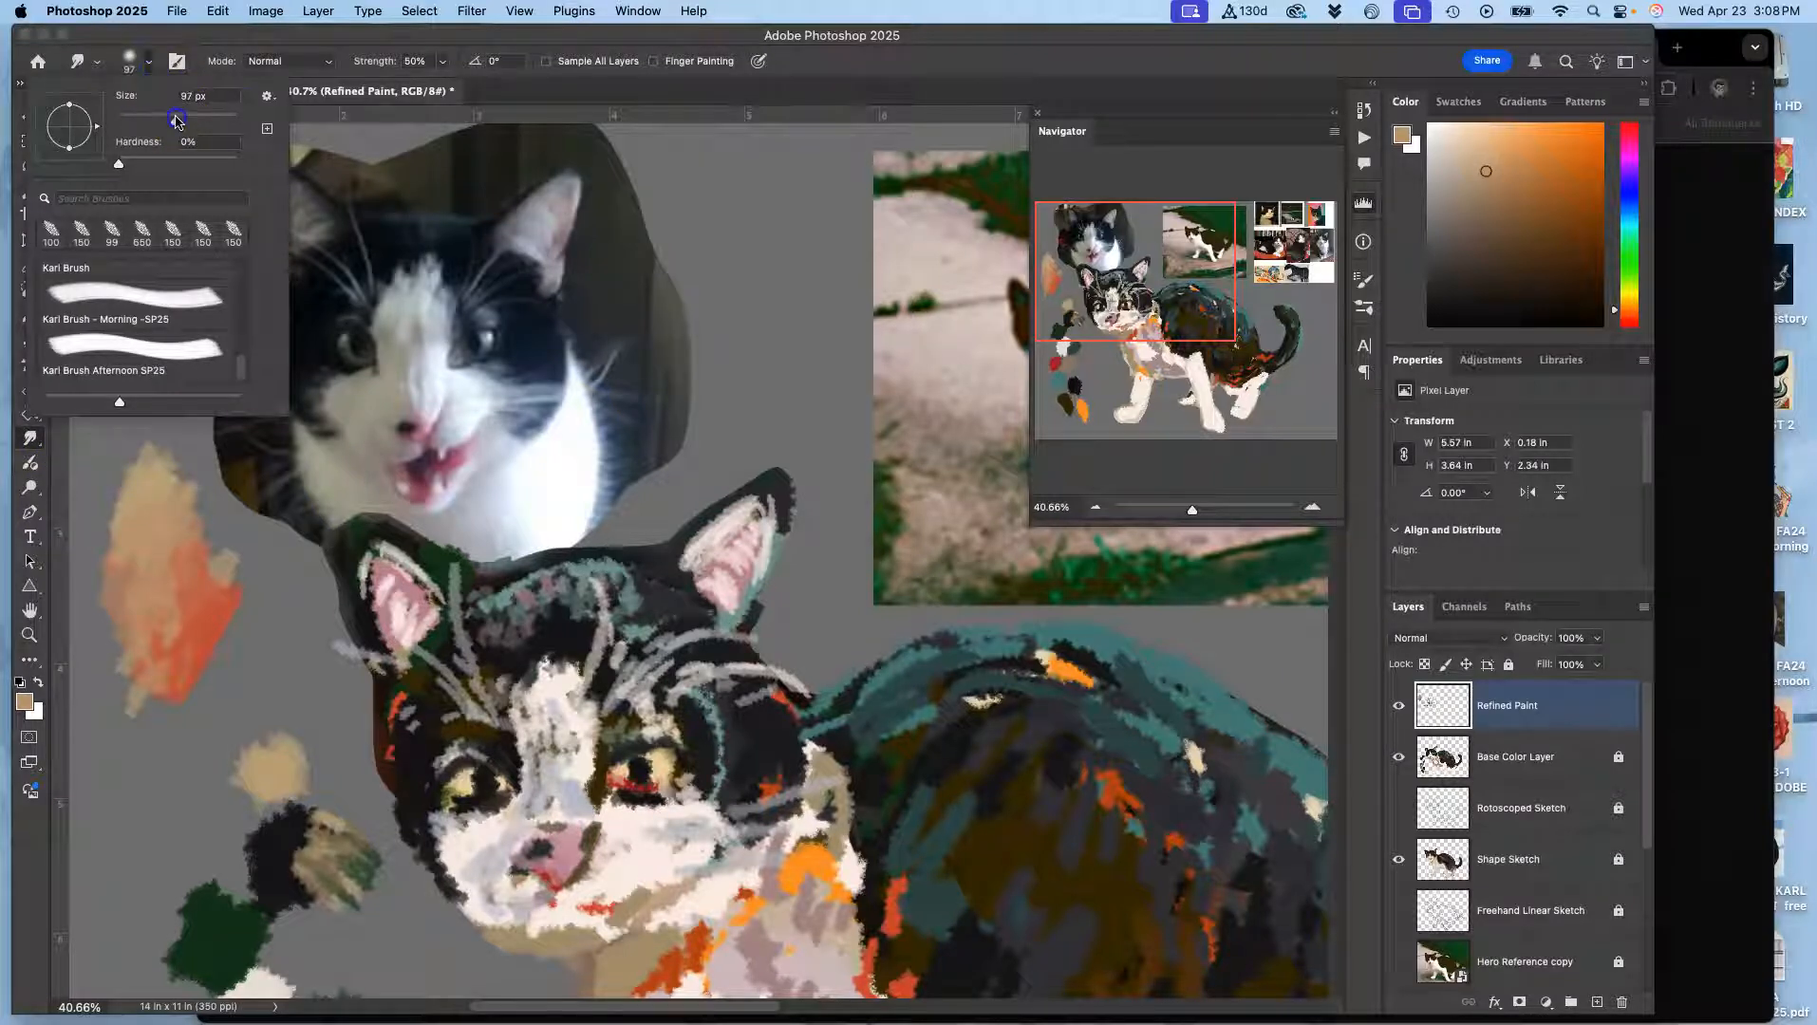
pyautogui.click(165, 576)
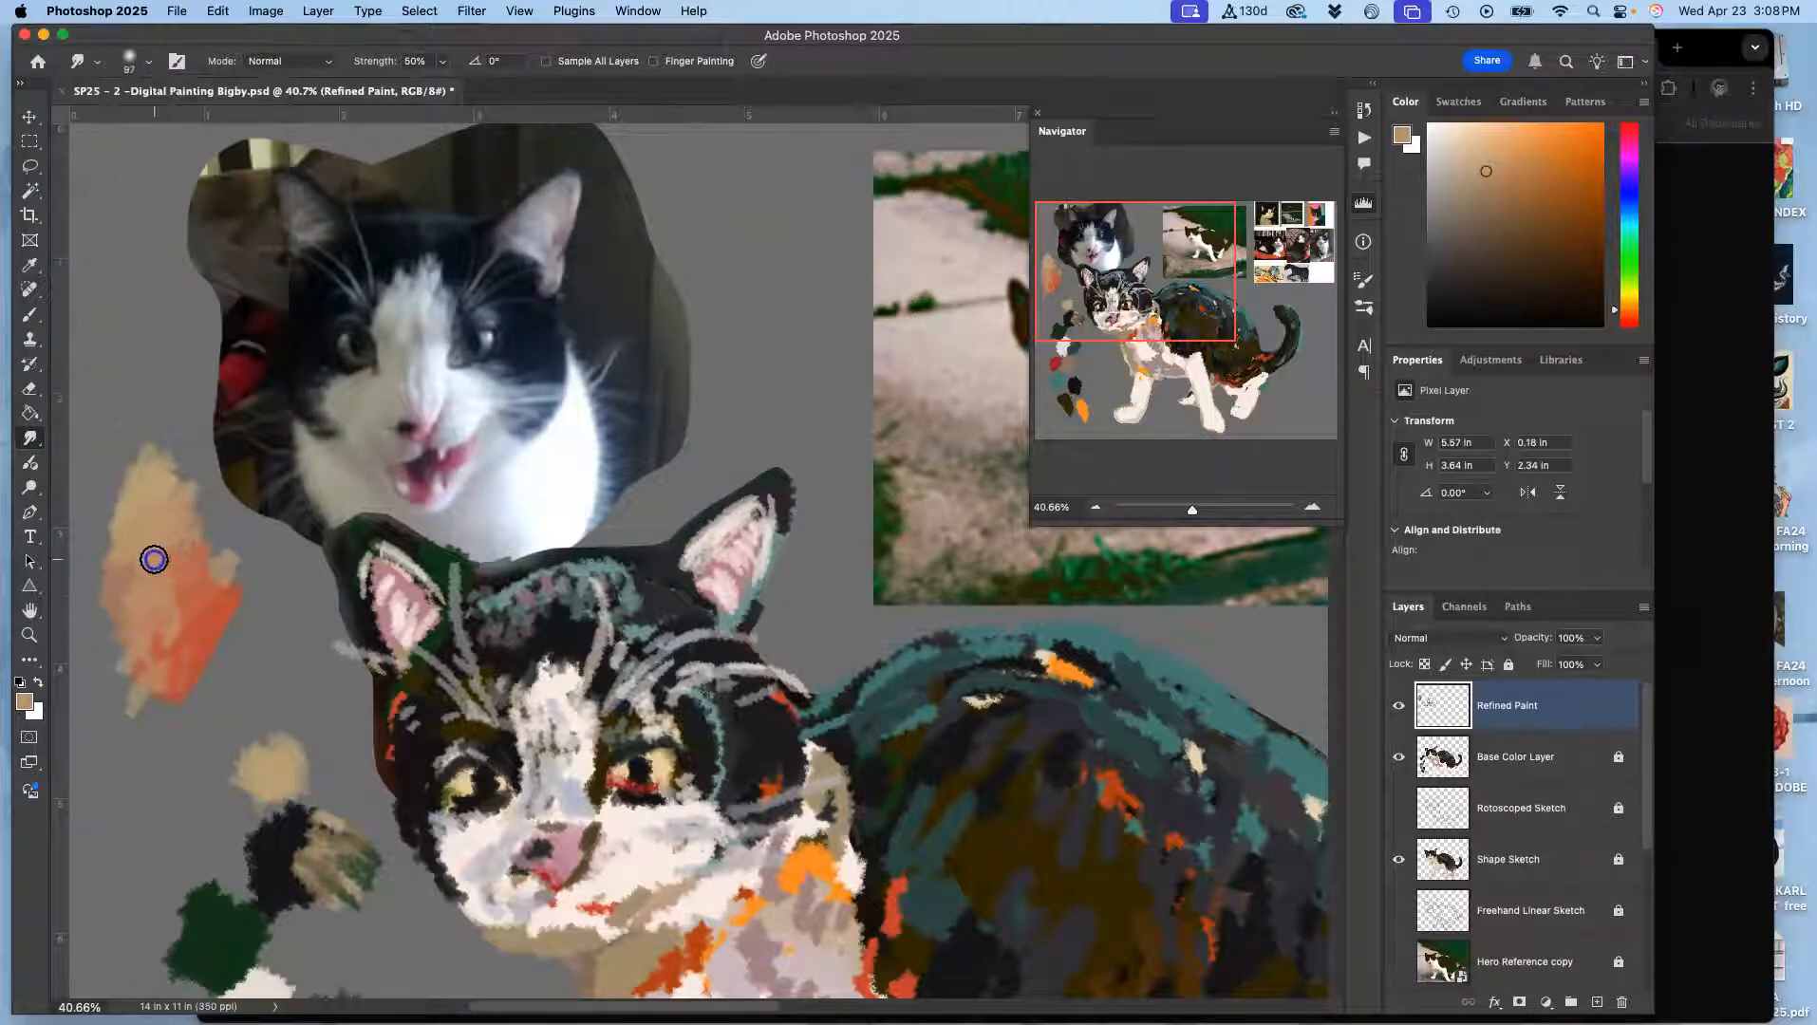
pyautogui.moveTo(175, 679); pyautogui.dragTo(152, 606)
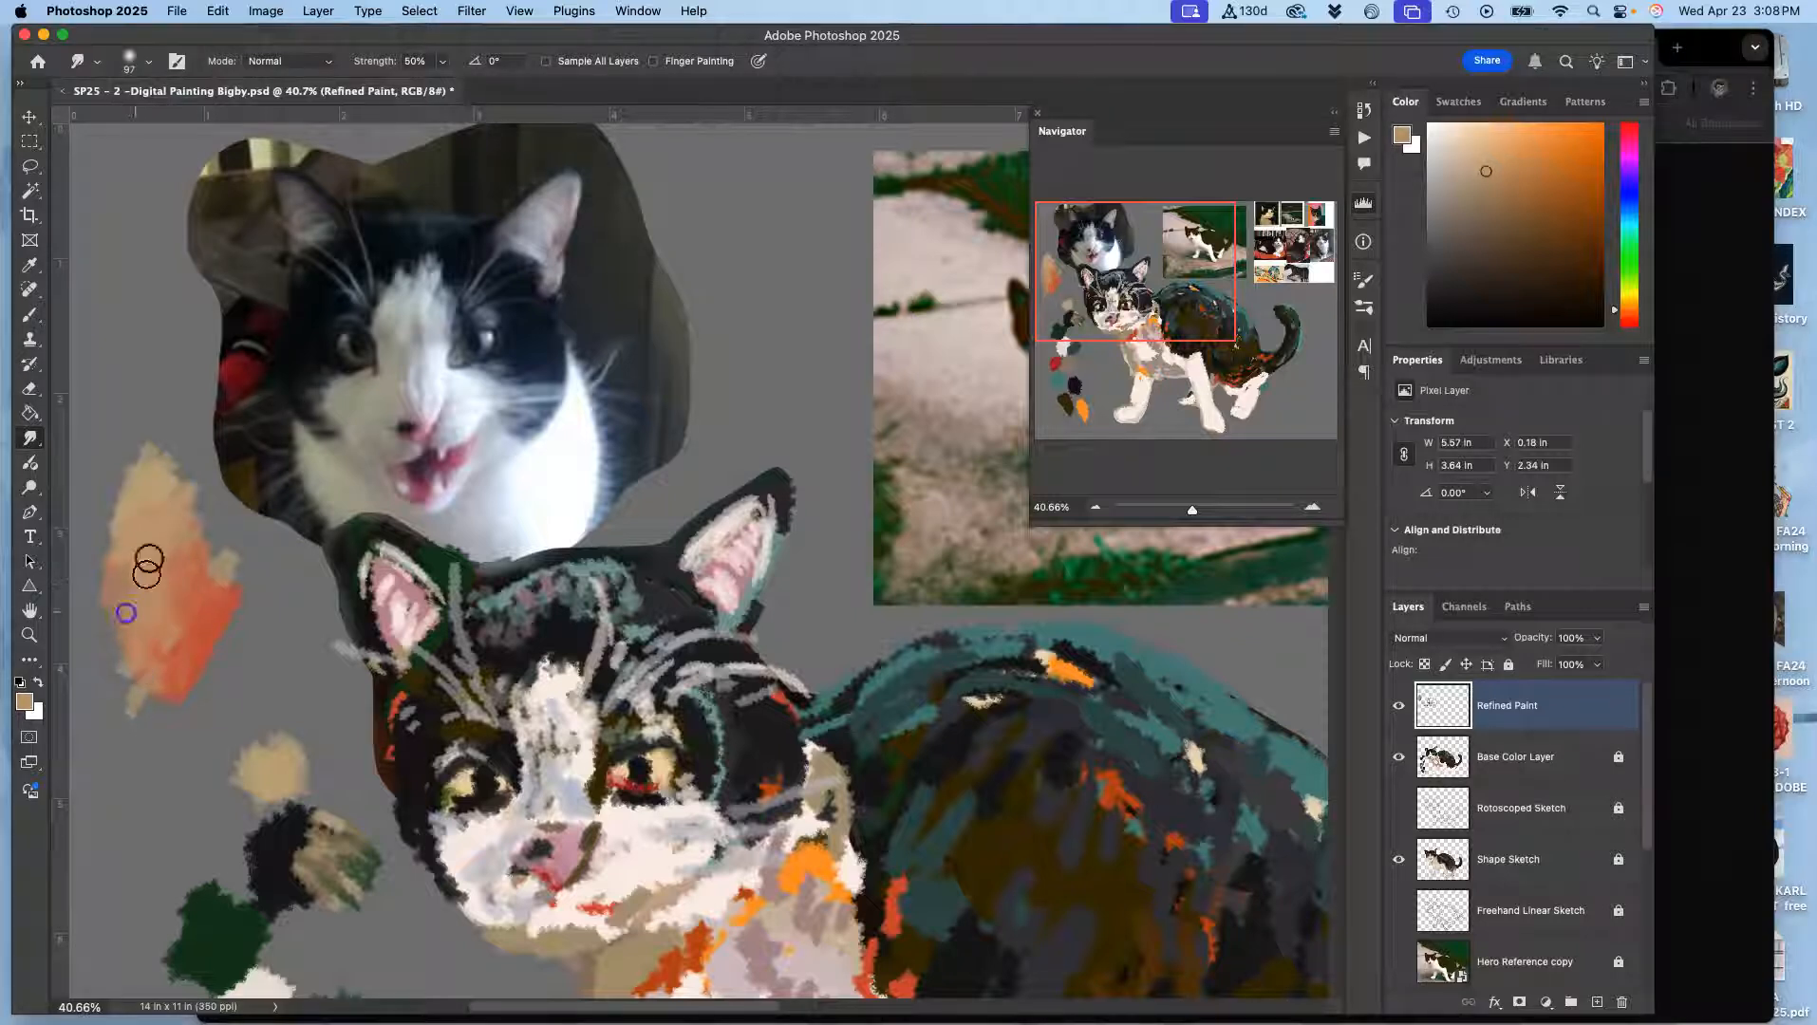
pyautogui.moveTo(127, 626)
pyautogui.mouseDown()
pyautogui.moveTo(186, 598)
pyautogui.moveTo(170, 654)
pyautogui.moveTo(166, 622)
pyautogui.moveTo(187, 641)
pyautogui.moveTo(180, 712)
pyautogui.mouseUp()
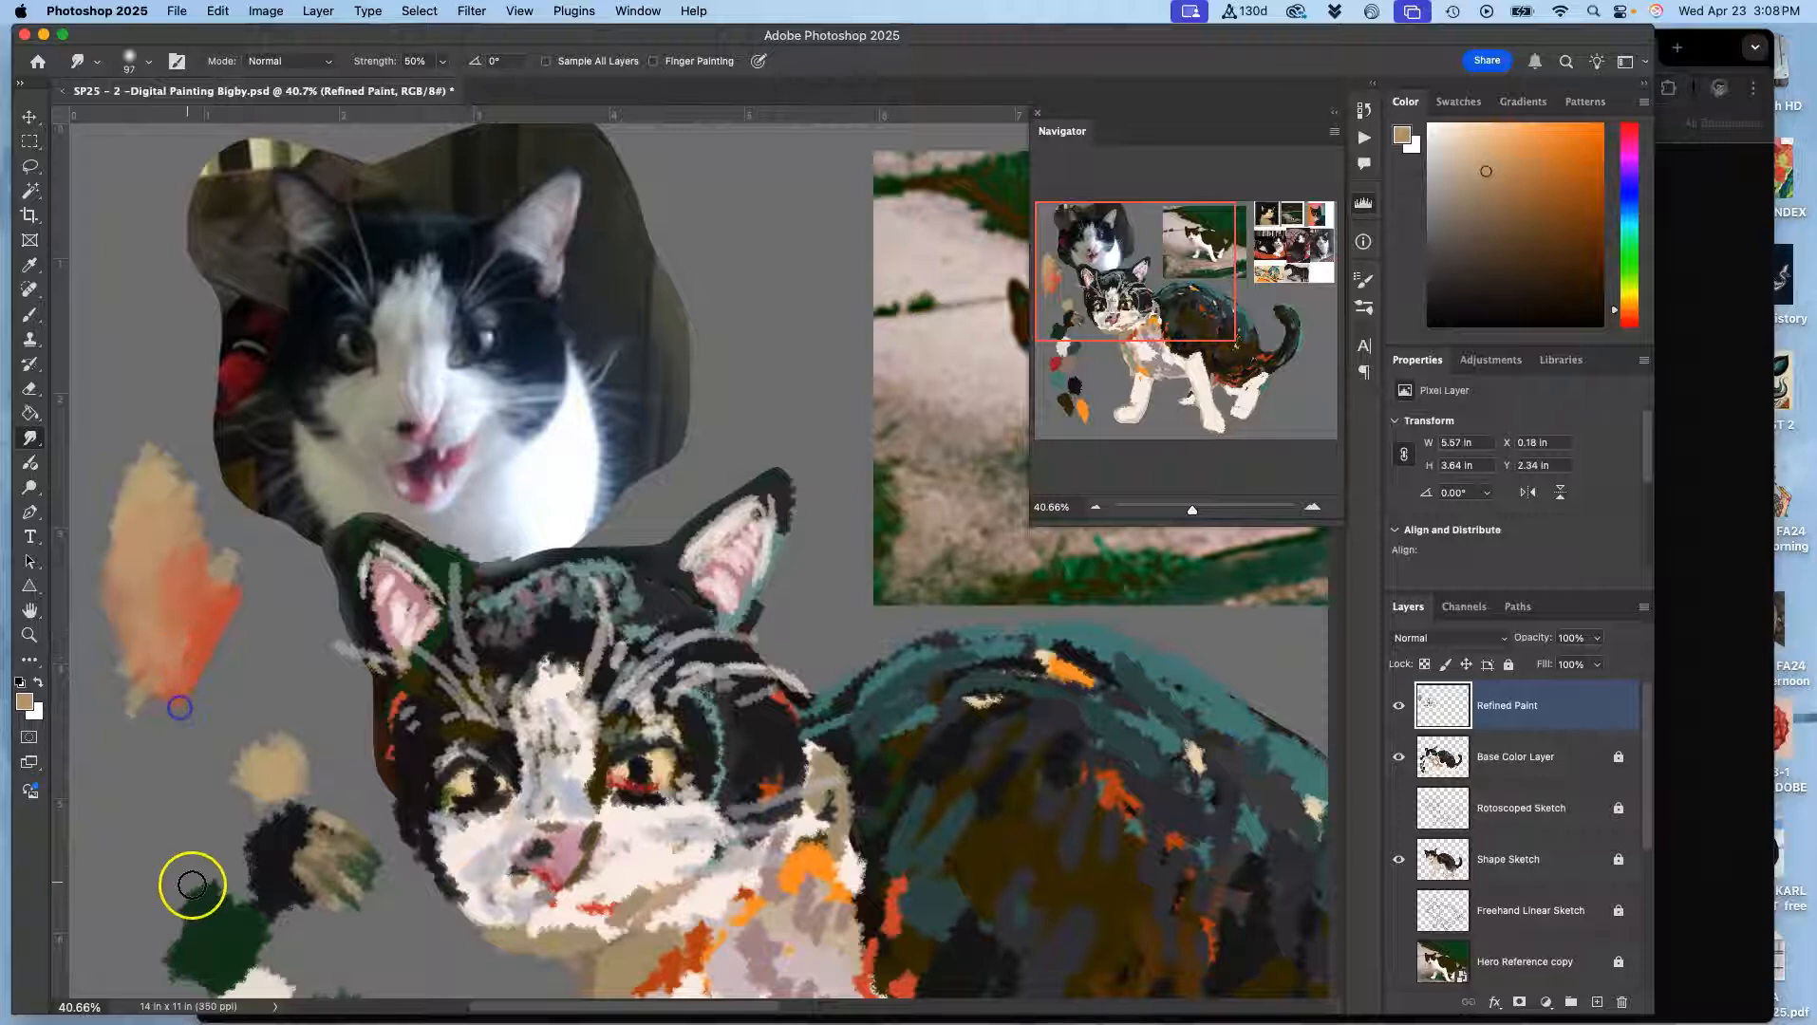
pyautogui.moveTo(152, 589)
pyautogui.mouseDown()
pyautogui.moveTo(189, 532)
pyautogui.moveTo(218, 550)
pyautogui.moveTo(221, 600)
pyautogui.moveTo(194, 618)
pyautogui.moveTo(197, 594)
pyautogui.moveTo(226, 620)
pyautogui.moveTo(173, 668)
pyautogui.moveTo(166, 604)
pyautogui.mouseUp()
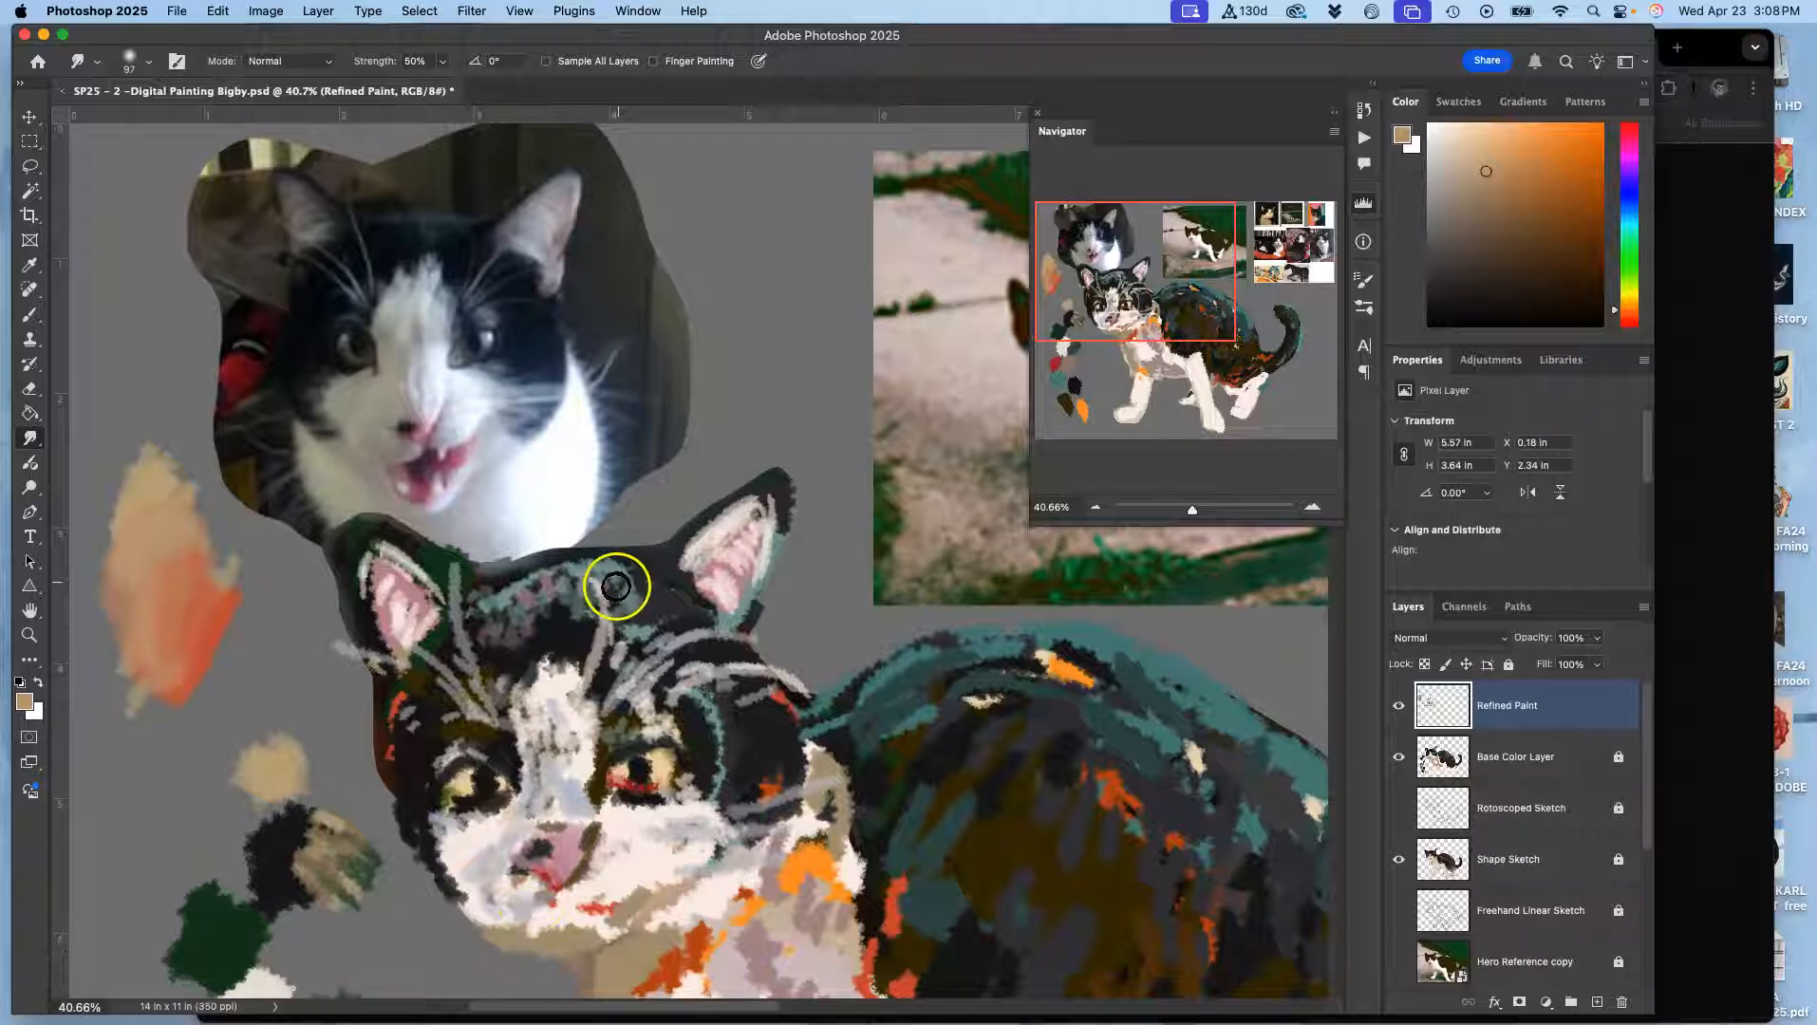
# Switch back to the Brush and rework the white forehead blaze's upper edge with sampled near-black and pale pinkish white
pyautogui.click(30, 314)
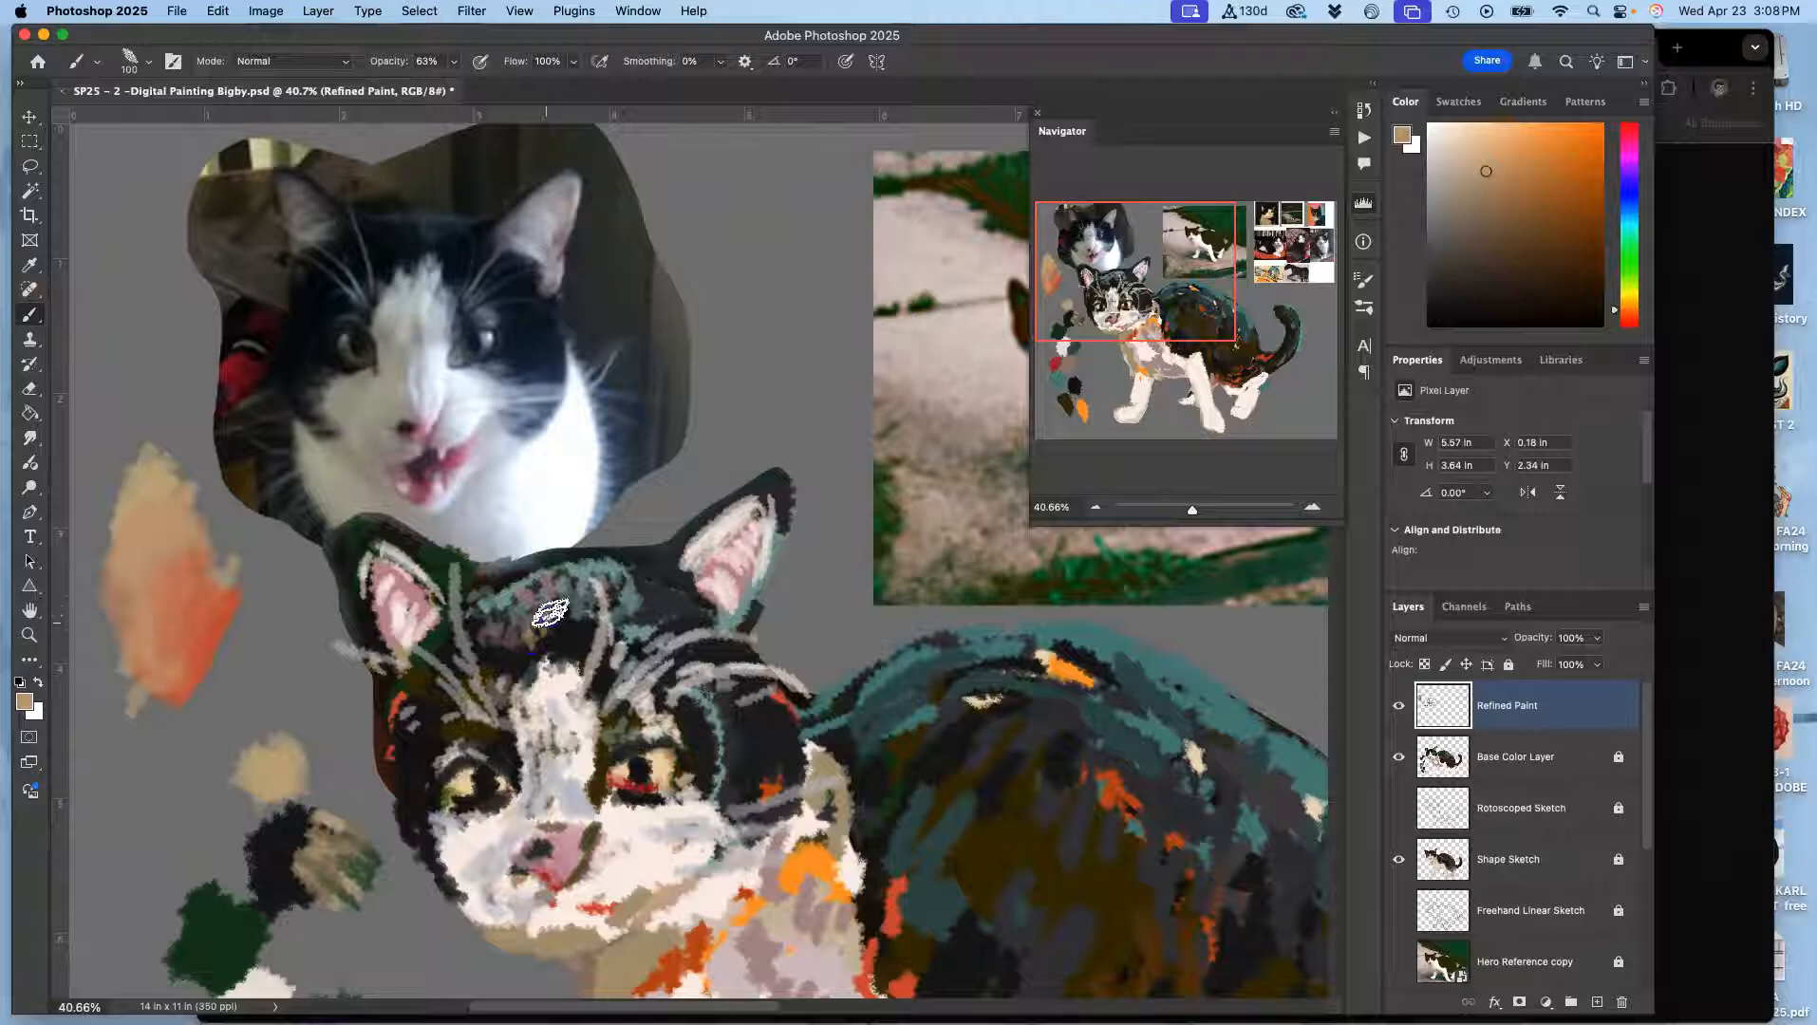
pyautogui.keyDown('alt'); pyautogui.click(560, 638); pyautogui.keyUp('alt')
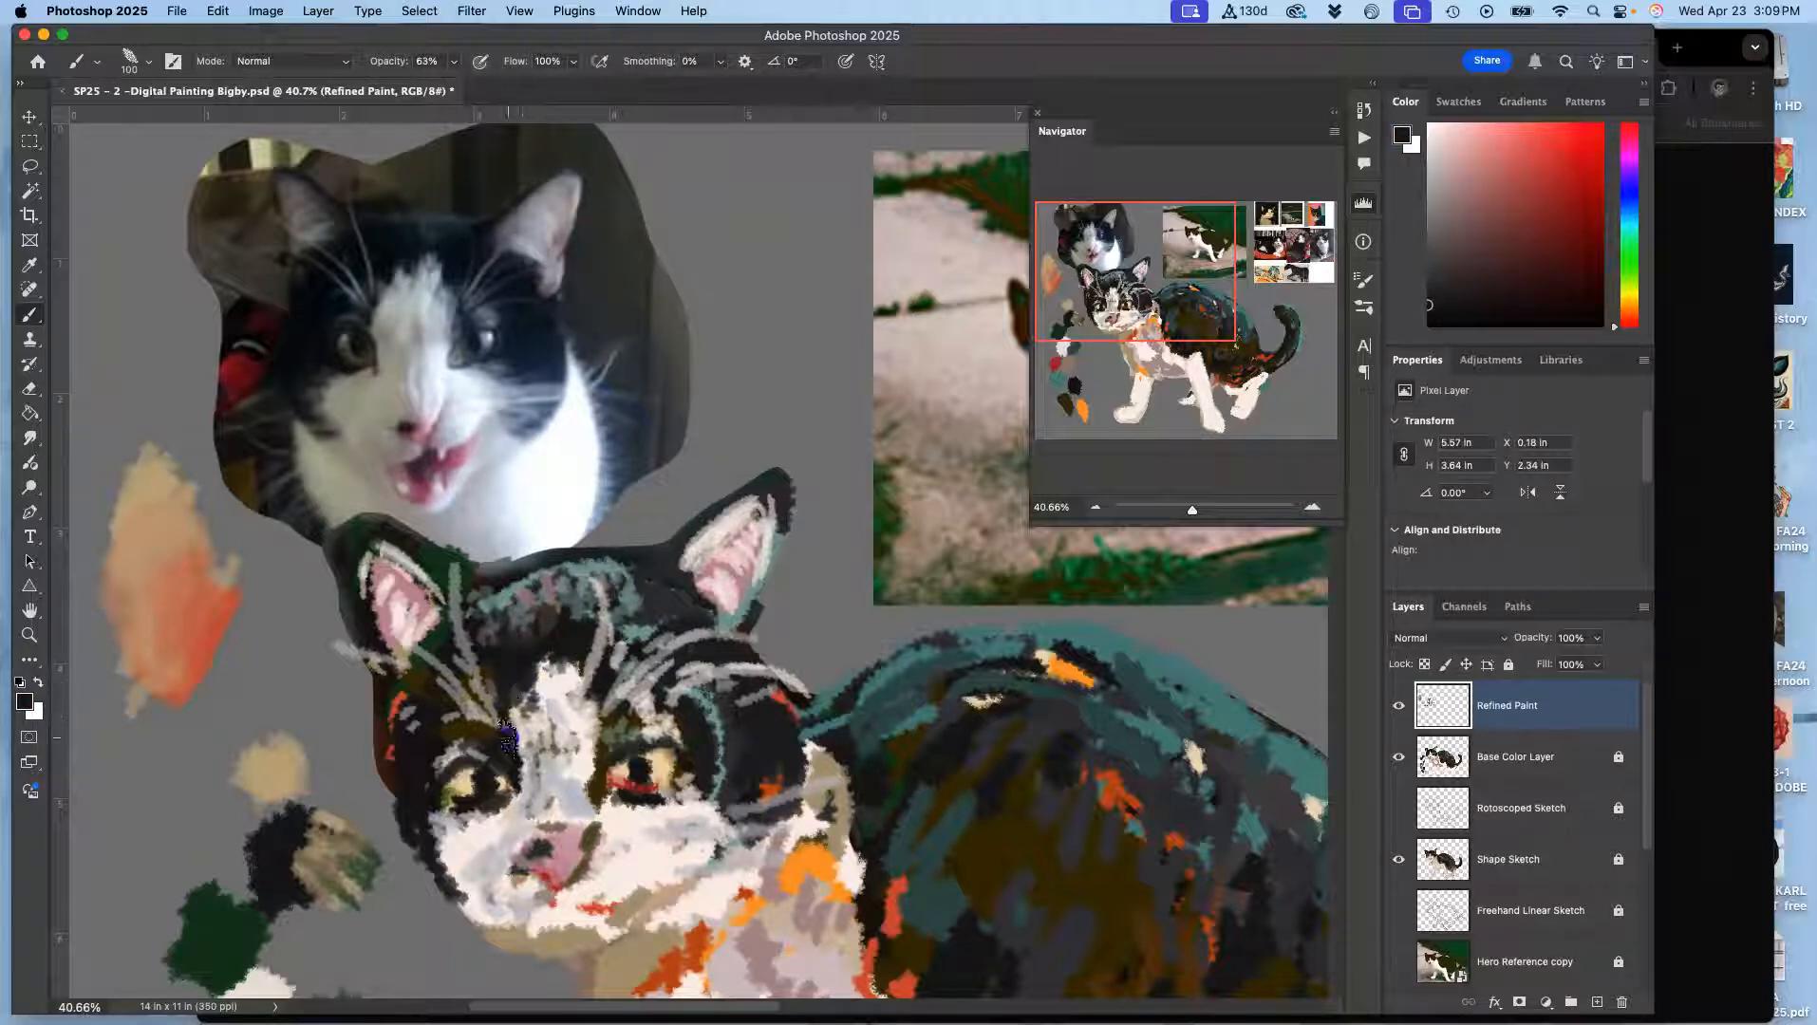
pyautogui.keyDown('alt'); pyautogui.click(526, 738); pyautogui.keyUp('alt')
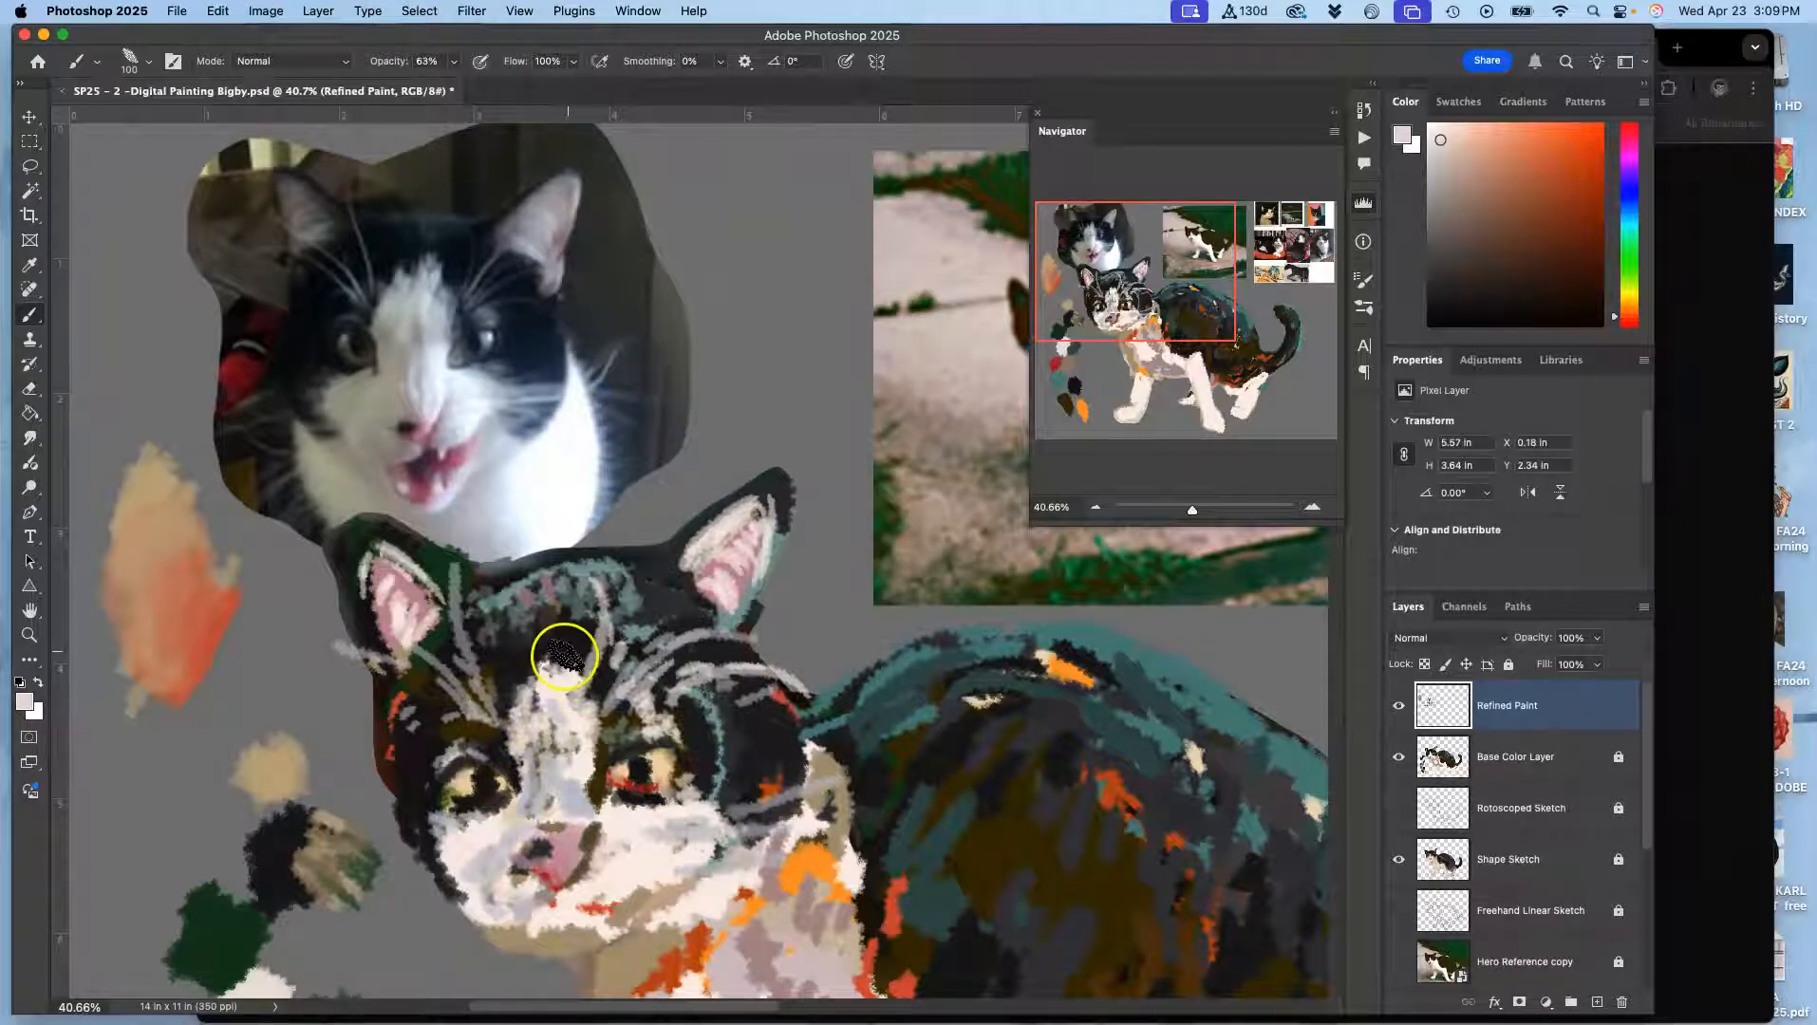
pyautogui.keyDown('alt'); pyautogui.click(556, 660); pyautogui.keyUp('alt')
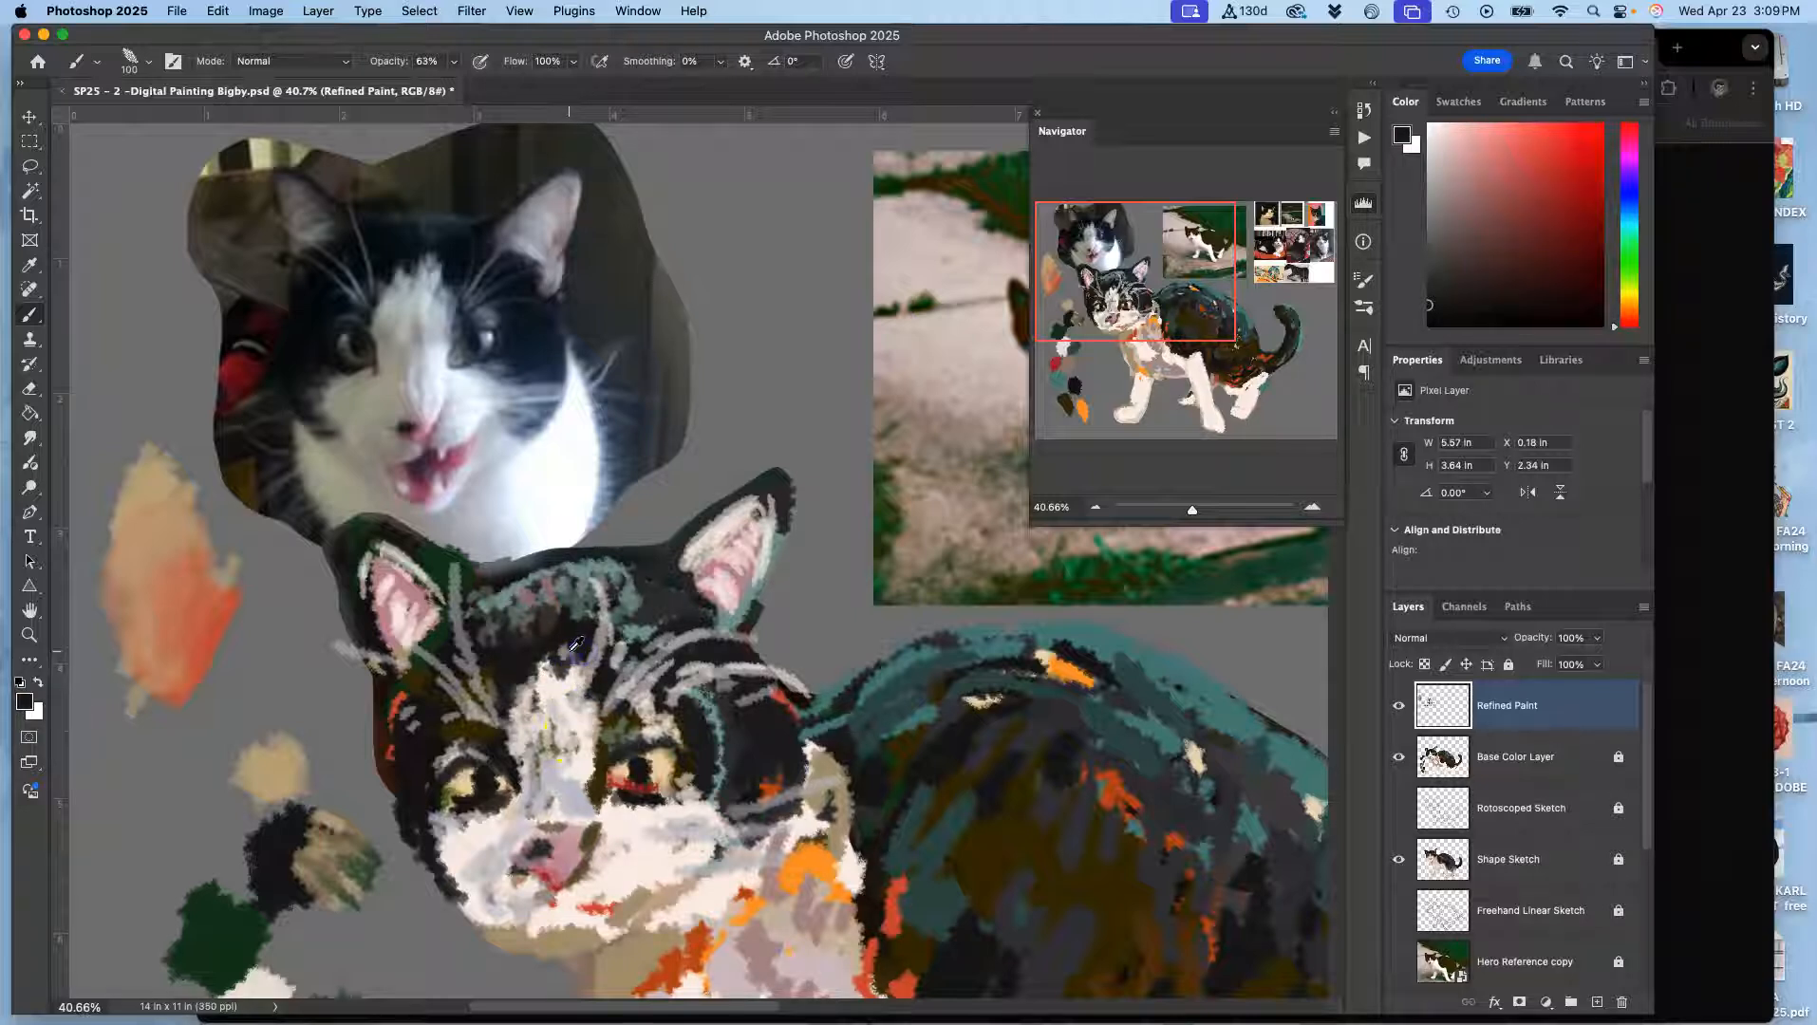
pyautogui.keyDown('alt'); pyautogui.click(570, 665); pyautogui.keyUp('alt')
pyautogui.keyDown('alt'); pyautogui.click(568, 668); pyautogui.keyUp('alt')
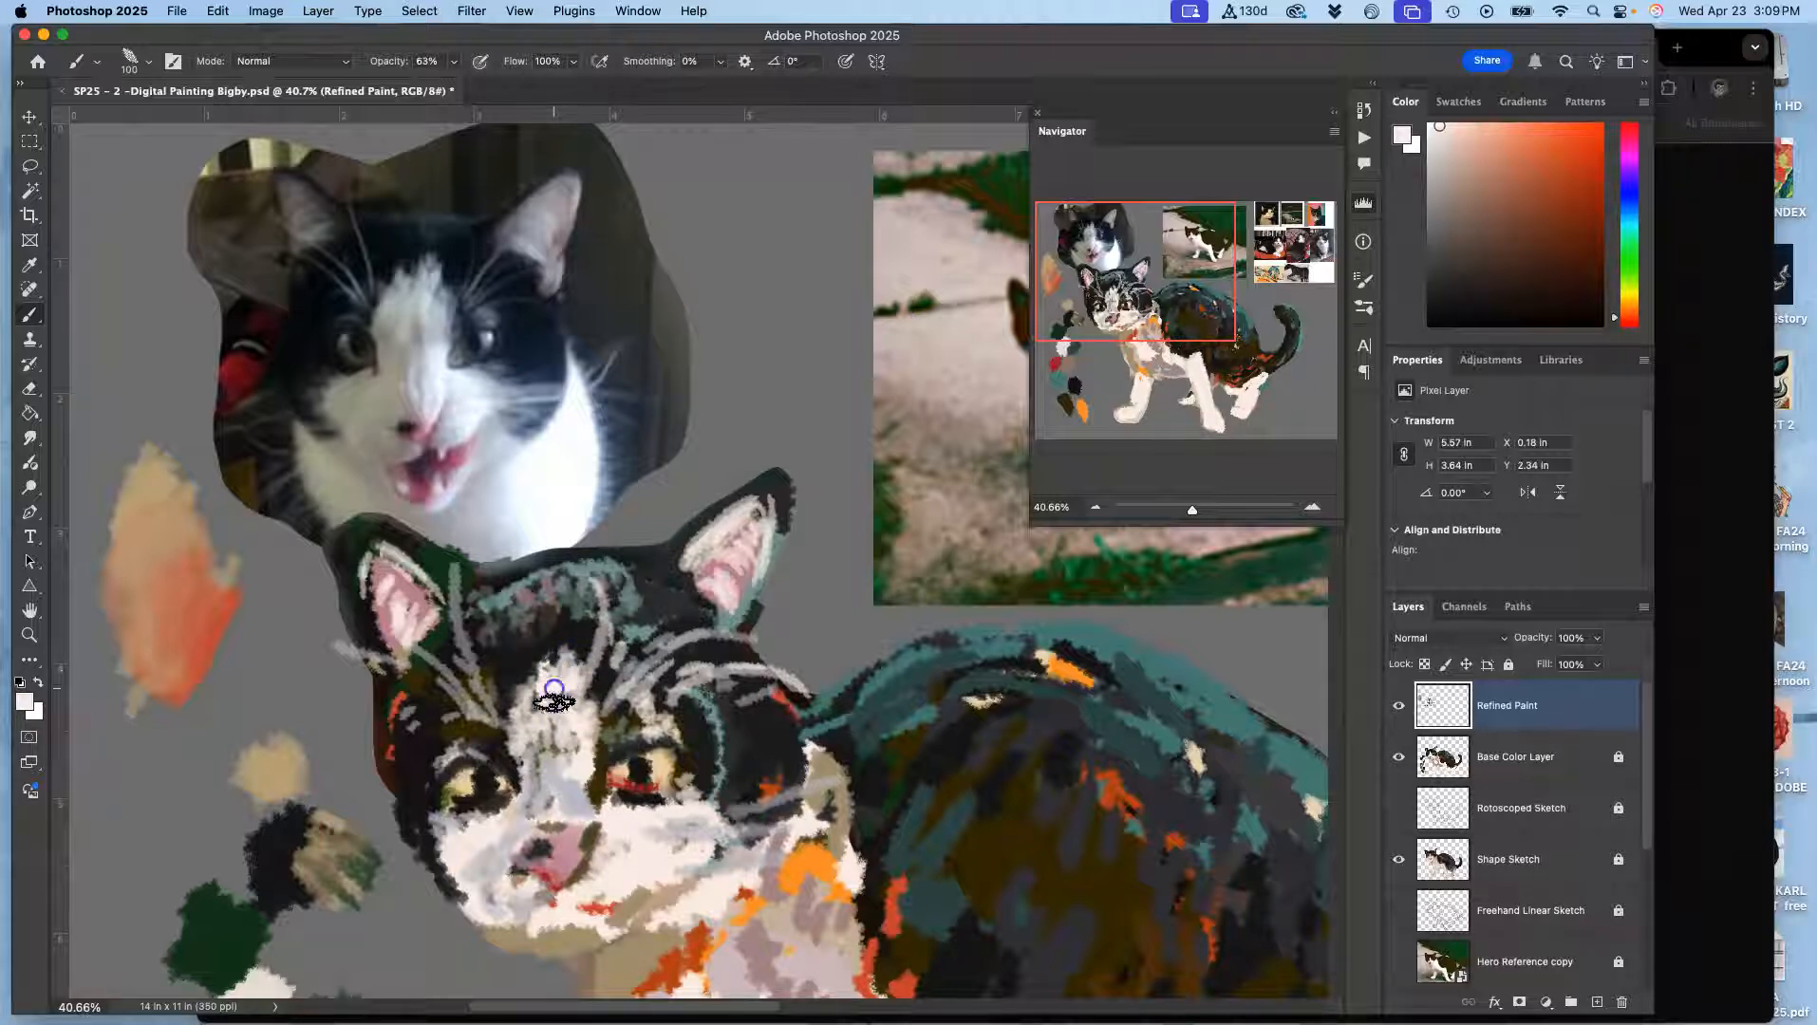
# Soften the olive and gray patches on the bridge of the nose with strokes of grays sampled from the surrounding fur
pyautogui.scroll(10, 583, 750)
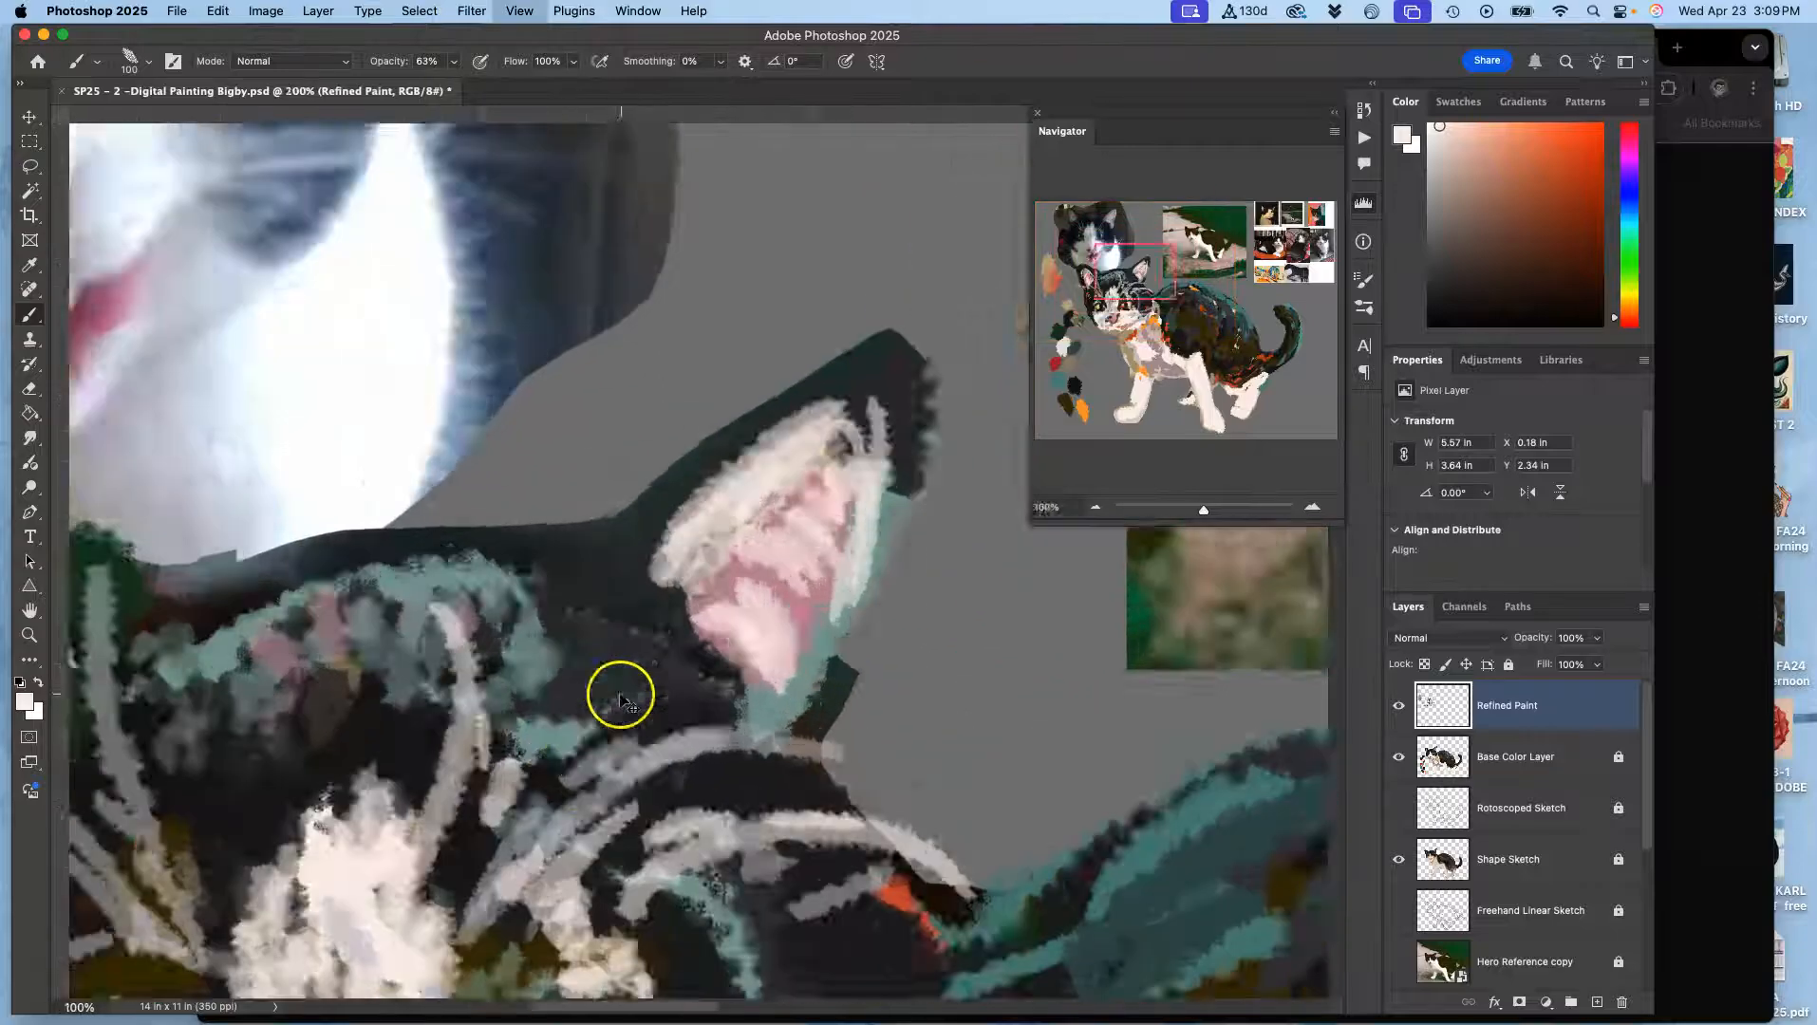
pyautogui.press('space')
pyautogui.moveTo(564, 730); pyautogui.dragTo(697, 413)
pyautogui.moveTo(596, 621)
pyautogui.mouseDown()
pyautogui.moveTo(855, 337)
pyautogui.moveTo(809, 435)
pyautogui.moveTo(914, 386)
pyautogui.mouseUp()
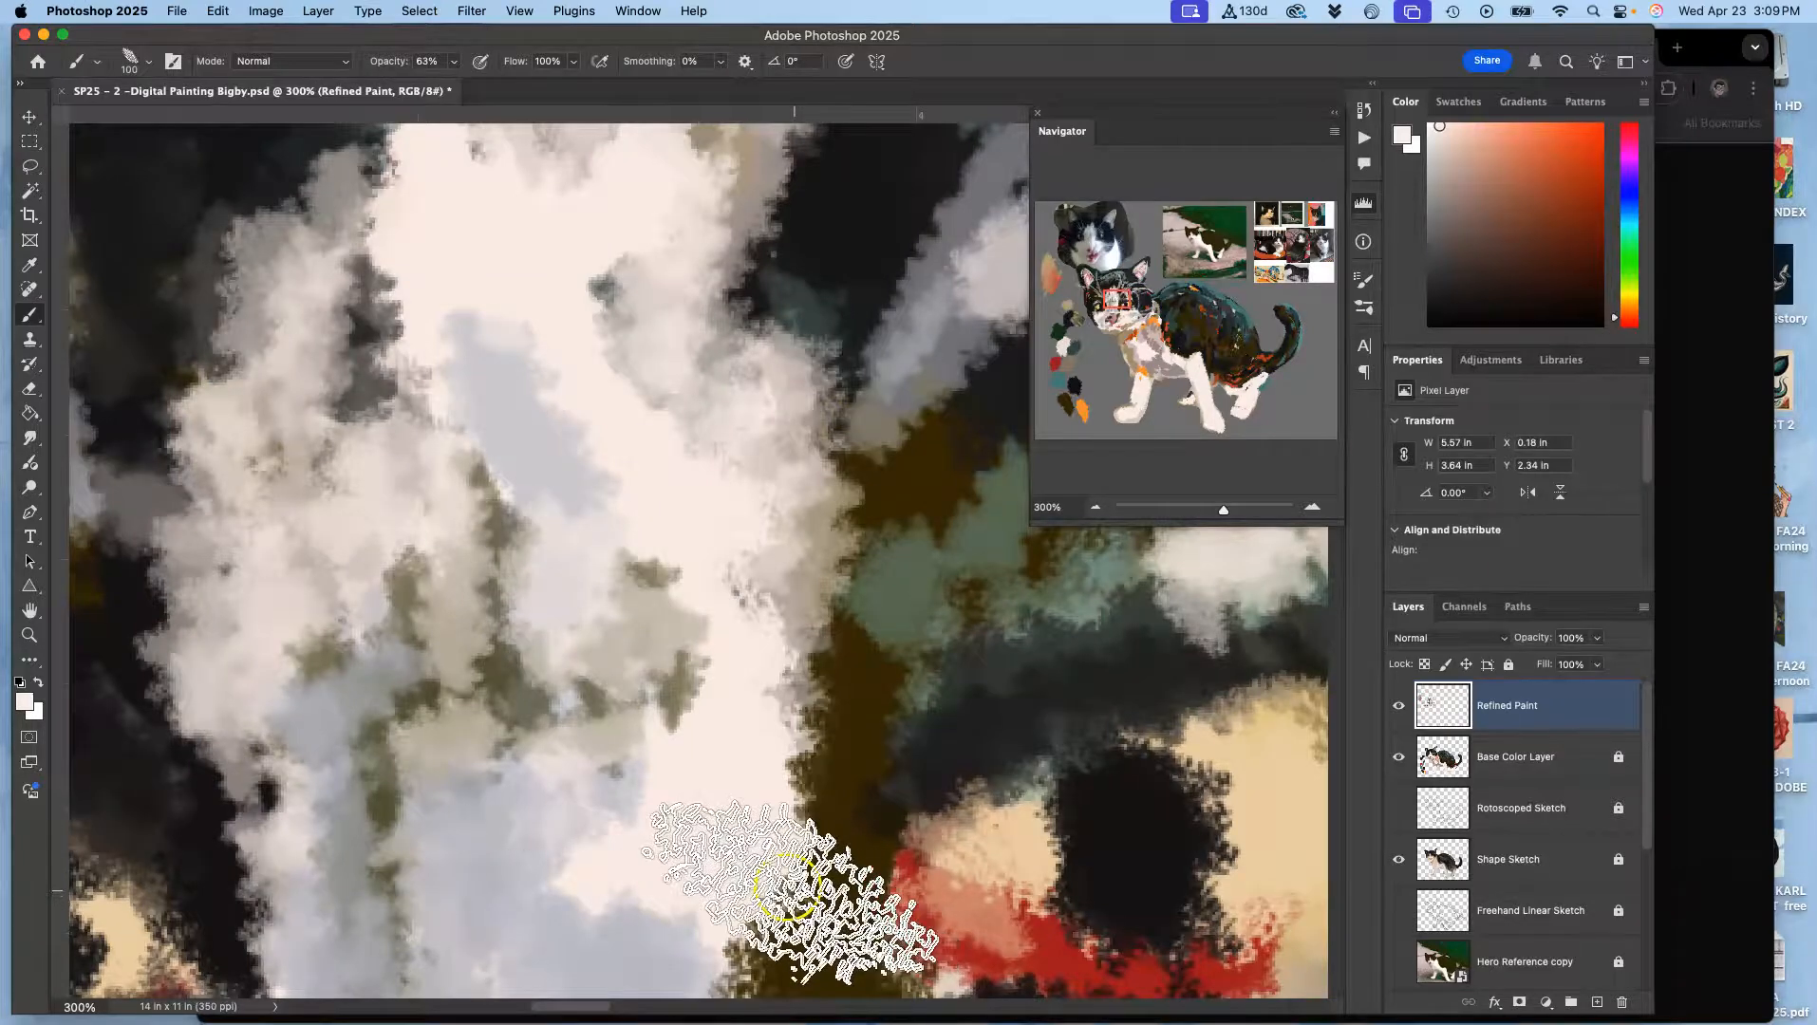
pyautogui.keyDown('alt'); pyautogui.click(510, 685); pyautogui.keyUp('alt')
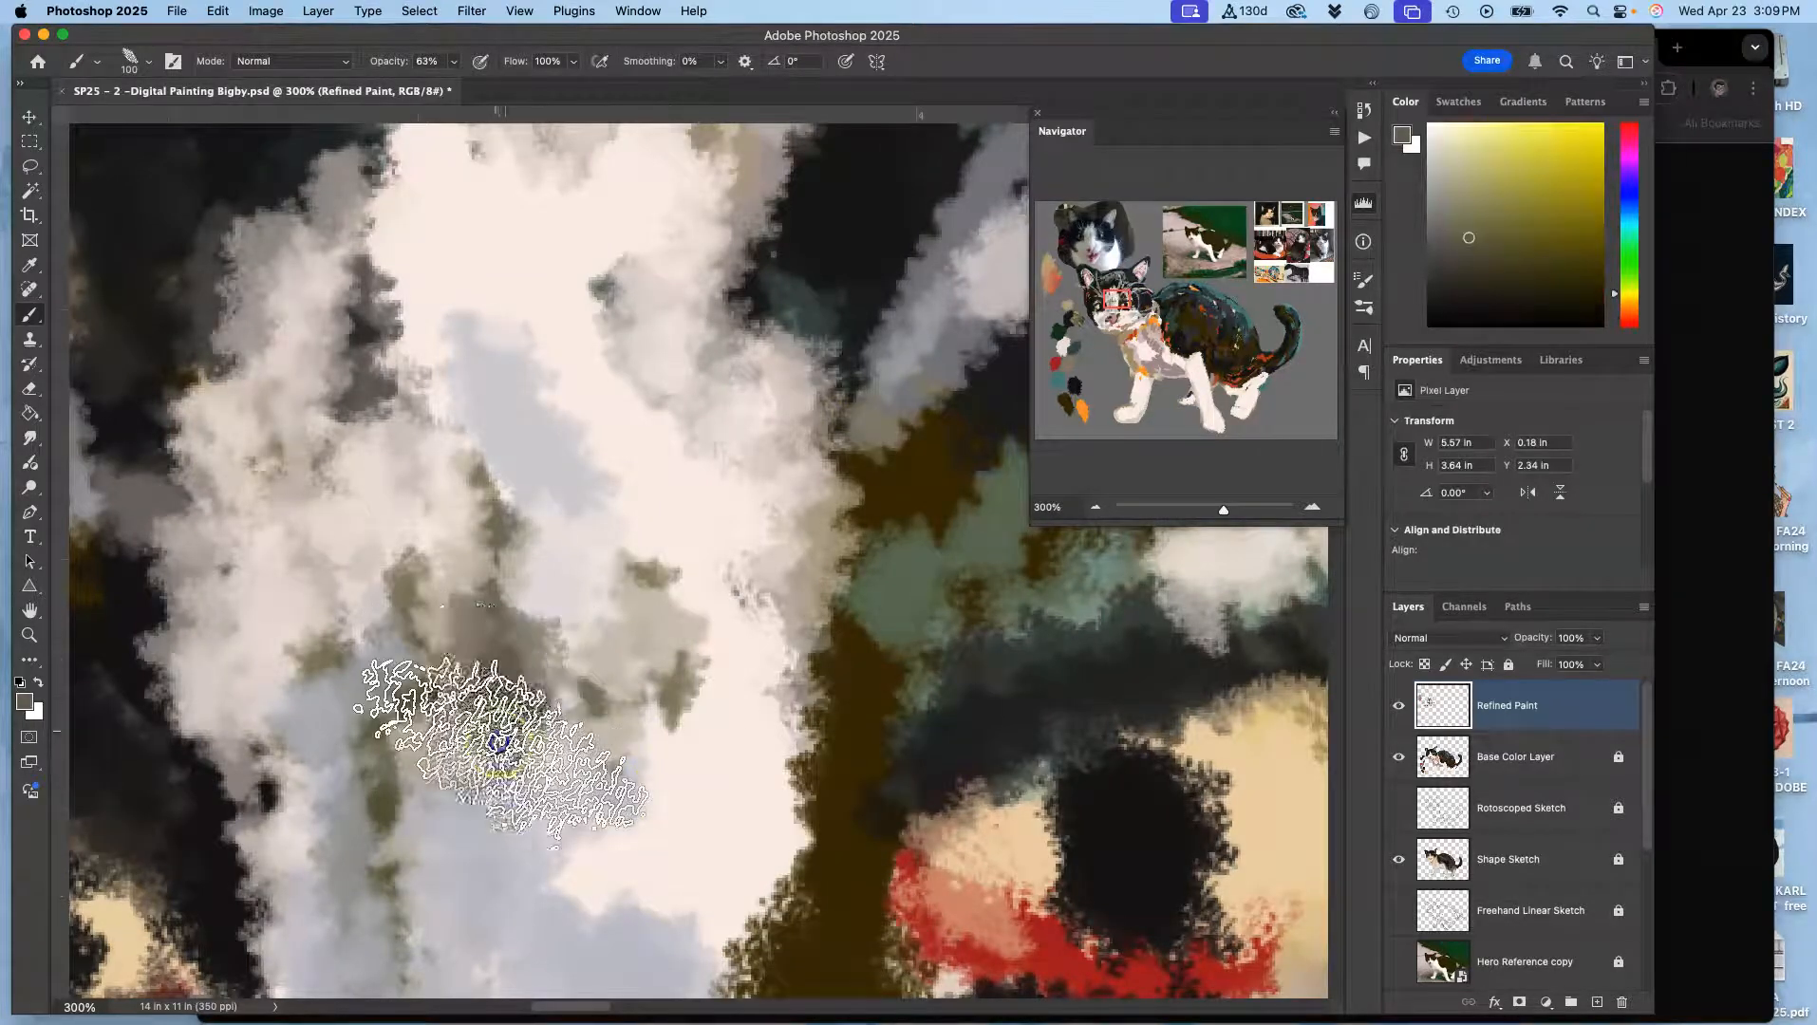
pyautogui.keyDown('alt'); pyautogui.click(604, 567); pyautogui.keyUp('alt')
pyautogui.keyDown('alt'); pyautogui.click(527, 619); pyautogui.keyUp('alt')
pyautogui.keyDown('alt'); pyautogui.click(543, 472); pyautogui.keyUp('alt')
pyautogui.keyDown('alt'); pyautogui.click(536, 478); pyautogui.keyUp('alt')
pyautogui.moveTo(459, 539); pyautogui.dragTo(474, 826)
pyautogui.moveTo(377, 662); pyautogui.dragTo(384, 772)
# Paint over the red mouth line with light fur color, and rework the area below the nose with sampled pink and off-white
pyautogui.press('super+minus')
pyautogui.press('super+minus')
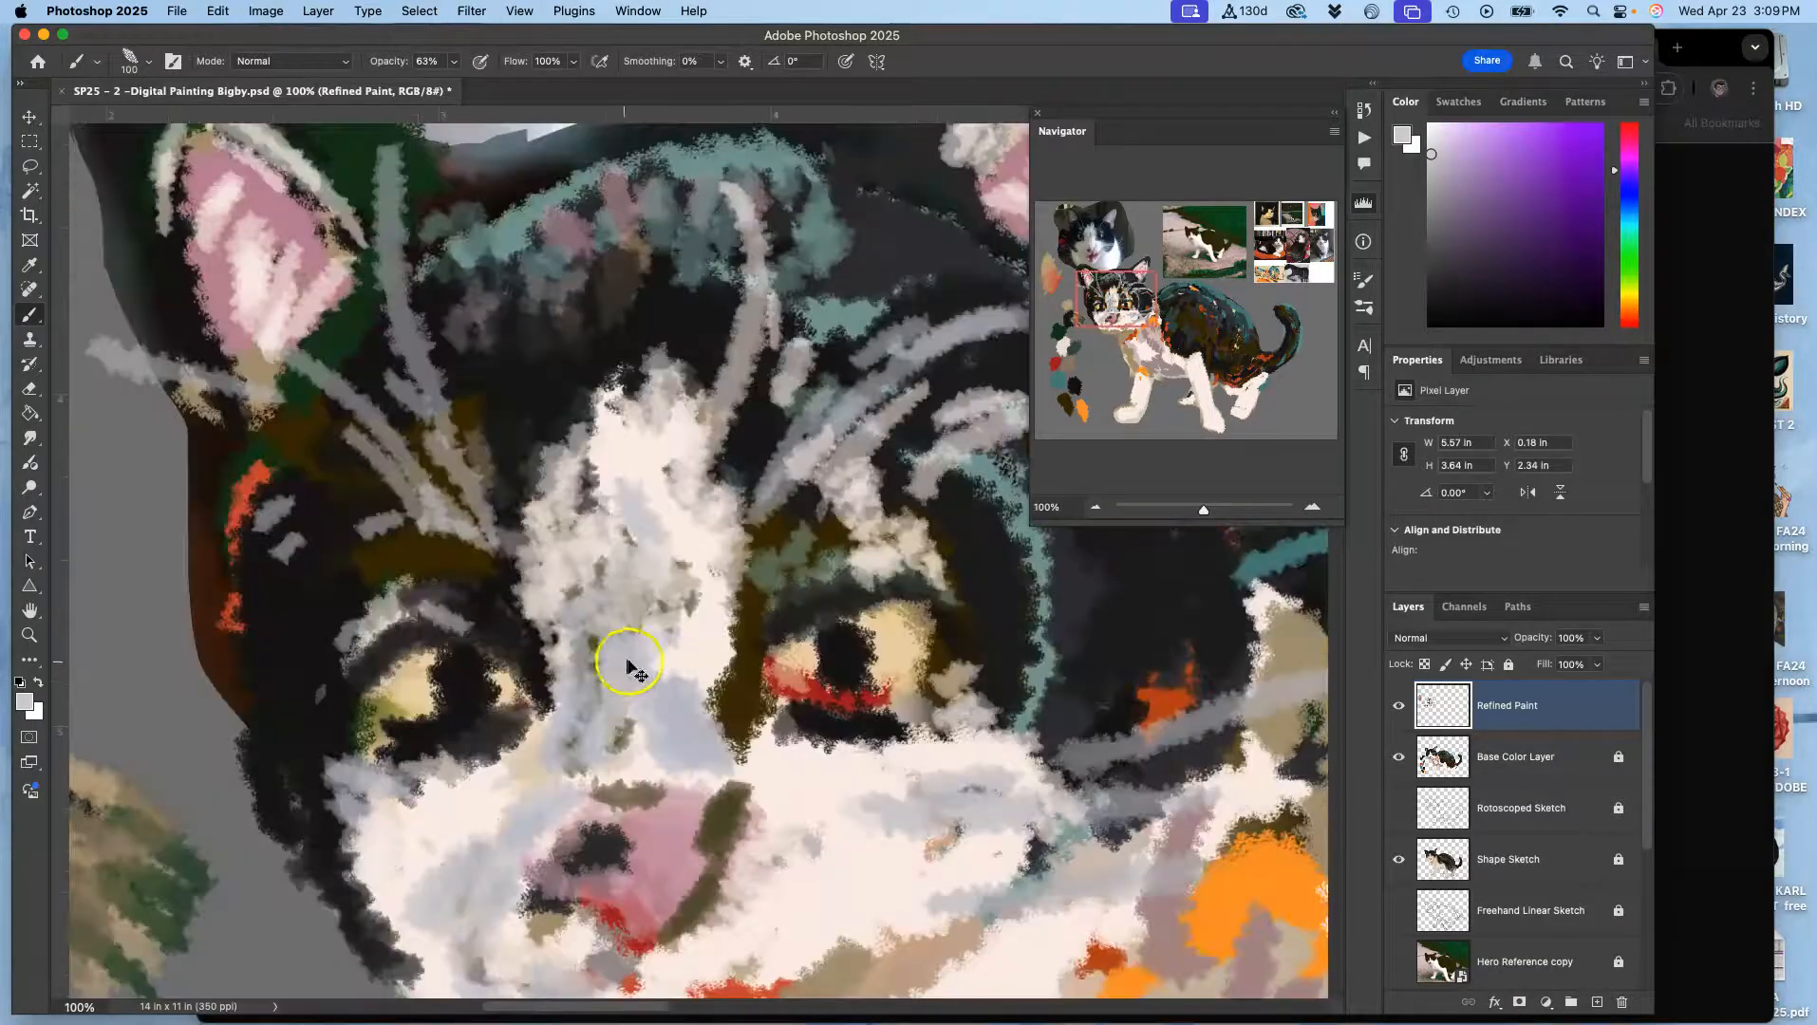
pyautogui.press('super+minus')
pyautogui.press('super+minus')
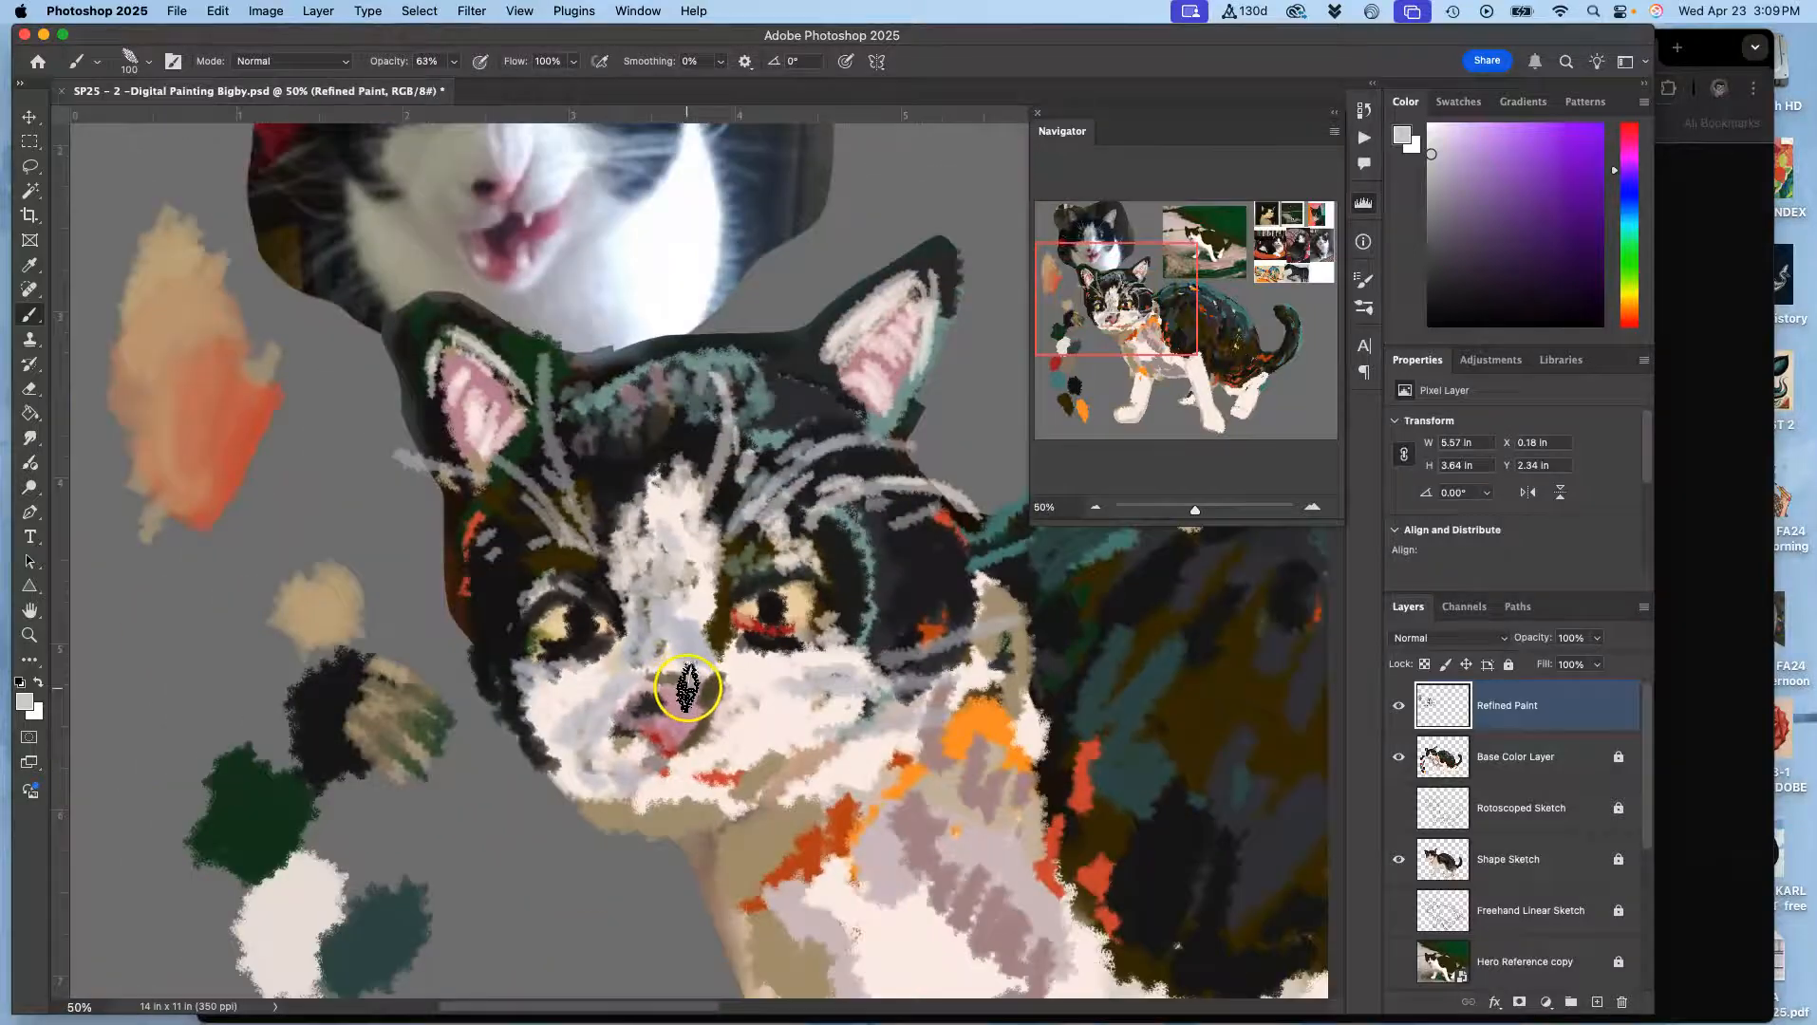
pyautogui.moveTo(739, 624); pyautogui.dragTo(635, 712)
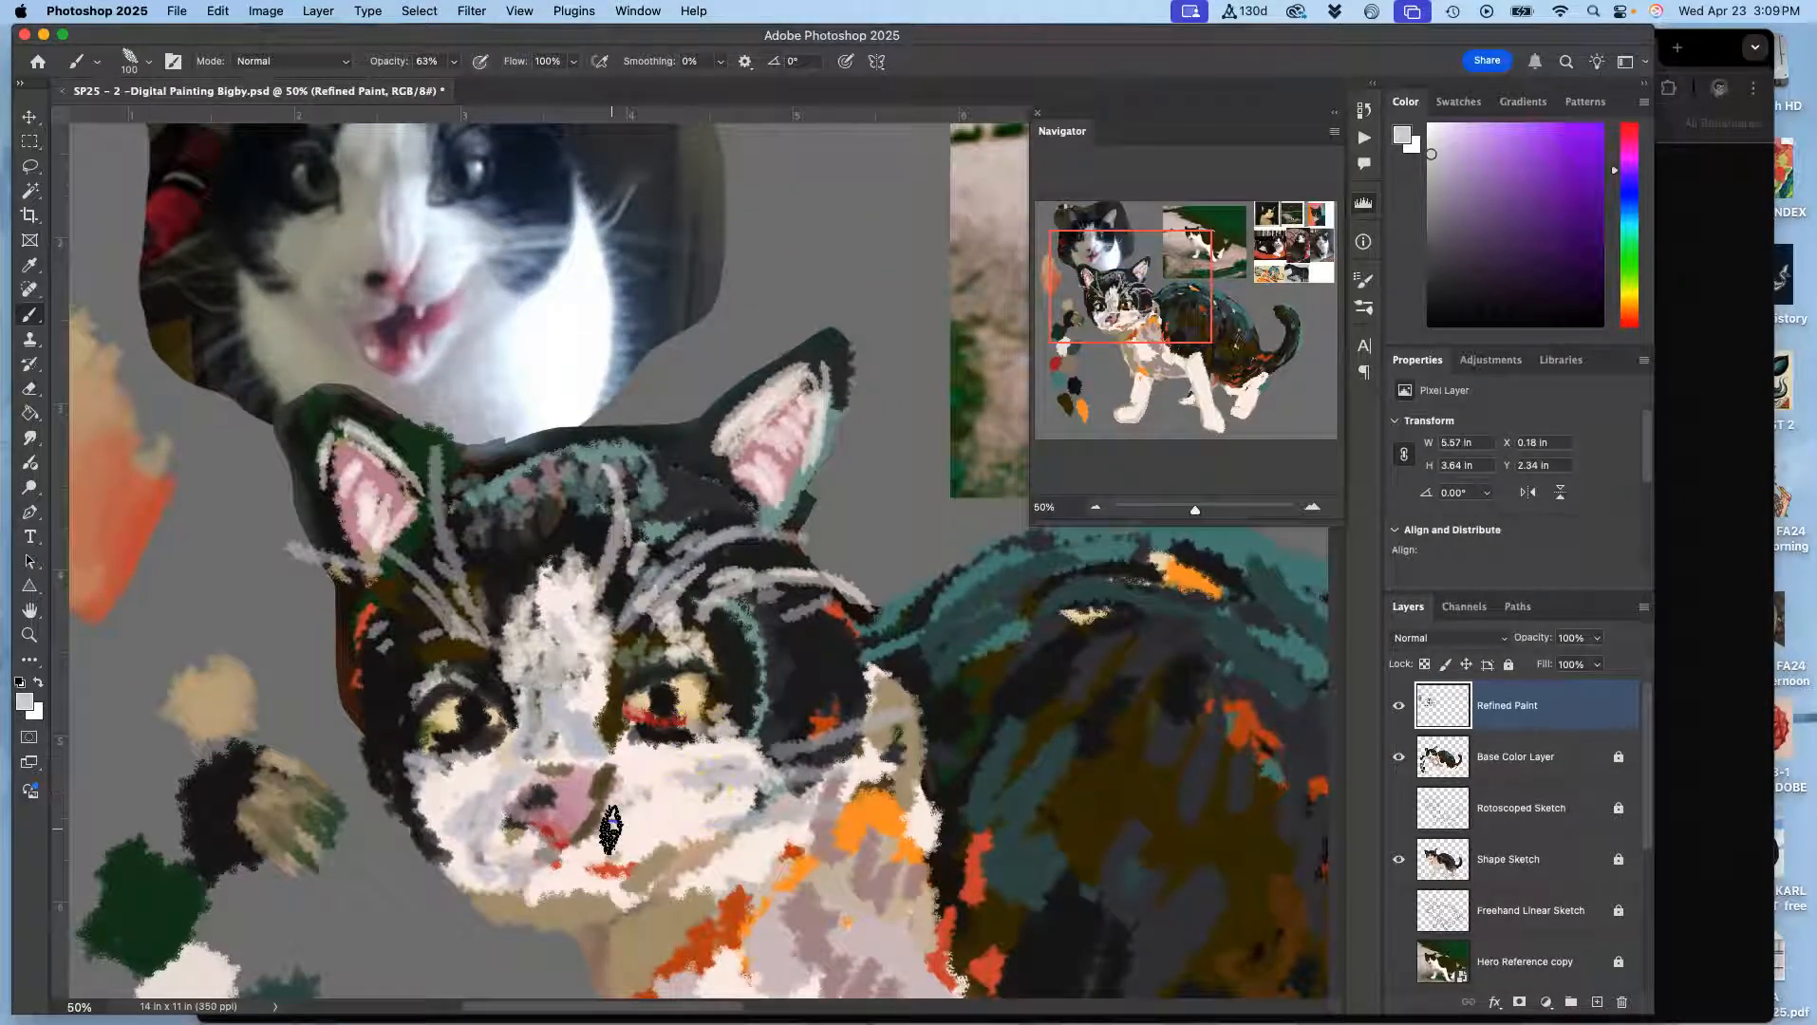
pyautogui.moveTo(590, 859)
pyautogui.mouseDown()
pyautogui.moveTo(631, 833)
pyautogui.moveTo(586, 851)
pyautogui.moveTo(659, 847)
pyautogui.mouseUp()
pyautogui.keyDown('alt'); pyautogui.click(632, 680); pyautogui.keyUp('alt')
pyautogui.click(580, 851)
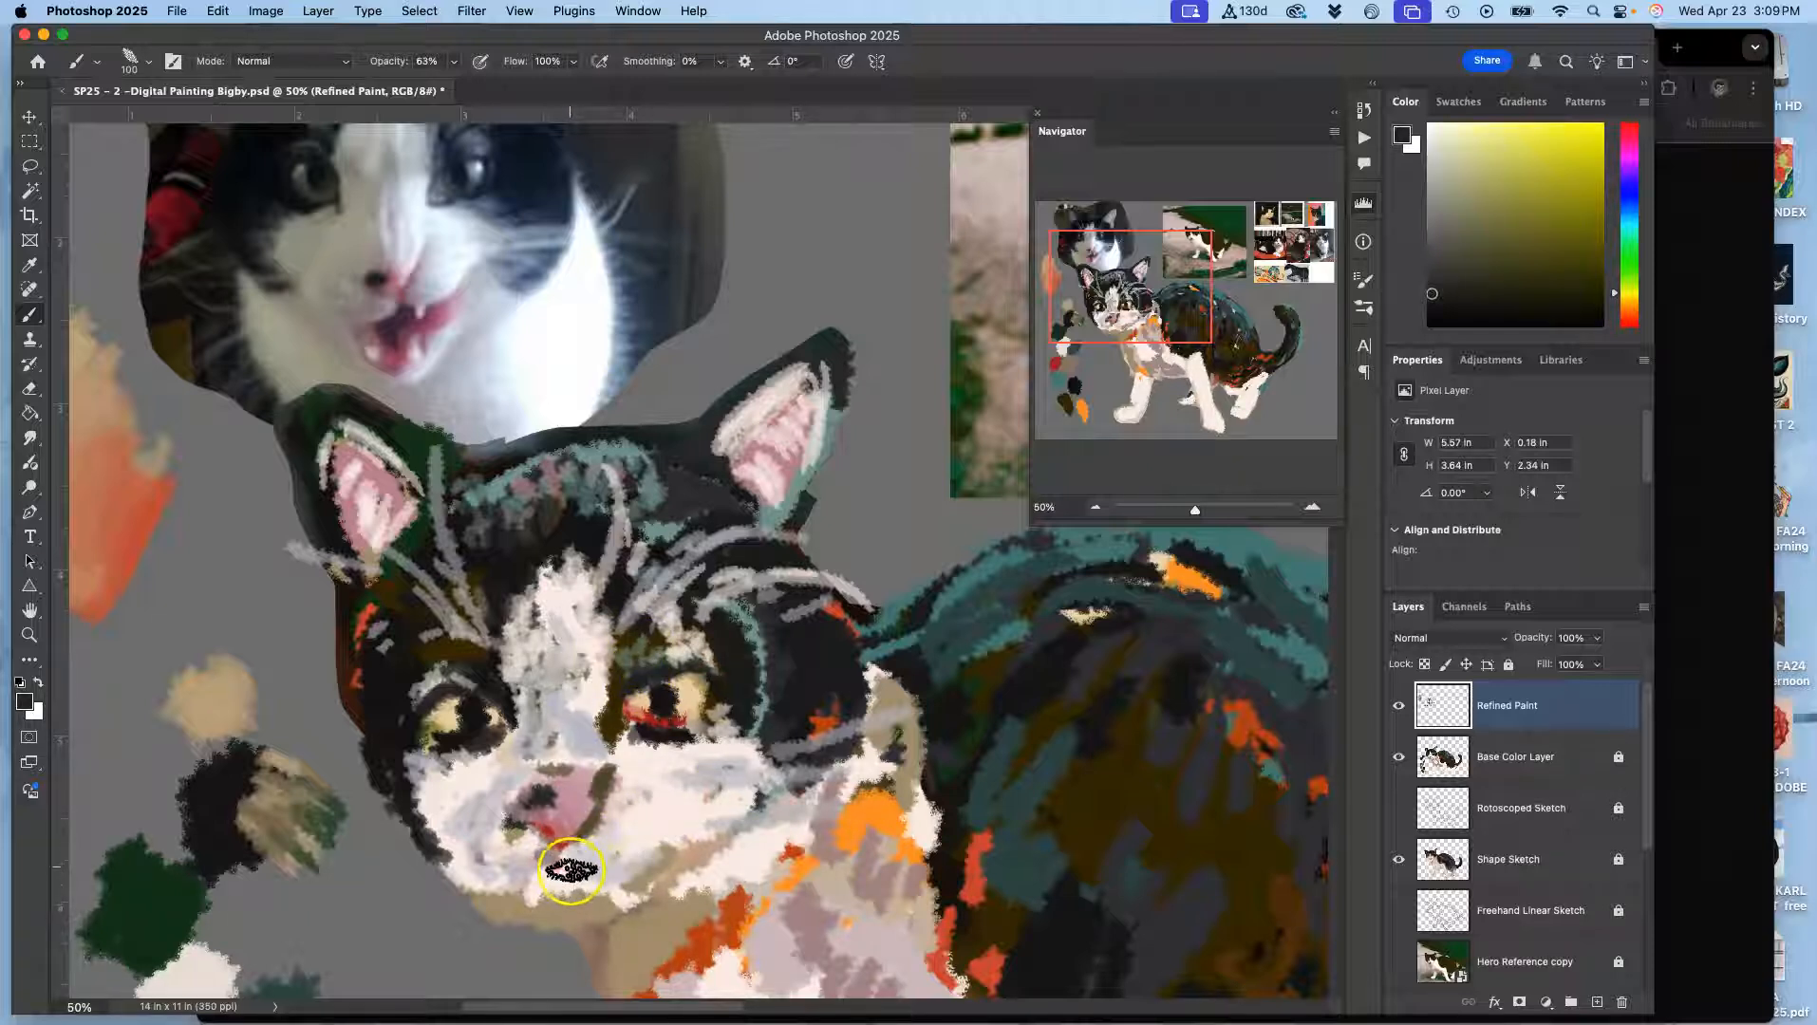
pyautogui.keyDown('alt'); pyautogui.click(560, 811); pyautogui.keyUp('alt')
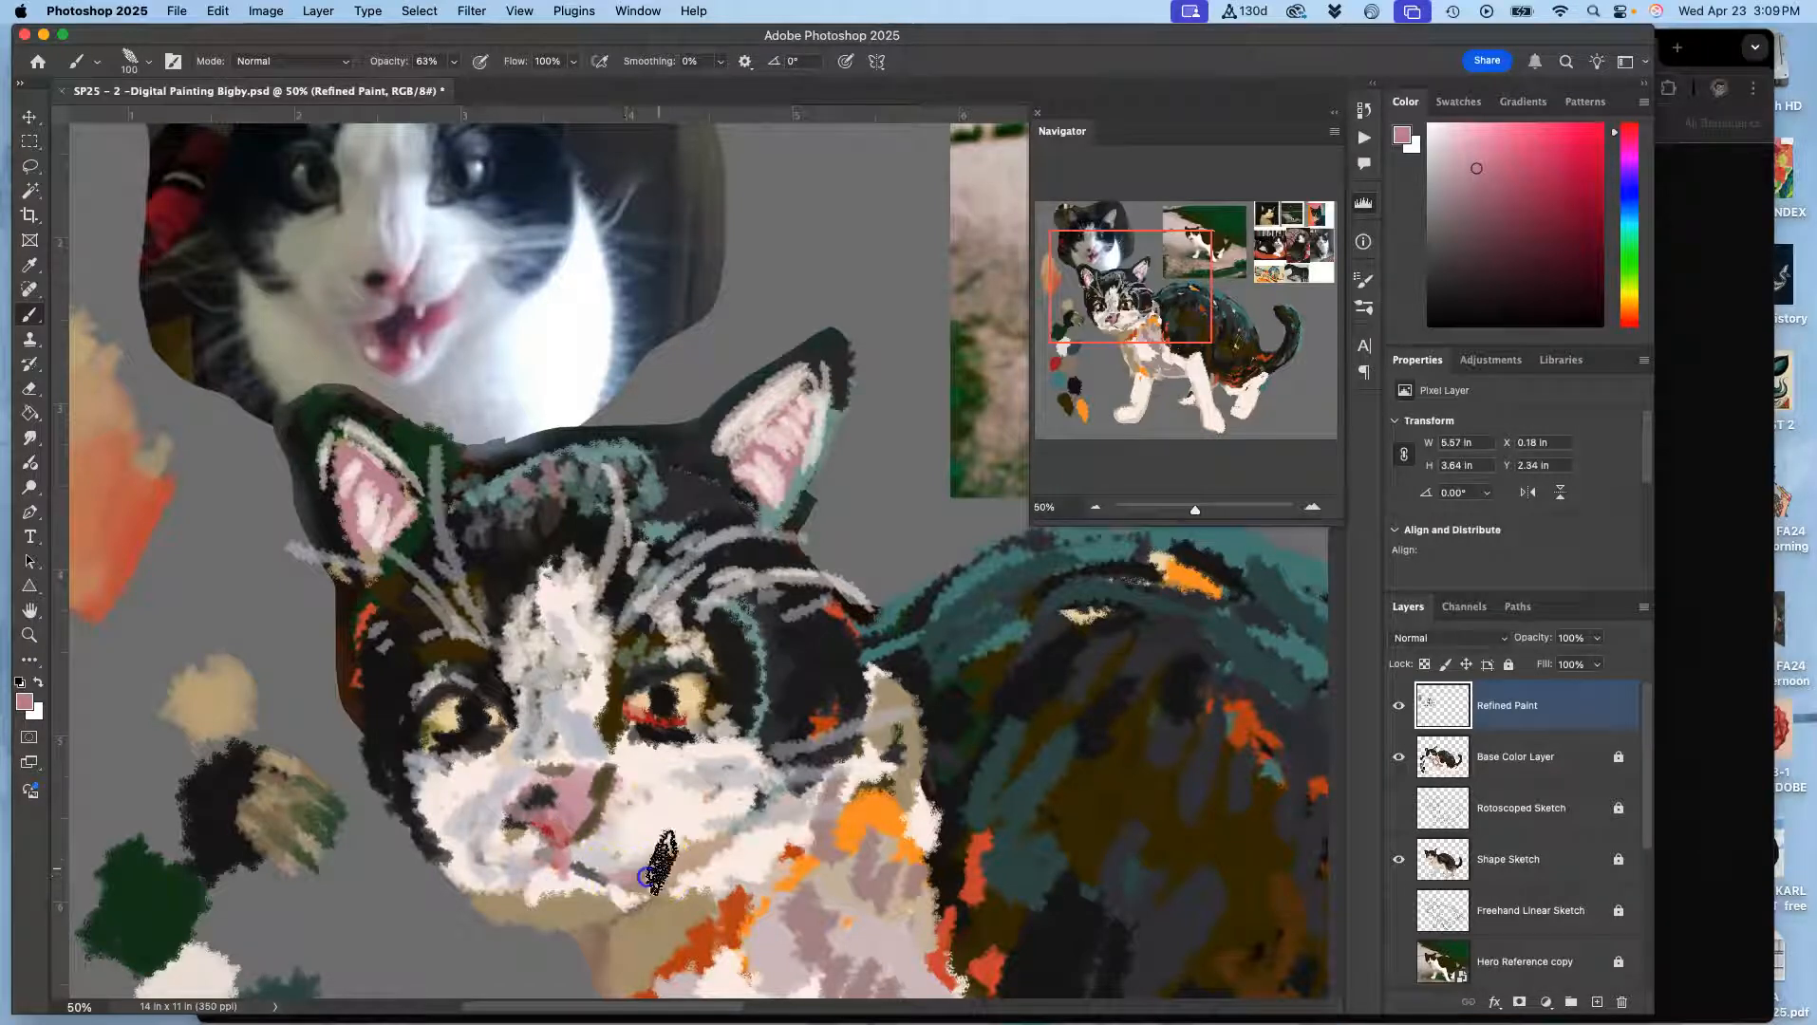
pyautogui.keyDown('alt'); pyautogui.click(629, 760); pyautogui.keyUp('alt')
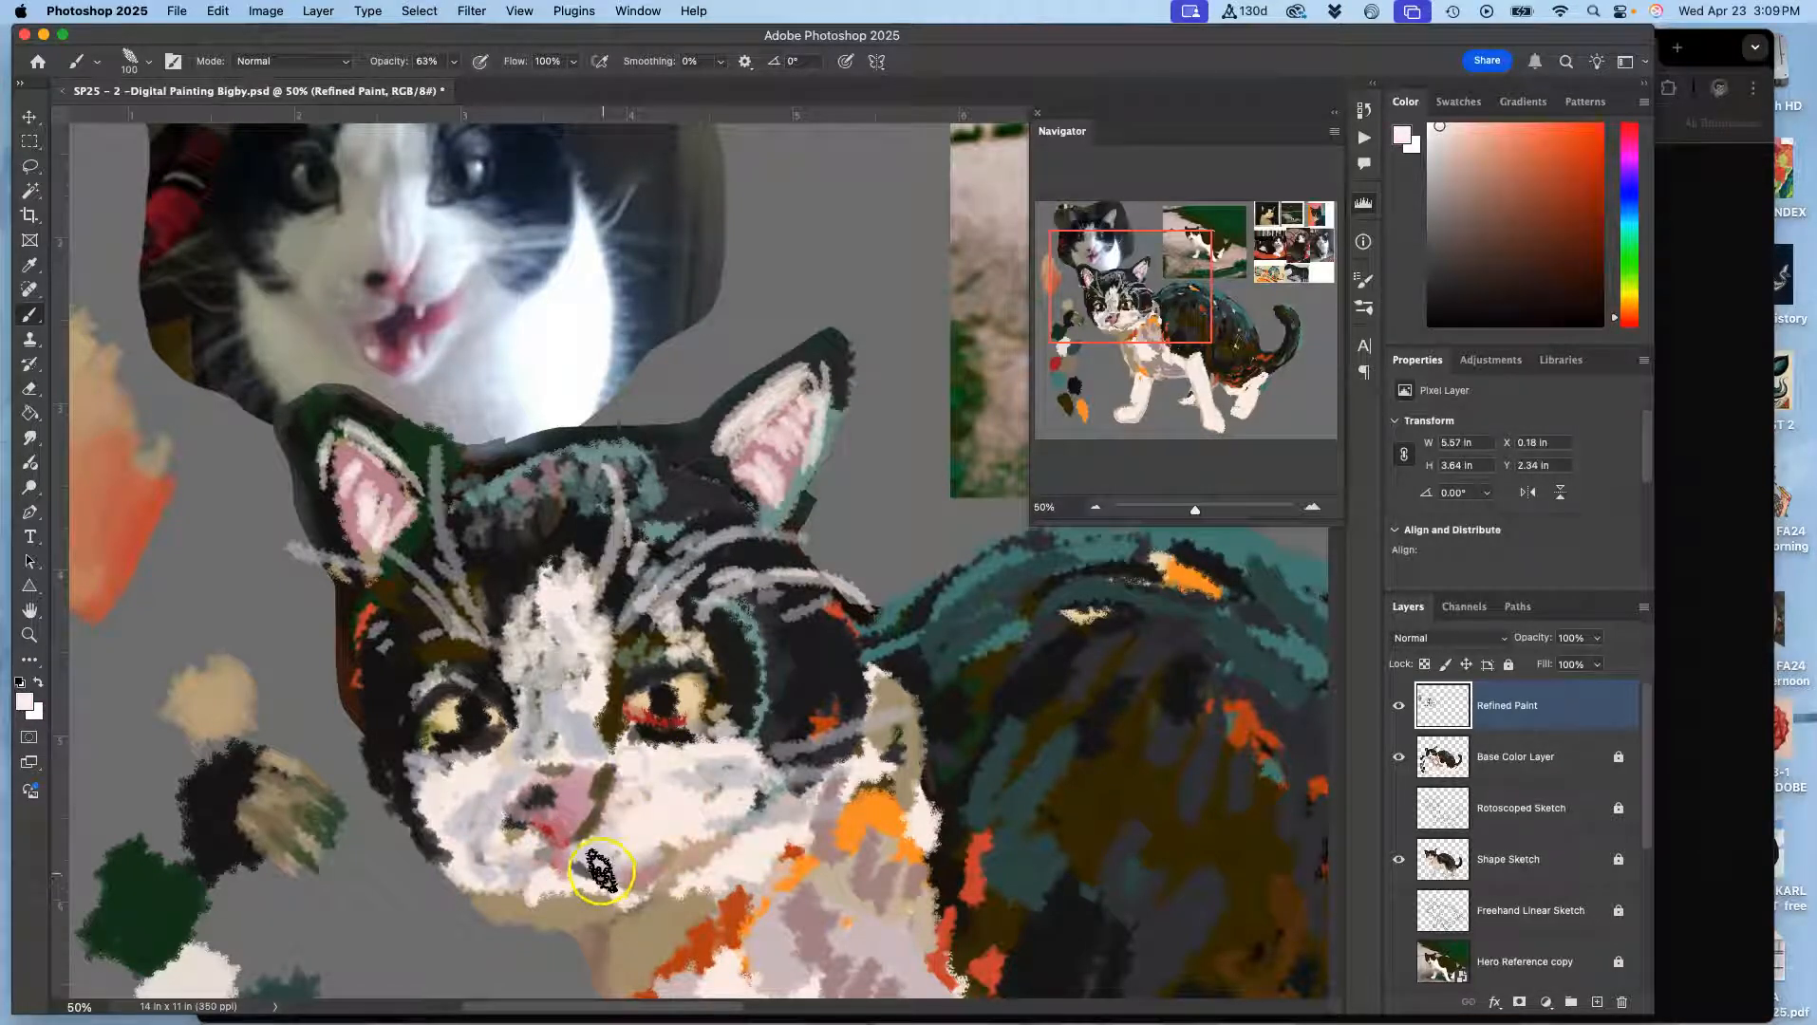
# Paint a curved near-black mouth line and a dark mouth opening below the nose, and add sampled red inside
pyautogui.keyDown('alt'); pyautogui.click(719, 712); pyautogui.keyUp('alt')
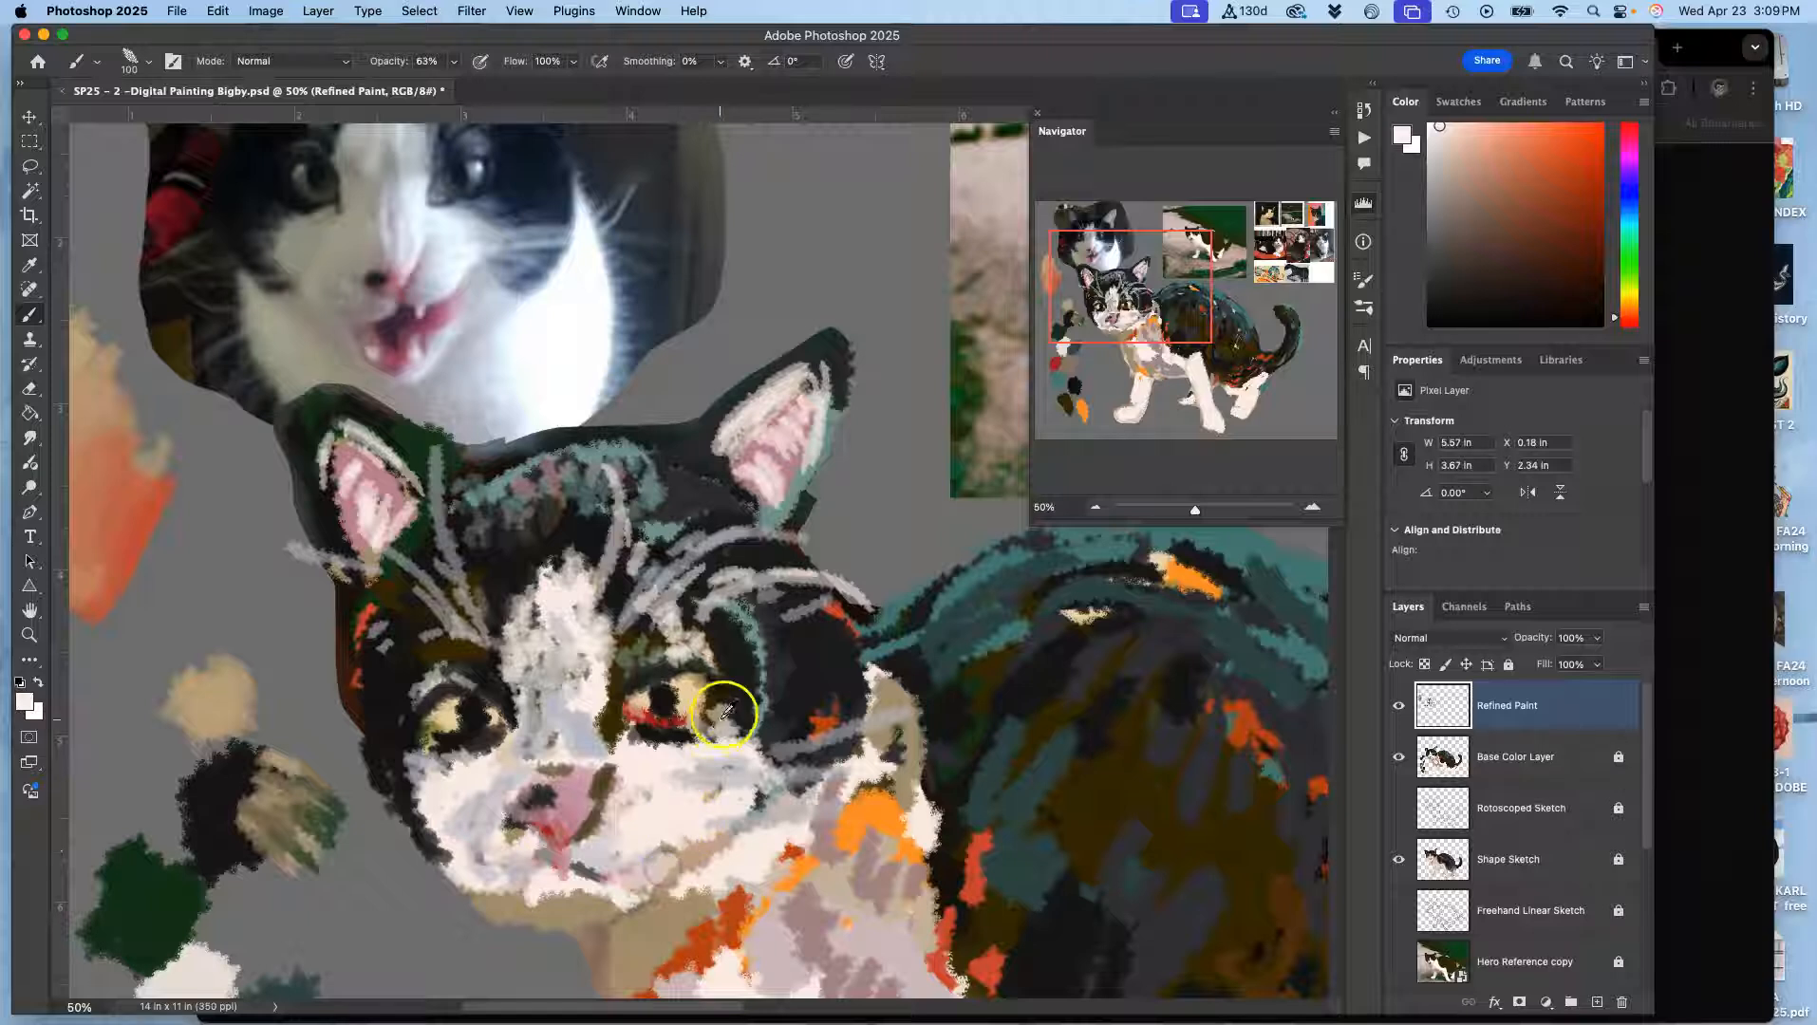
pyautogui.moveTo(638, 870); pyautogui.dragTo(676, 854)
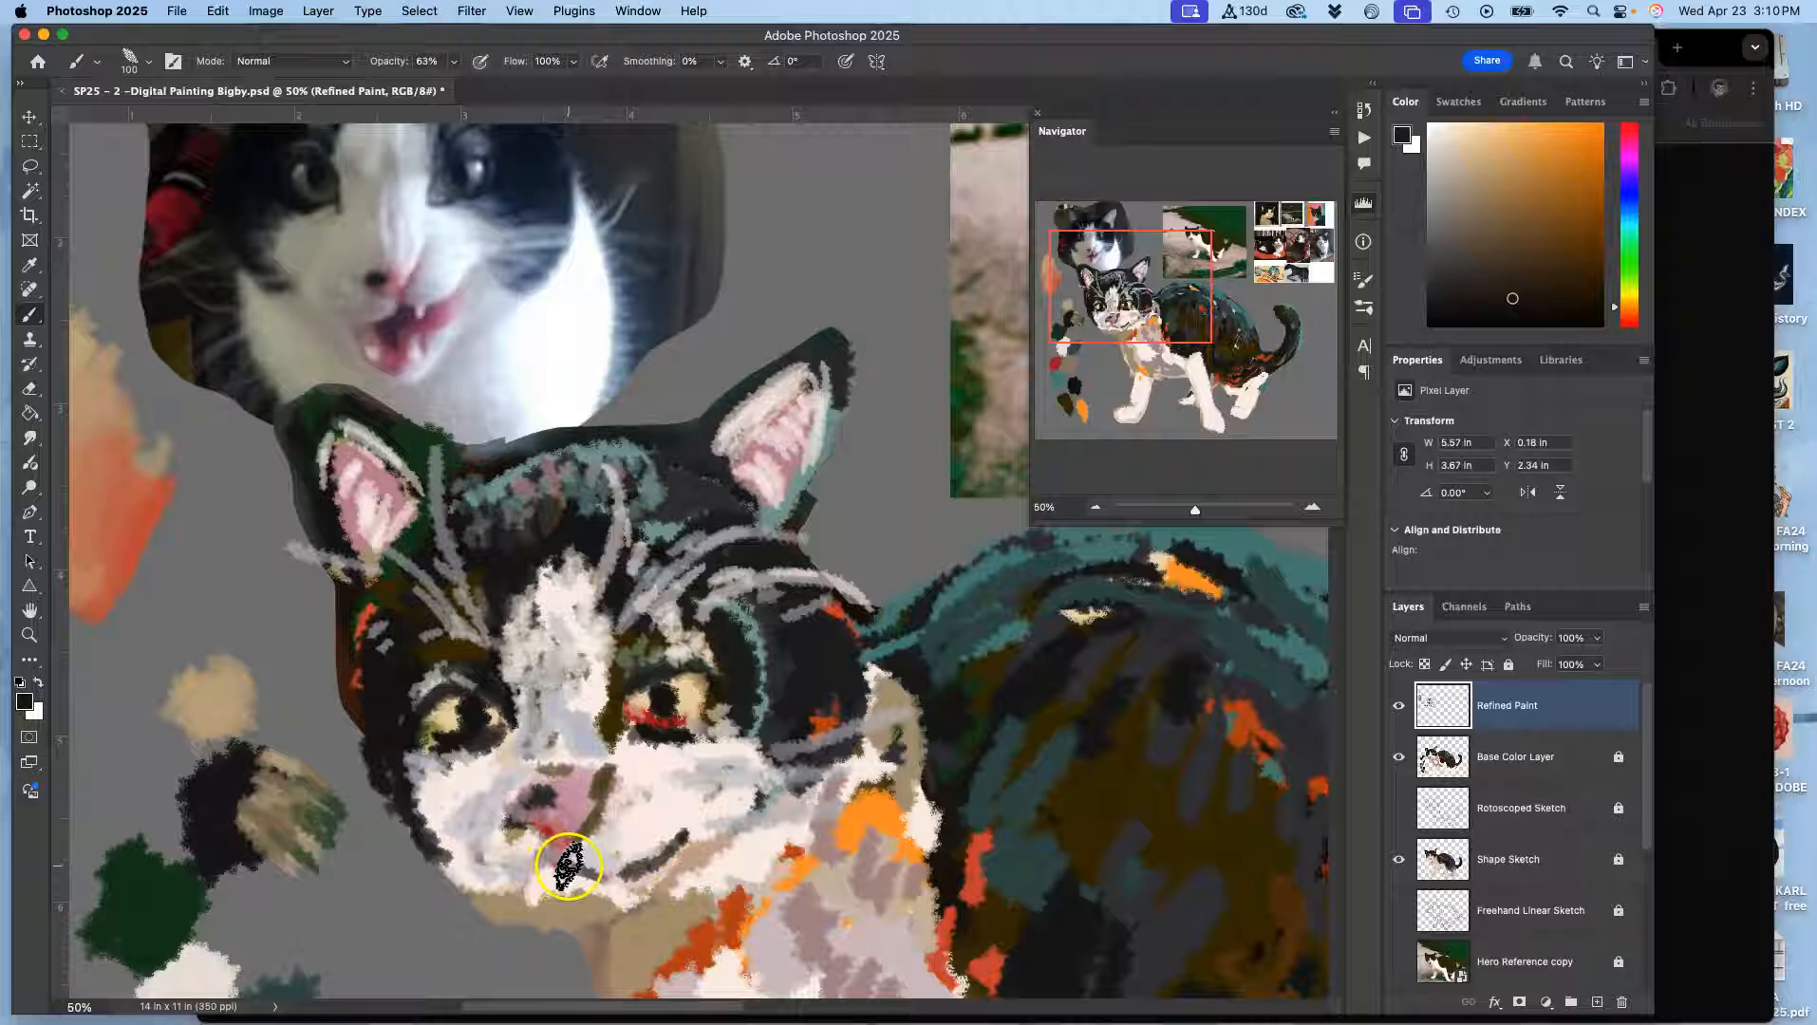
pyautogui.moveTo(531, 896); pyautogui.dragTo(543, 888)
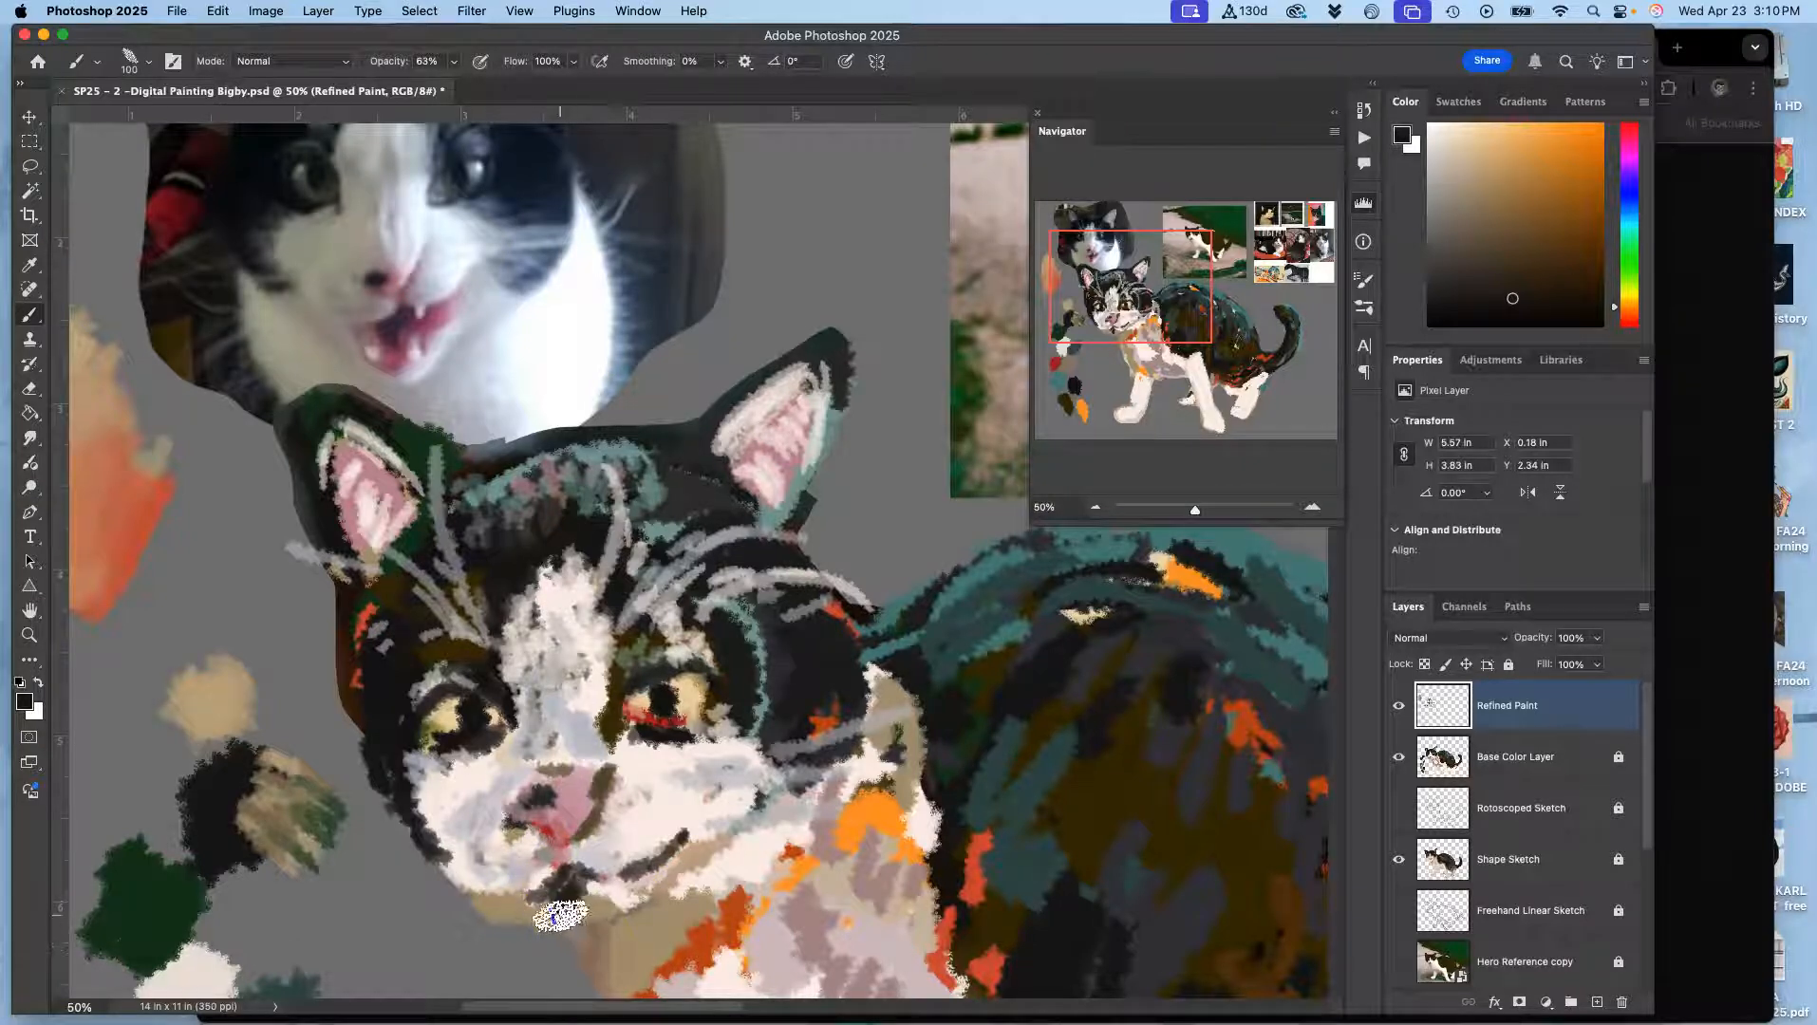
pyautogui.moveTo(664, 877); pyautogui.dragTo(601, 889)
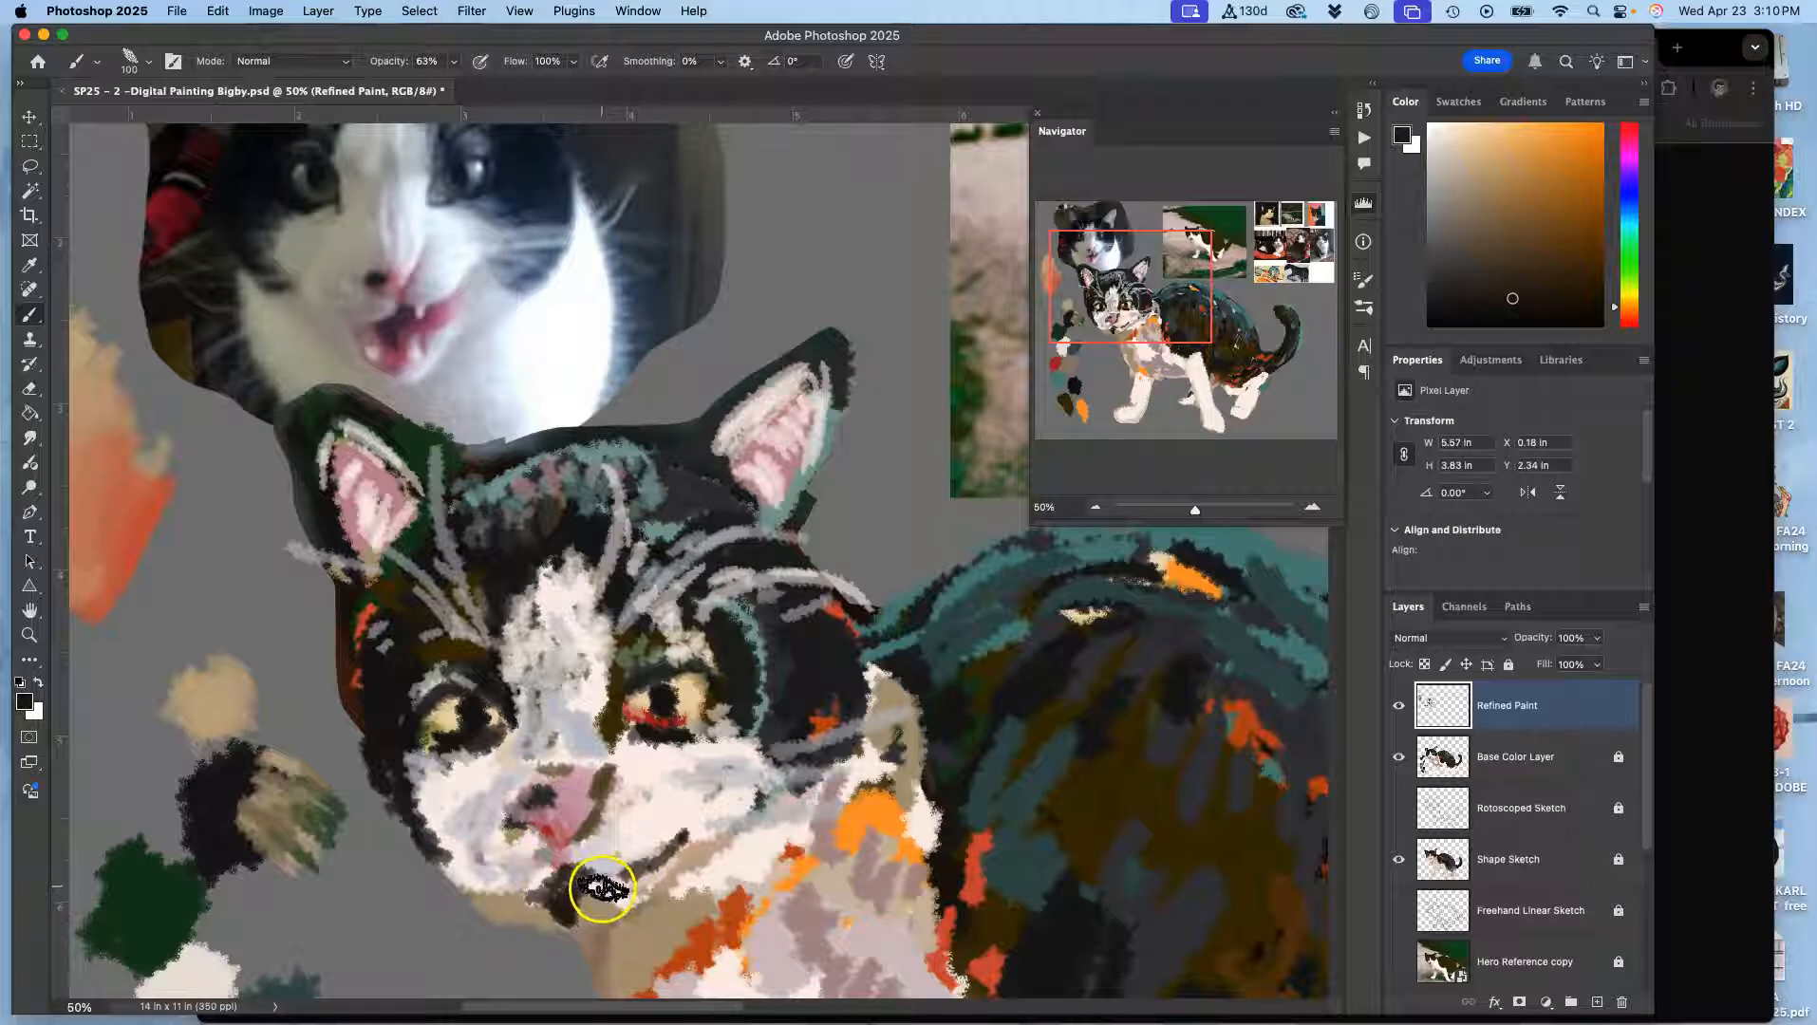
pyautogui.keyDown('alt'); pyautogui.click(655, 723); pyautogui.keyUp('alt')
pyautogui.click(589, 915)
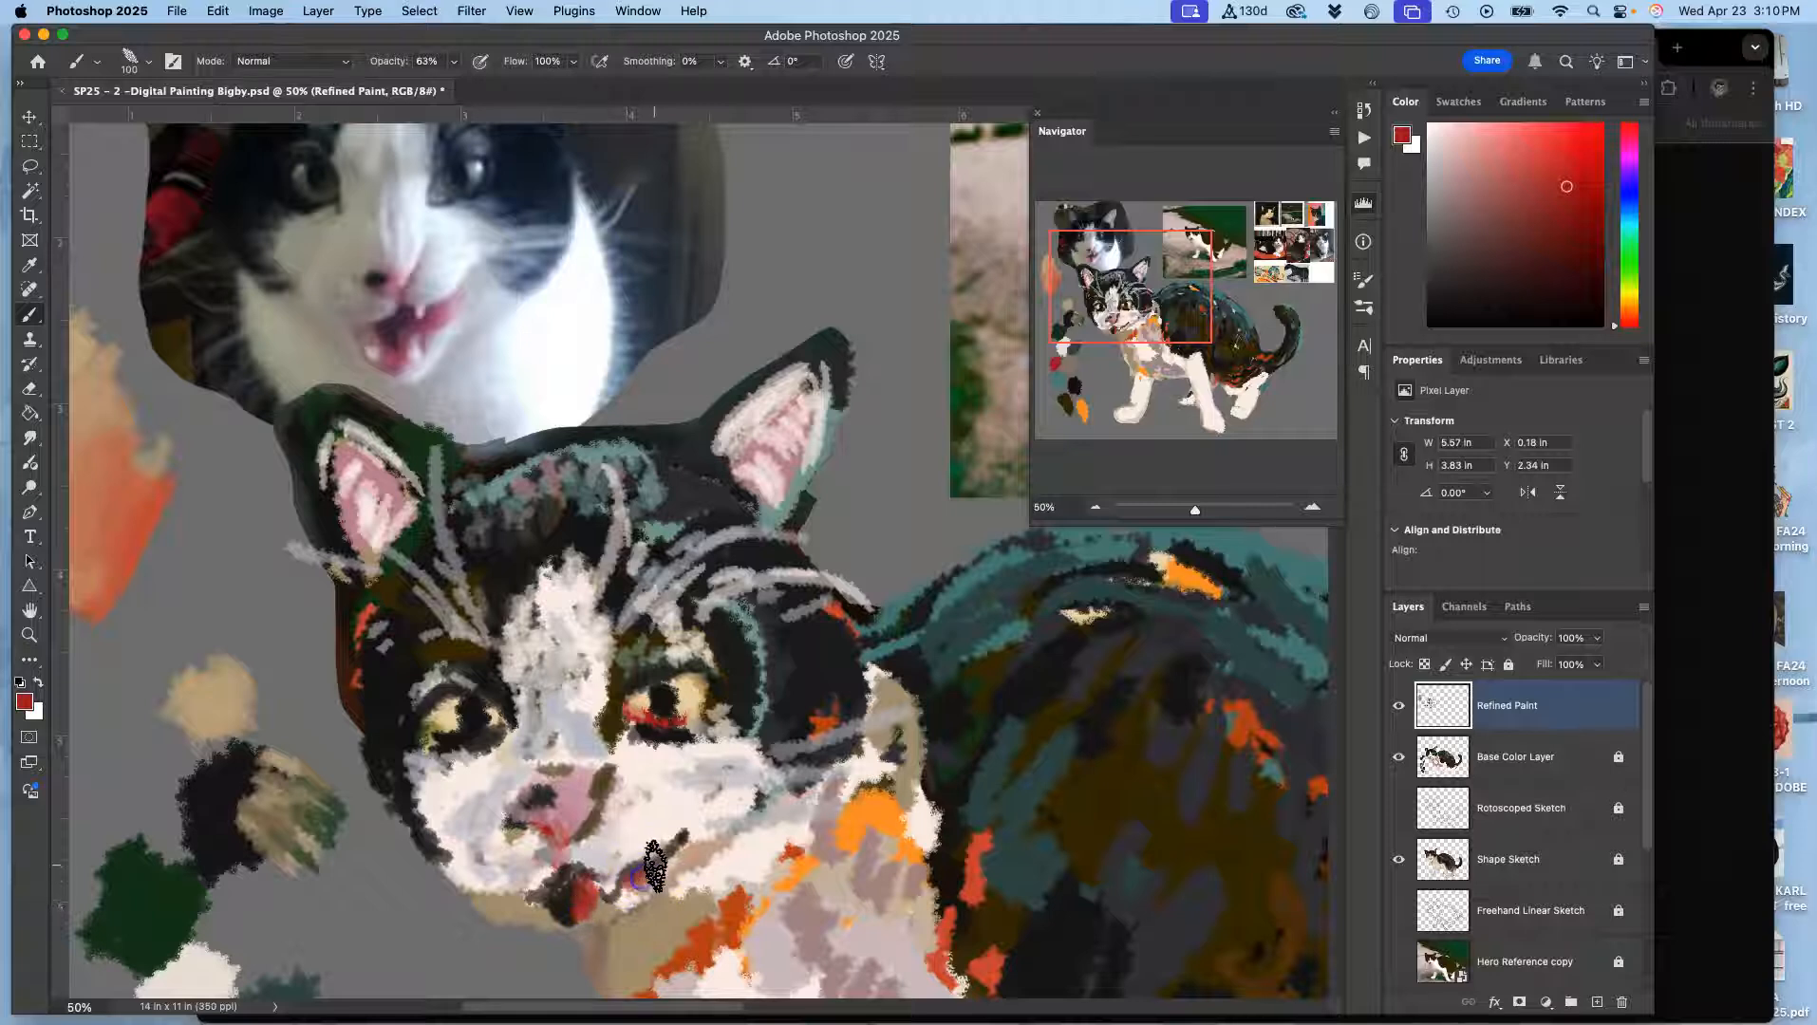
# Paint the lower jaw and chin beneath the open mouth with off-white sampled from the muzzle
pyautogui.keyDown('alt'); pyautogui.click(610, 883); pyautogui.keyUp('alt')
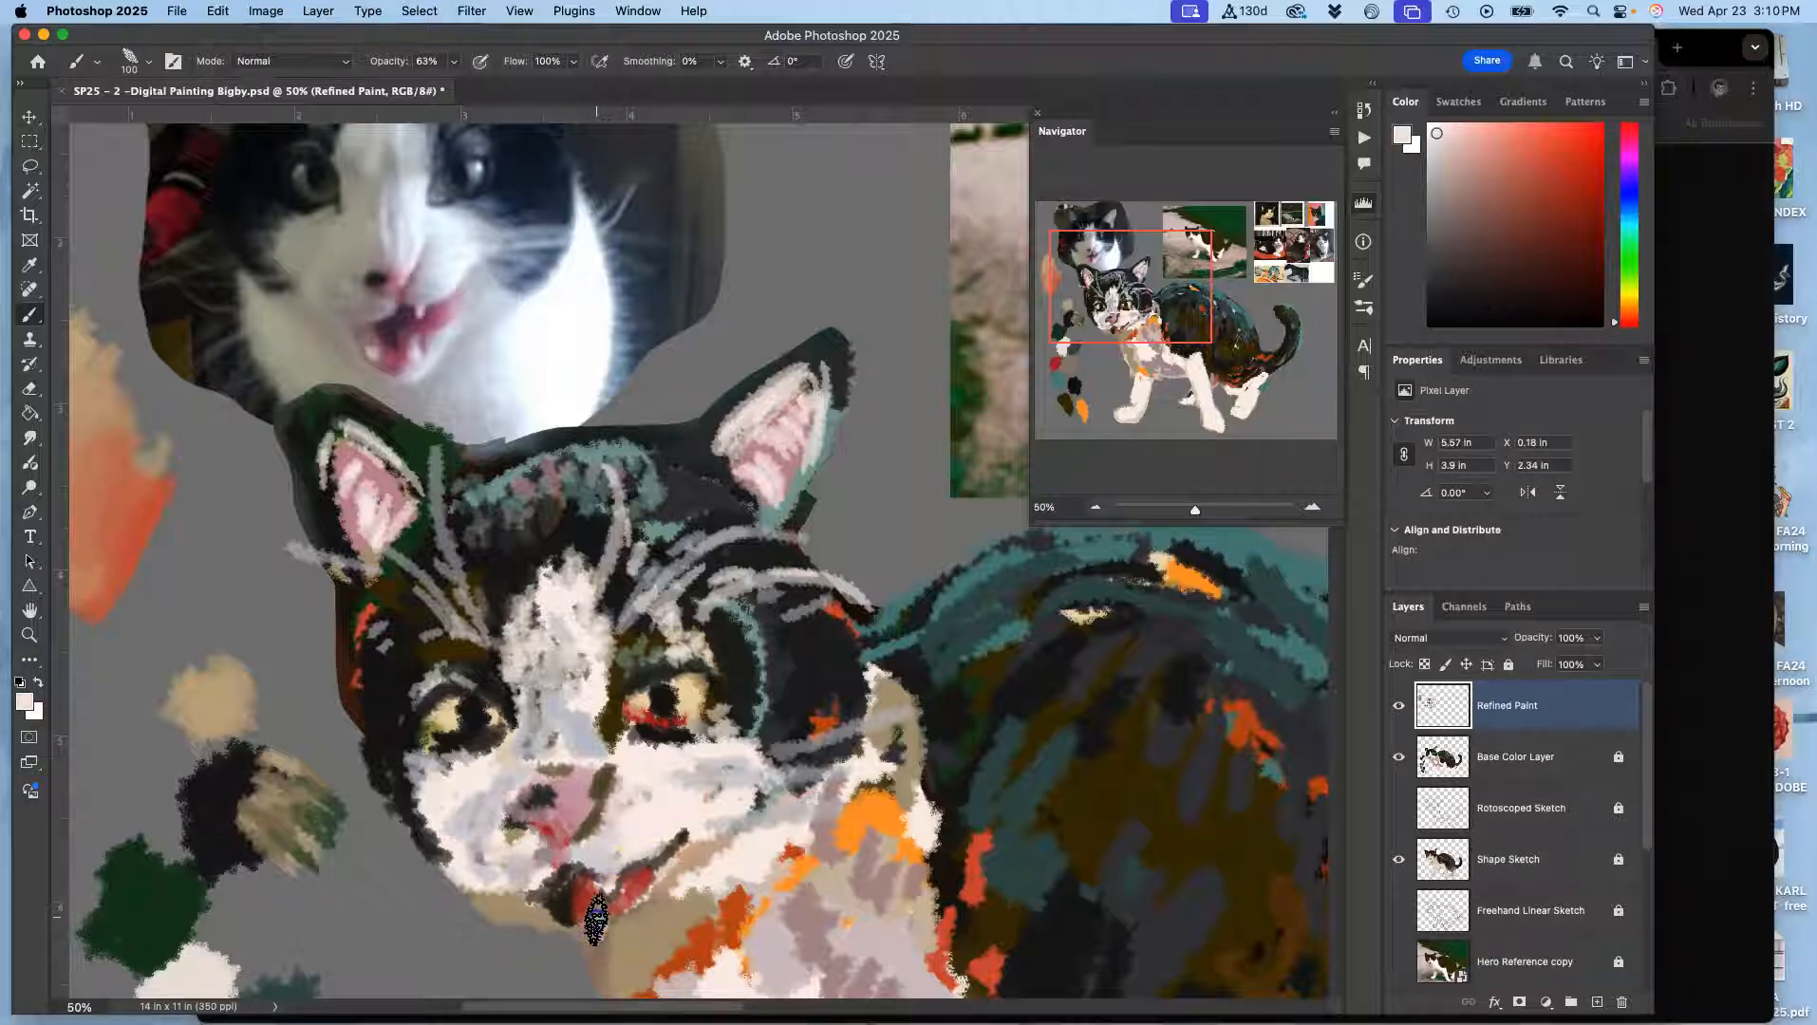
pyautogui.keyDown('alt'); pyautogui.click(638, 828); pyautogui.keyUp('alt')
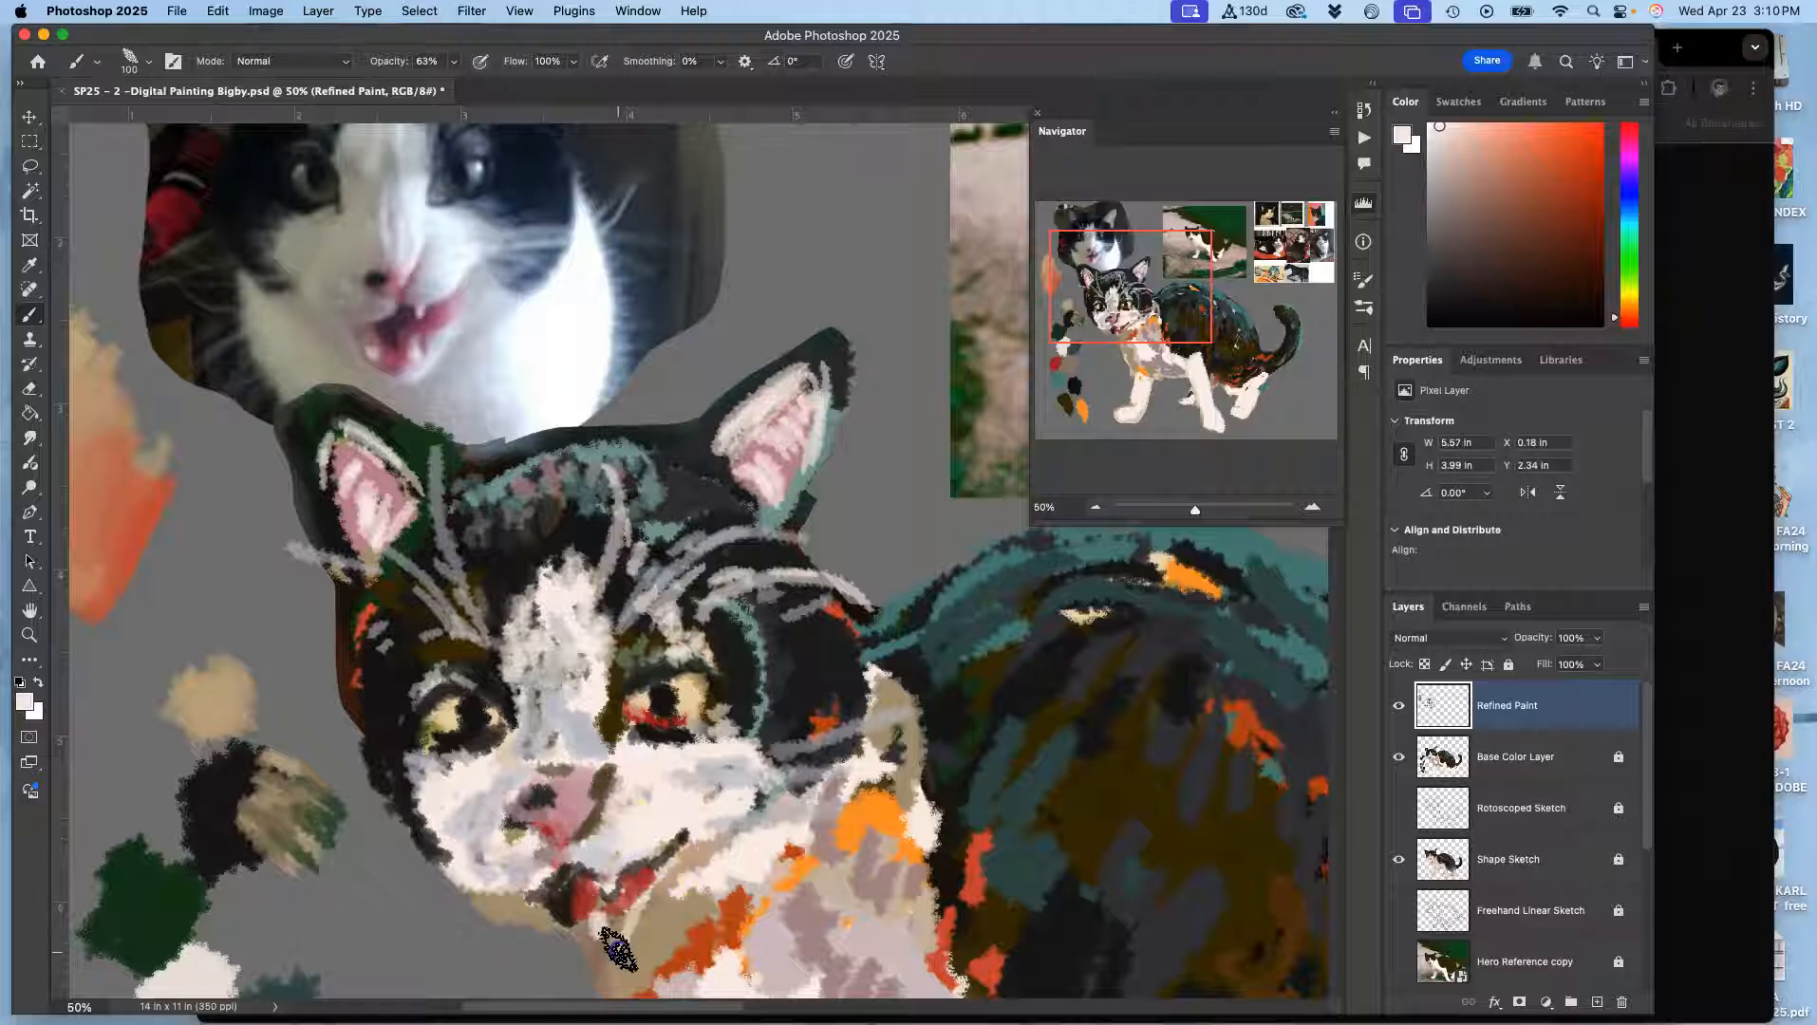
pyautogui.moveTo(649, 875); pyautogui.dragTo(622, 945)
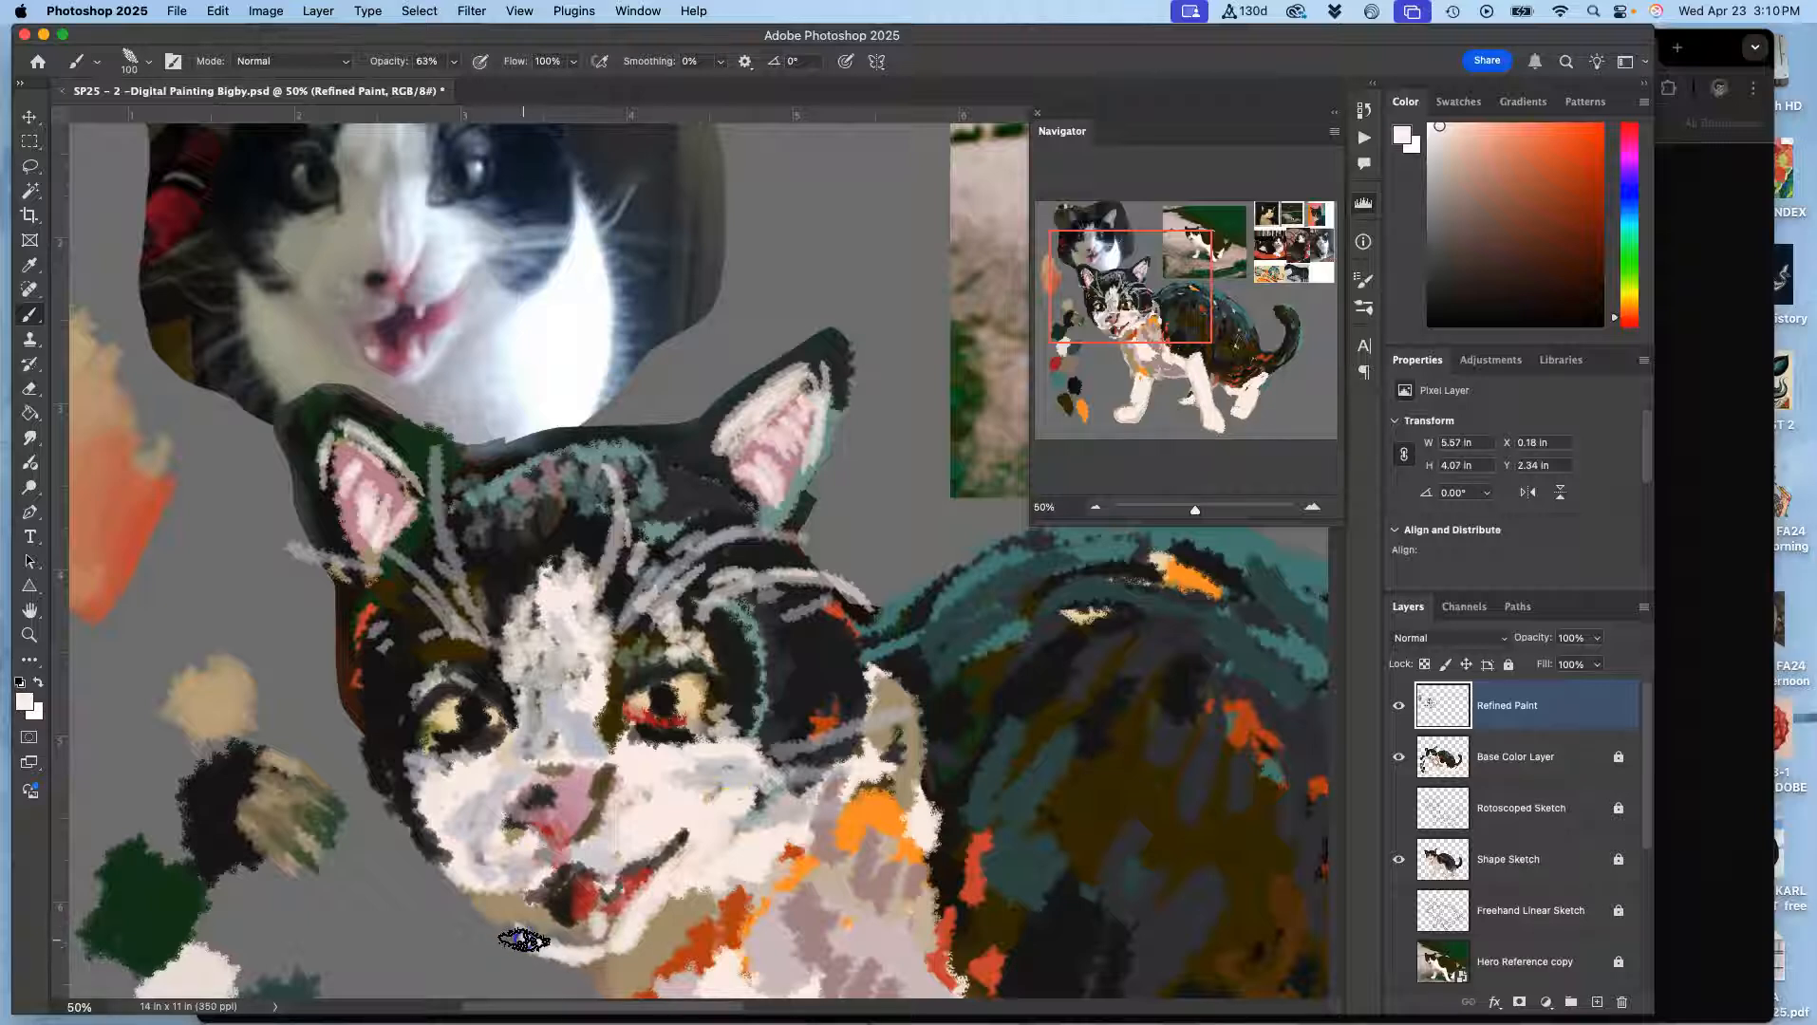
# Touch up the lower jaw and muzzle with off-white, and shade the outer edge of the muzzle and jaw with gray sampled from the fur
pyautogui.moveTo(521, 916)
pyautogui.mouseDown()
pyautogui.moveTo(546, 988)
pyautogui.moveTo(527, 950)
pyautogui.mouseUp()
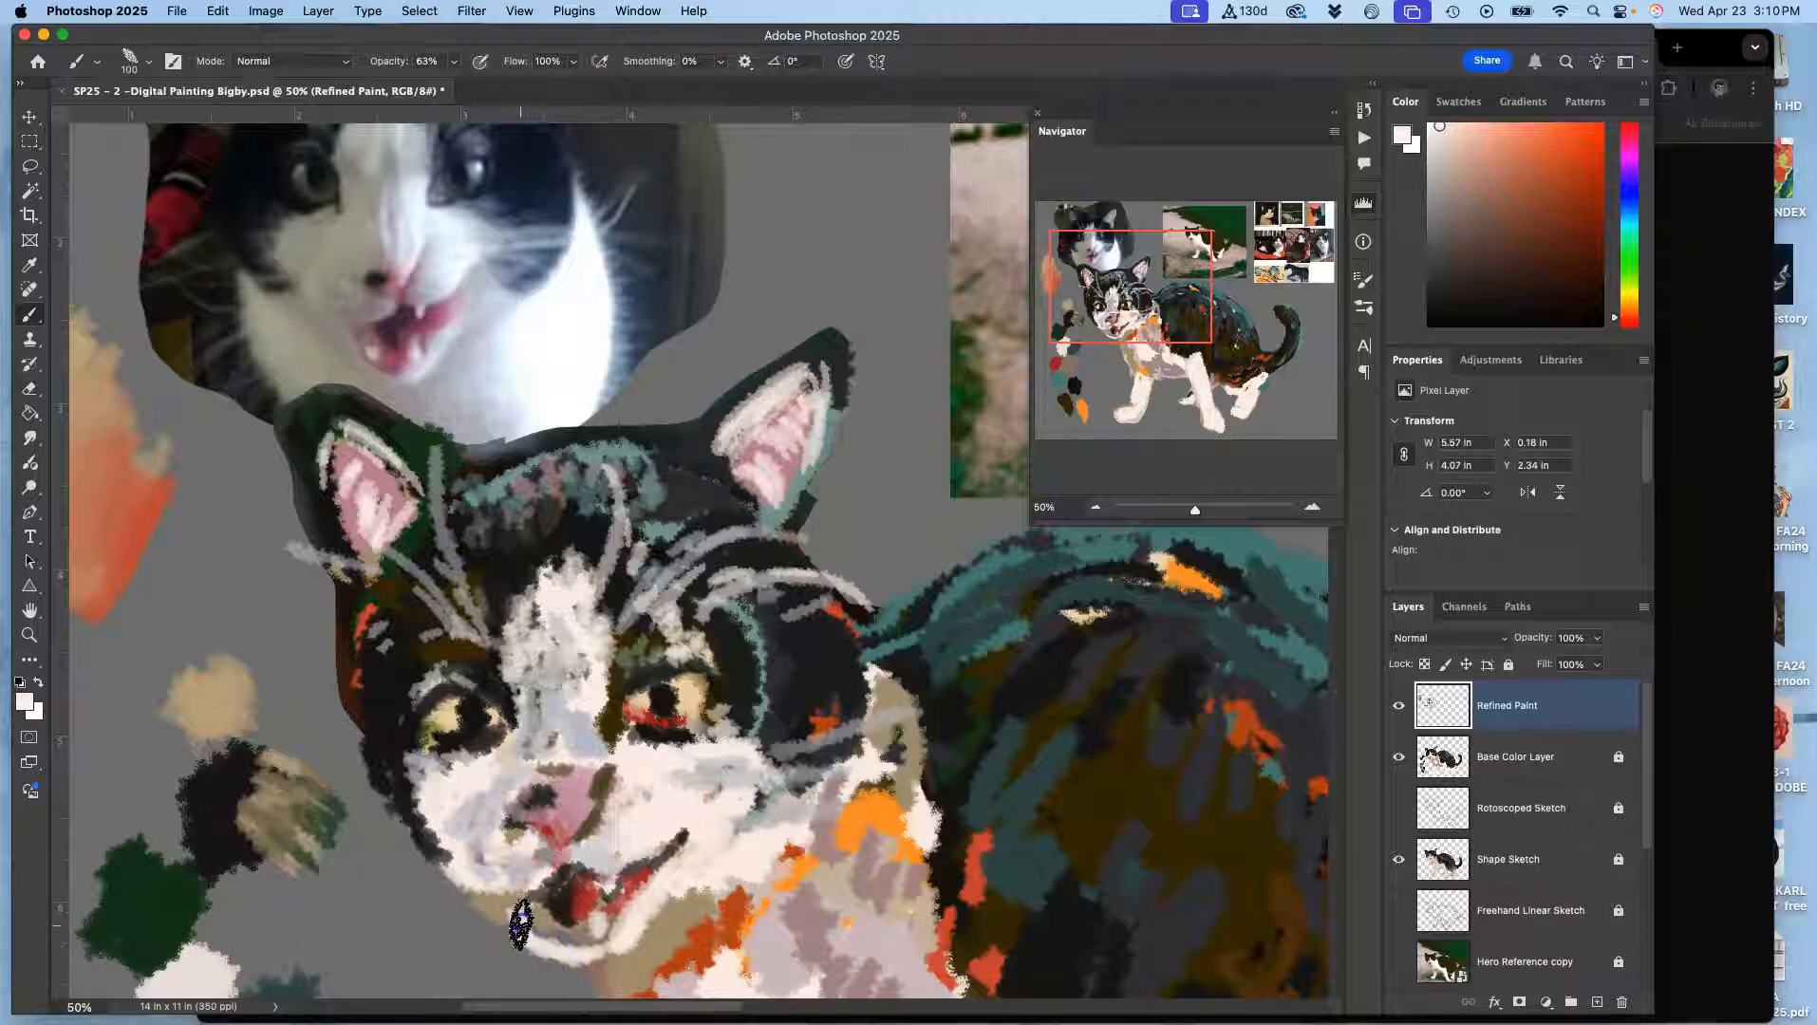
pyautogui.moveTo(581, 875)
pyautogui.mouseDown()
pyautogui.moveTo(580, 927)
pyautogui.moveTo(547, 915)
pyautogui.moveTo(589, 876)
pyautogui.moveTo(580, 893)
pyautogui.moveTo(601, 819)
pyautogui.moveTo(536, 888)
pyautogui.moveTo(527, 876)
pyautogui.moveTo(553, 844)
pyautogui.mouseUp()
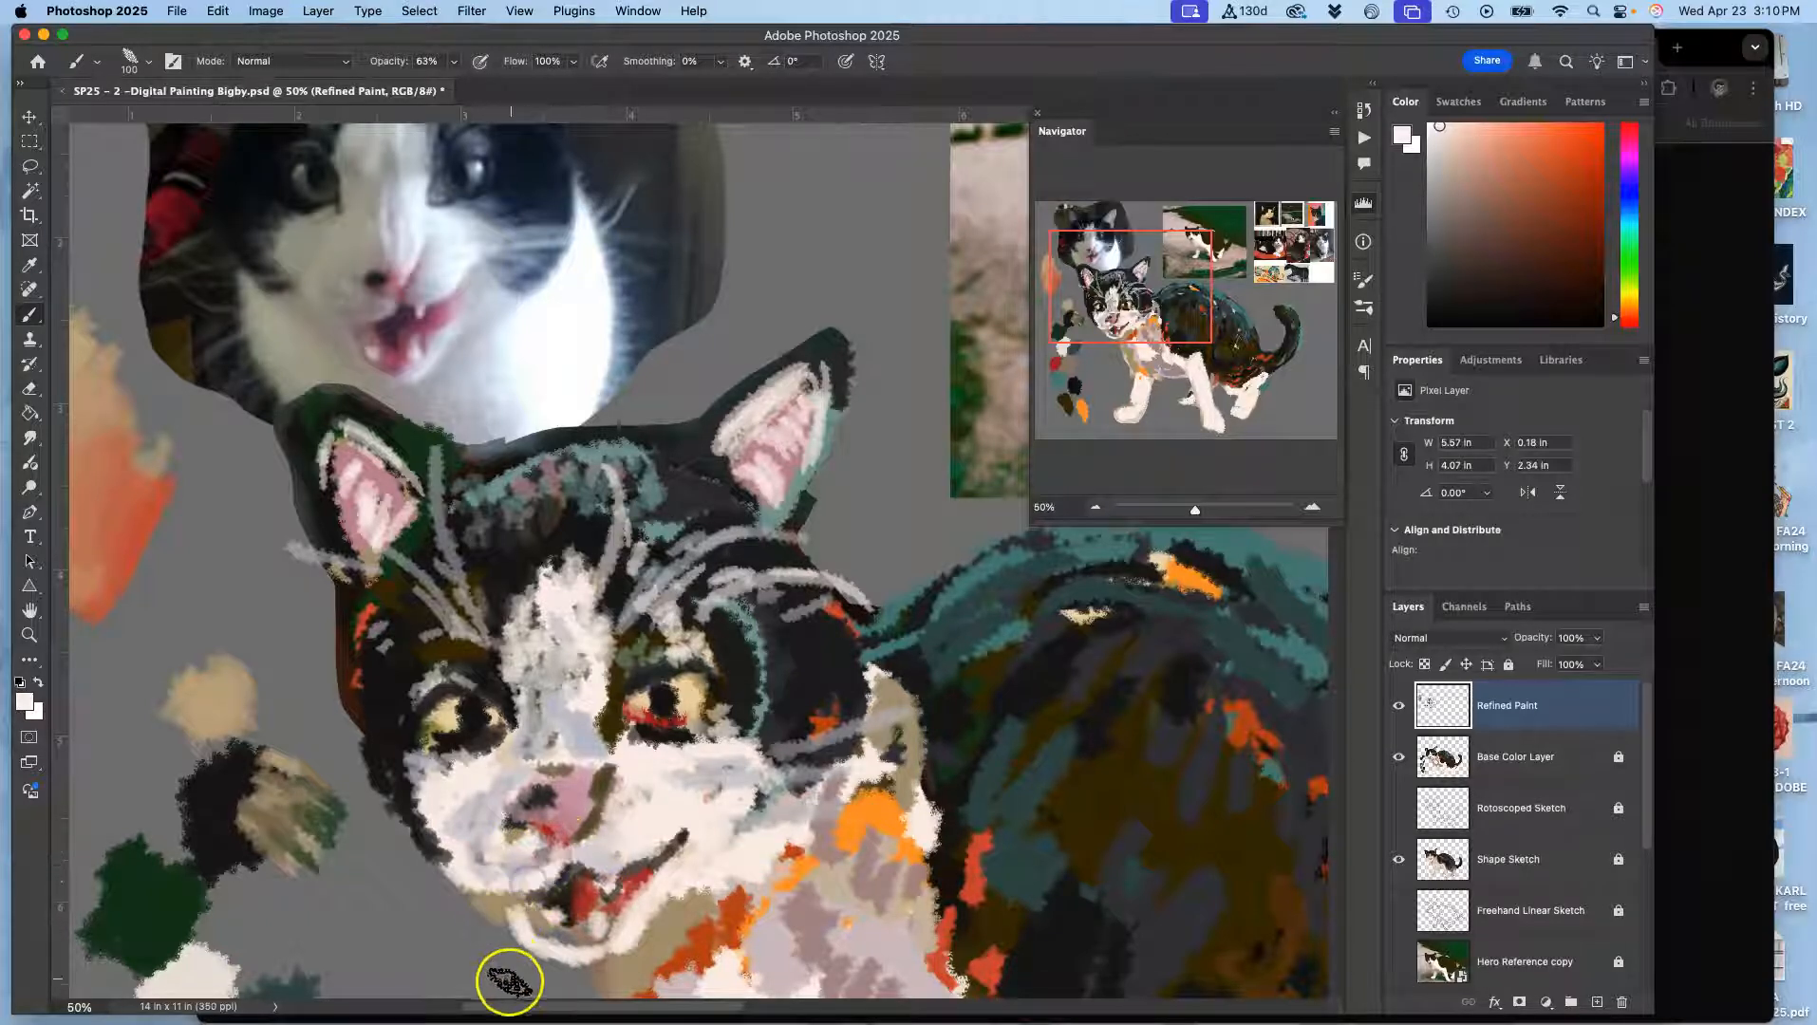
pyautogui.keyDown('alt'); pyautogui.click(492, 851); pyautogui.keyUp('alt')
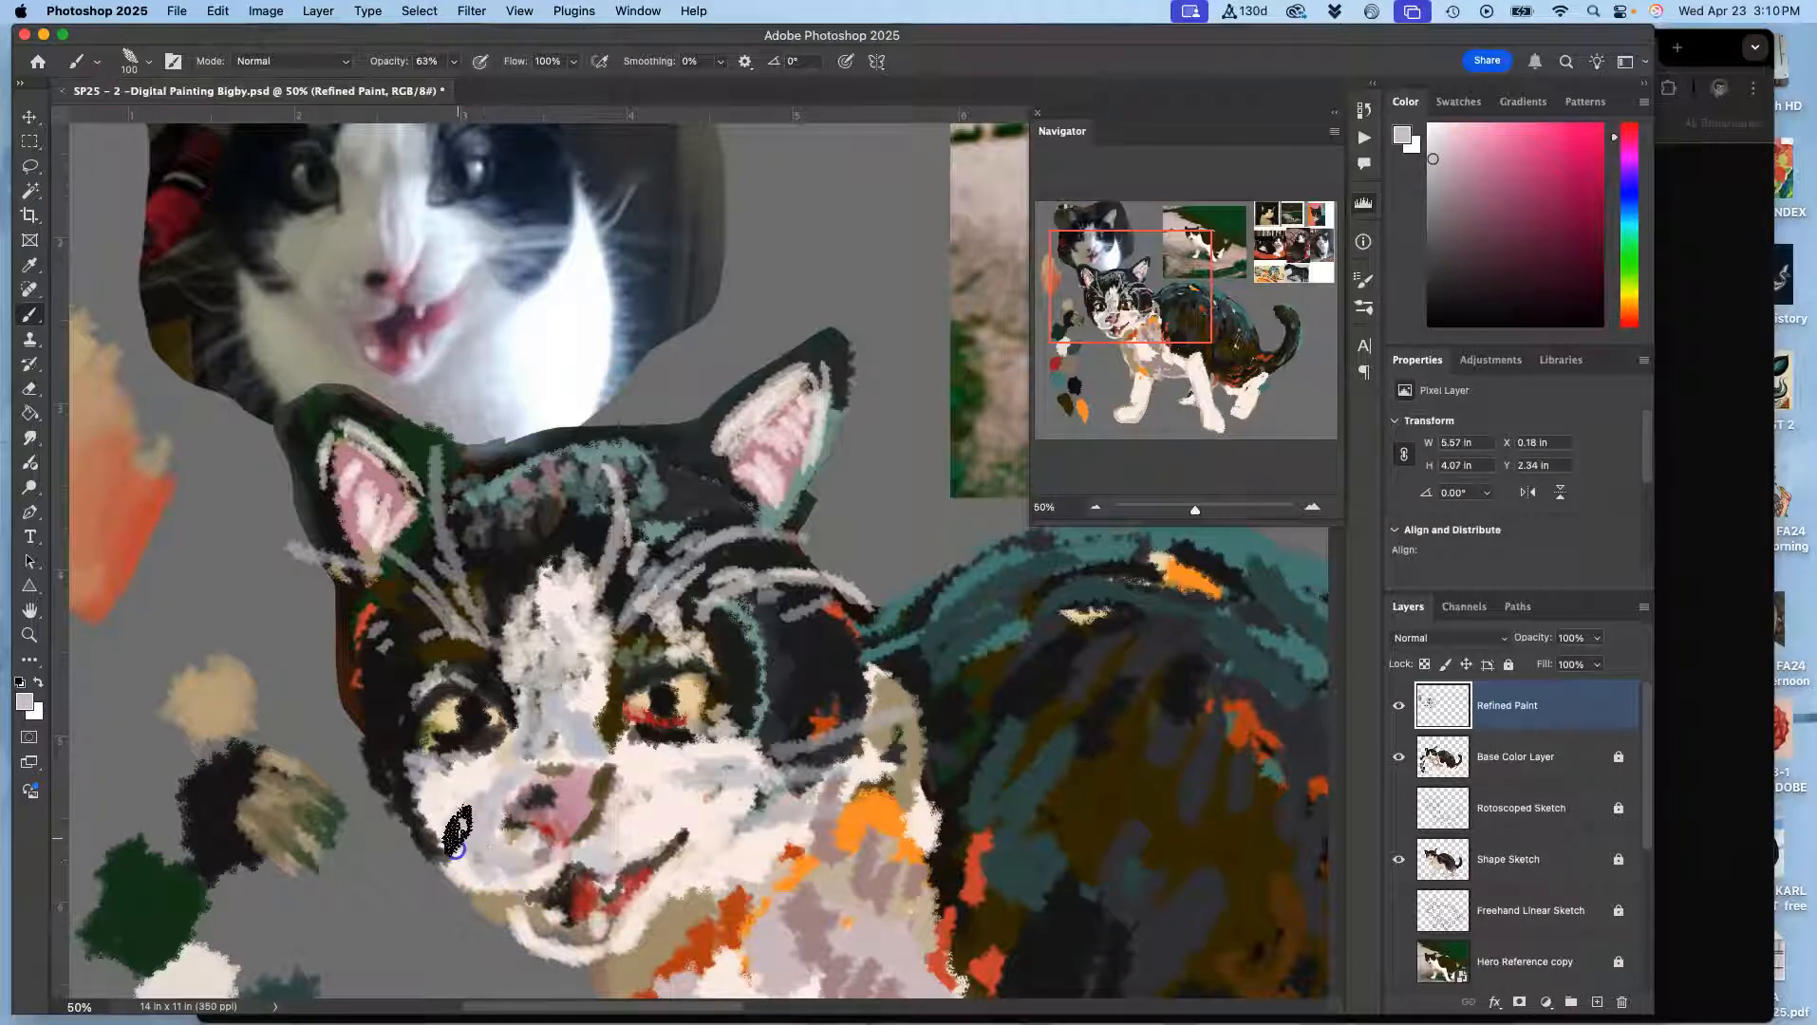
pyautogui.moveTo(435, 795); pyautogui.dragTo(459, 844)
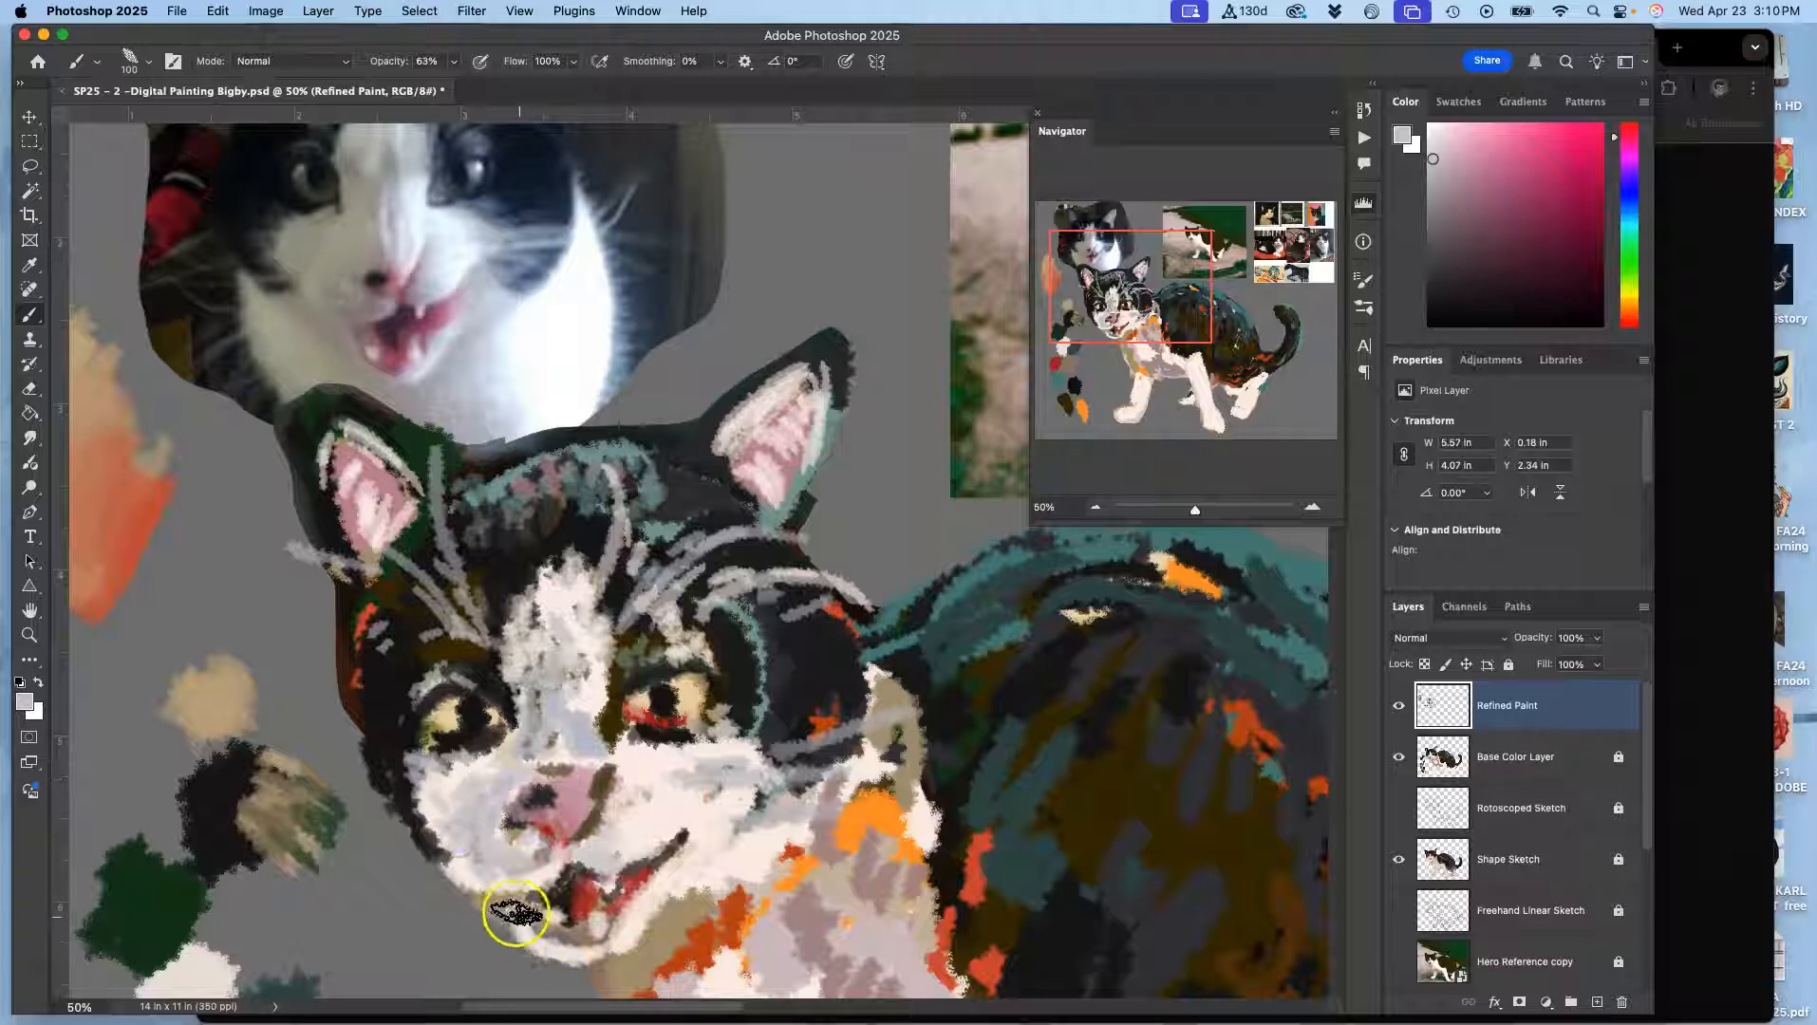
pyautogui.moveTo(509, 906)
pyautogui.mouseDown()
pyautogui.moveTo(523, 964)
pyautogui.moveTo(540, 912)
pyautogui.moveTo(552, 922)
pyautogui.mouseUp()
# Blend light gray into the cheek below the right-hand eye and above the nose, and brighten the nose bridge with sampled off-white
pyautogui.click(673, 750)
pyautogui.moveTo(668, 754)
pyautogui.mouseDown()
pyautogui.moveTo(613, 830)
pyautogui.moveTo(650, 832)
pyautogui.moveTo(659, 790)
pyautogui.mouseUp()
pyautogui.moveTo(664, 822)
pyautogui.mouseDown()
pyautogui.moveTo(669, 836)
pyautogui.moveTo(639, 842)
pyautogui.moveTo(665, 833)
pyautogui.mouseUp()
pyautogui.moveTo(573, 796)
pyautogui.mouseDown()
pyautogui.moveTo(535, 823)
pyautogui.moveTo(508, 821)
pyautogui.moveTo(559, 765)
pyautogui.moveTo(530, 775)
pyautogui.moveTo(580, 775)
pyautogui.mouseUp()
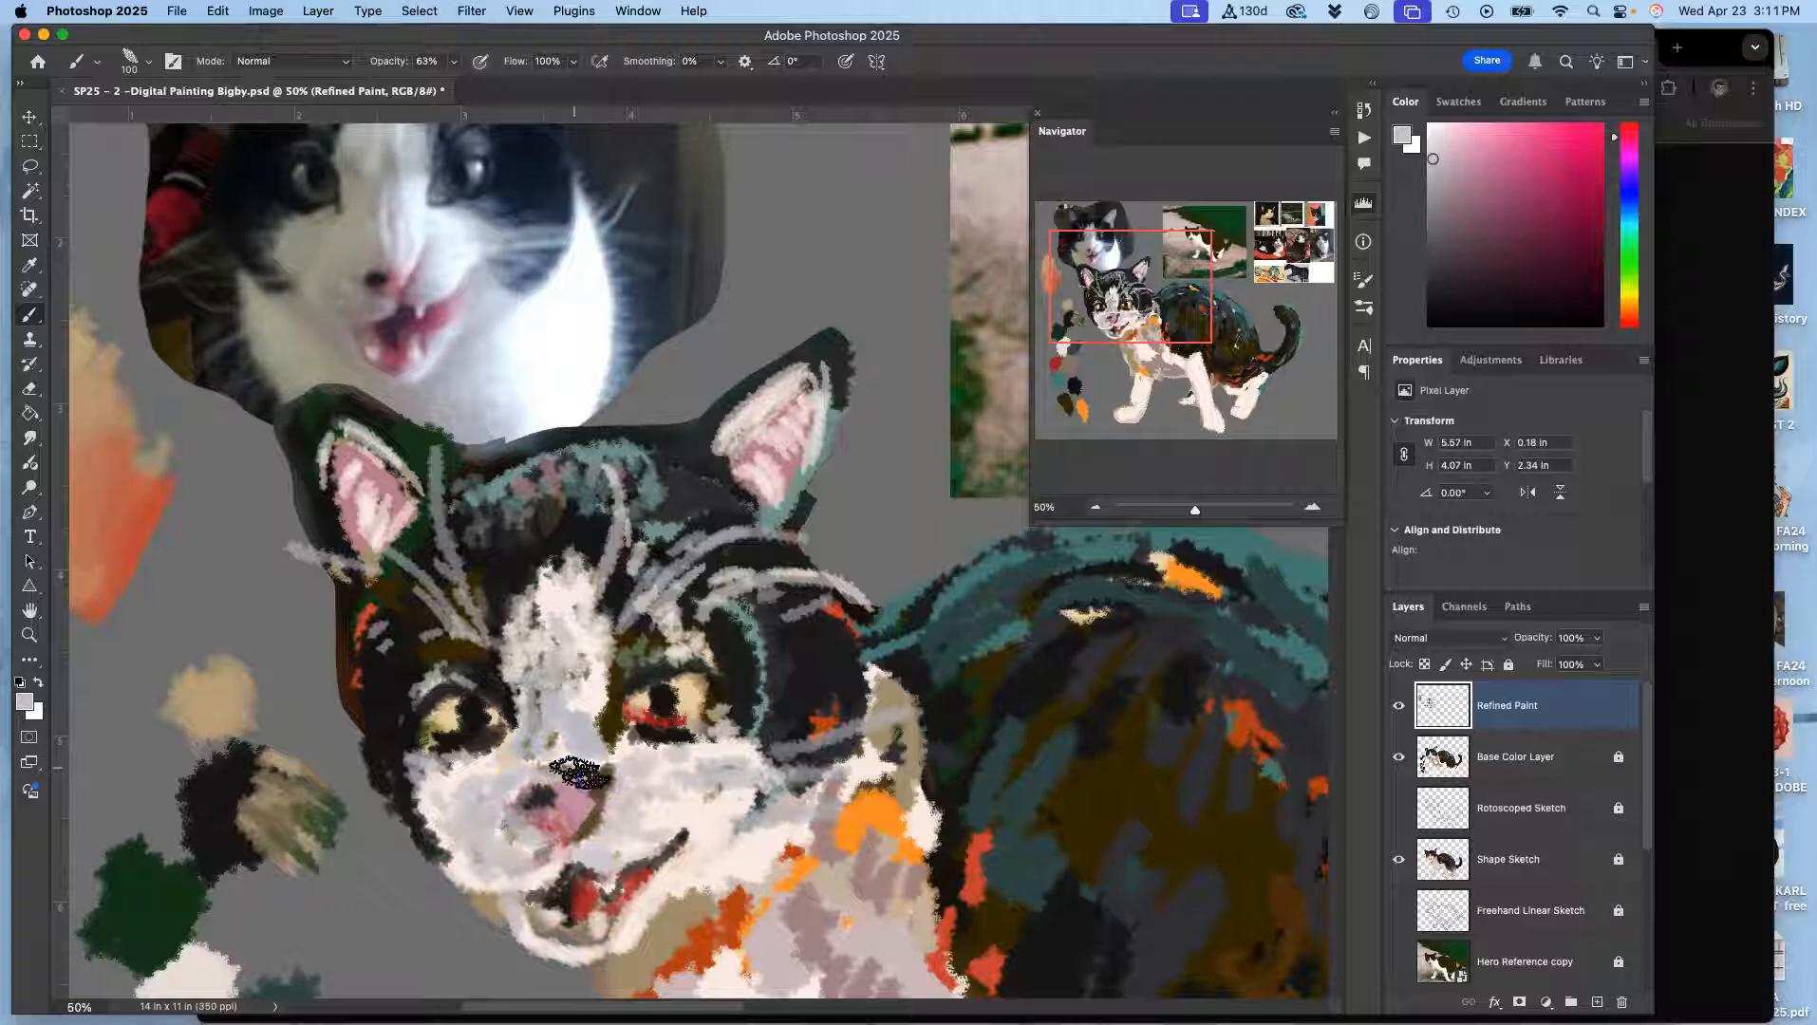
pyautogui.keyDown('alt'); pyautogui.click(589, 691); pyautogui.keyUp('alt')
pyautogui.moveTo(574, 703)
pyautogui.mouseDown()
pyautogui.moveTo(562, 744)
pyautogui.moveTo(584, 783)
pyautogui.moveTo(570, 750)
pyautogui.moveTo(607, 712)
pyautogui.moveTo(581, 797)
pyautogui.moveTo(601, 698)
pyautogui.moveTo(595, 771)
pyautogui.mouseUp()
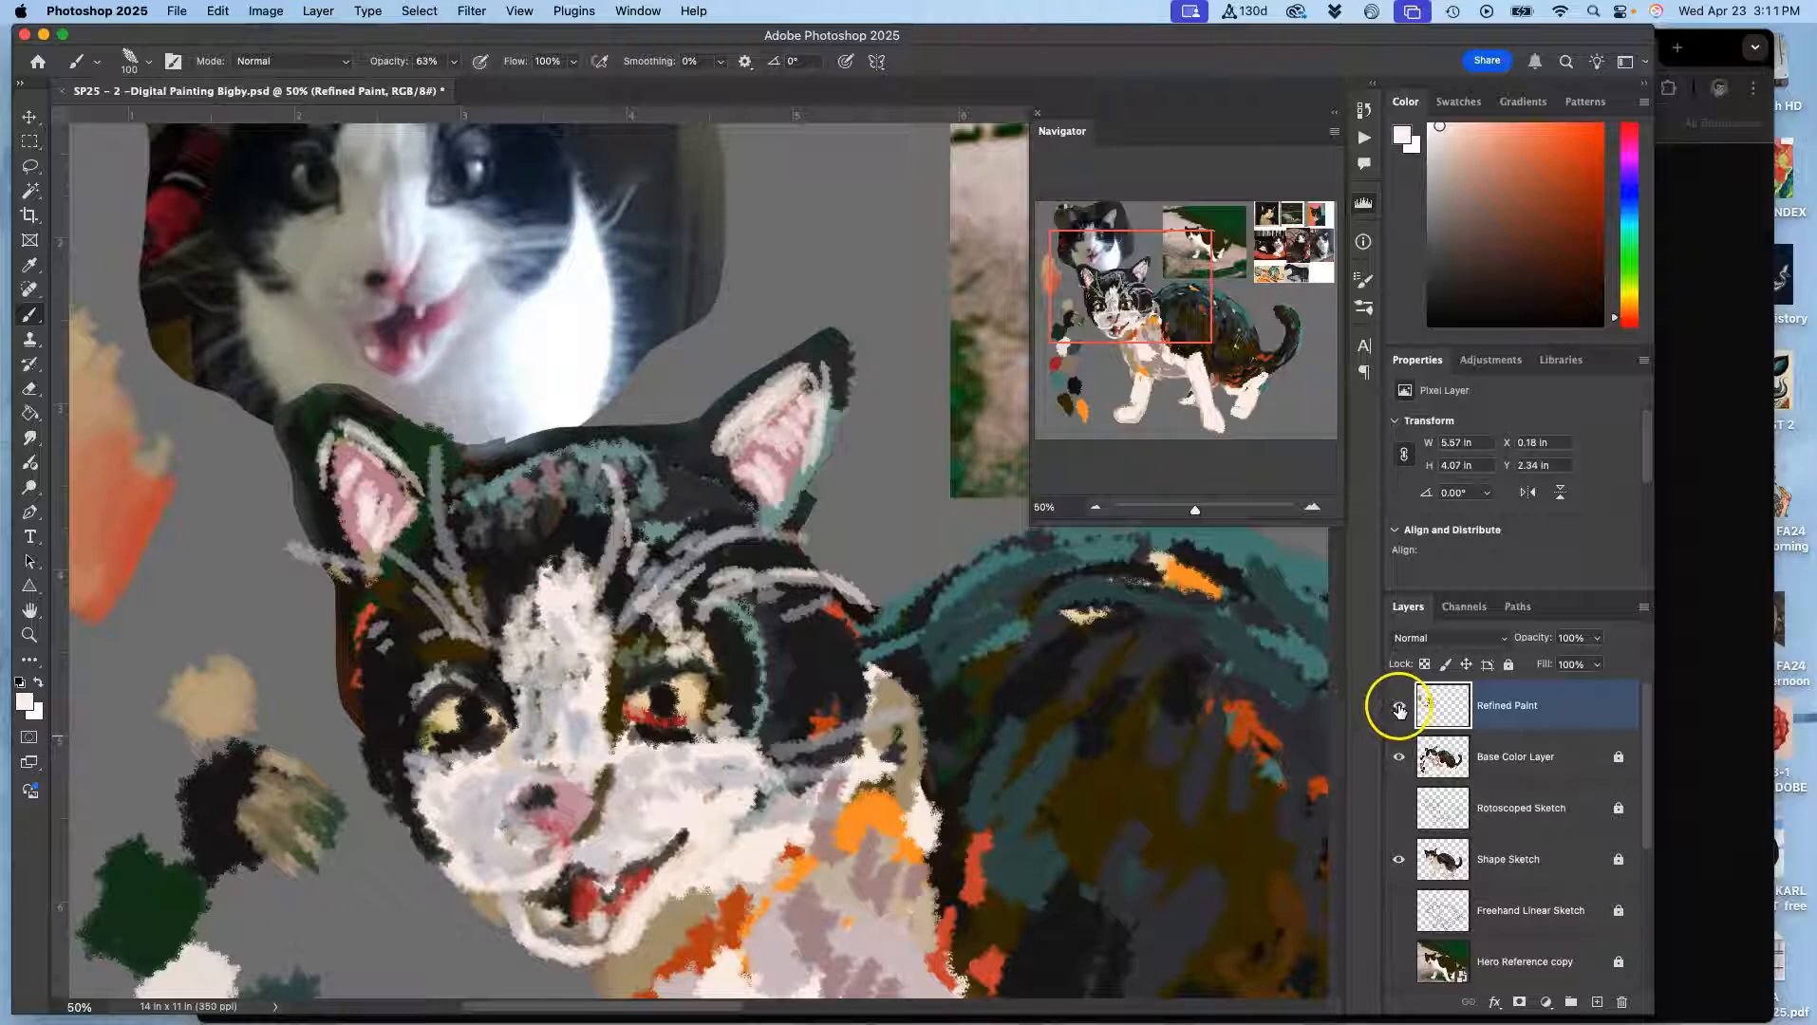
# Hide and reshow the Refined Paint layer to compare the refined face with the base colors
pyautogui.click(1399, 708)
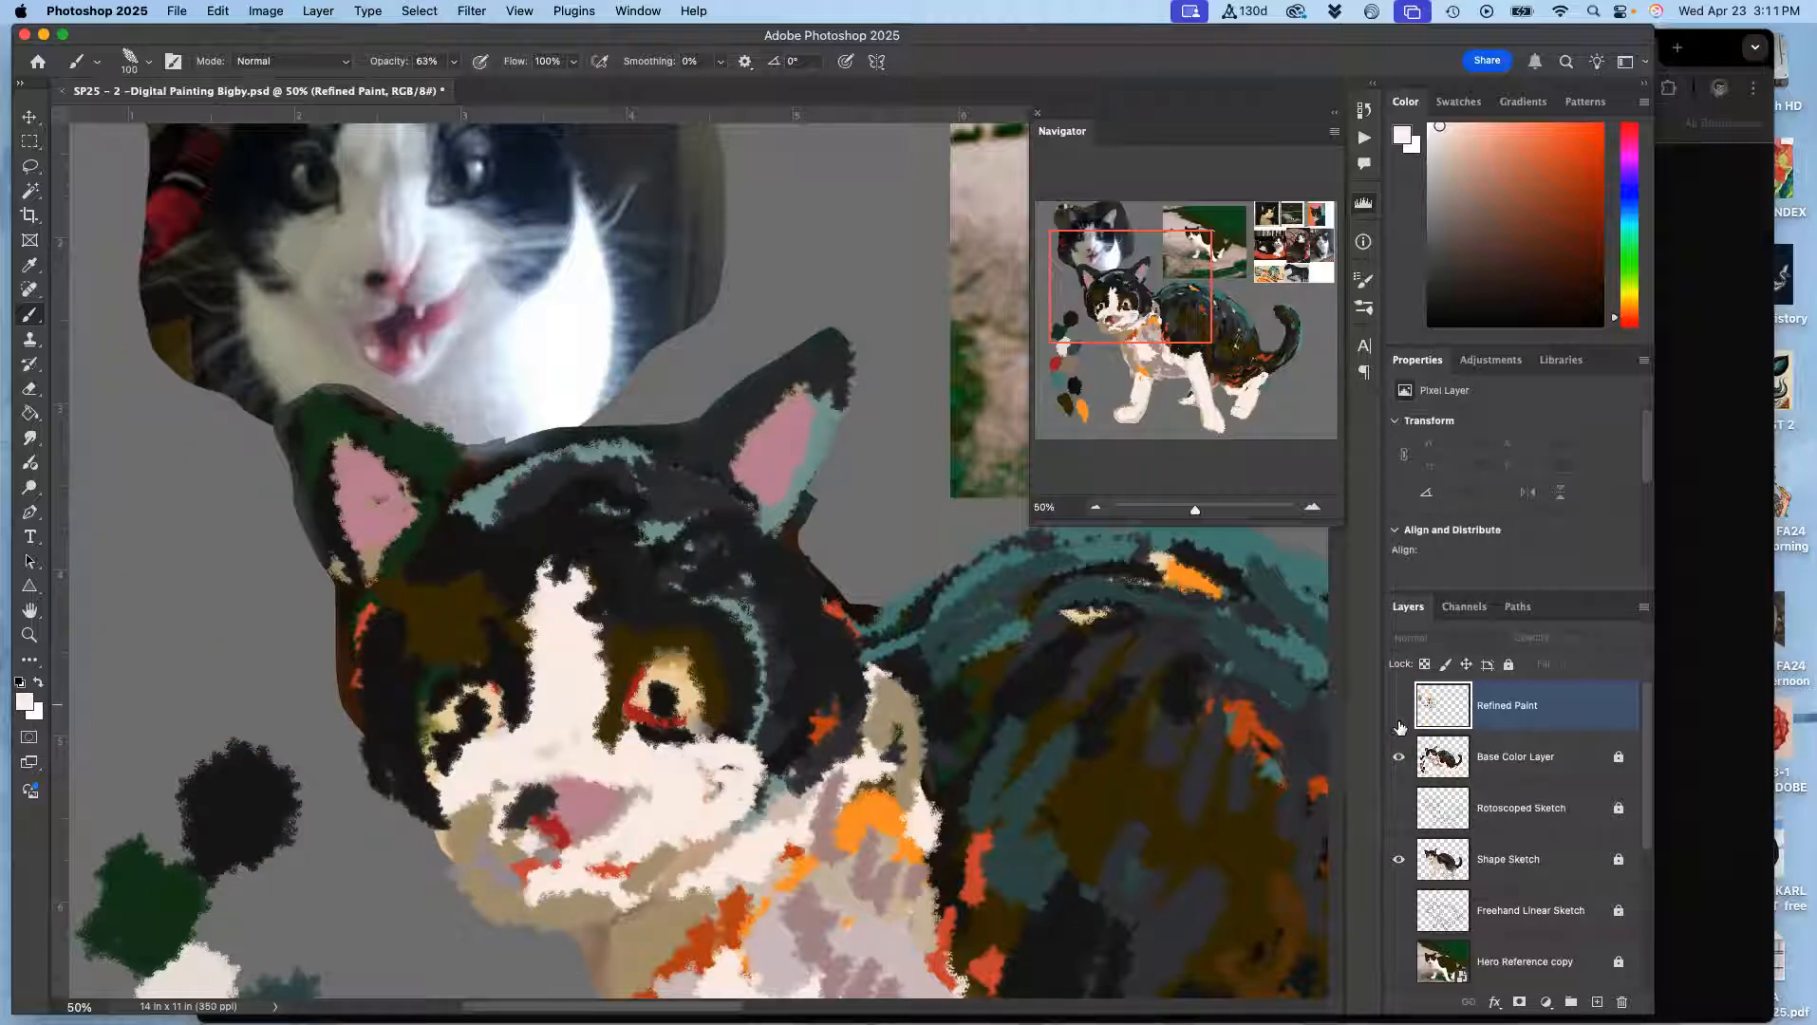
pyautogui.click(1398, 707)
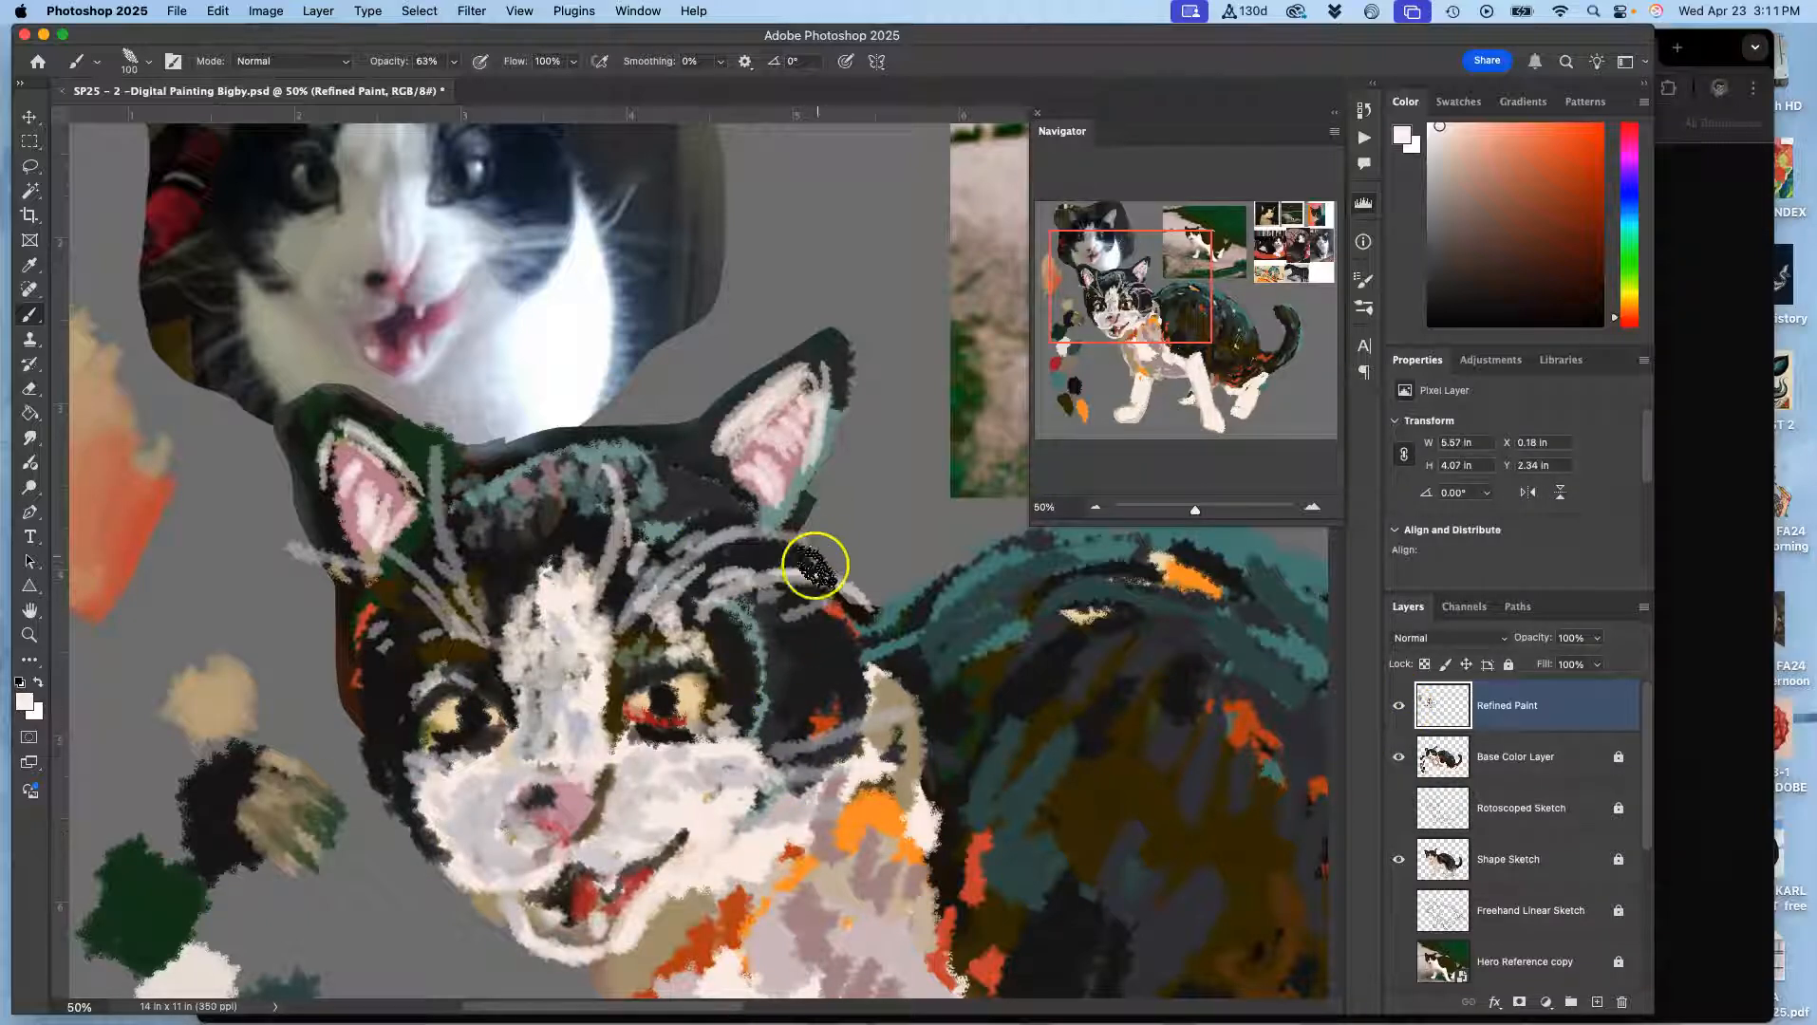
# Tone down the teal edge of the right-hand ear and the light brow lines above the right-hand eye with sampled near-black and brown
pyautogui.keyDown('alt'); pyautogui.click(806, 650); pyautogui.keyUp('alt')
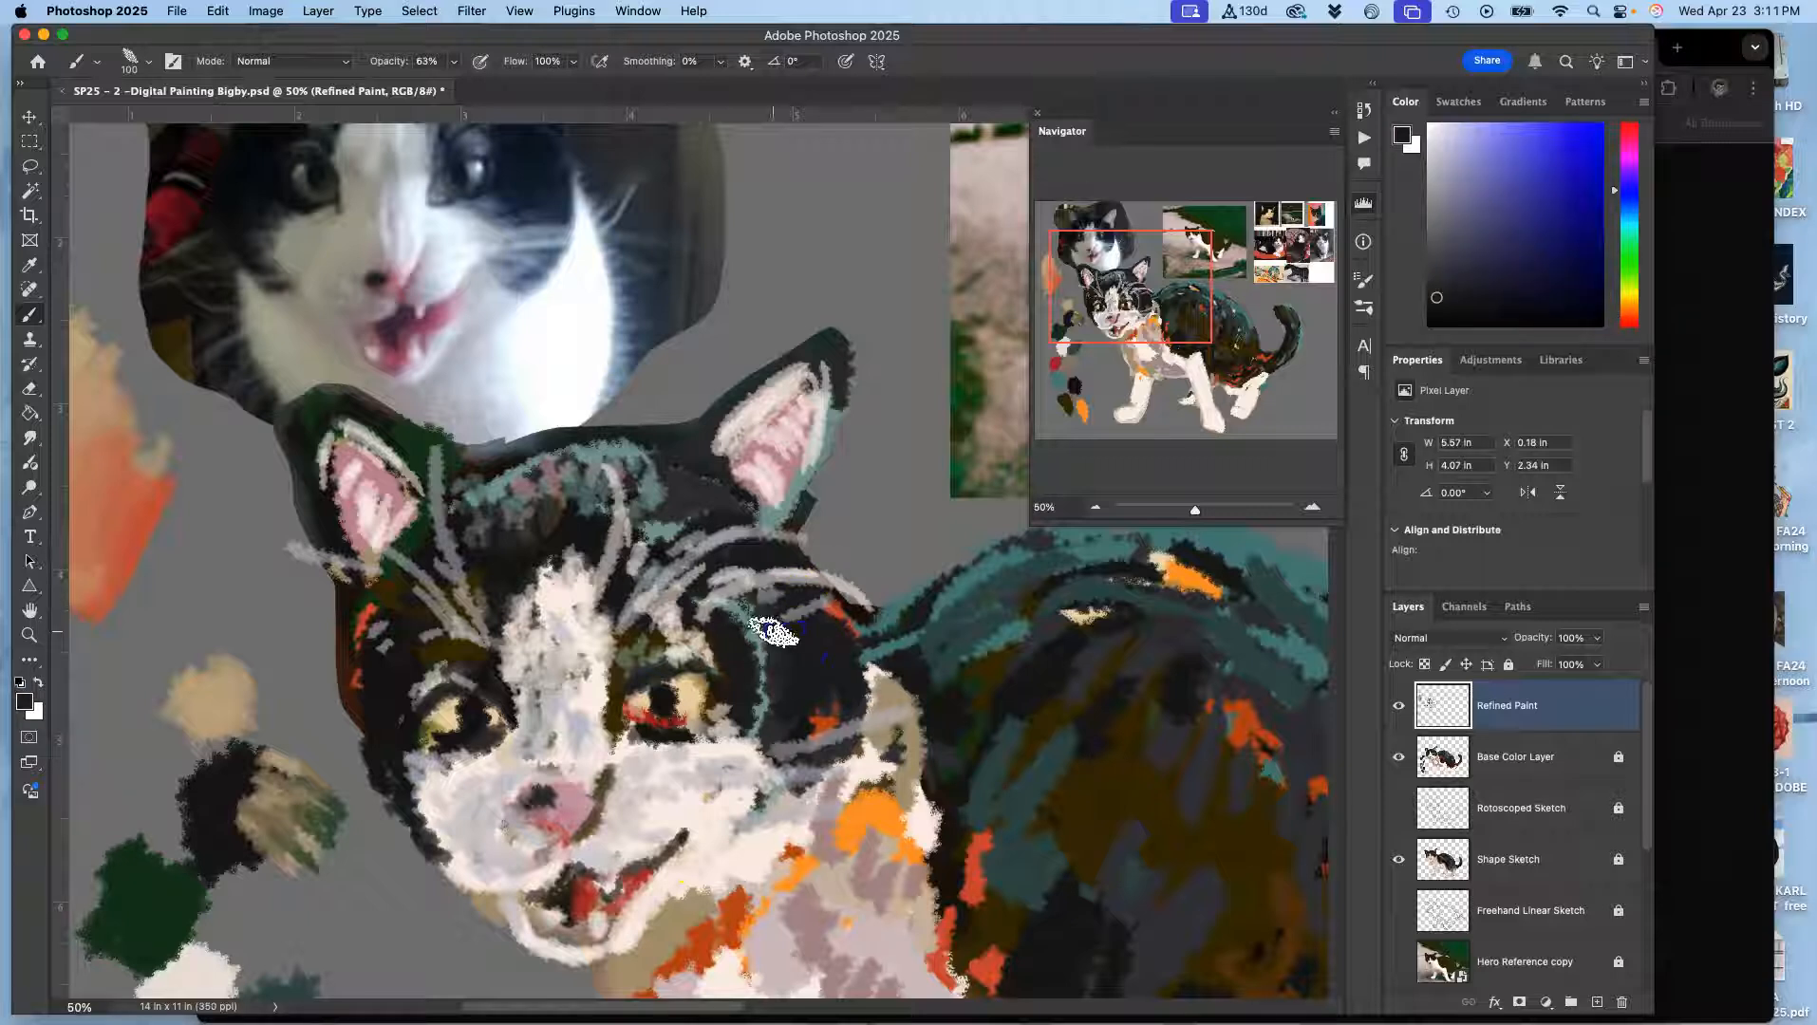
pyautogui.moveTo(800, 499)
pyautogui.mouseDown()
pyautogui.moveTo(839, 374)
pyautogui.moveTo(802, 501)
pyautogui.mouseUp()
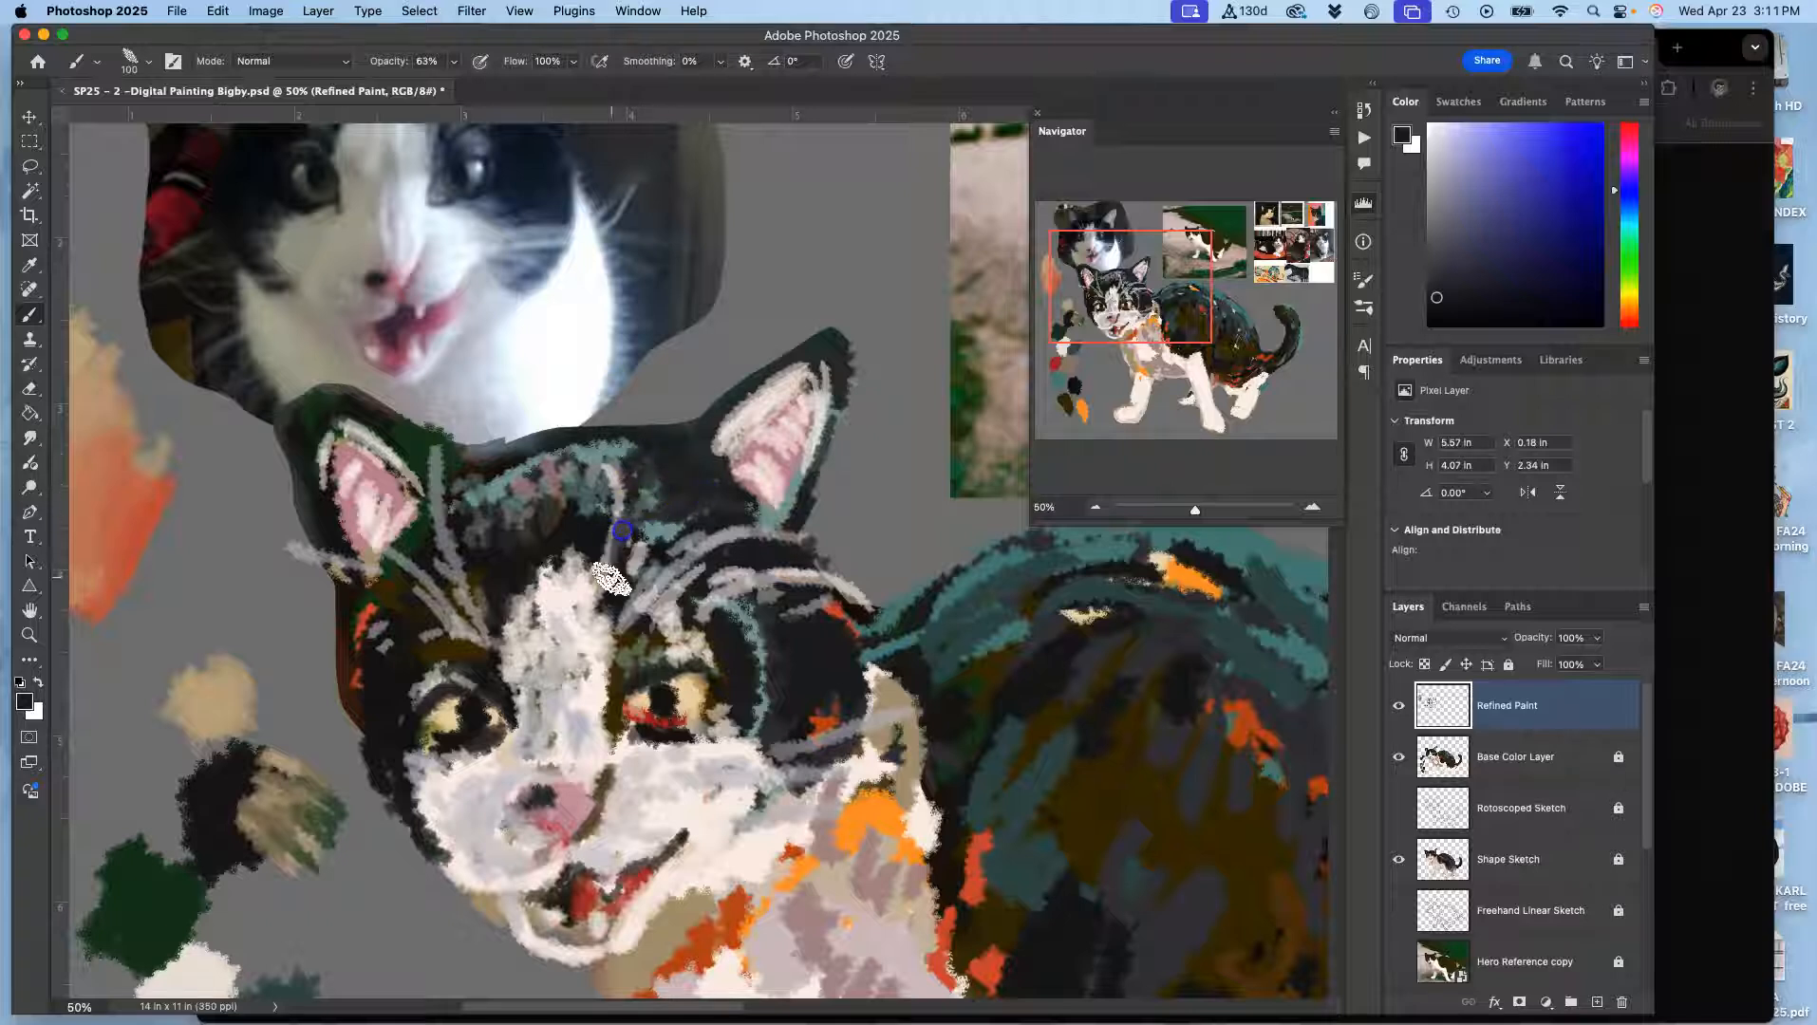
pyautogui.moveTo(622, 512)
pyautogui.mouseDown()
pyautogui.moveTo(599, 559)
pyautogui.moveTo(605, 480)
pyautogui.moveTo(588, 556)
pyautogui.moveTo(536, 519)
pyautogui.moveTo(656, 563)
pyautogui.moveTo(642, 571)
pyautogui.moveTo(671, 551)
pyautogui.moveTo(656, 543)
pyautogui.moveTo(621, 599)
pyautogui.moveTo(647, 521)
pyautogui.moveTo(645, 600)
pyautogui.moveTo(731, 543)
pyautogui.moveTo(636, 615)
pyautogui.moveTo(681, 592)
pyautogui.mouseUp()
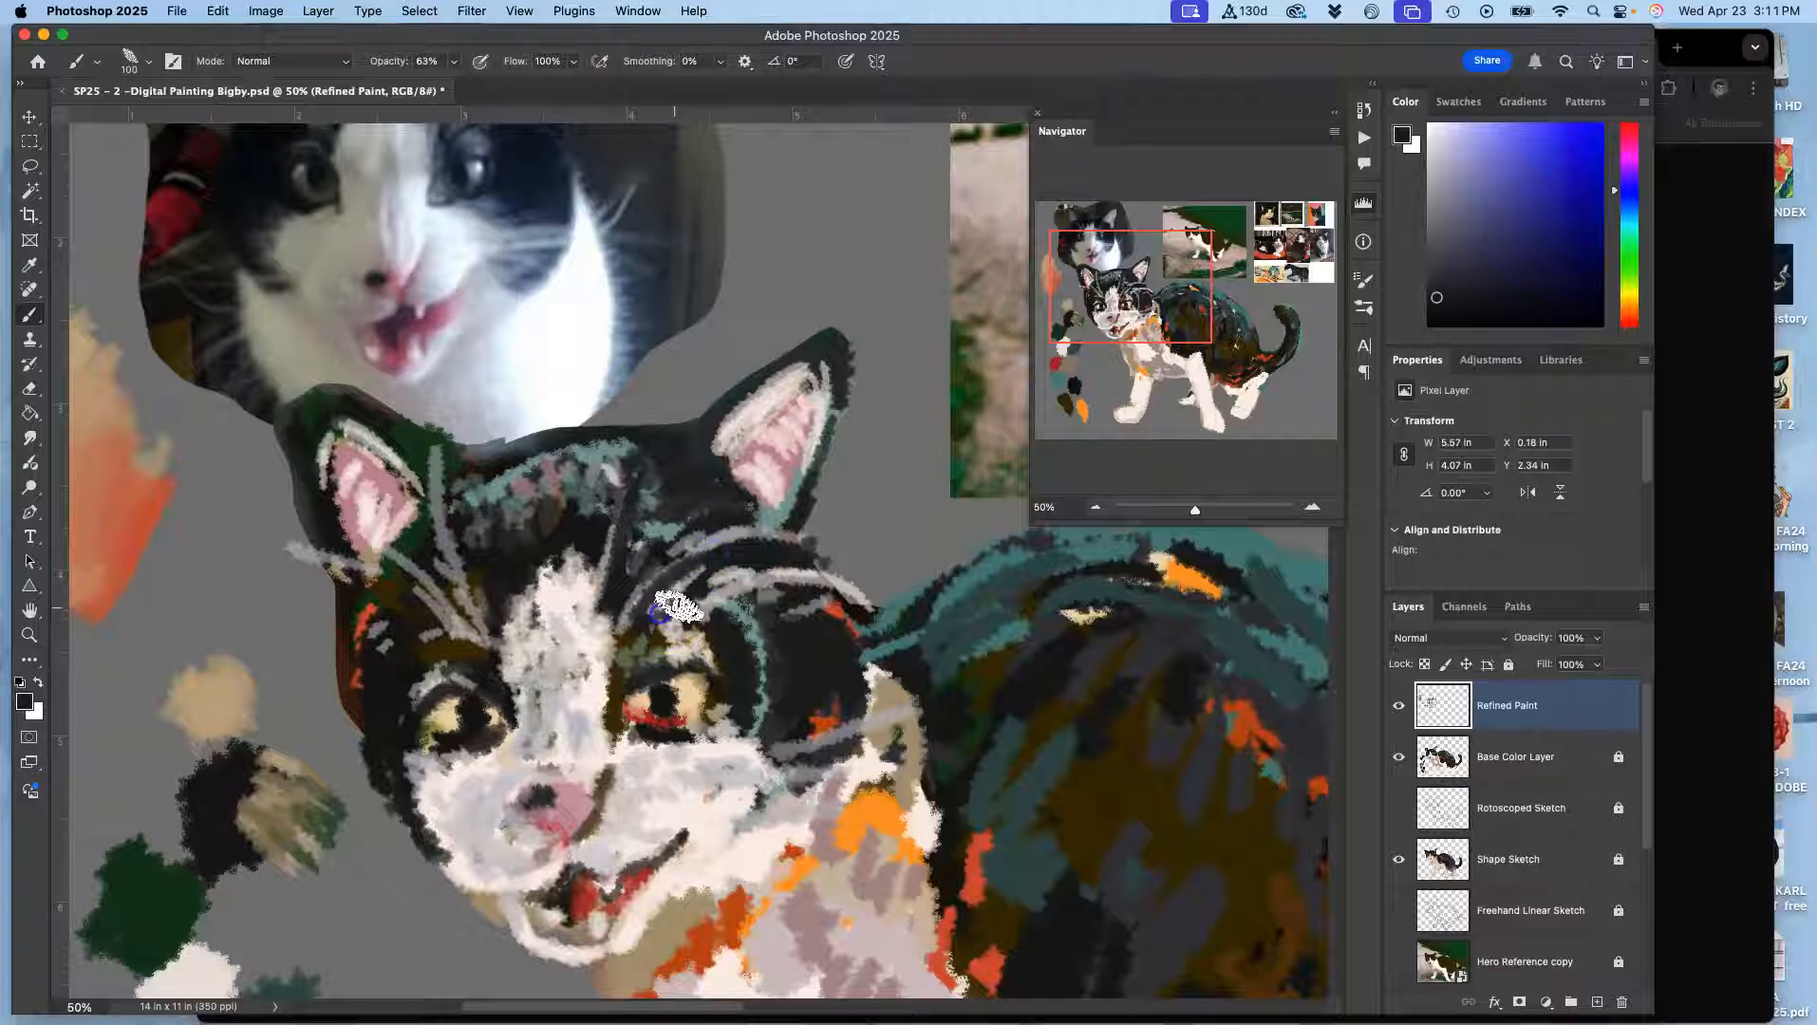
pyautogui.keyDown('alt'); pyautogui.click(686, 631); pyautogui.keyUp('alt')
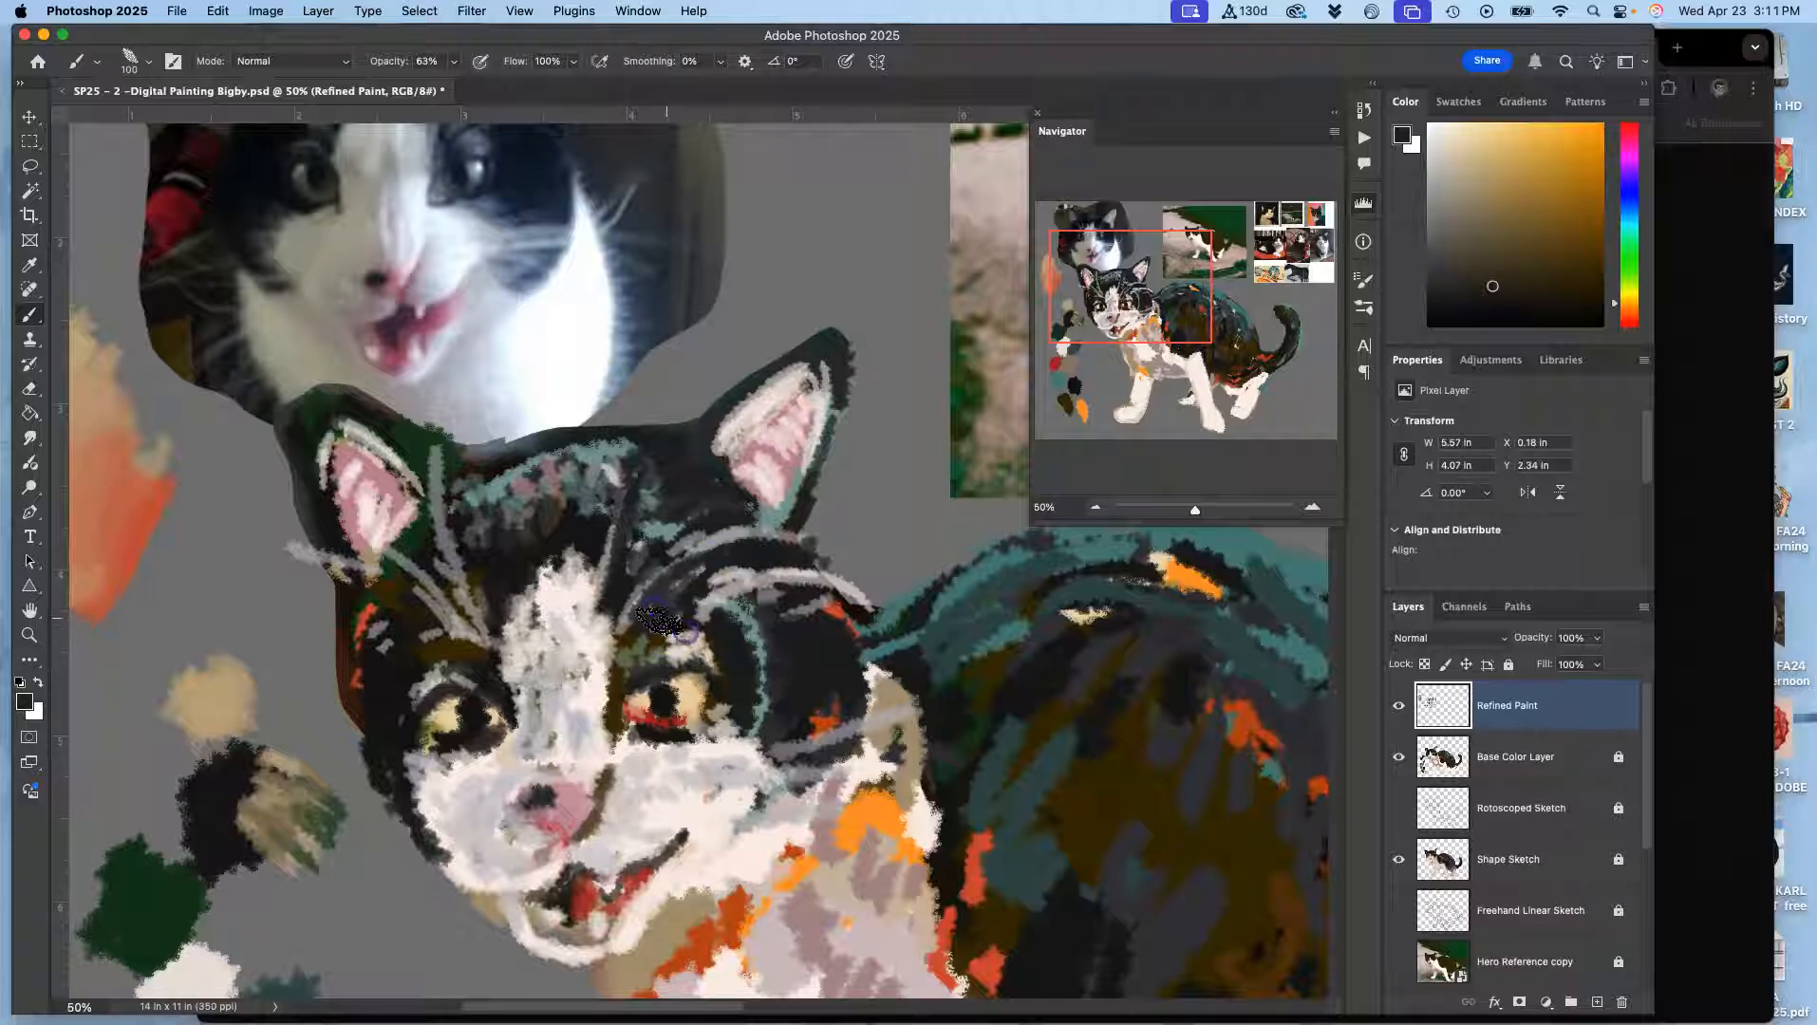
pyautogui.keyDown('alt'); pyautogui.click(676, 630); pyautogui.keyUp('alt')
pyautogui.moveTo(668, 608); pyautogui.dragTo(644, 575)
# Darken the light brow lines above the left-hand eye with sampled fur colors, and deepen the right-hand cheek and left-hand eye's inner corner
pyautogui.moveTo(482, 601)
pyautogui.mouseDown()
pyautogui.moveTo(489, 551)
pyautogui.moveTo(451, 536)
pyautogui.moveTo(464, 612)
pyautogui.moveTo(407, 552)
pyautogui.mouseUp()
pyautogui.keyDown('alt'); pyautogui.click(482, 559); pyautogui.keyUp('alt')
pyautogui.moveTo(429, 588)
pyautogui.mouseDown()
pyautogui.moveTo(446, 620)
pyautogui.moveTo(419, 607)
pyautogui.moveTo(451, 657)
pyautogui.moveTo(489, 655)
pyautogui.mouseUp()
pyautogui.keyDown('alt'); pyautogui.click(455, 665); pyautogui.keyUp('alt')
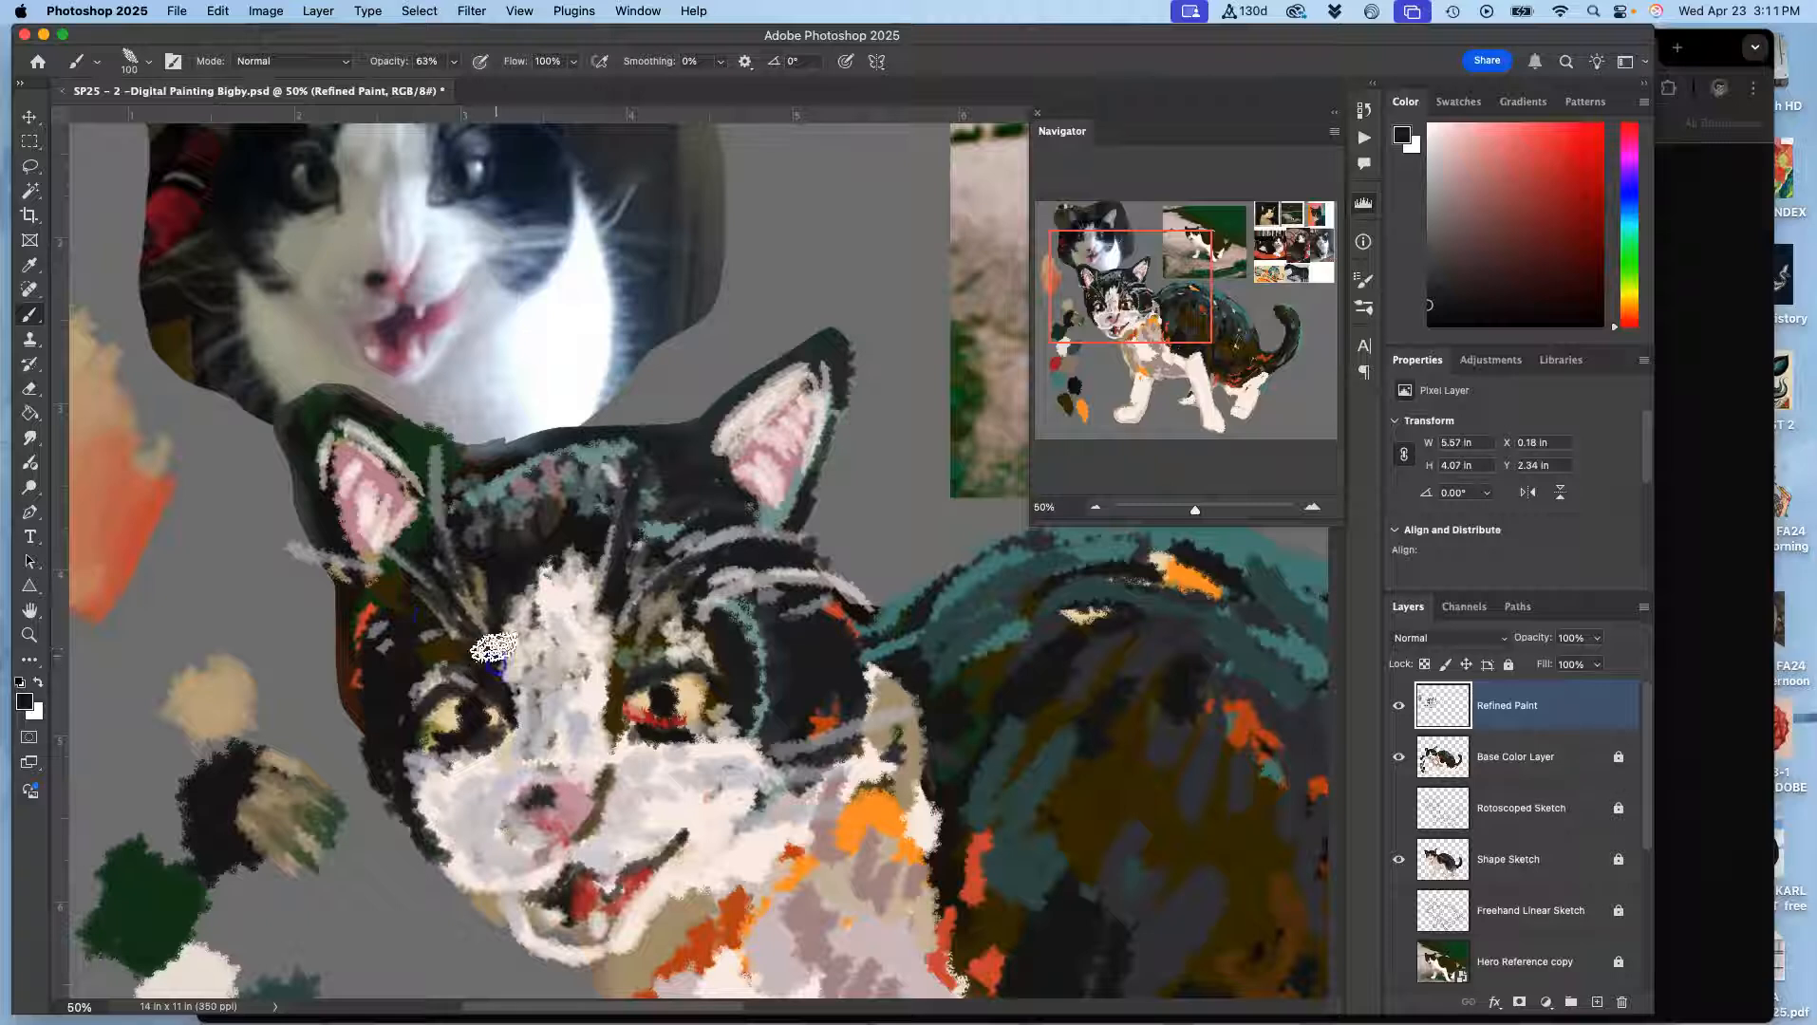
pyautogui.moveTo(734, 616)
pyautogui.mouseDown()
pyautogui.moveTo(836, 624)
pyautogui.moveTo(844, 682)
pyautogui.moveTo(788, 780)
pyautogui.mouseUp()
pyautogui.moveTo(478, 717); pyautogui.dragTo(517, 744)
# Lighten the fur below the right-hand eye with sampled light gray, and darken that eye's outline with sampled near-black
pyautogui.keyDown('alt'); pyautogui.click(482, 771); pyautogui.keyUp('alt')
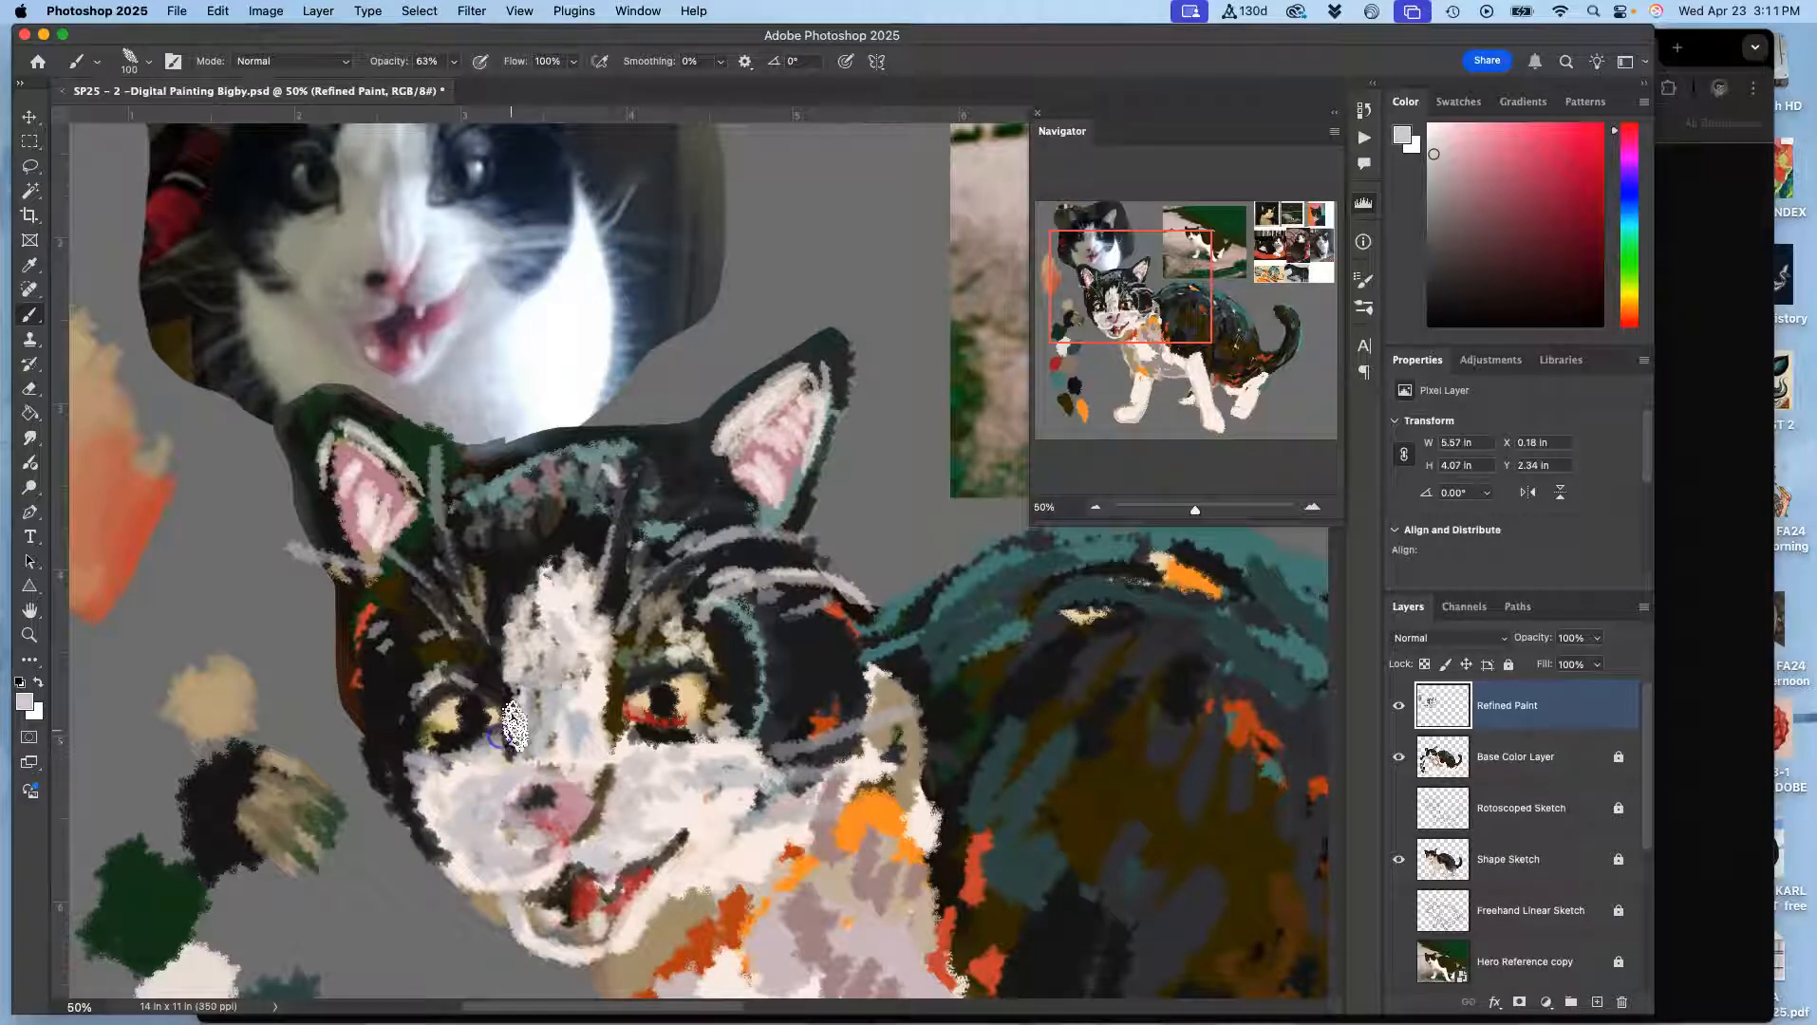
pyautogui.moveTo(716, 689)
pyautogui.mouseDown()
pyautogui.moveTo(678, 729)
pyautogui.moveTo(714, 754)
pyautogui.moveTo(659, 765)
pyautogui.mouseUp()
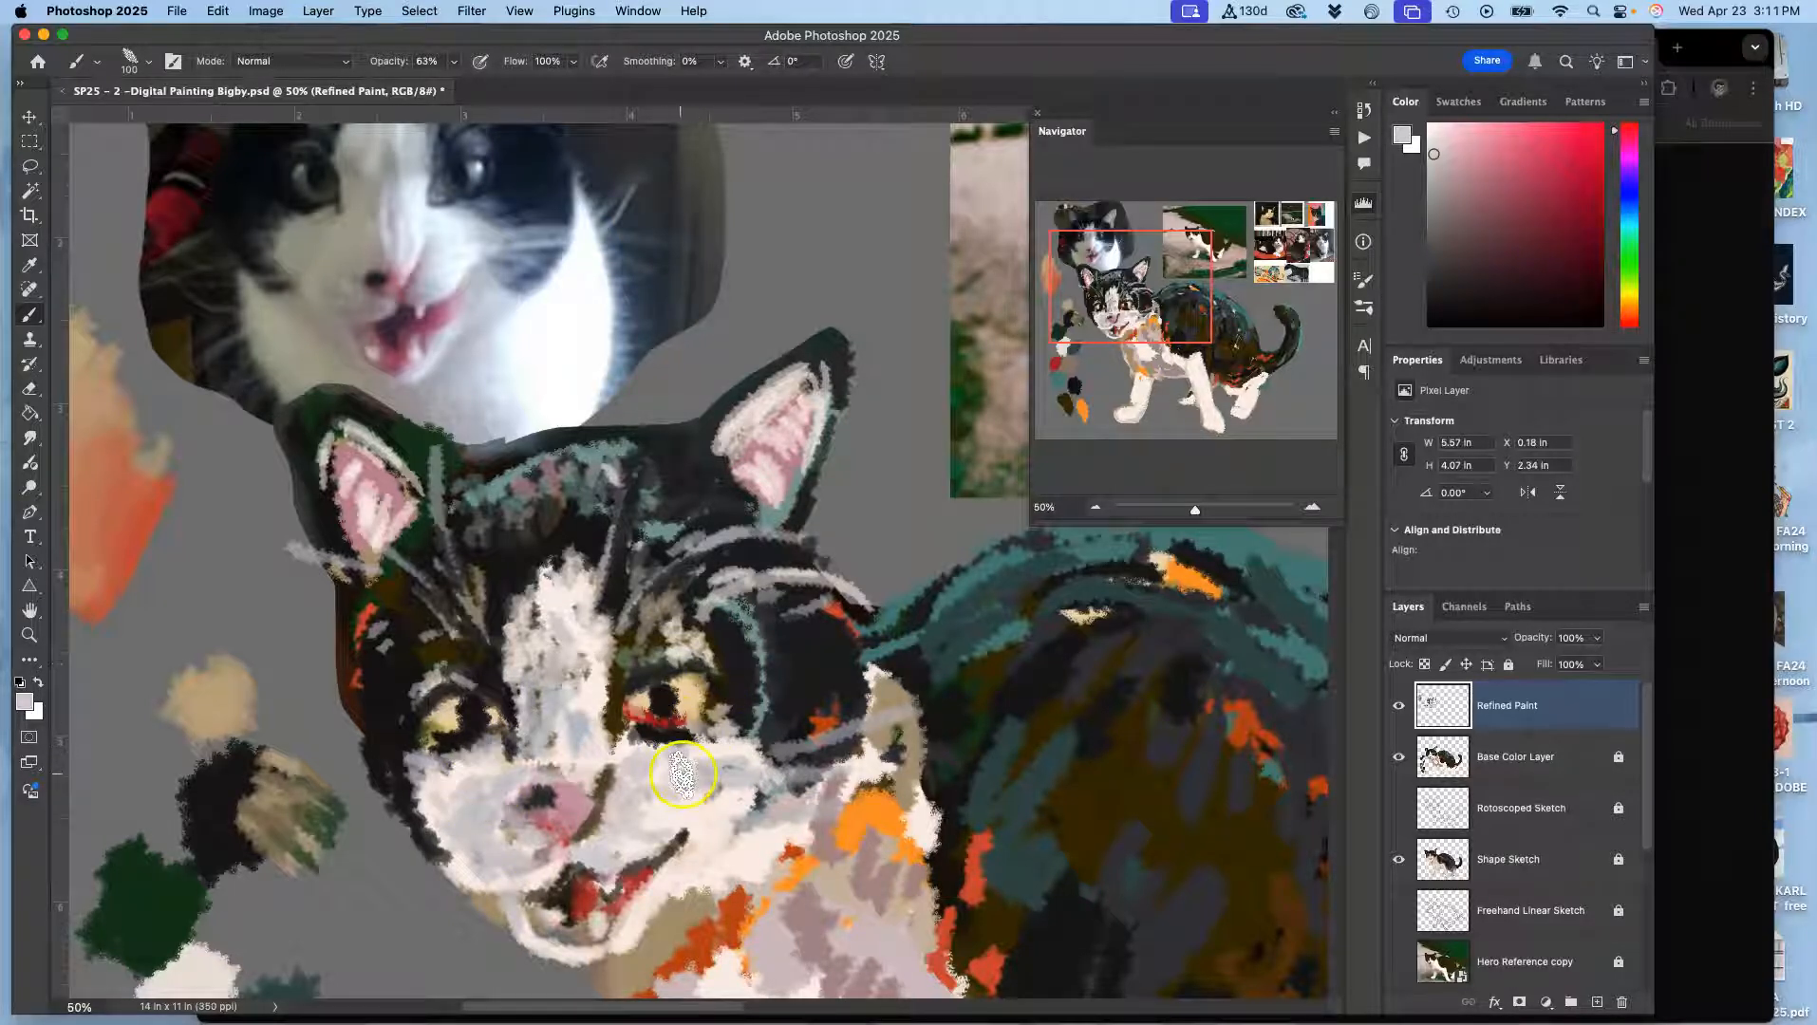
pyautogui.keyDown('alt'); pyautogui.click(622, 733); pyautogui.keyUp('alt')
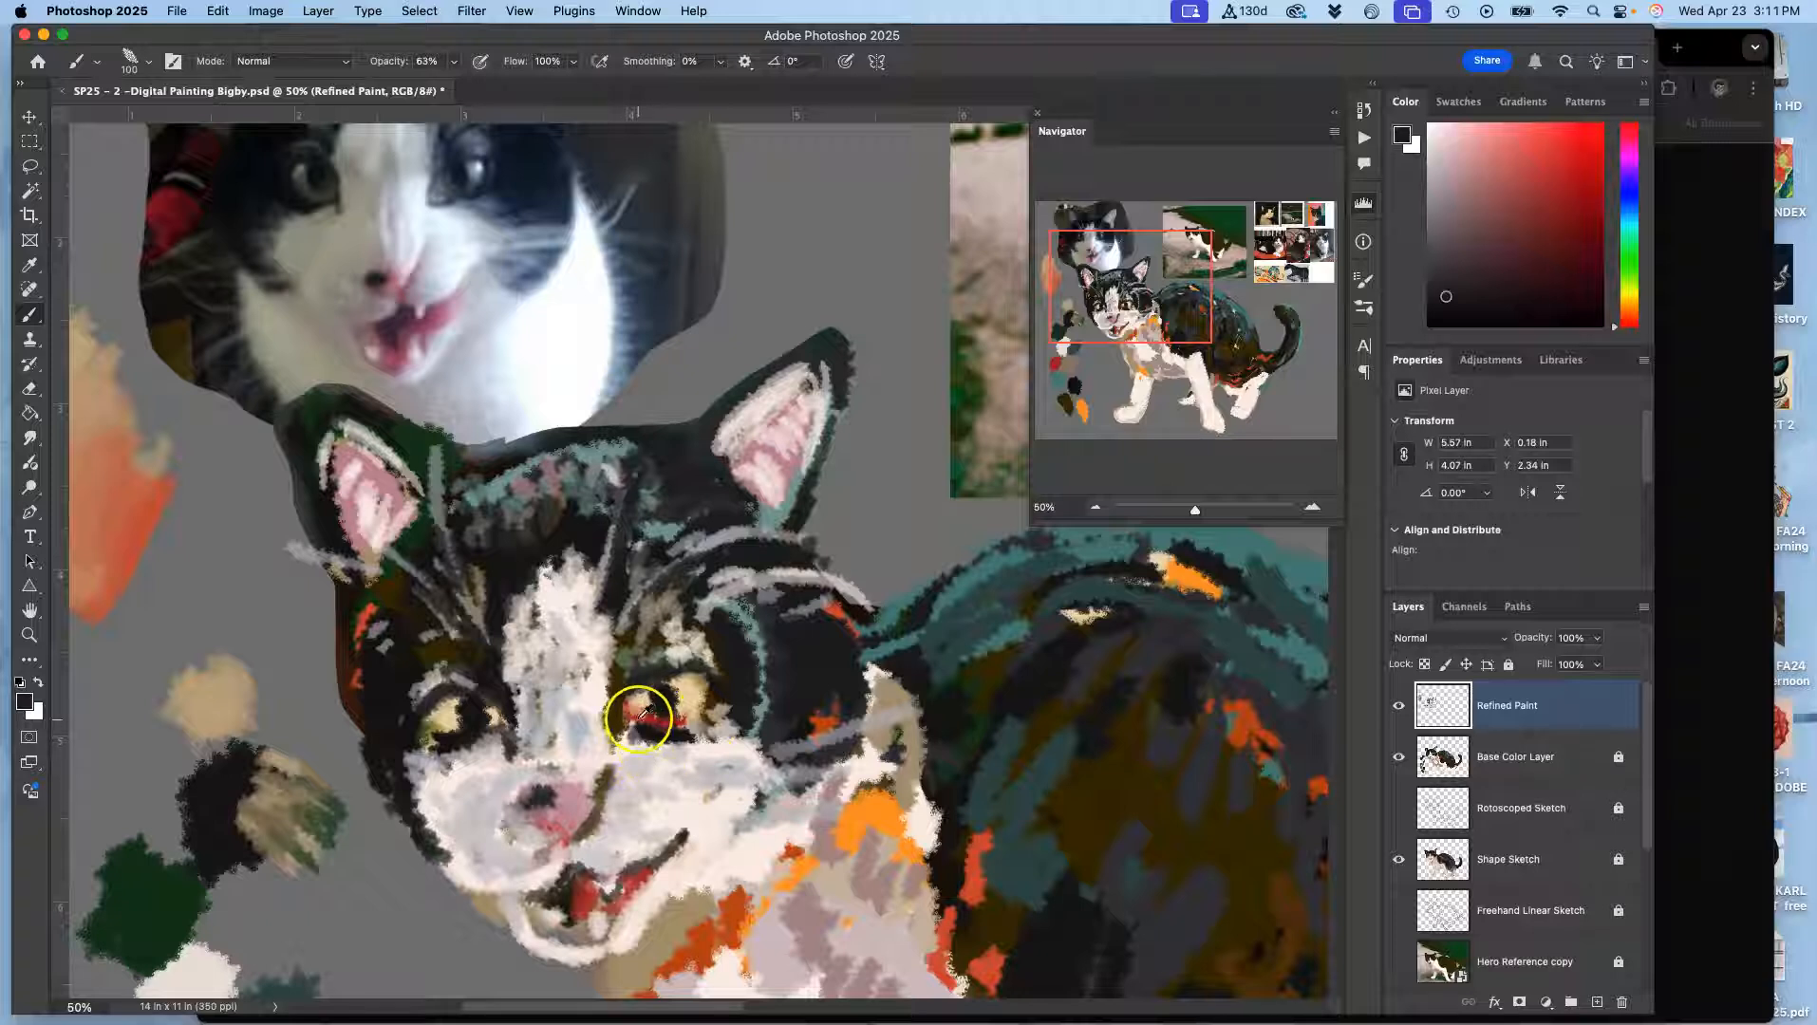
pyautogui.moveTo(629, 707)
pyautogui.mouseDown()
pyautogui.moveTo(715, 696)
pyautogui.moveTo(742, 660)
pyautogui.moveTo(720, 662)
pyautogui.moveTo(709, 705)
pyautogui.moveTo(721, 650)
pyautogui.moveTo(703, 663)
pyautogui.moveTo(703, 731)
pyautogui.moveTo(709, 671)
pyautogui.moveTo(800, 696)
pyautogui.moveTo(739, 725)
pyautogui.moveTo(723, 628)
pyautogui.moveTo(727, 659)
pyautogui.moveTo(698, 643)
pyautogui.moveTo(728, 665)
pyautogui.moveTo(734, 725)
pyautogui.mouseUp()
# Brush sampled warm light gray along the muzzle's outer edge, the right-hand cheek and beside the nose
pyautogui.keyDown('alt'); pyautogui.click(714, 648); pyautogui.keyUp('alt')
pyautogui.click(680, 972)
pyautogui.moveTo(501, 880)
pyautogui.mouseDown()
pyautogui.moveTo(504, 797)
pyautogui.moveTo(430, 800)
pyautogui.mouseUp()
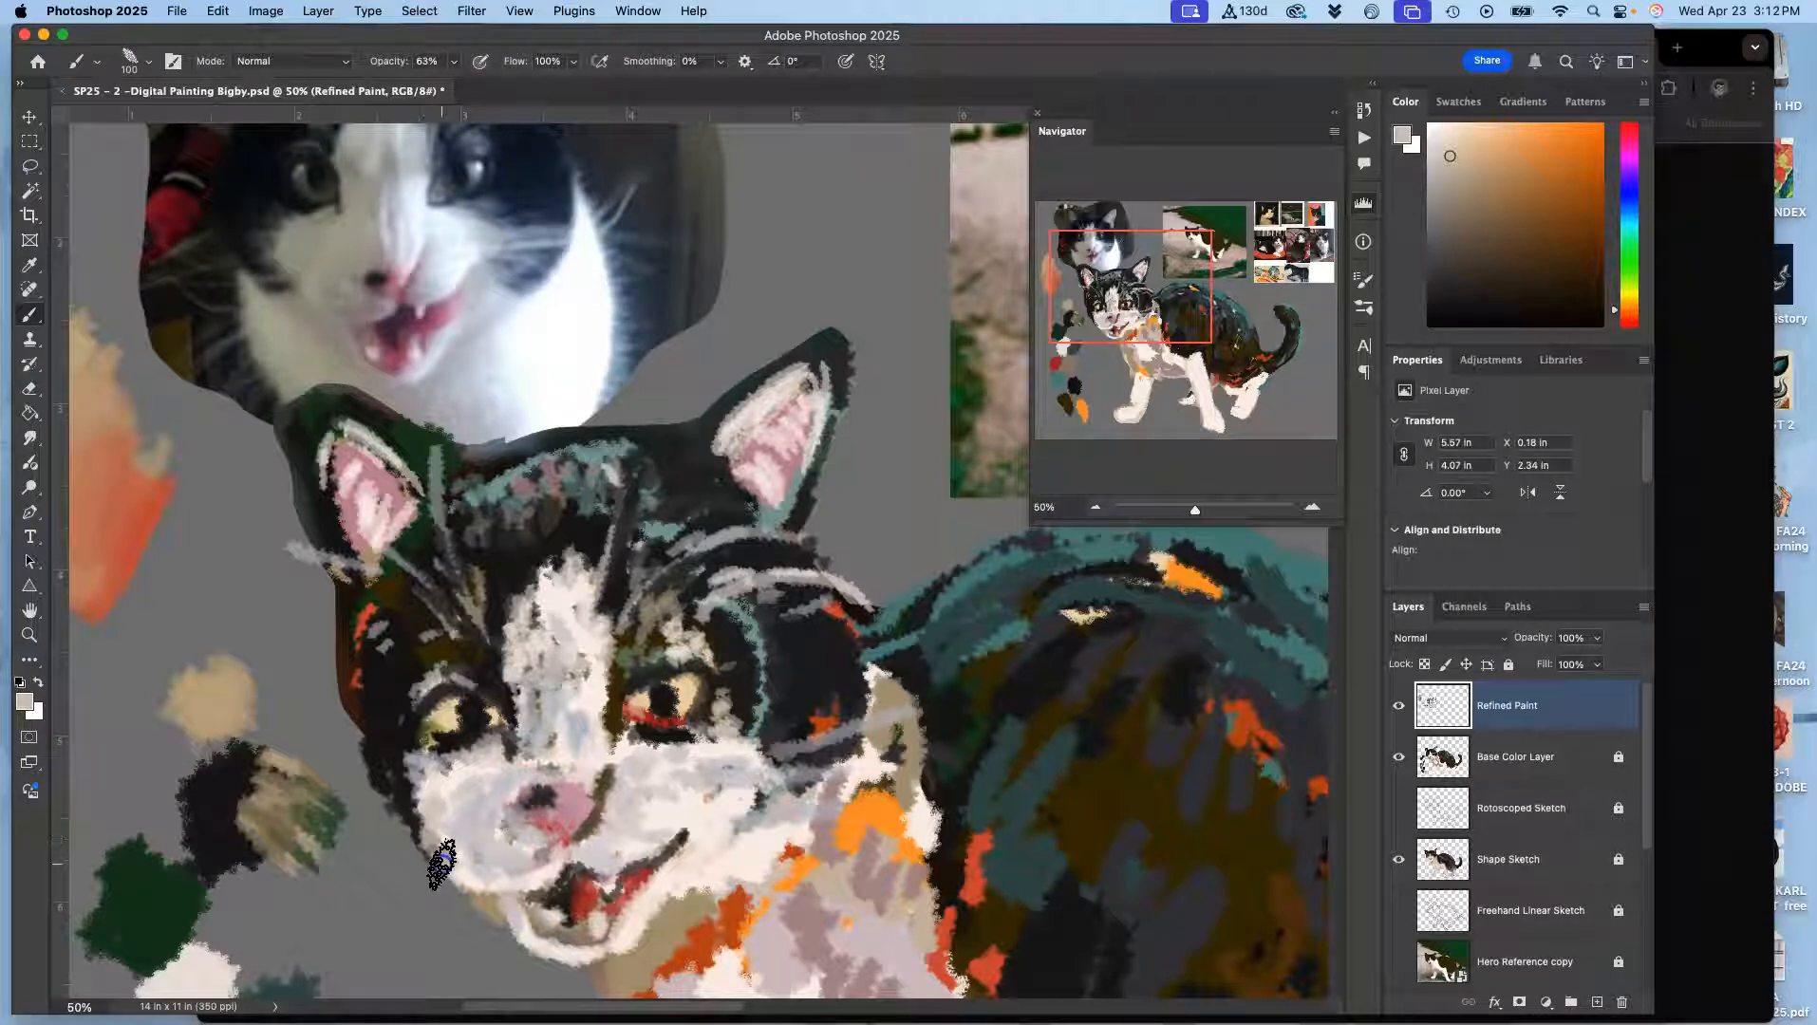
pyautogui.moveTo(769, 769)
pyautogui.mouseDown()
pyautogui.moveTo(832, 748)
pyautogui.moveTo(677, 781)
pyautogui.moveTo(715, 735)
pyautogui.moveTo(771, 852)
pyautogui.mouseUp()
pyautogui.moveTo(590, 817); pyautogui.dragTo(550, 817)
# Paint a shadow edge along the underside of the muzzle and chin with sampled gray-brown
pyautogui.keyDown('alt'); pyautogui.click(537, 866); pyautogui.keyUp('alt')
pyautogui.keyDown('alt'); pyautogui.click(650, 619); pyautogui.keyUp('alt')
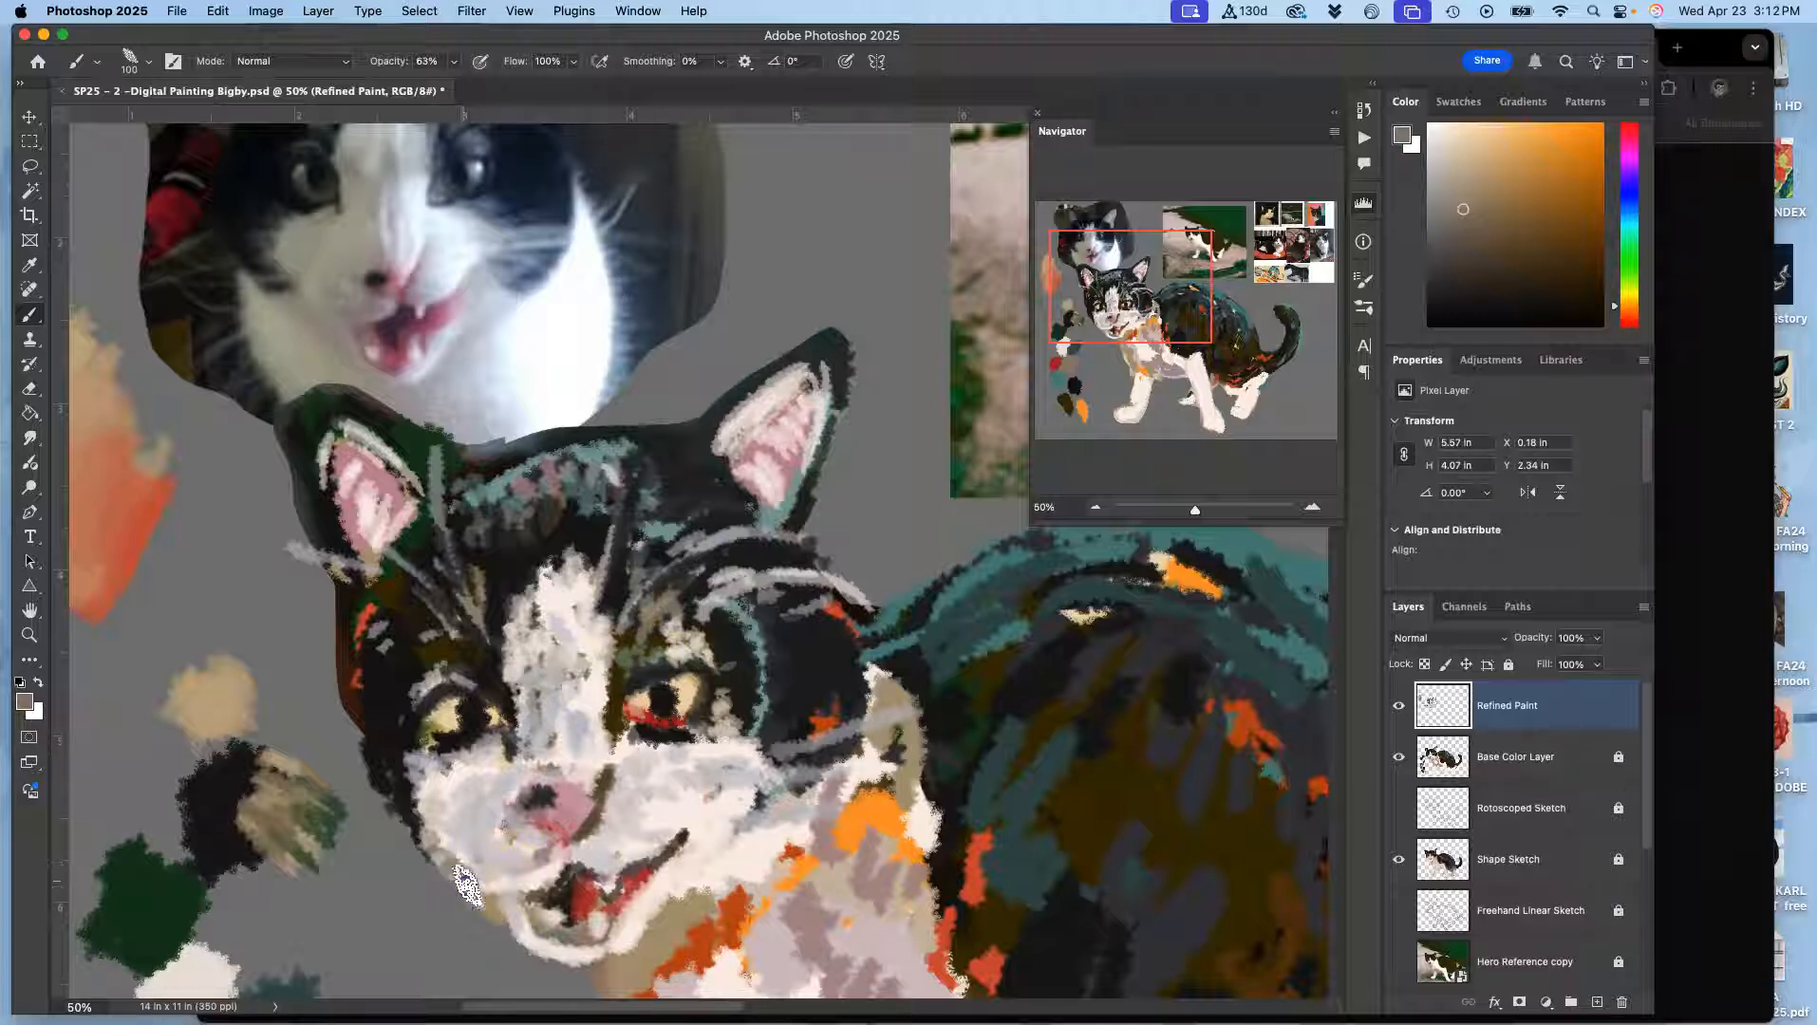
pyautogui.moveTo(496, 897)
pyautogui.mouseDown()
pyautogui.moveTo(557, 962)
pyautogui.moveTo(695, 968)
pyautogui.moveTo(644, 964)
pyautogui.mouseUp()
# Paint a gray-teal shadow on the chest beneath the jaw with colors sampled from the right-hand side of the face
pyautogui.keyDown('alt'); pyautogui.click(709, 756); pyautogui.keyUp('alt')
pyautogui.keyDown('alt'); pyautogui.click(750, 726); pyautogui.keyUp('alt')
pyautogui.moveTo(652, 966); pyautogui.dragTo(679, 992)
pyautogui.keyDown('alt'); pyautogui.click(769, 691); pyautogui.keyUp('alt')
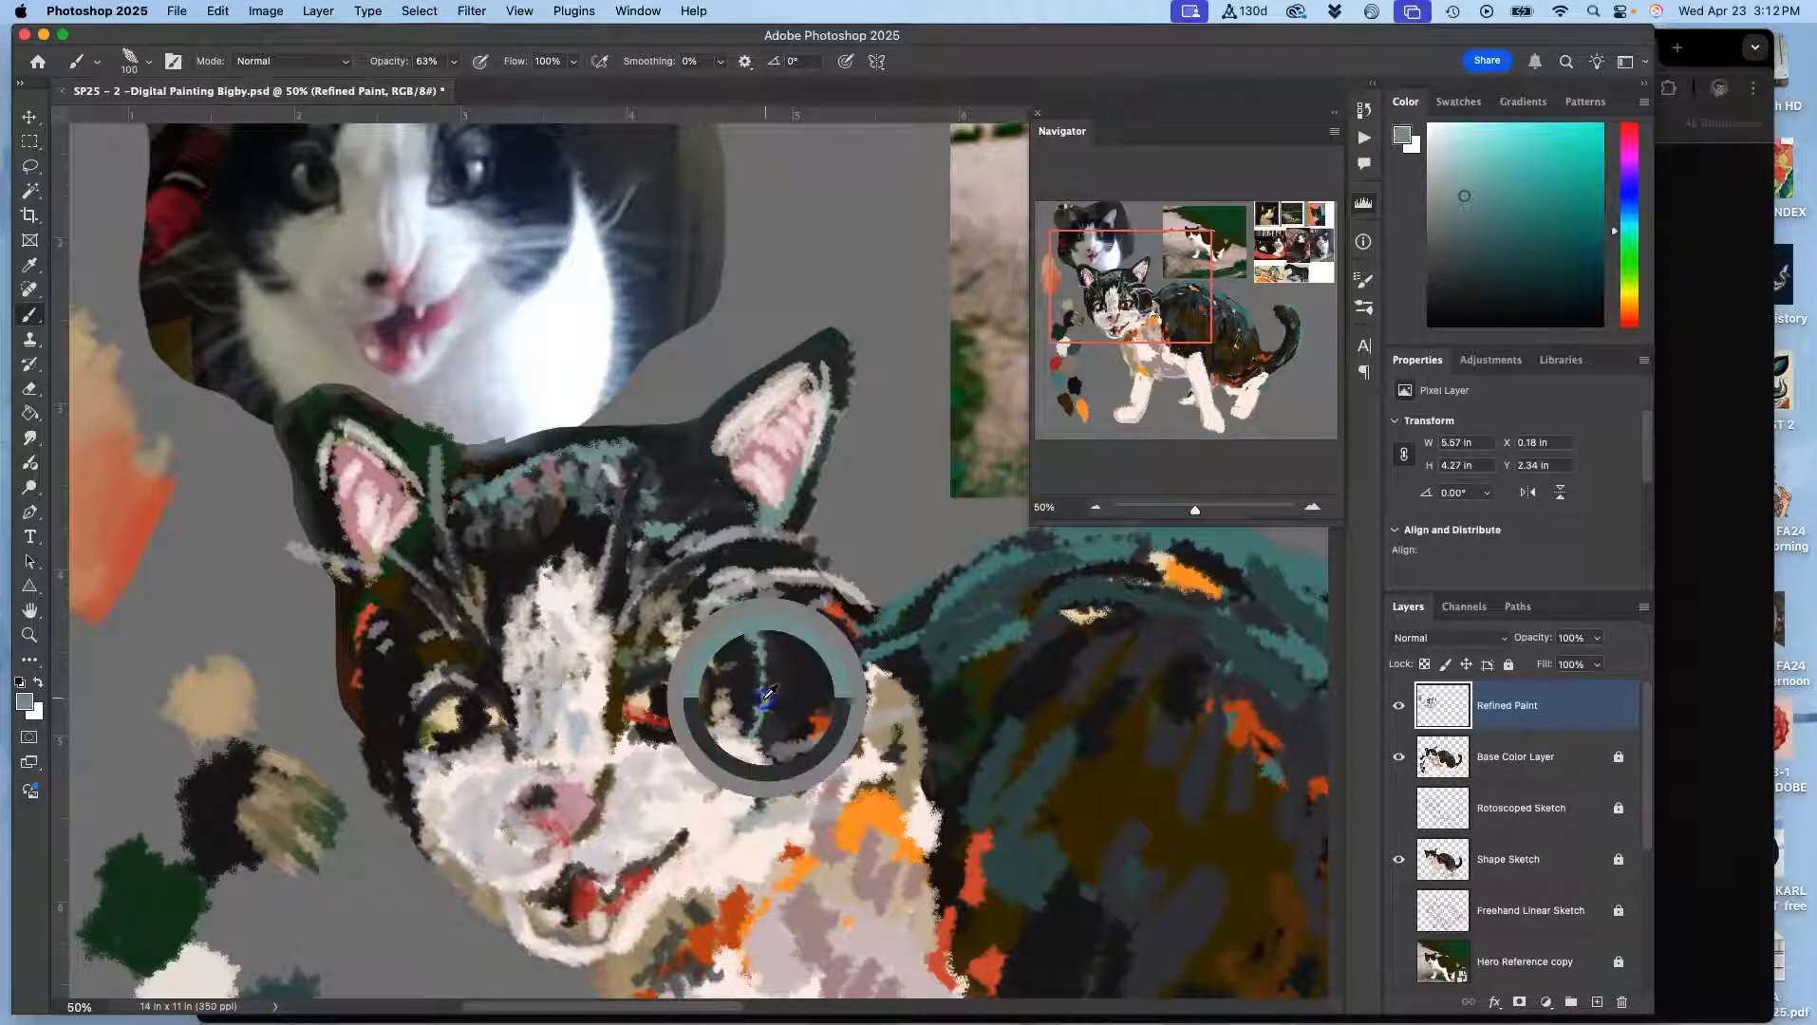
pyautogui.keyDown('alt'); pyautogui.click(765, 707); pyautogui.keyUp('alt')
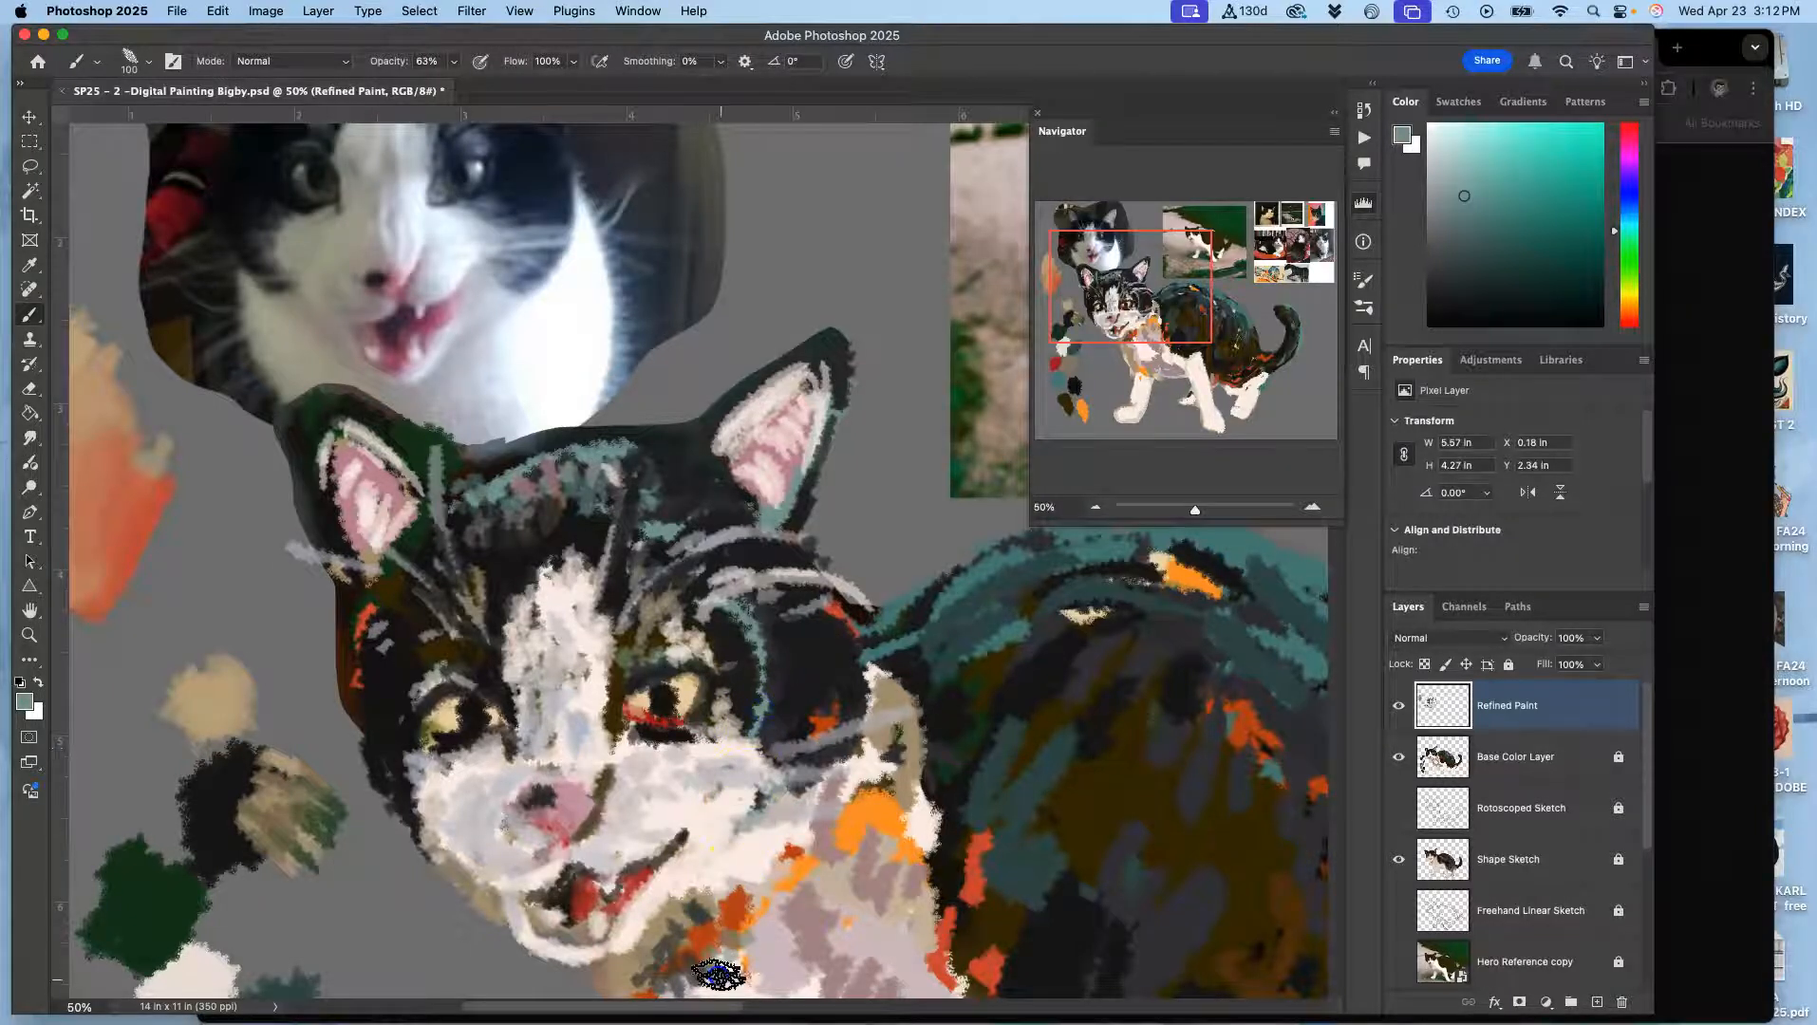
pyautogui.moveTo(667, 966)
pyautogui.mouseDown()
pyautogui.moveTo(708, 896)
pyautogui.moveTo(661, 932)
pyautogui.moveTo(735, 885)
pyautogui.mouseUp()
# Recolor the dark patch on the nose with sampled pink and red, and pick up light gray from the nose bridge
pyautogui.keyDown('alt'); pyautogui.click(551, 805); pyautogui.keyUp('alt')
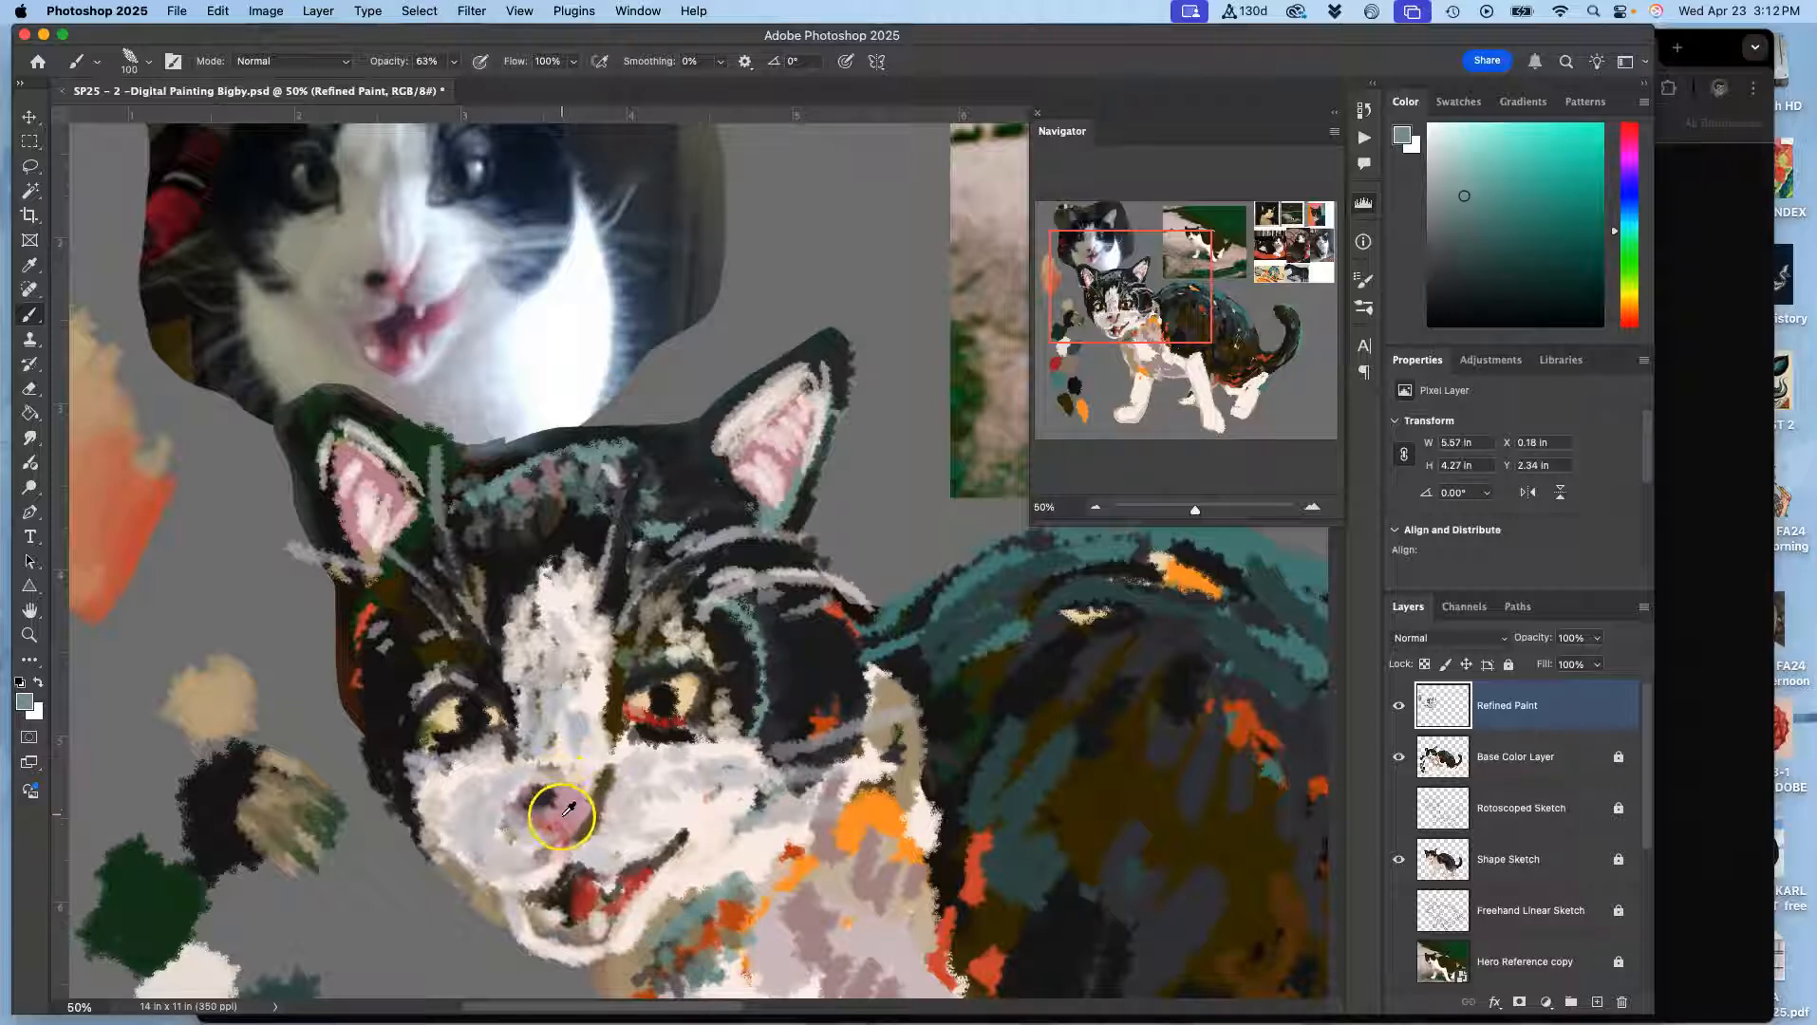
pyautogui.moveTo(562, 783); pyautogui.dragTo(549, 807)
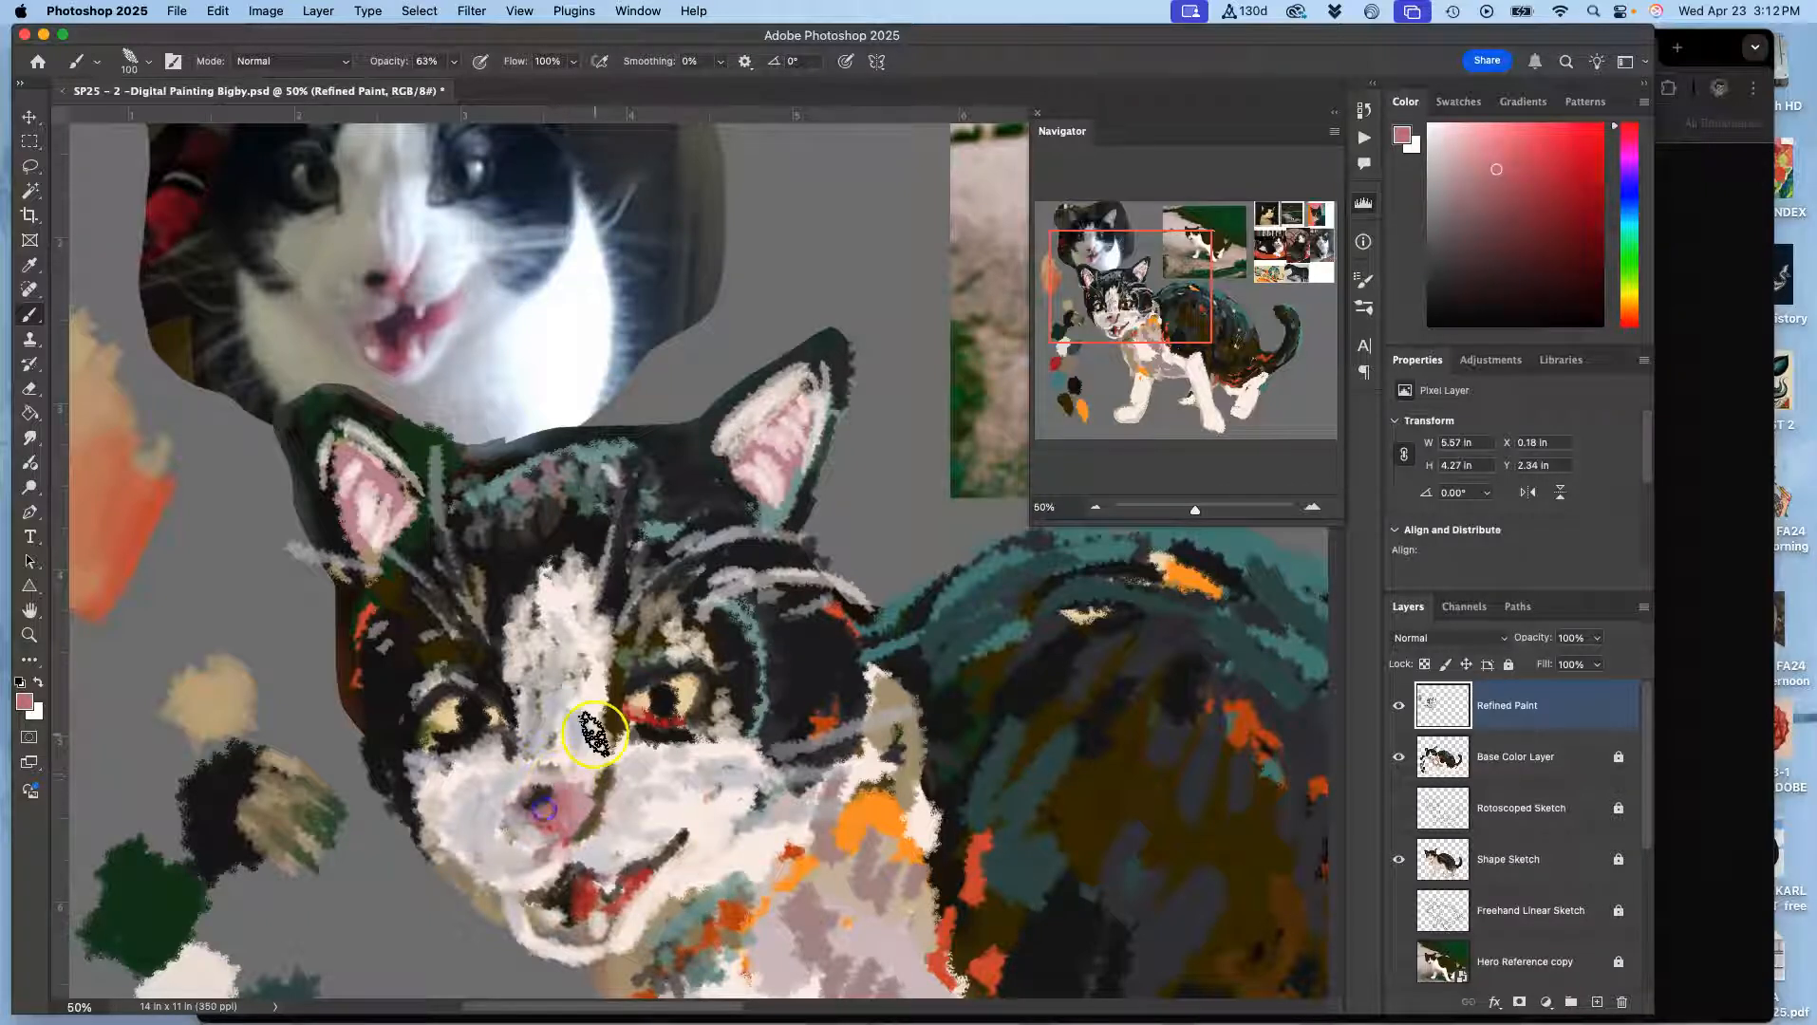
pyautogui.keyDown('alt'); pyautogui.click(601, 840); pyautogui.keyUp('alt')
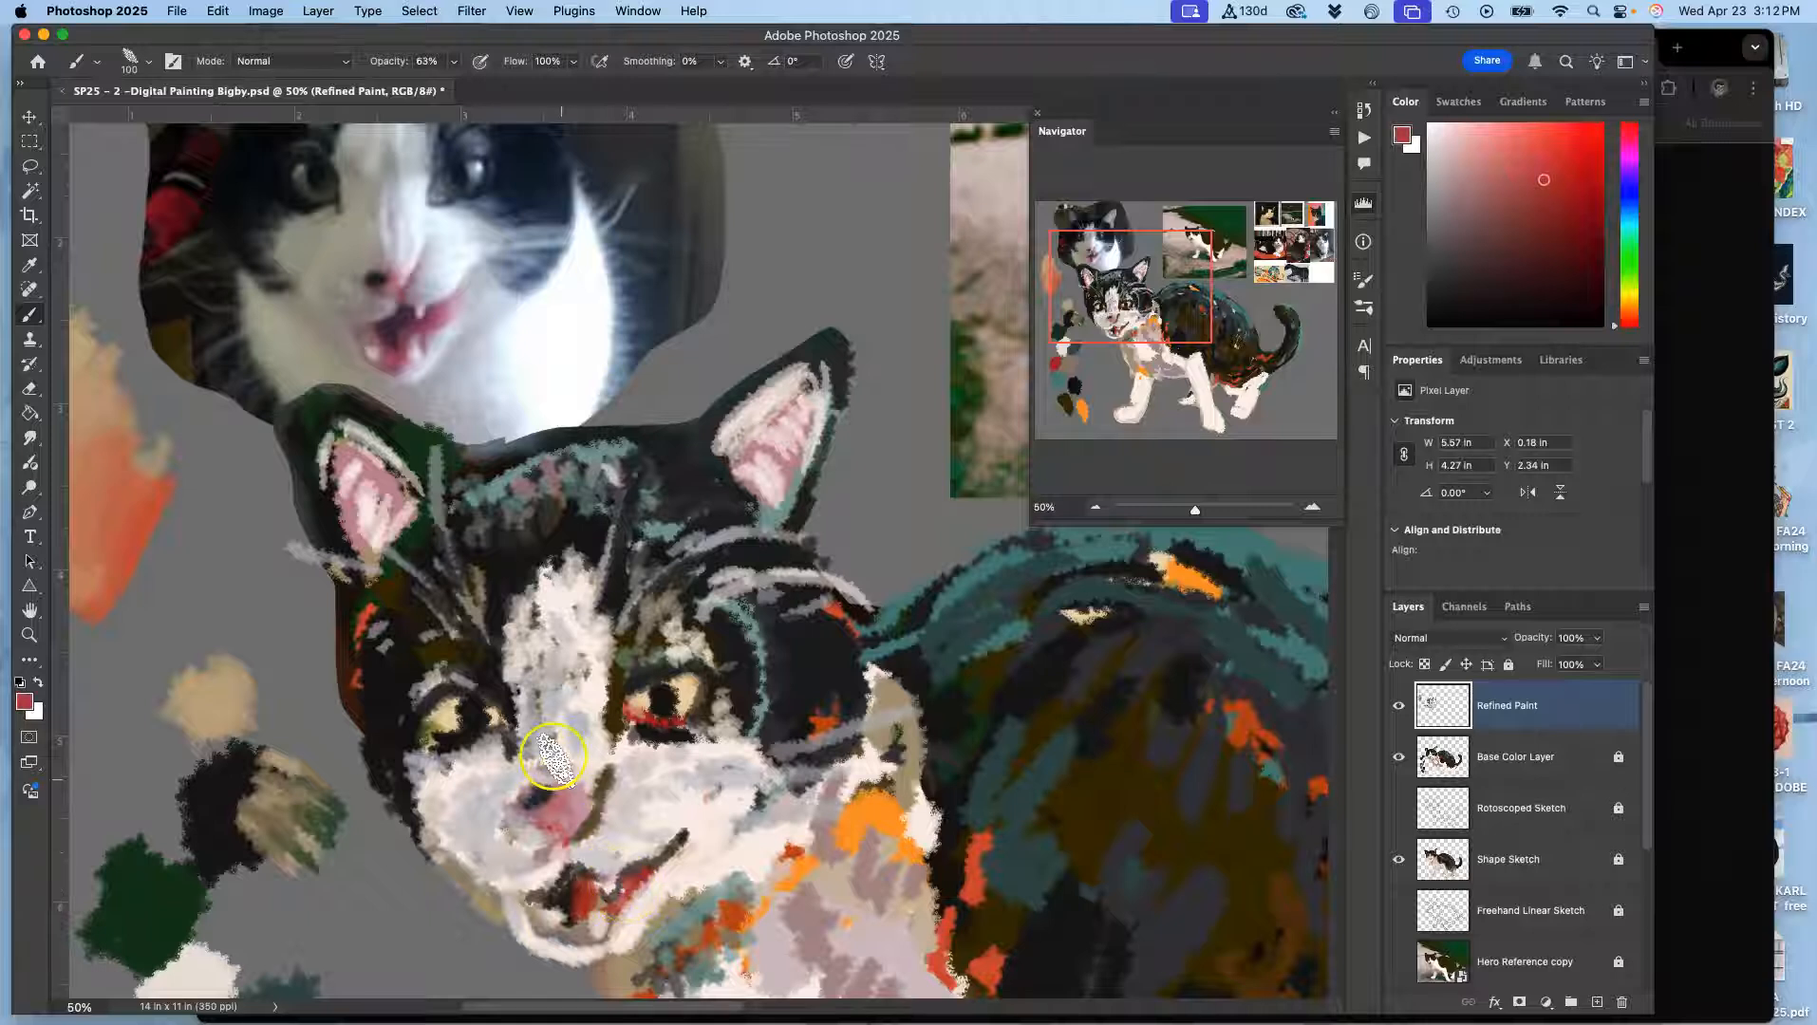
pyautogui.moveTo(537, 802); pyautogui.dragTo(553, 793)
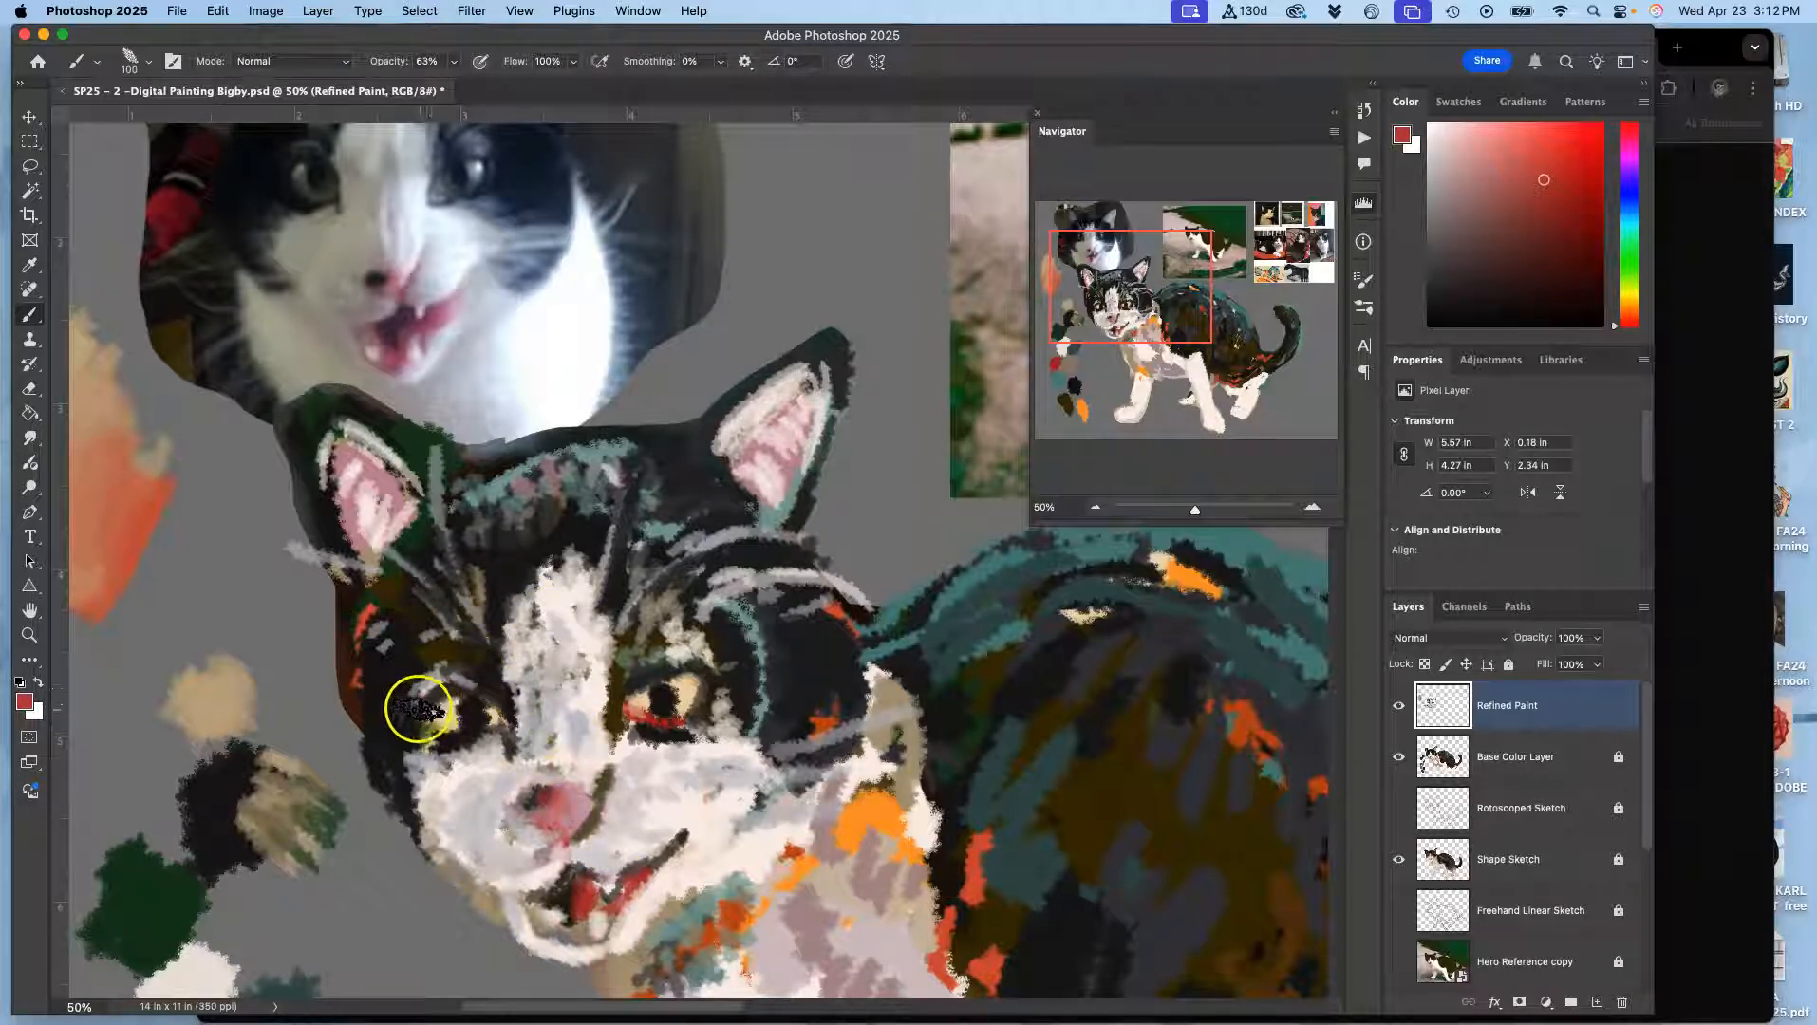
pyautogui.keyDown('alt'); pyautogui.click(537, 746); pyautogui.keyUp('alt')
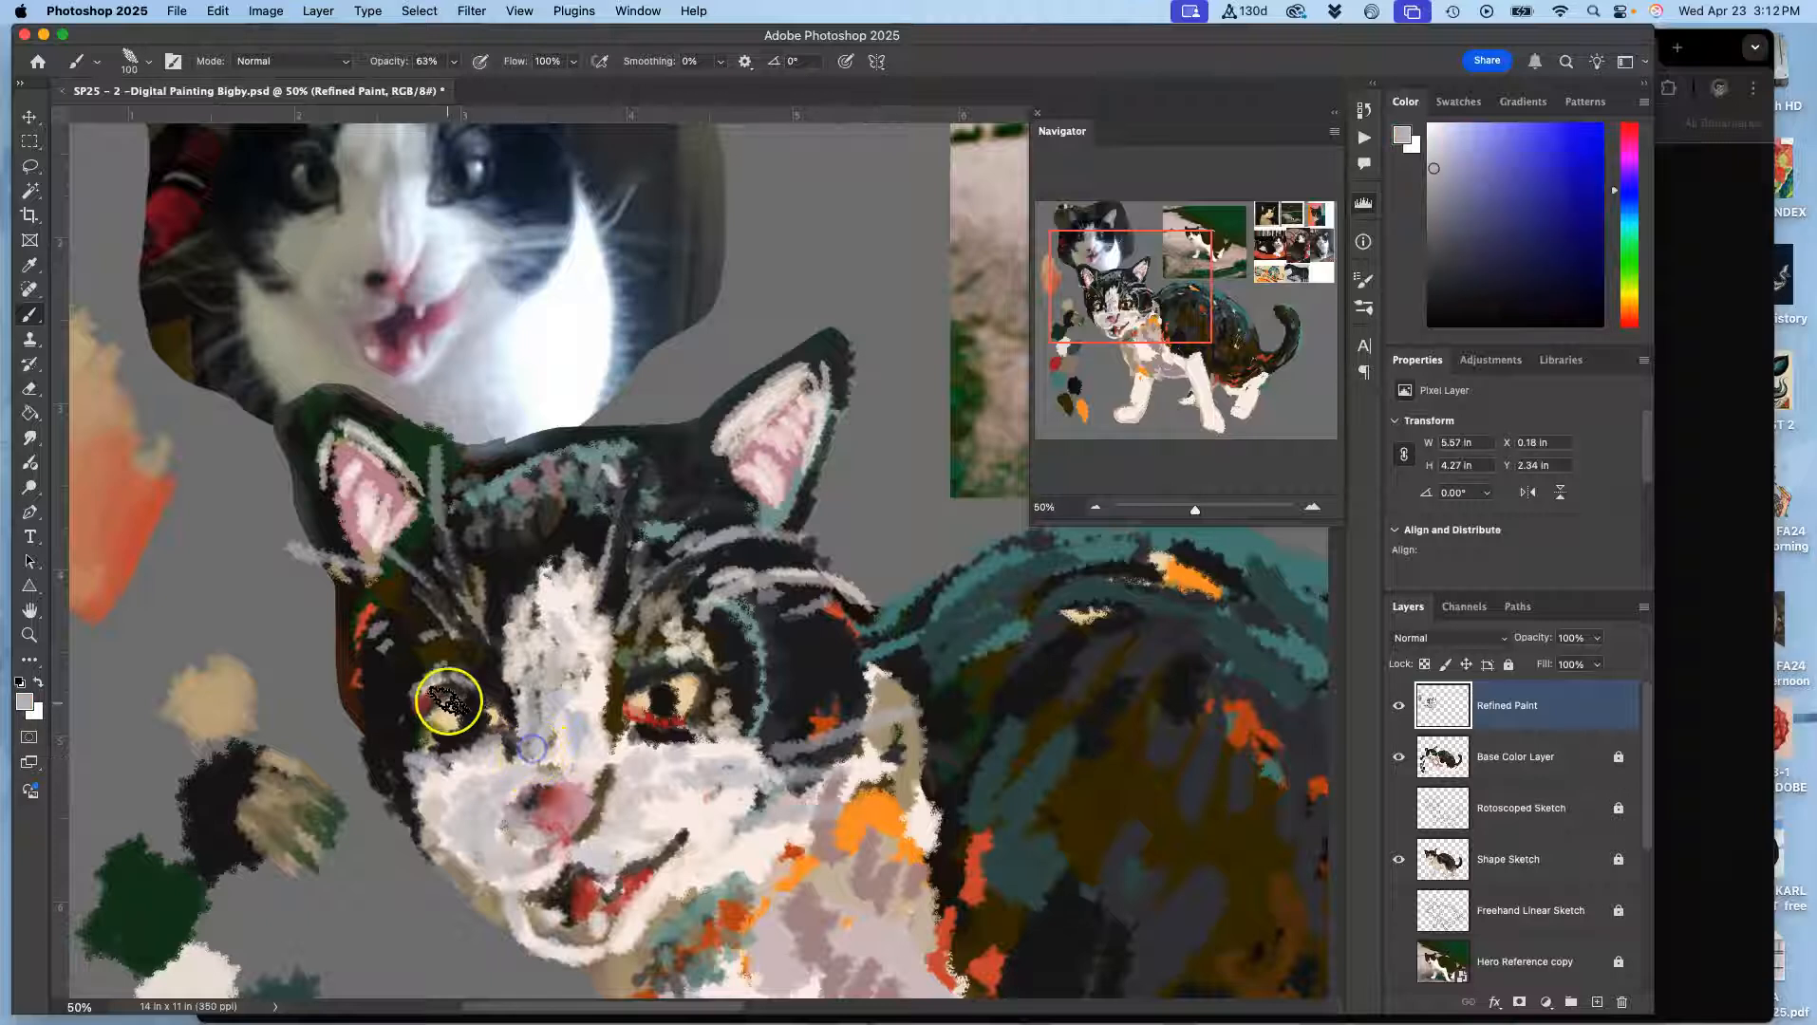